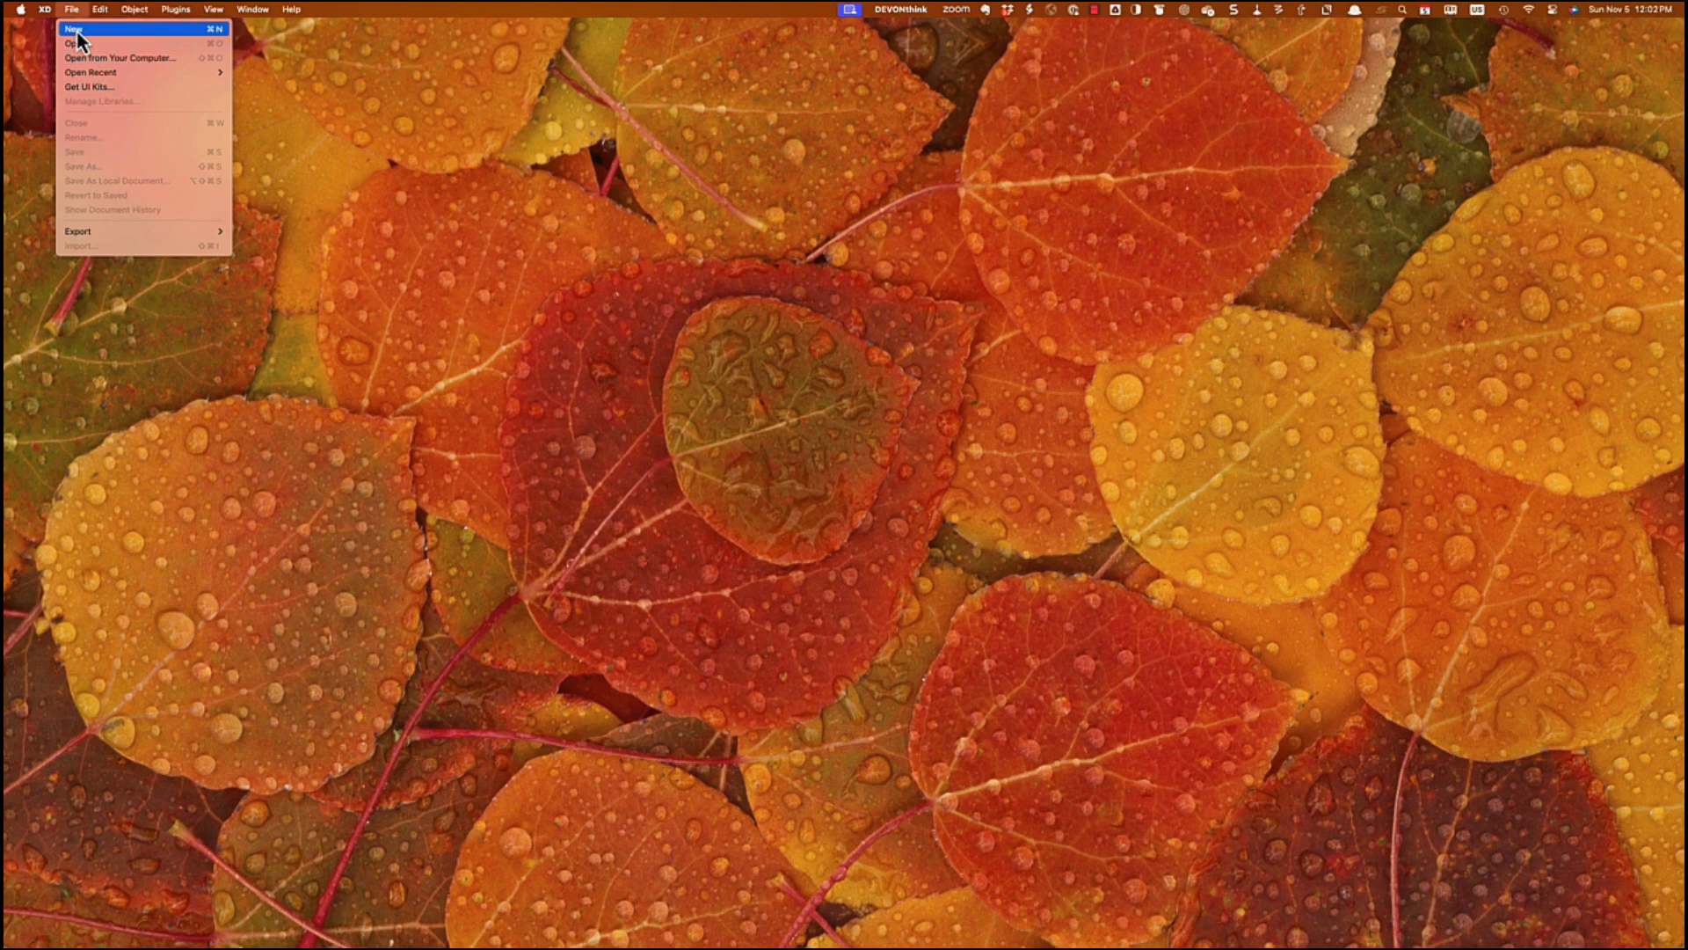
Step: Create a new Web 1920 document and rename its artboard "Home page"
click(78, 32)
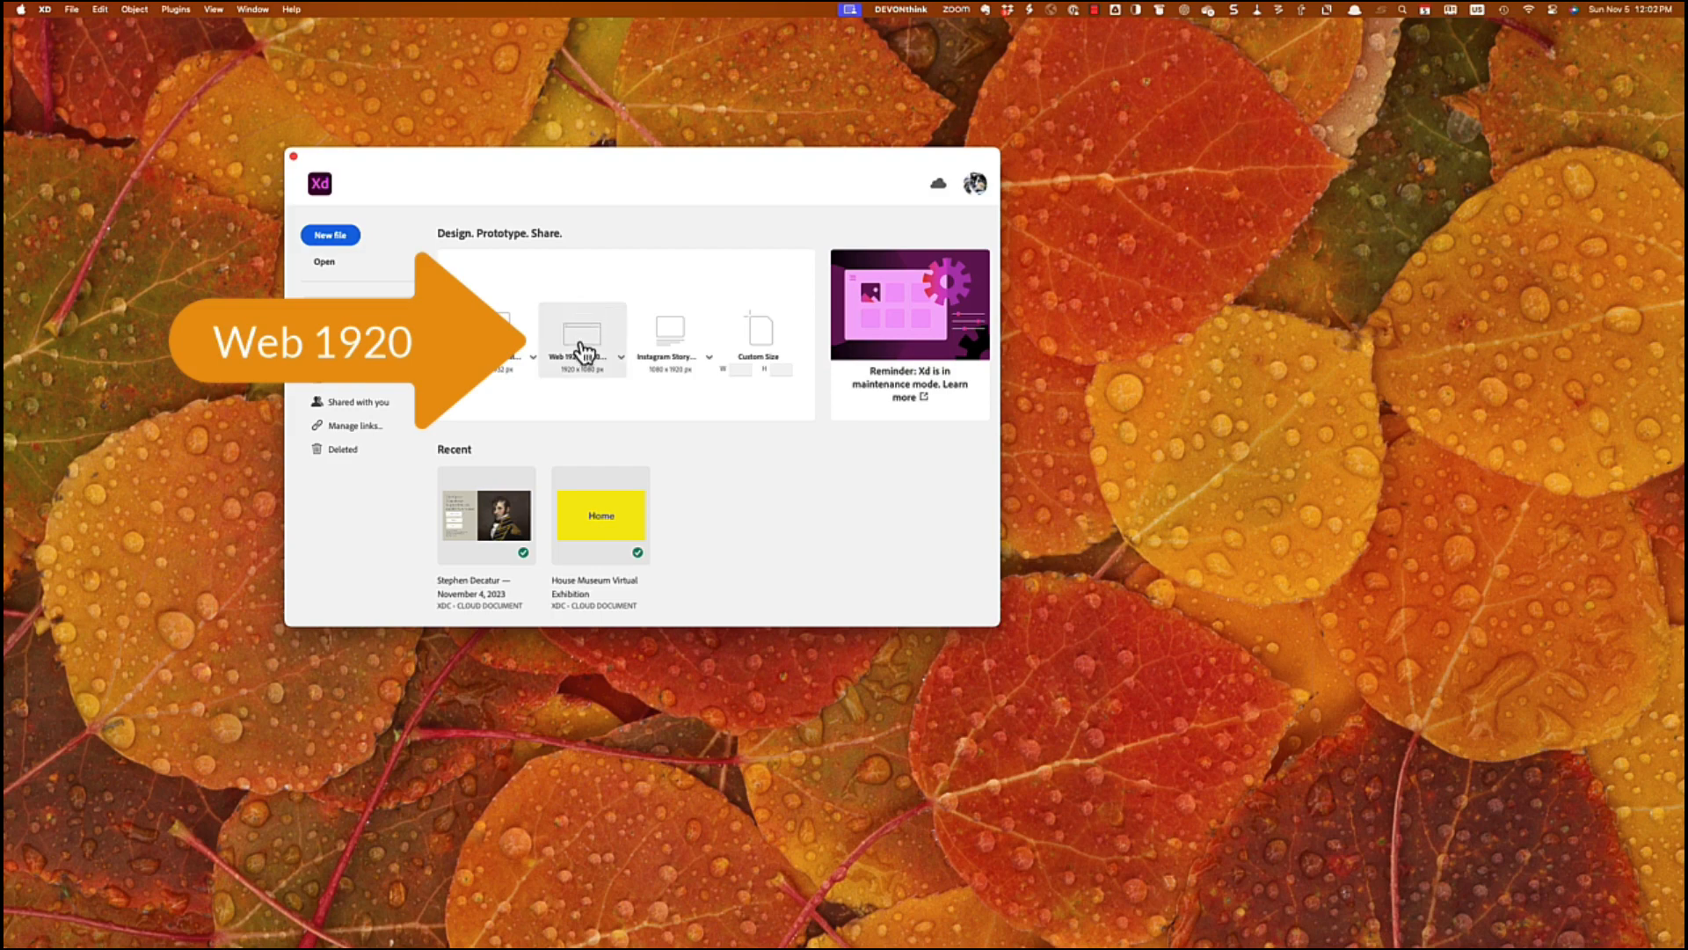
click(582, 352)
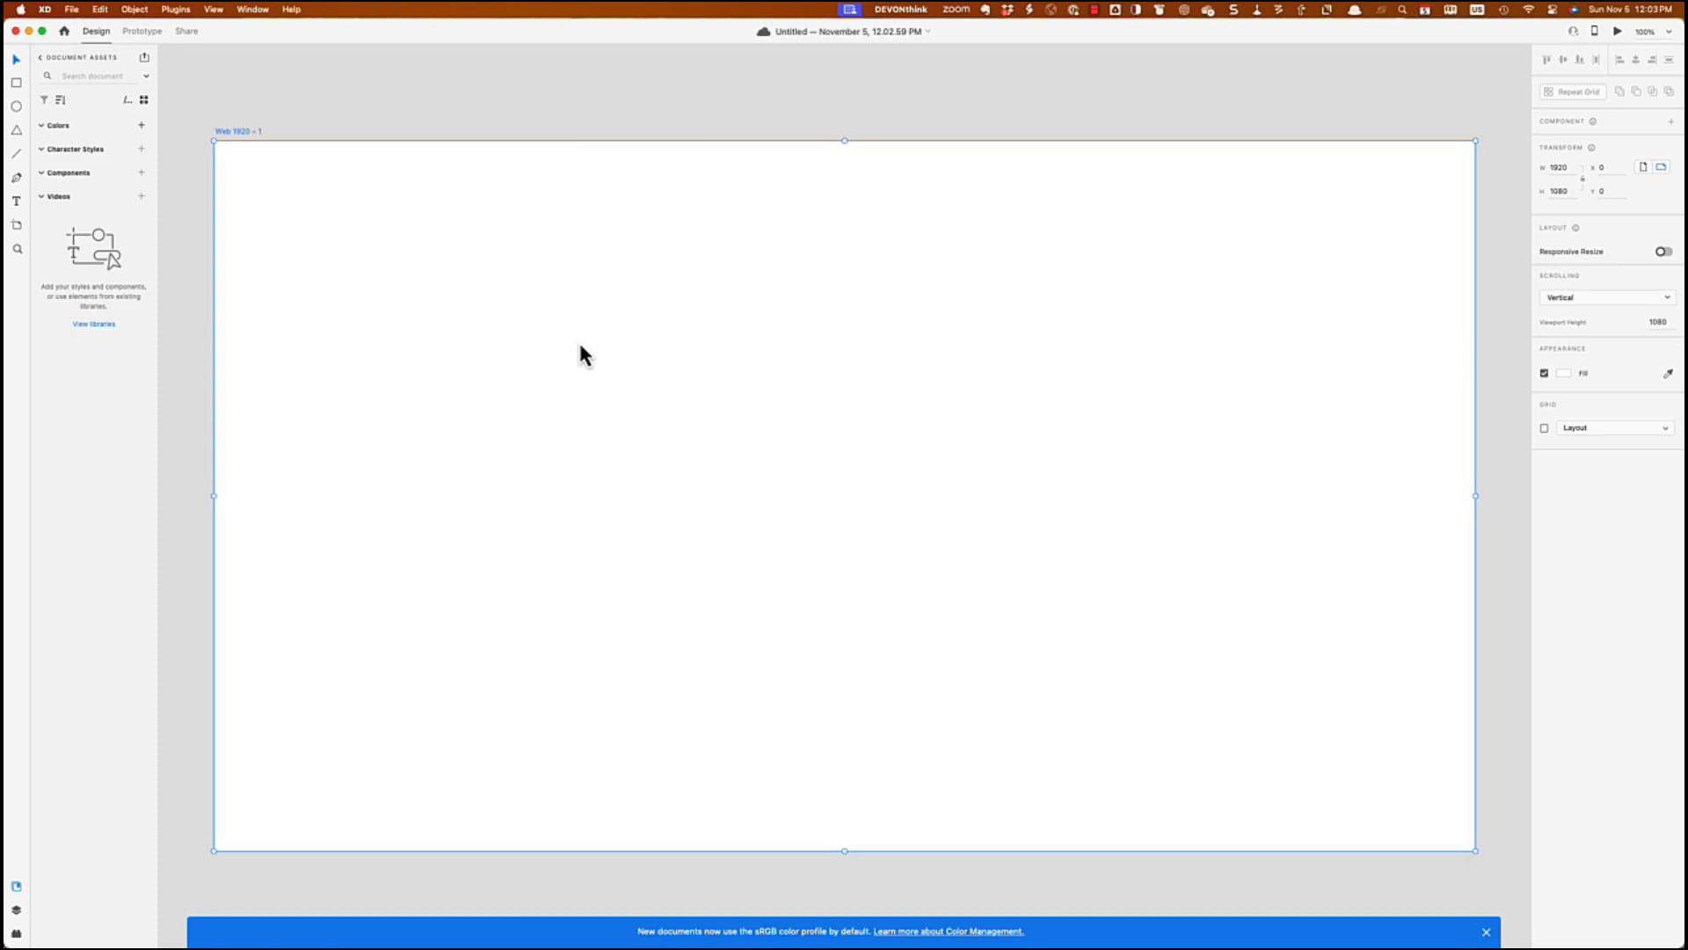
double_click(234, 130)
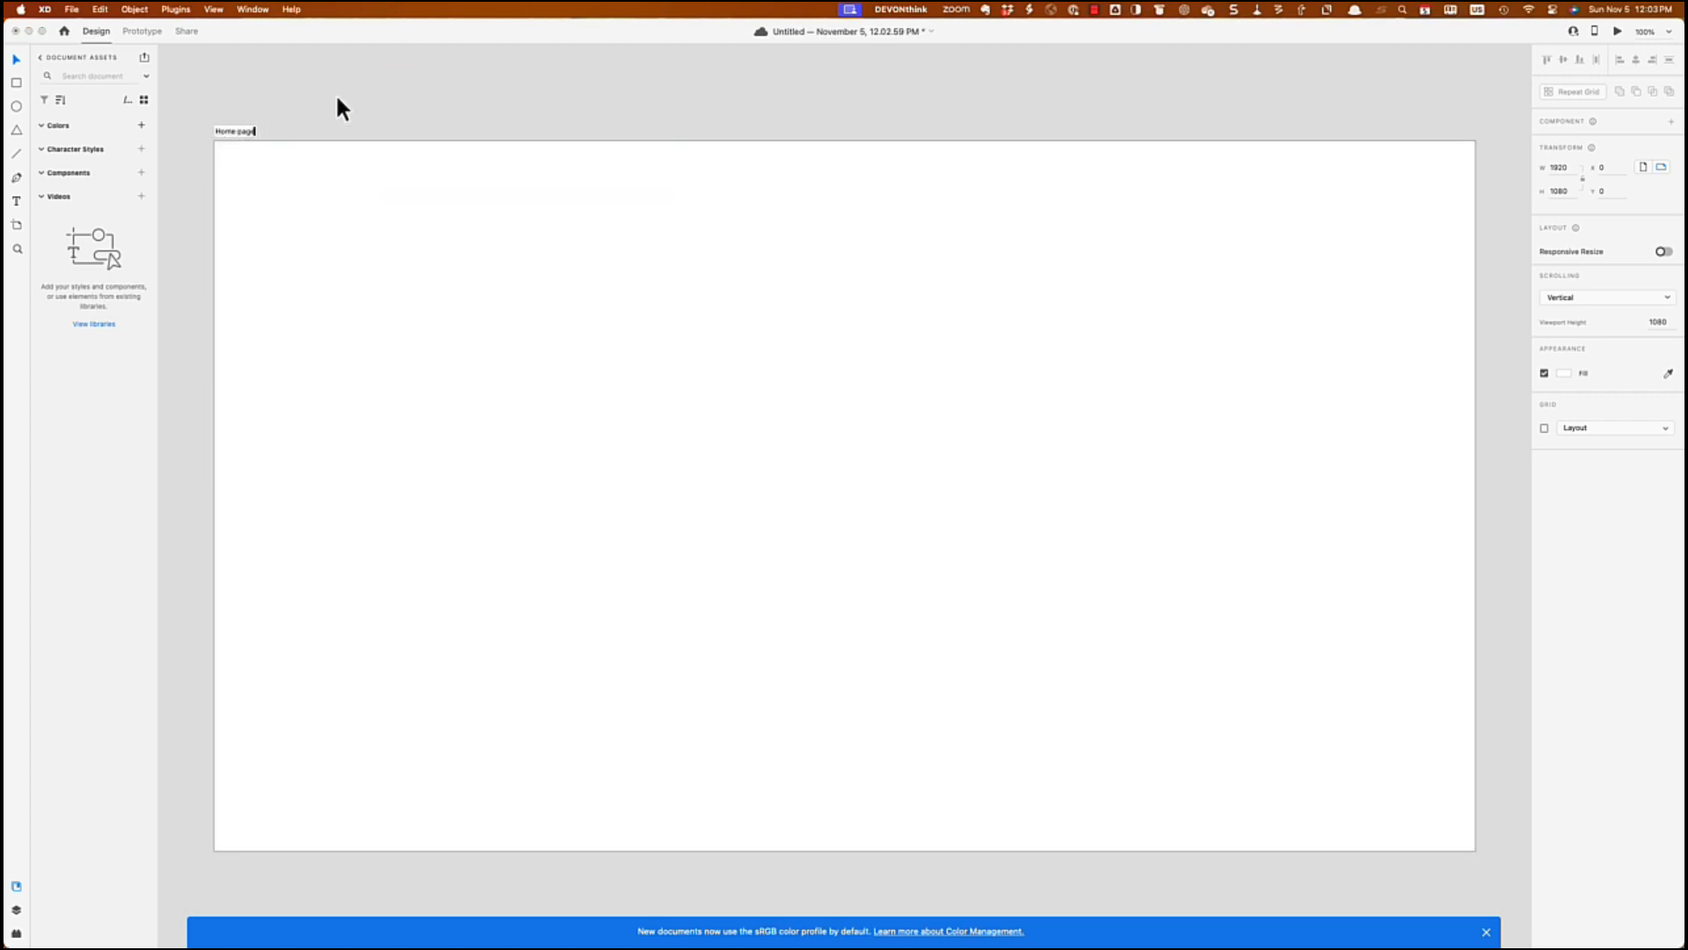
click(387, 83)
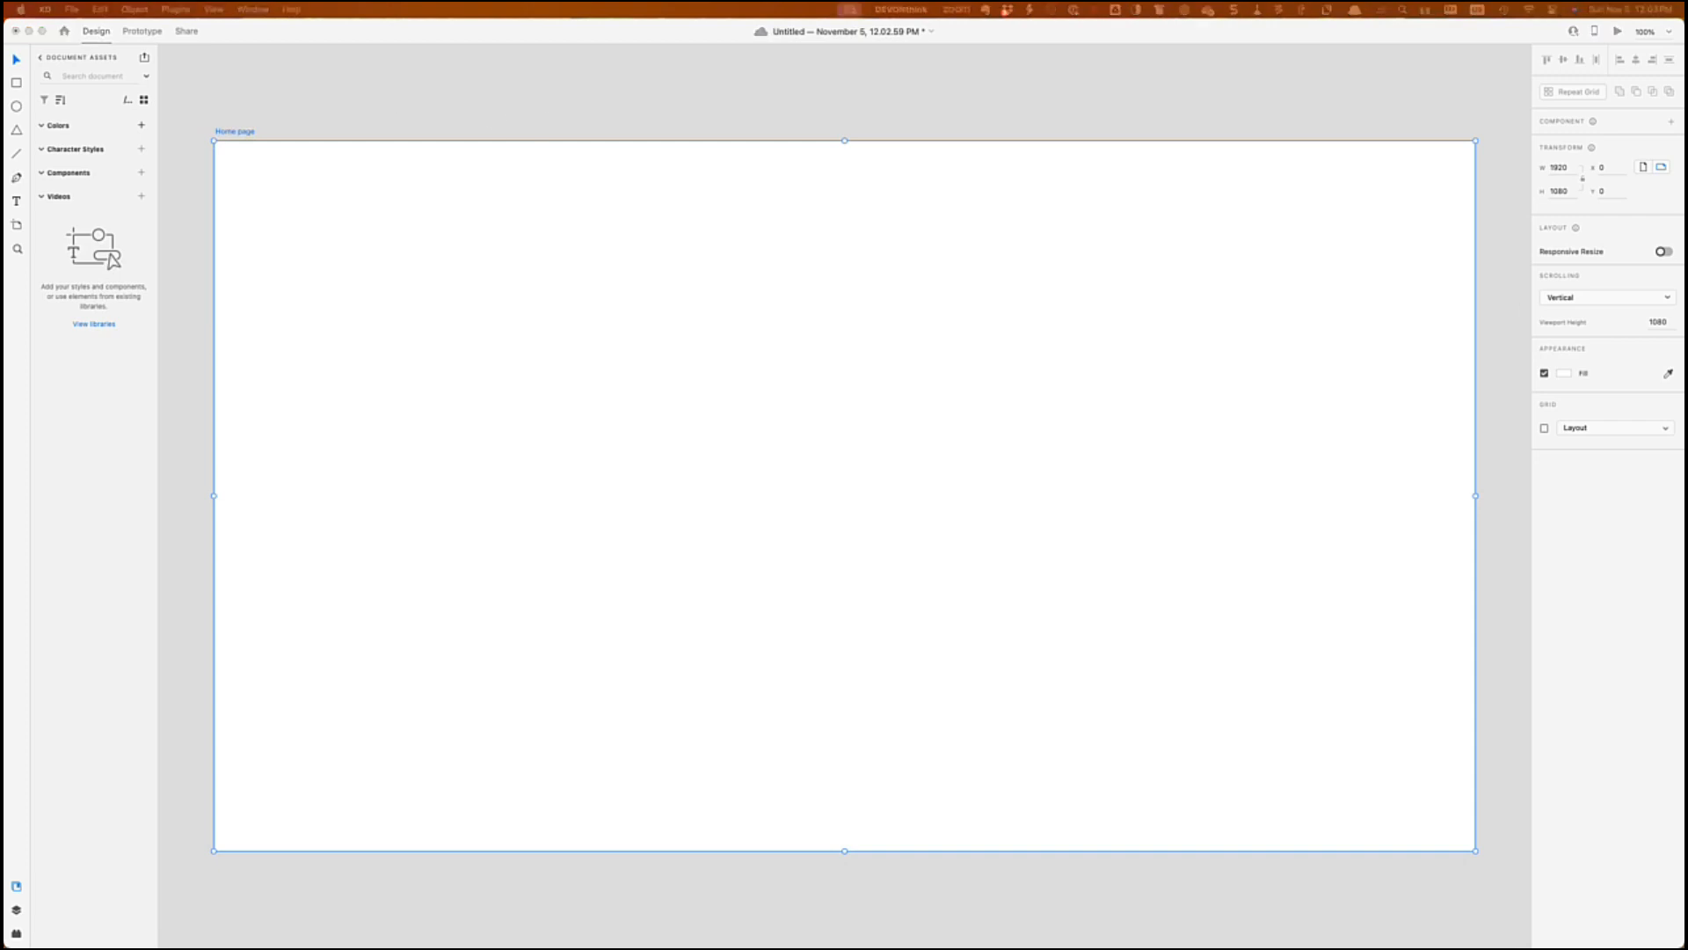
Step: Add a two-line title in the artboard's upper-left area reading "Cult of Masculinity:" and "Stephen Decatur and the New Nation"
click(16, 201)
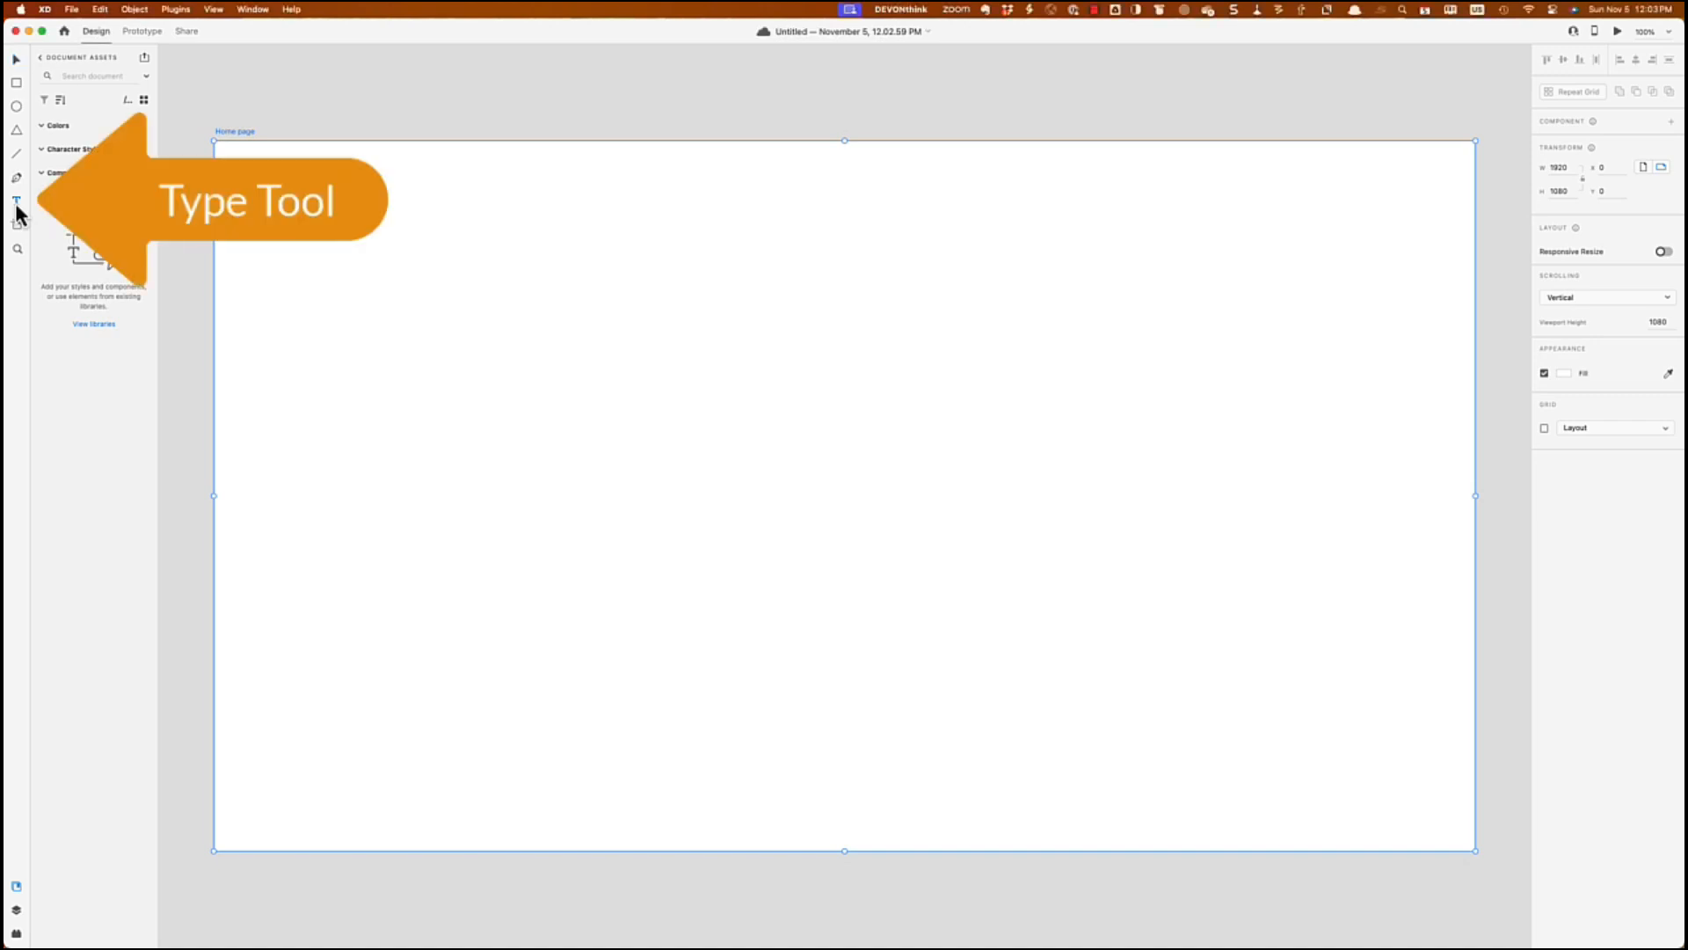
click(326, 248)
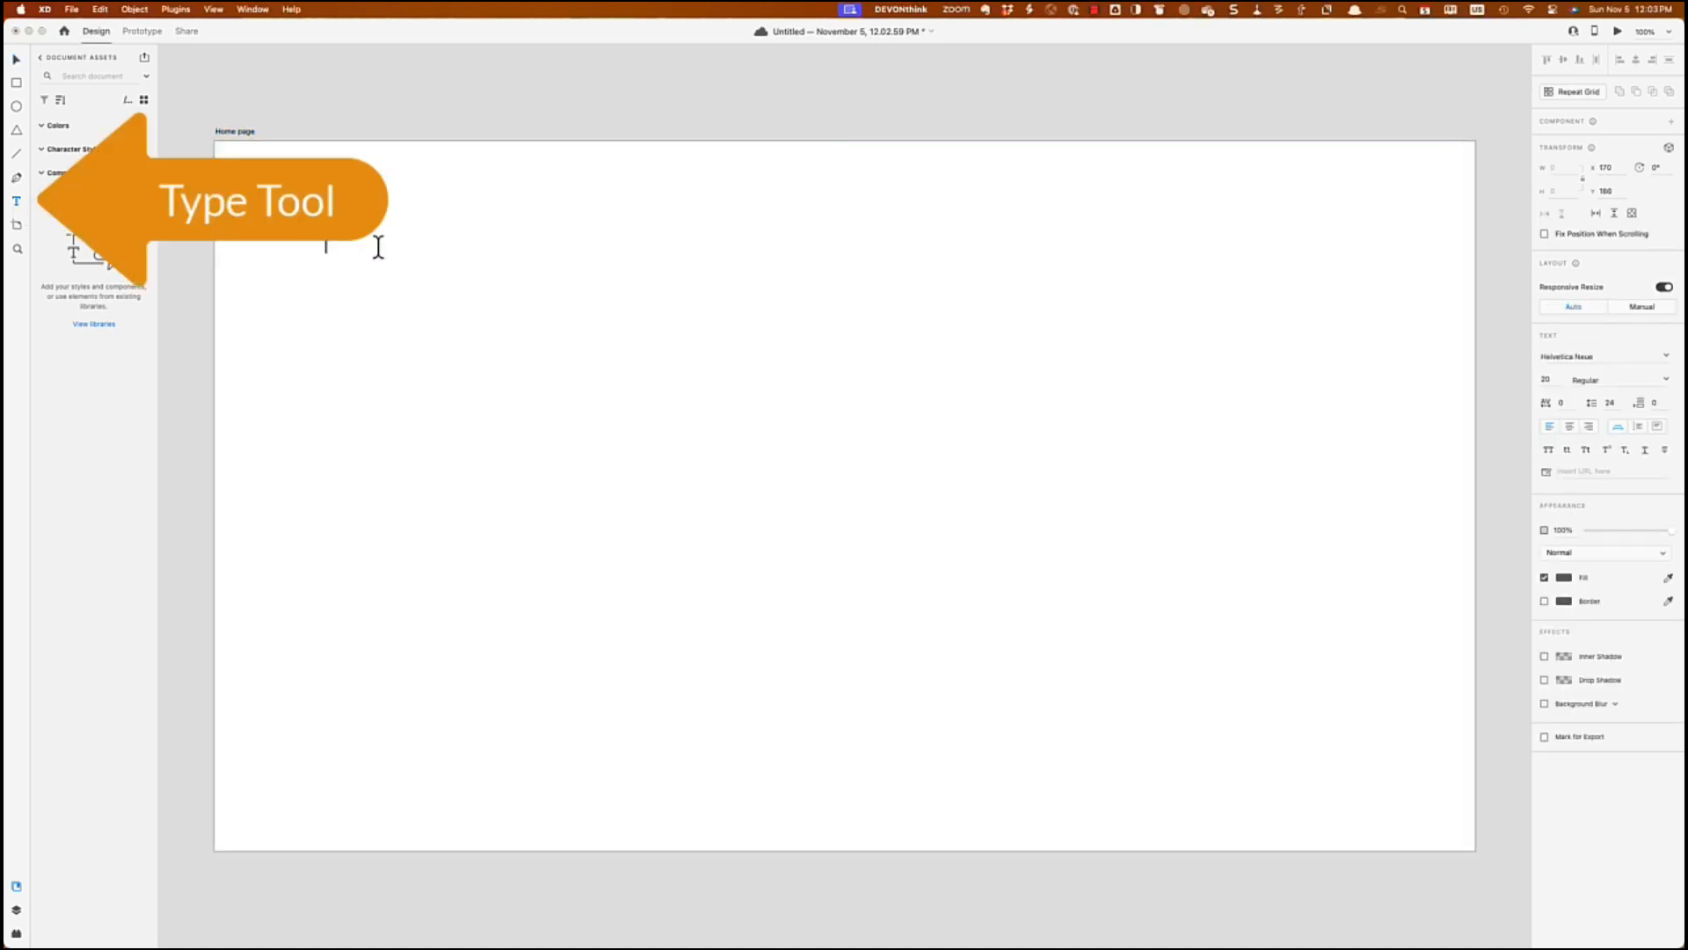
text(q)
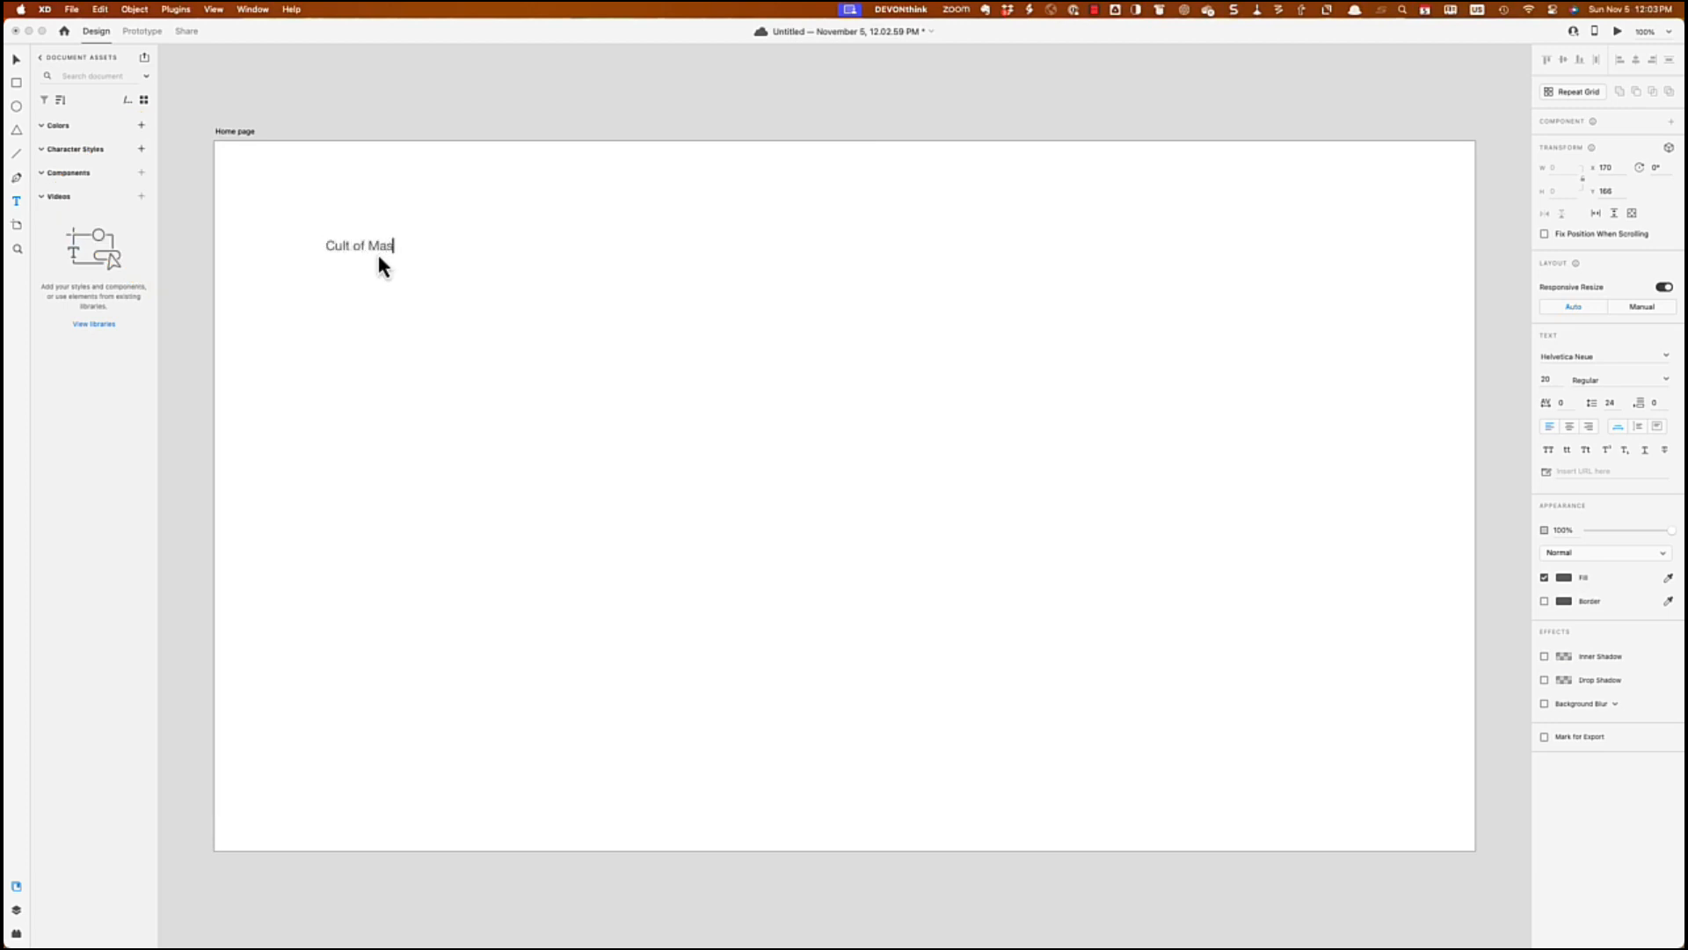
text(ult of Masculinity:)
key(Return)
text(Stephen Decatur and the New Nation)
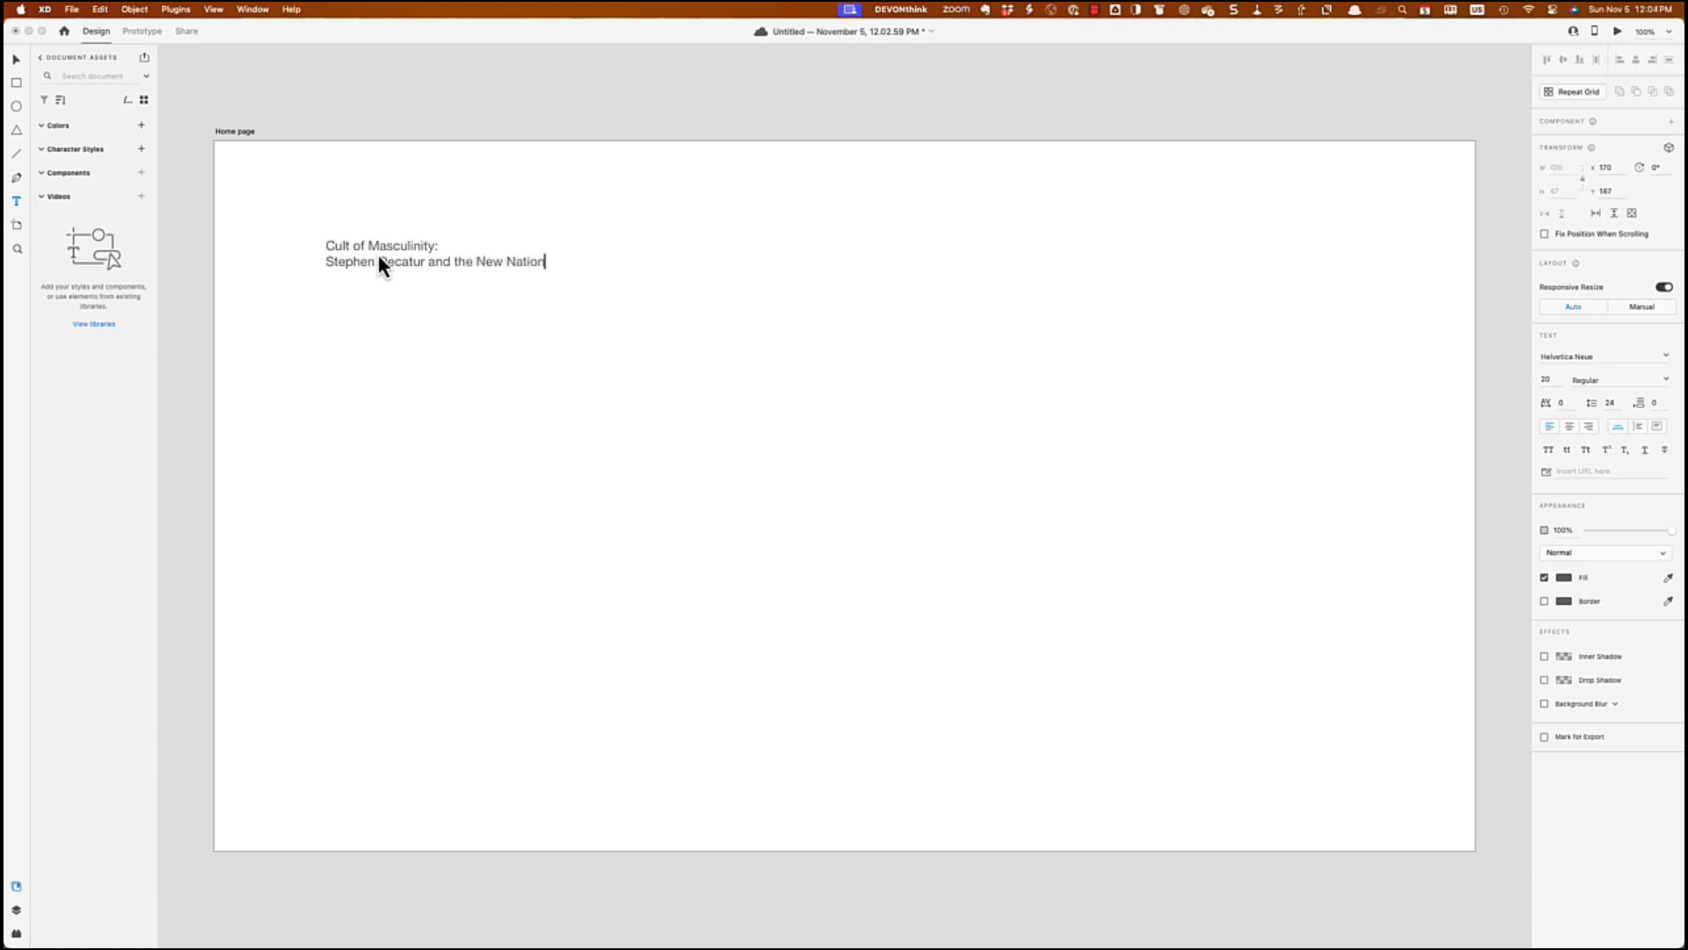
key(Escape)
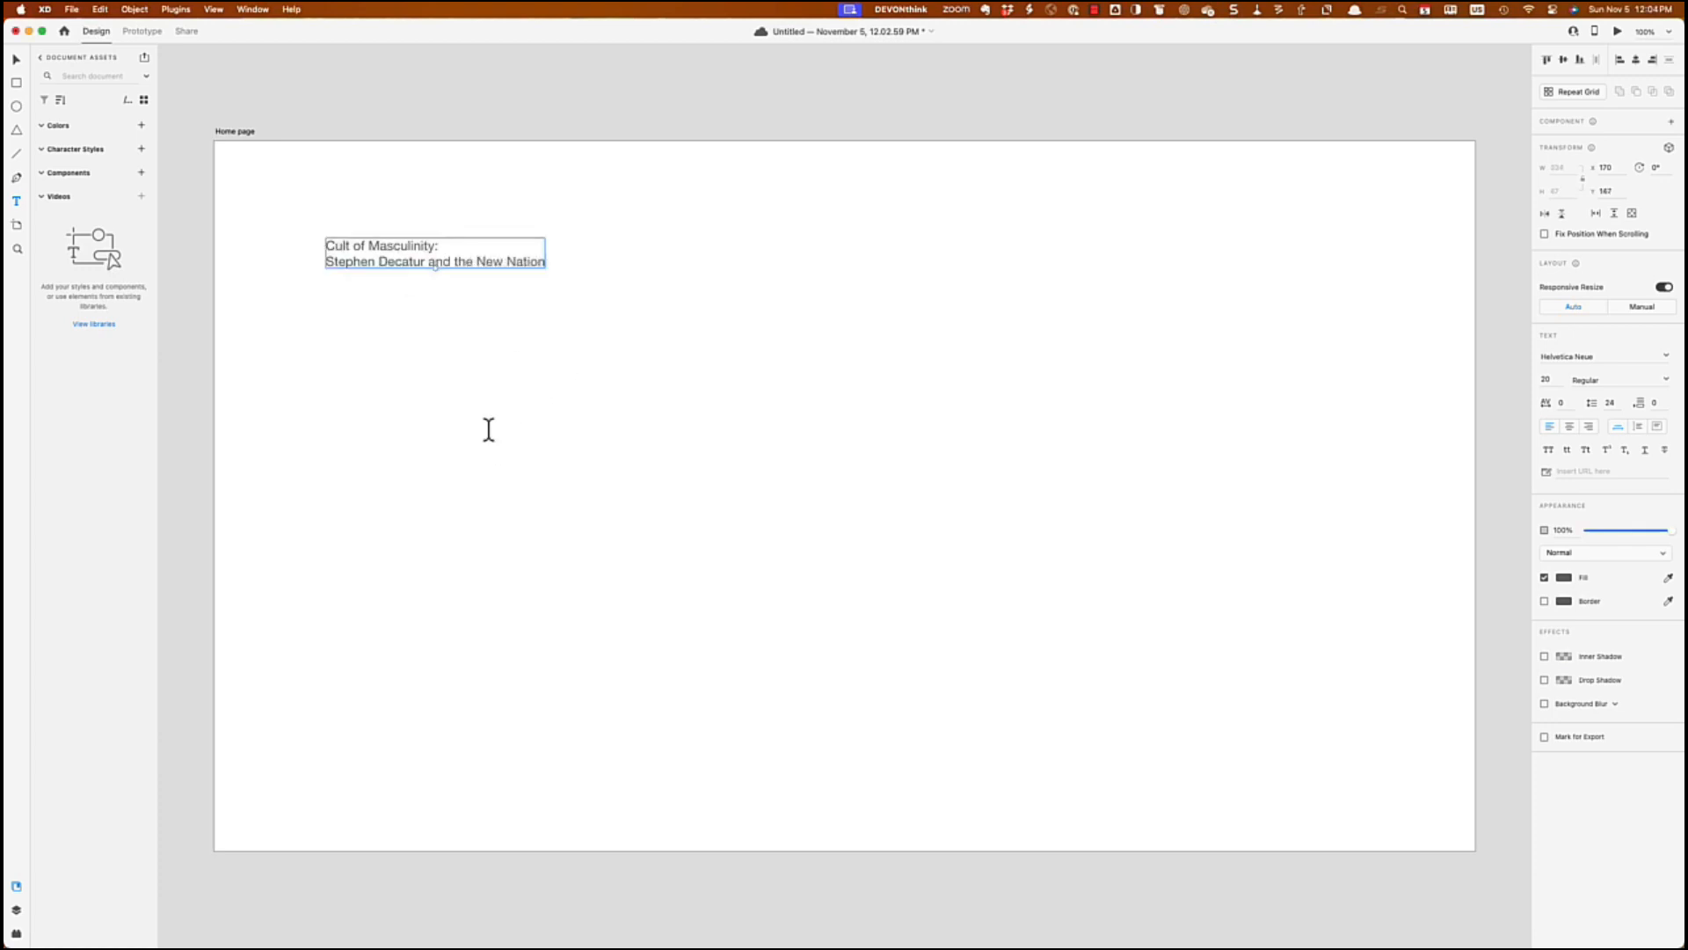
Step: Add a four-line text block below the title with the author's name, "CMST 6307 Interpreting House Museums", "George Washington University" and "November 5, 2023"
click(326, 560)
click(326, 560)
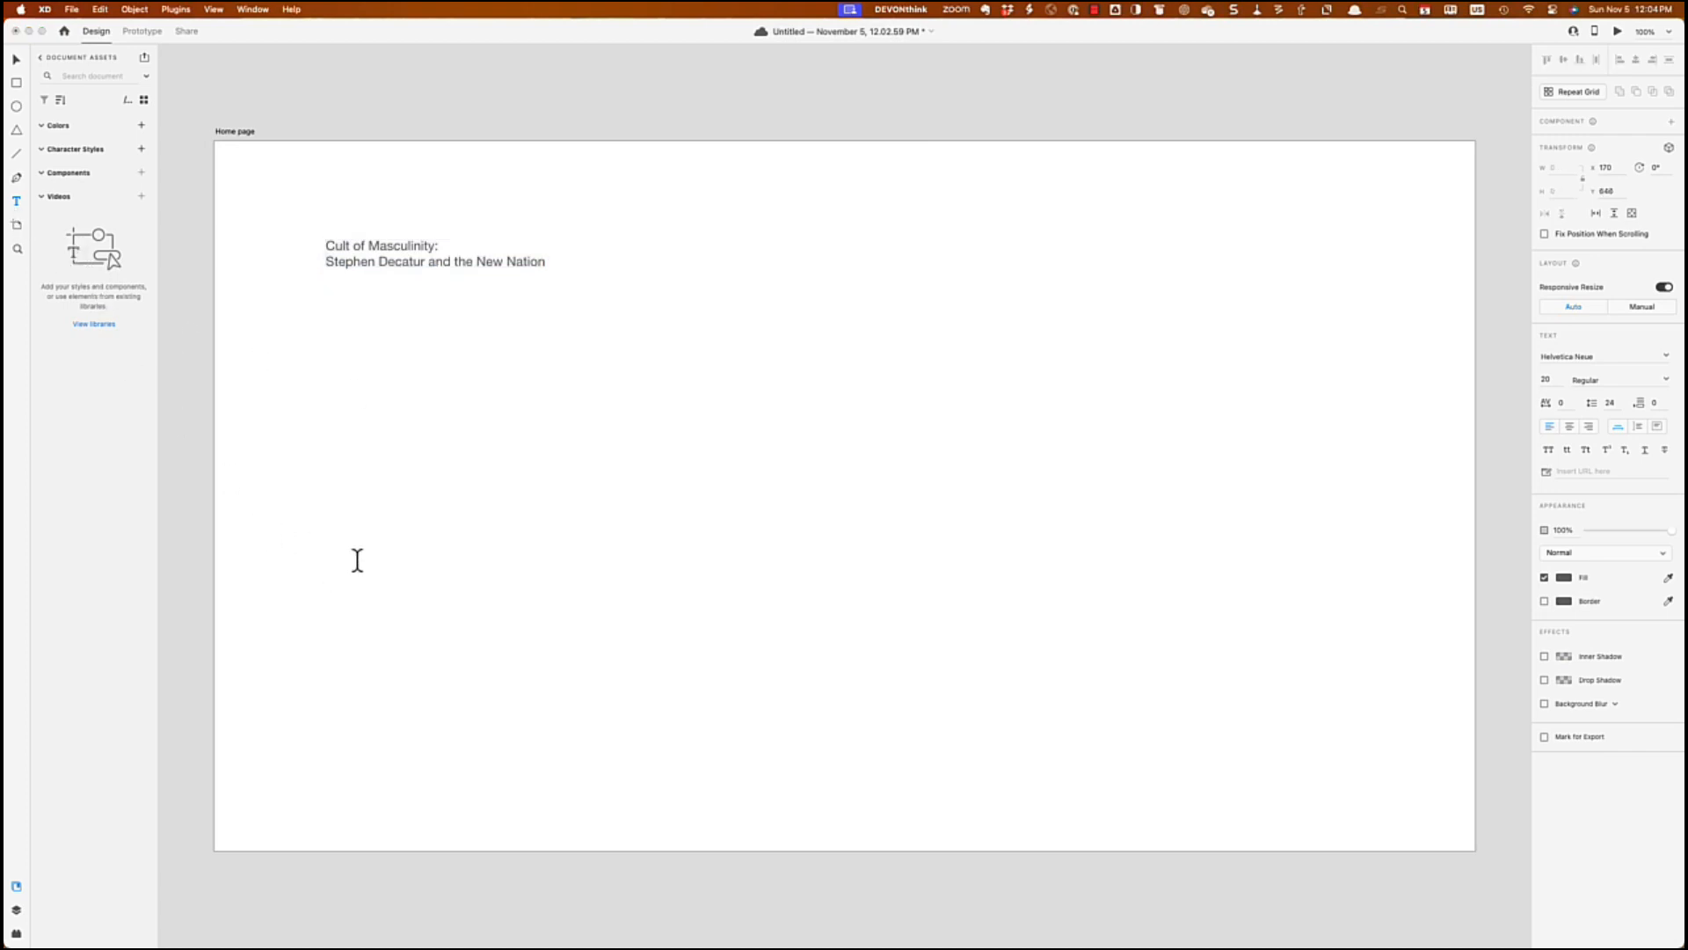
text(Max A. van Balgooy)
key(Return)
text(CMST 6307 Interpreting House Museums)
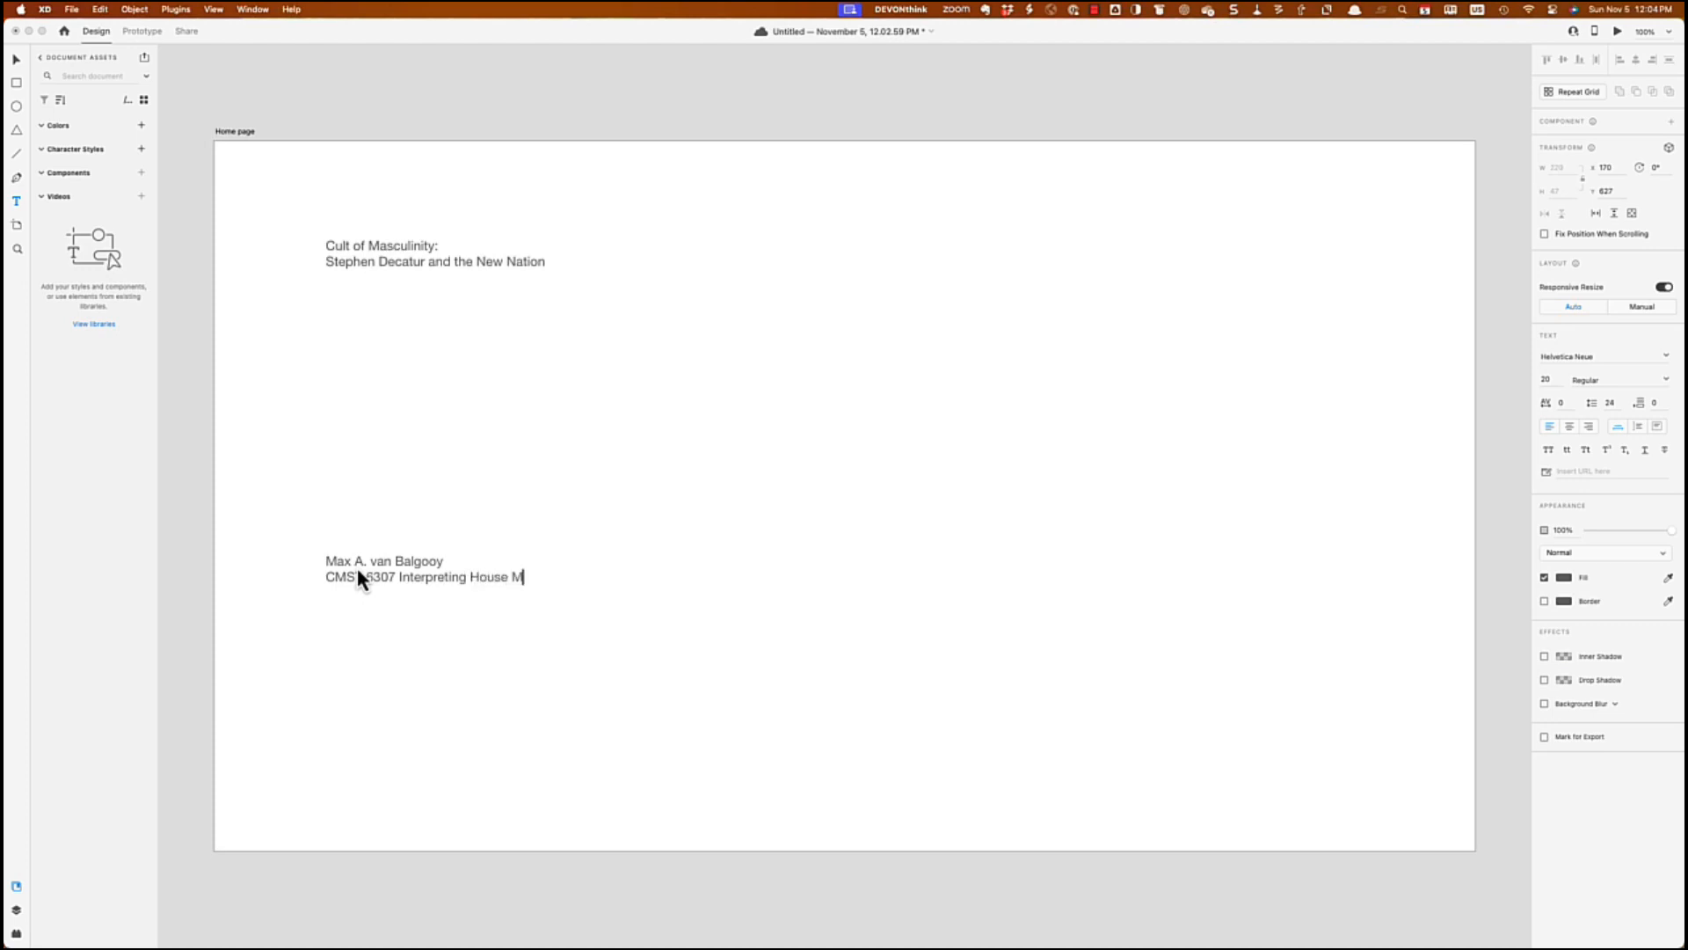
key(Return)
text(George Washington Univeris)
key(BackSpace)
key(BackSpace)
text(sity)
key(Return)
text(November 5, 2023)
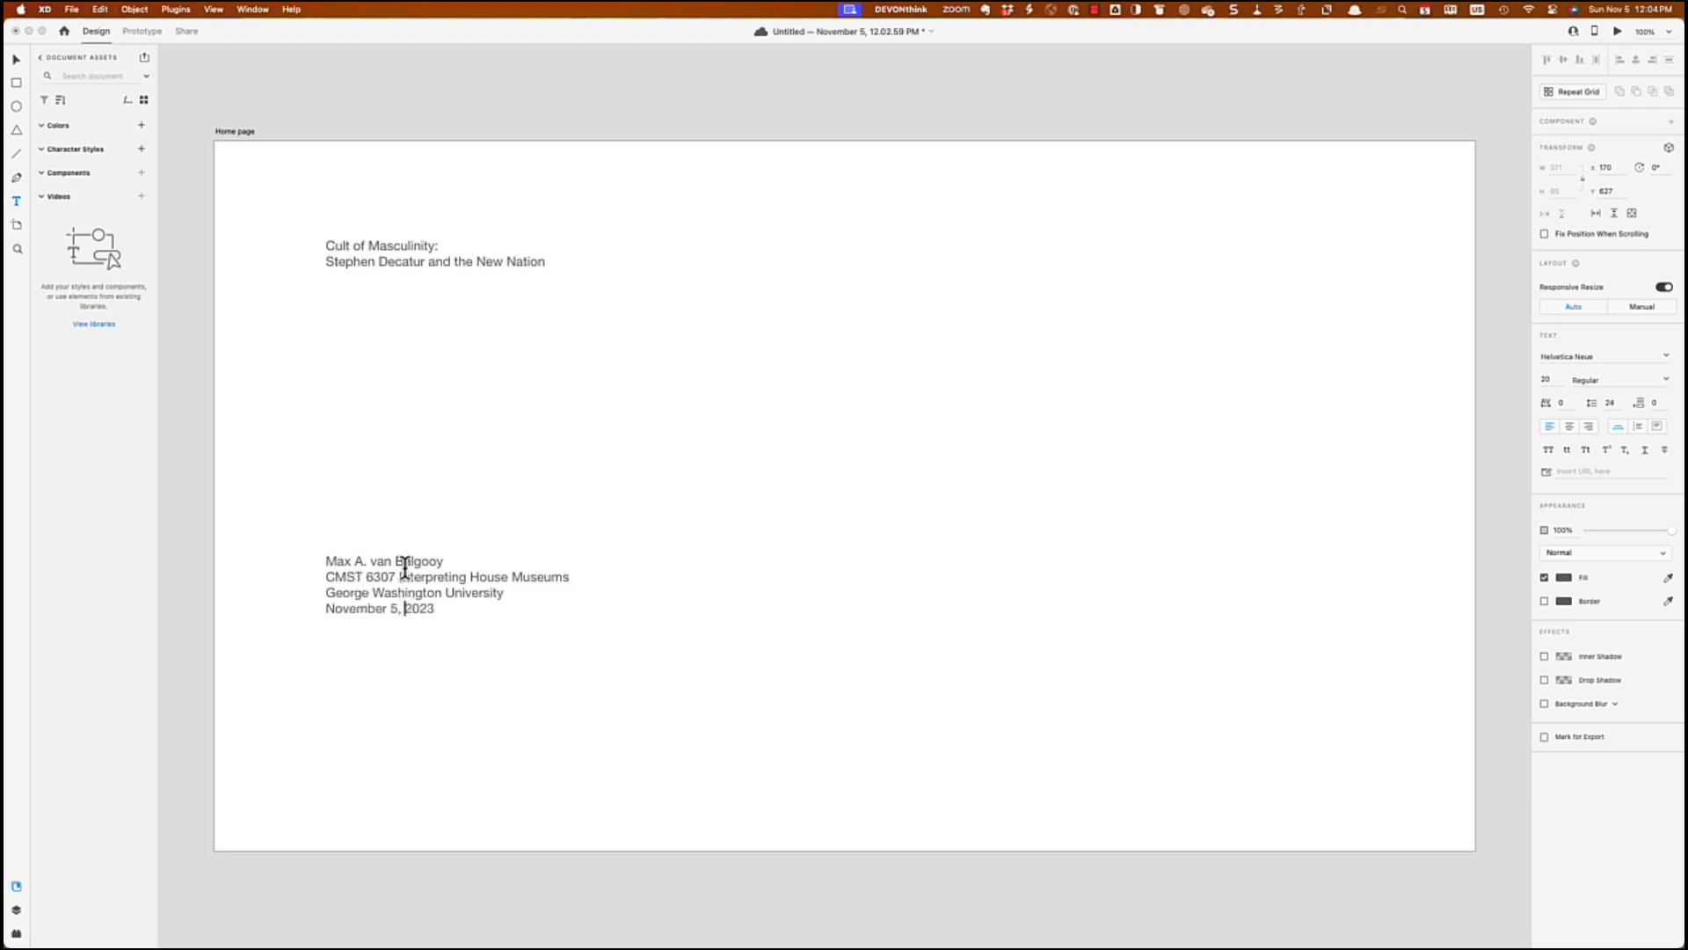
Step: Set both lines of the title text to font size 48 and Bold weight
click(373, 242)
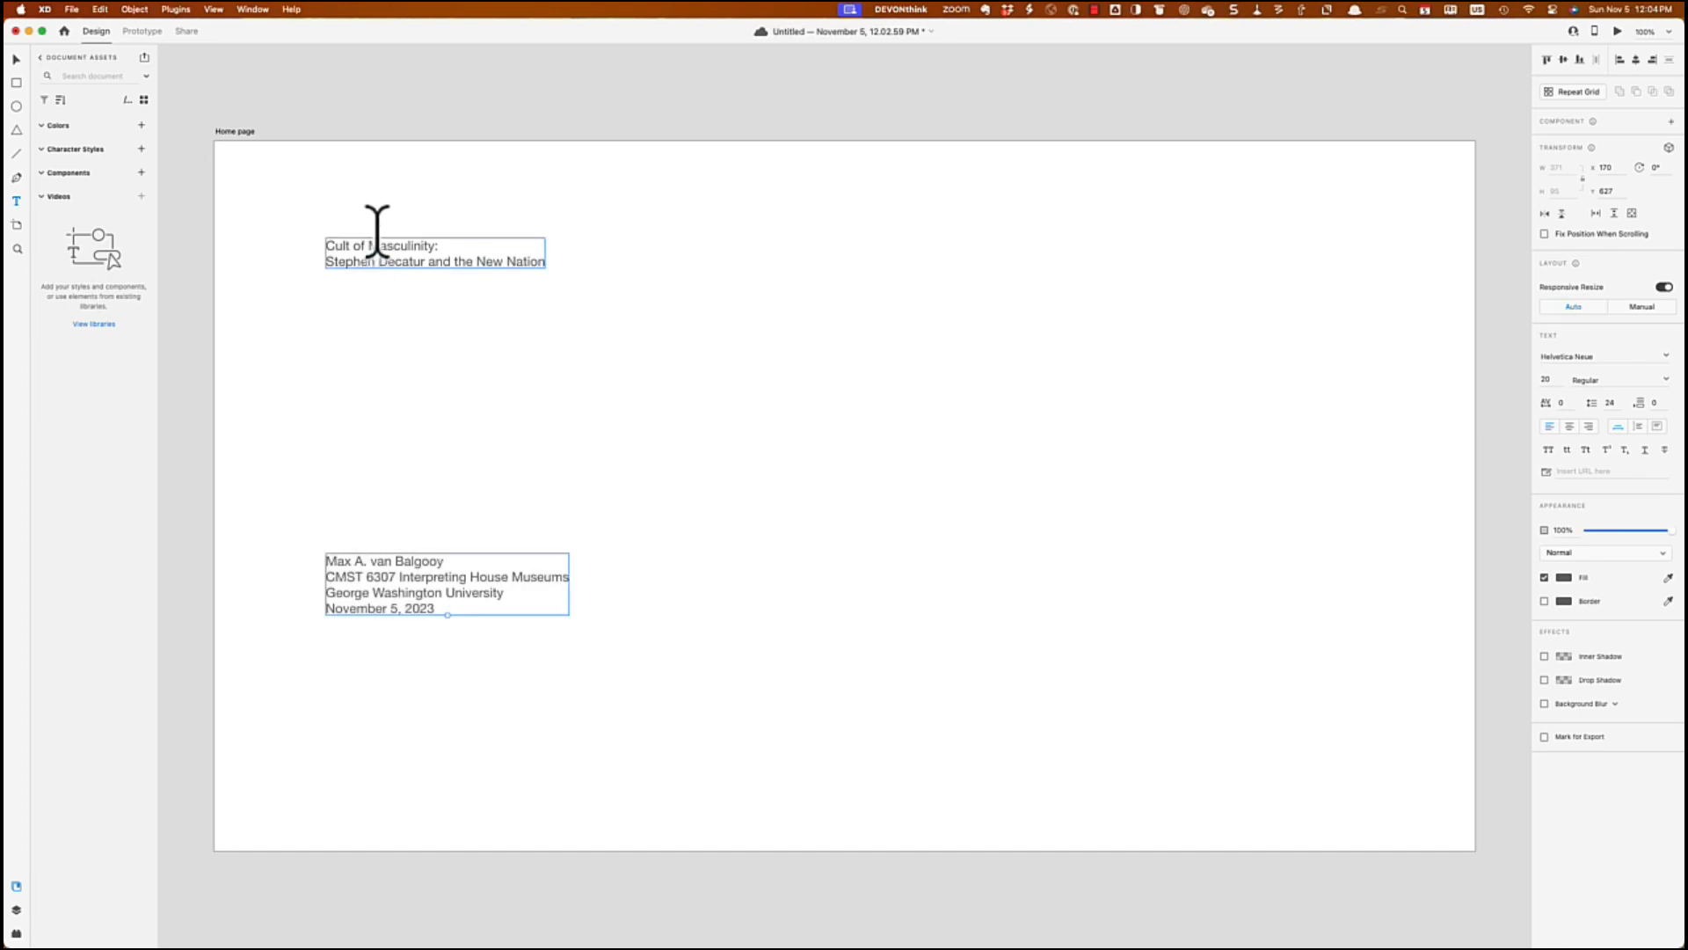
double_click(371, 241)
triple_click(367, 243)
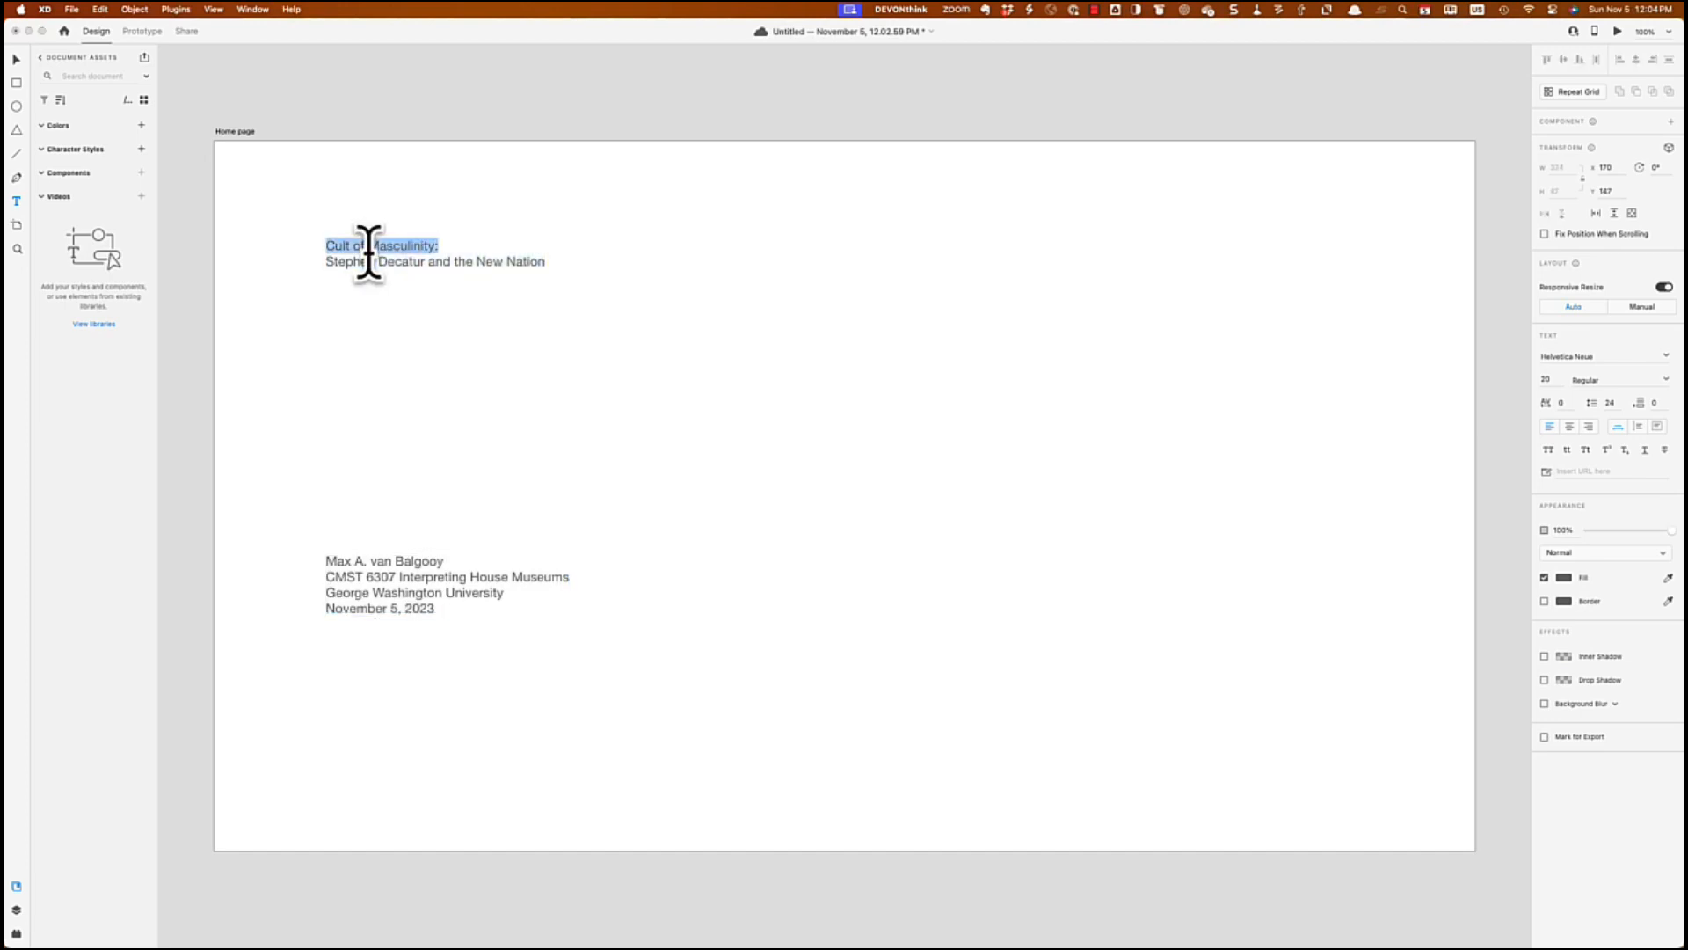
click(339, 245)
drag(324, 246, 557, 268)
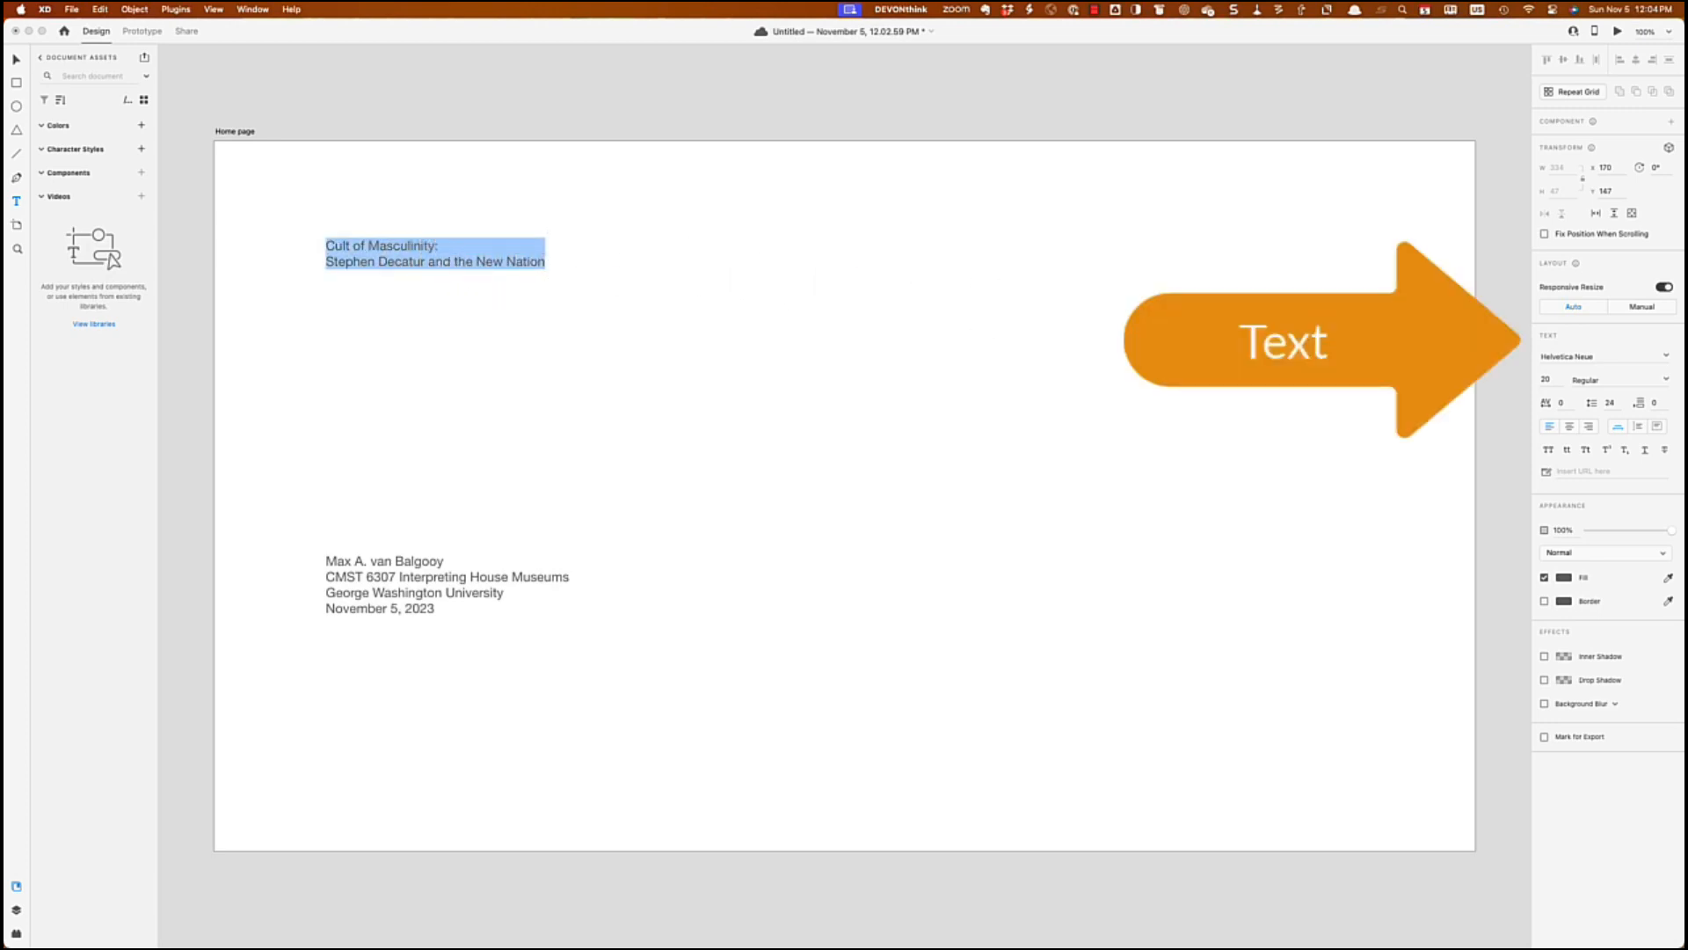
click(1546, 379)
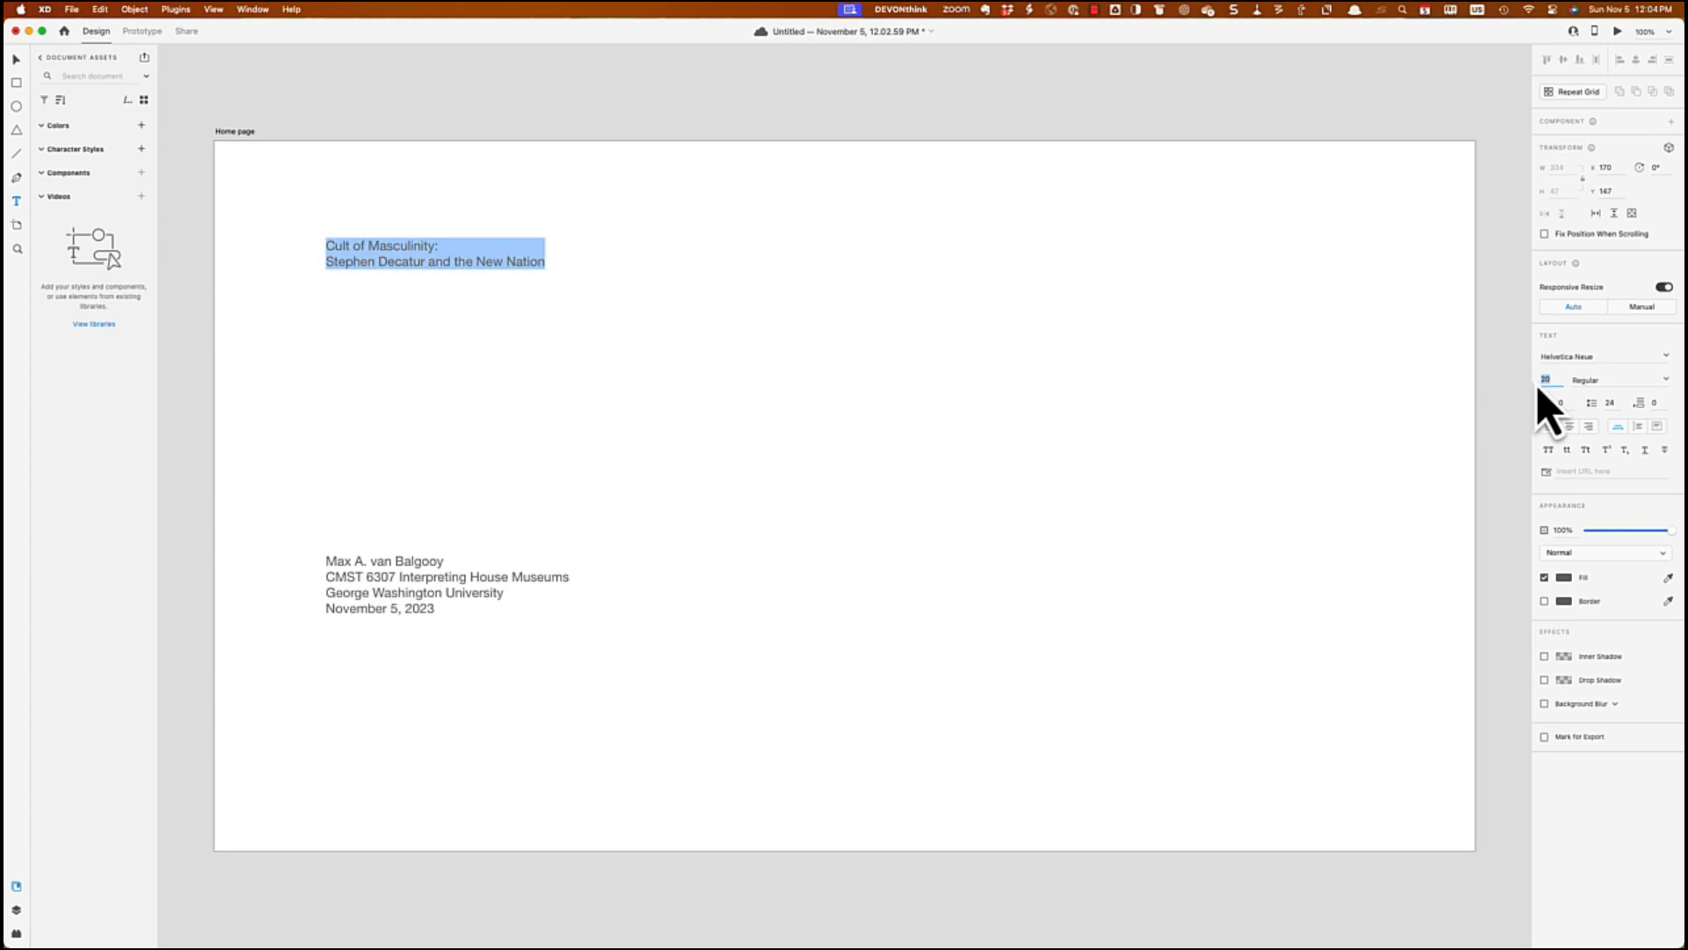
text(48)
key(Tab)
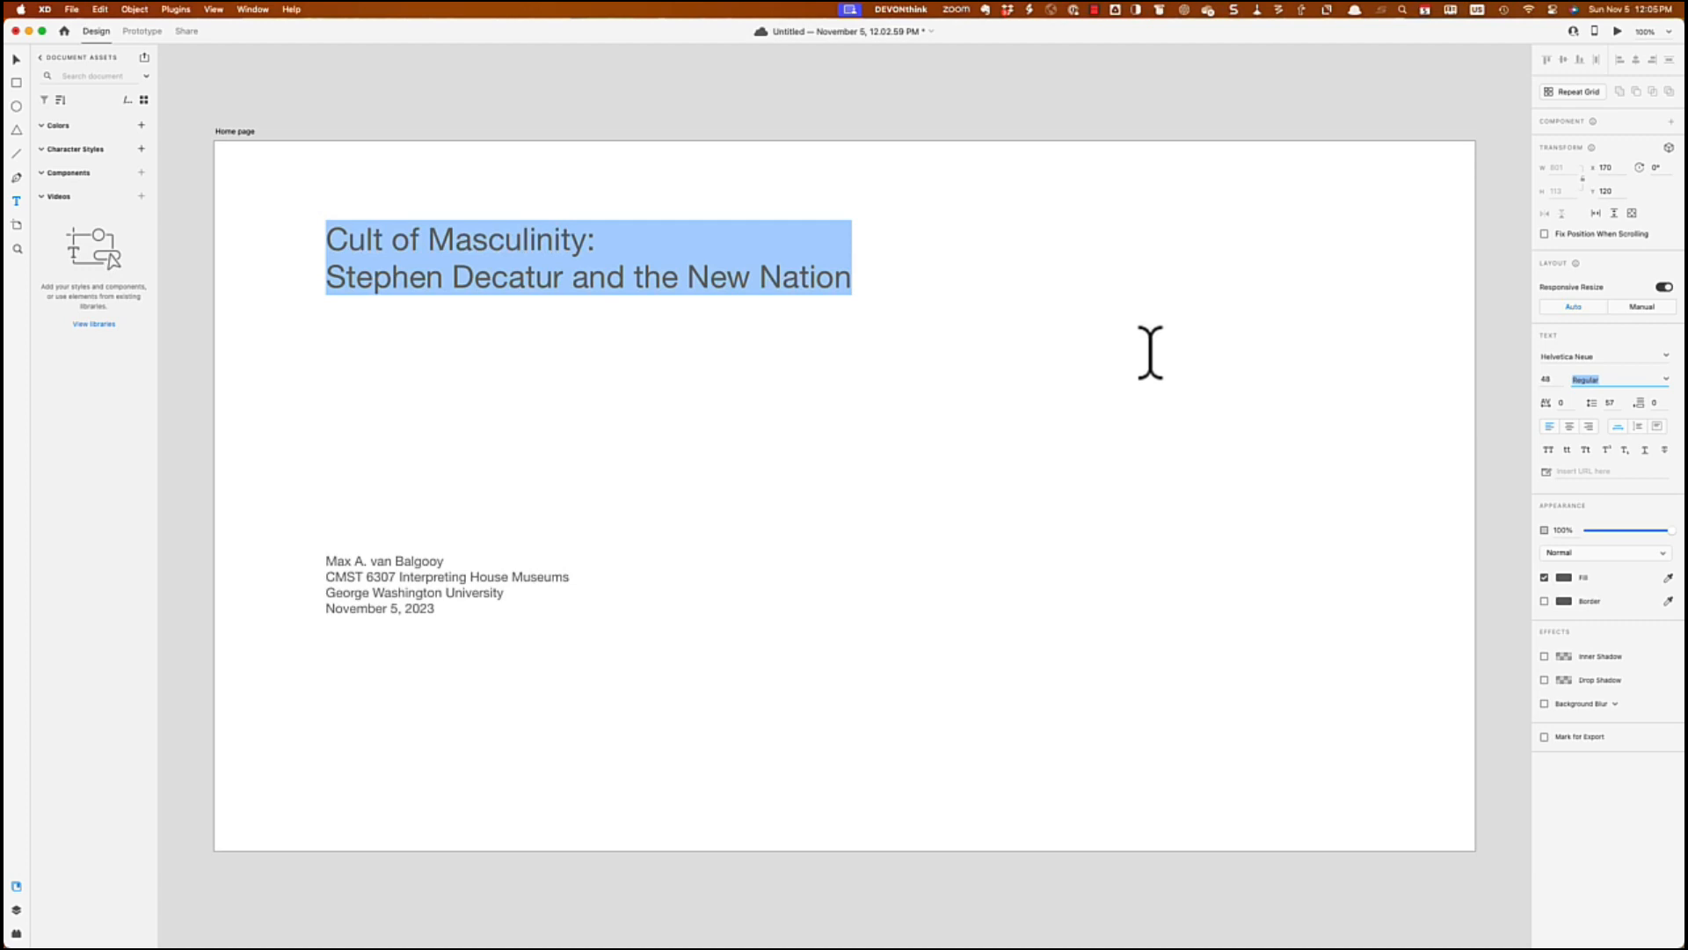
click(1665, 387)
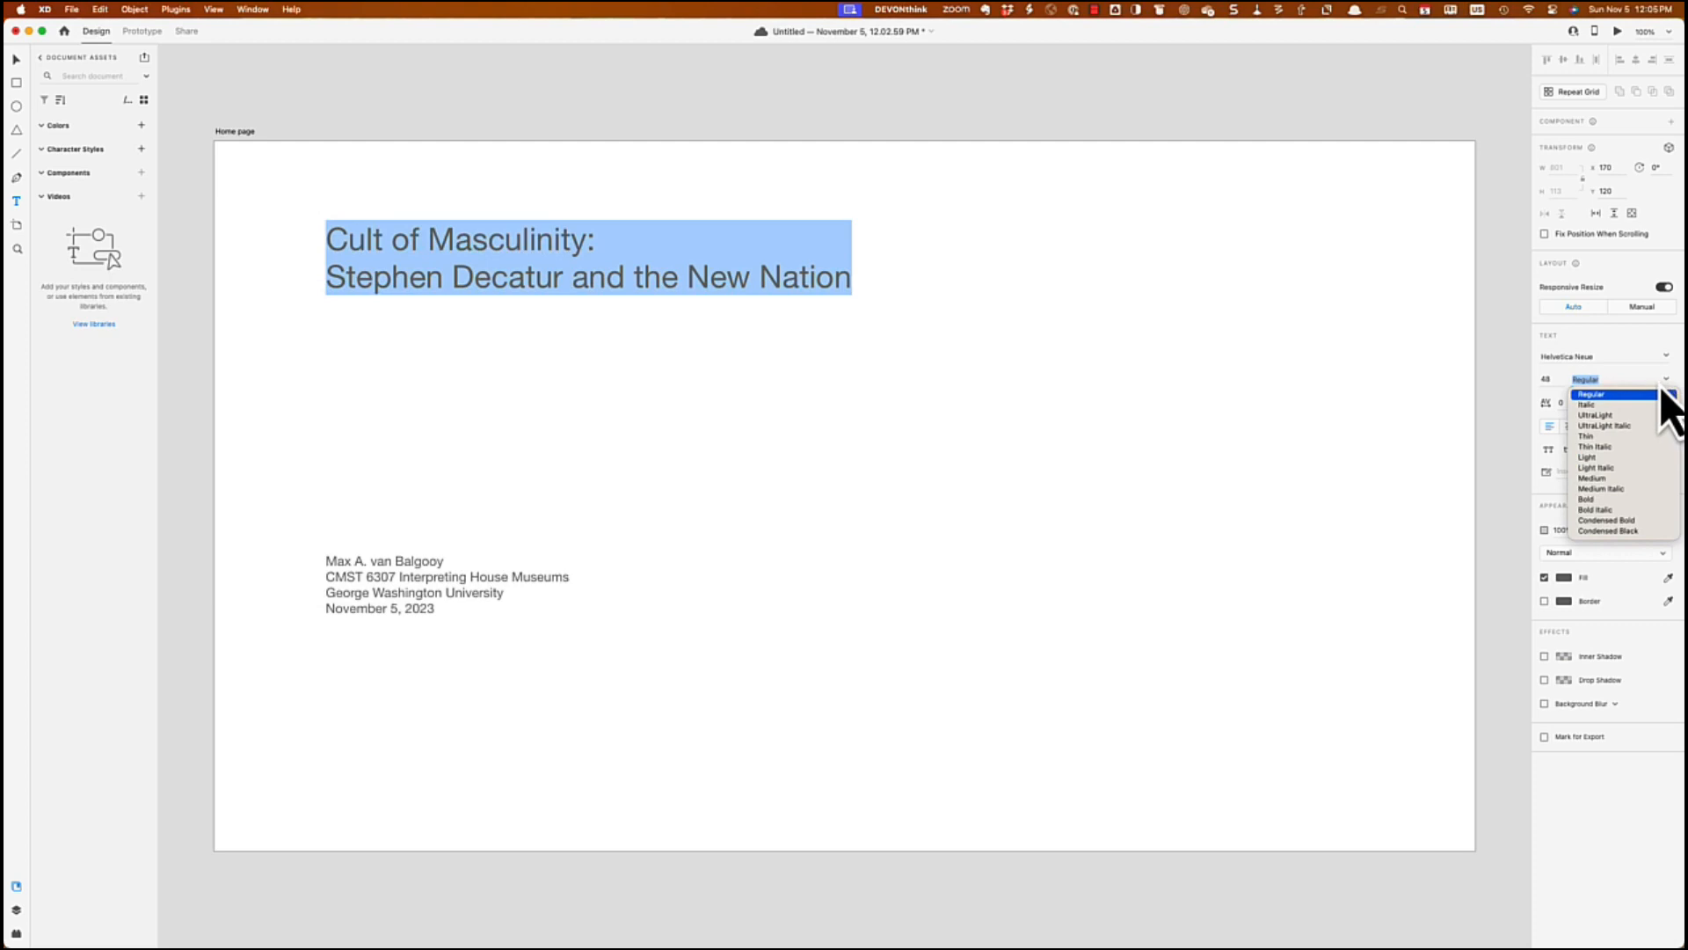
click(1588, 498)
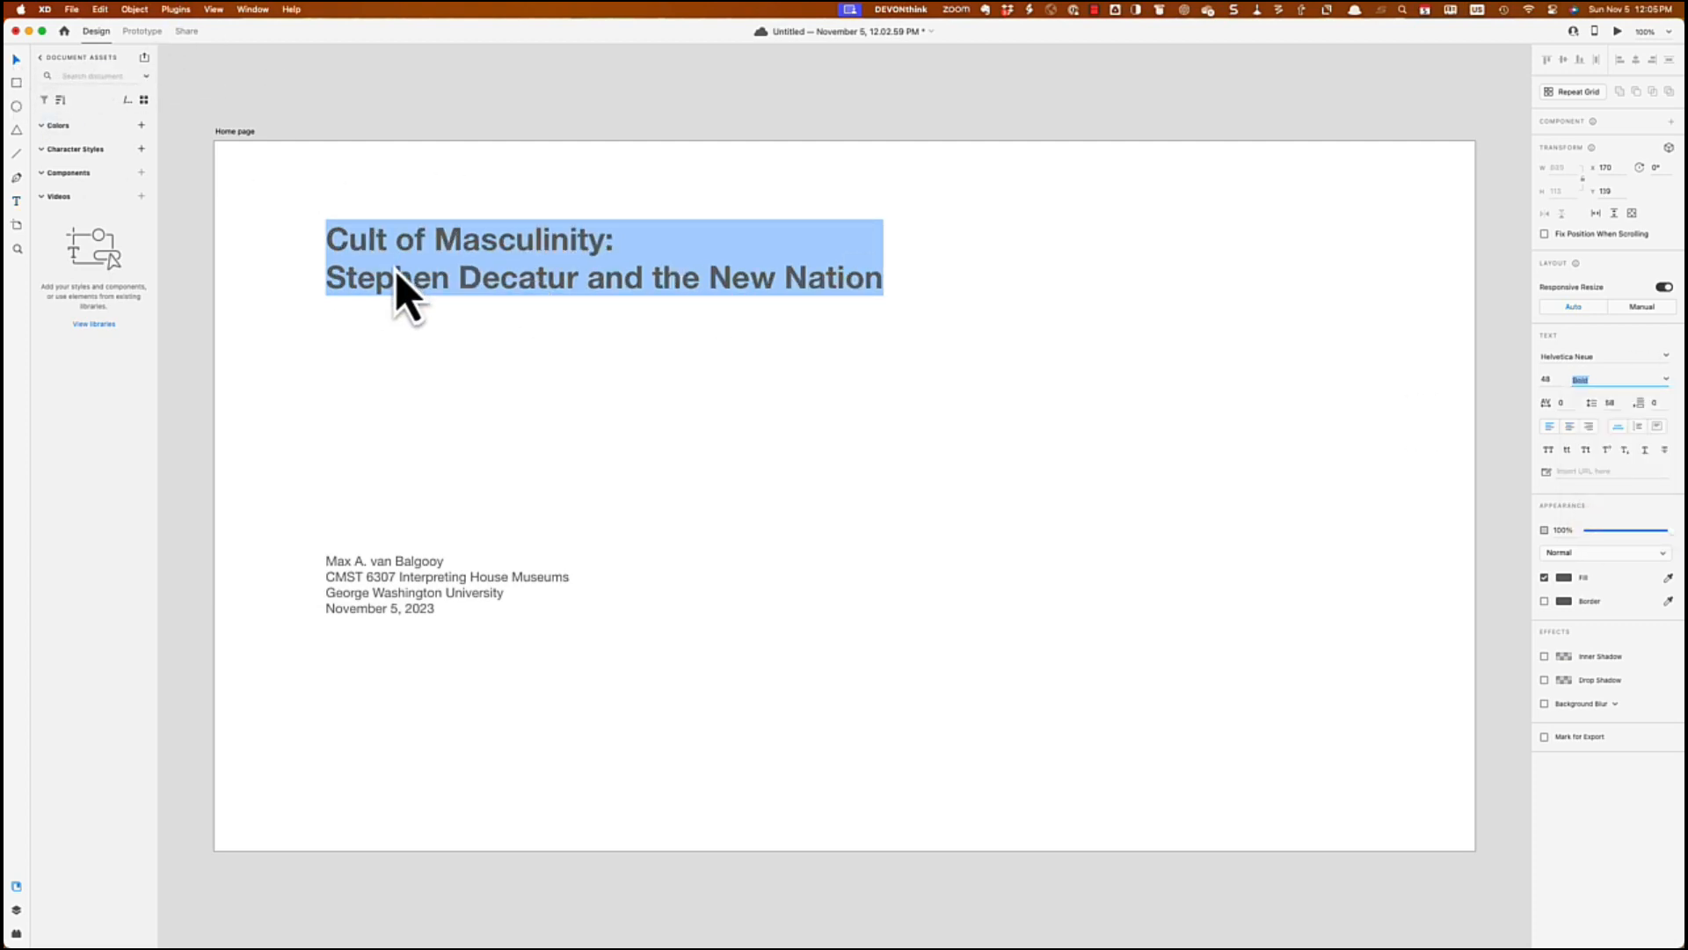
Step: Move the title to about X 130, Y 93 and the author text block to about X 130, Y 646, aligning their left edges
mouse_move(401, 290)
mouse_down()
mouse_move(377, 297)
mouse_move(434, 246)
mouse_move(422, 305)
mouse_move(407, 287)
mouse_up()
key(Escape)
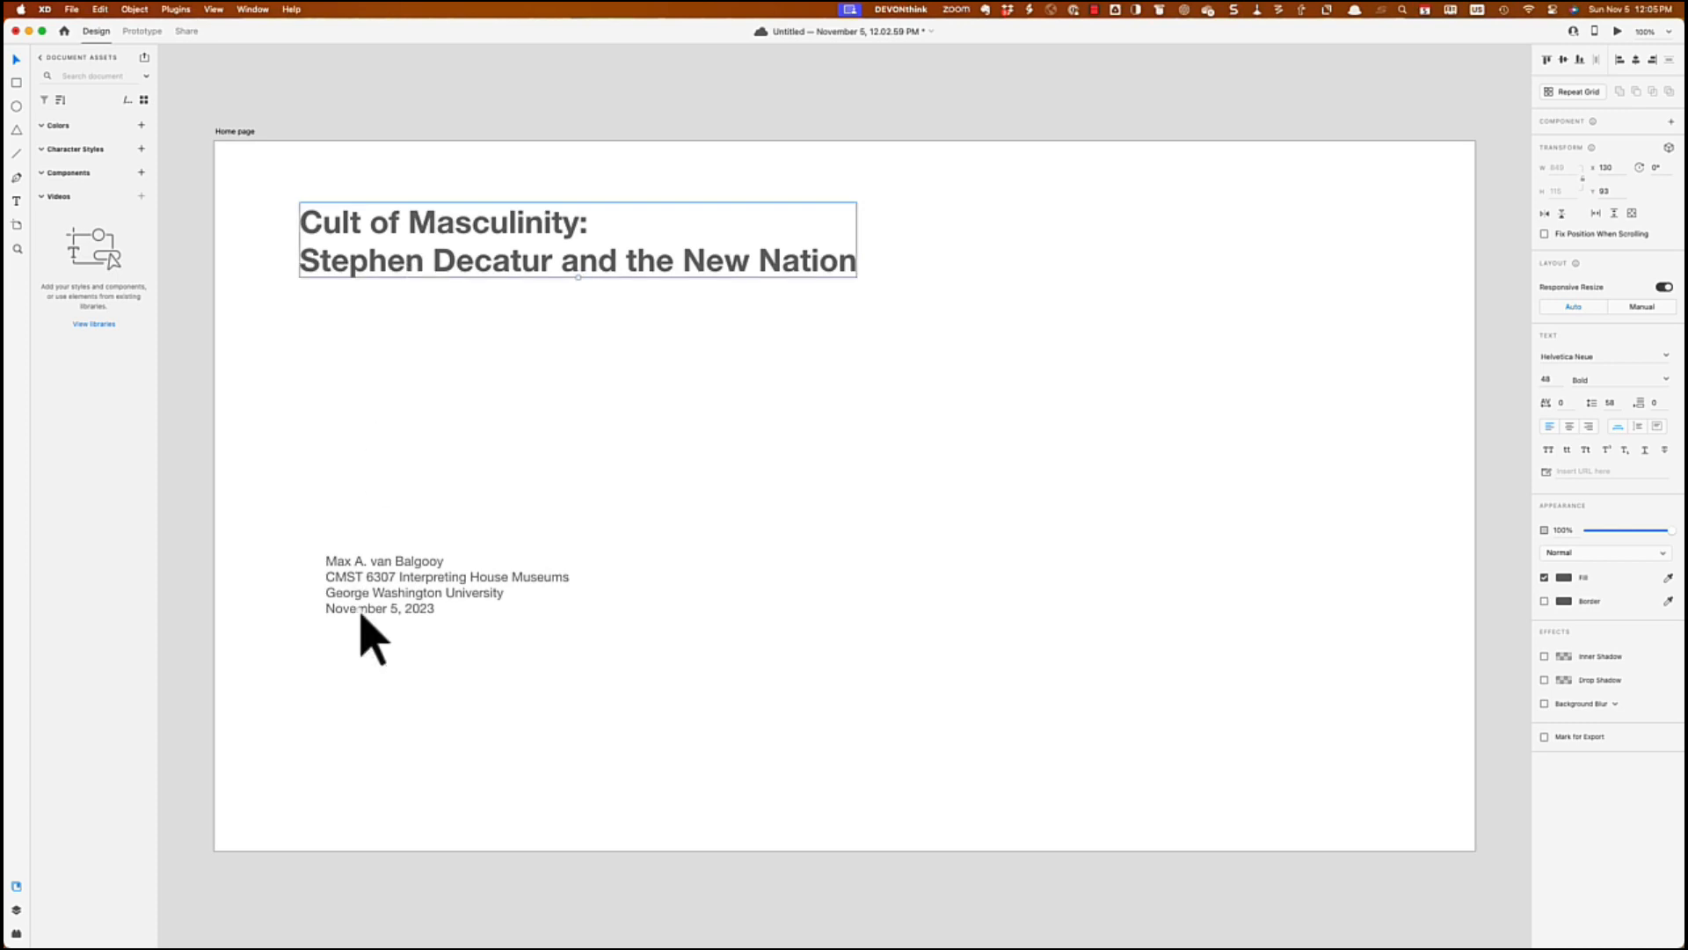
click(372, 607)
drag(371, 606, 352, 605)
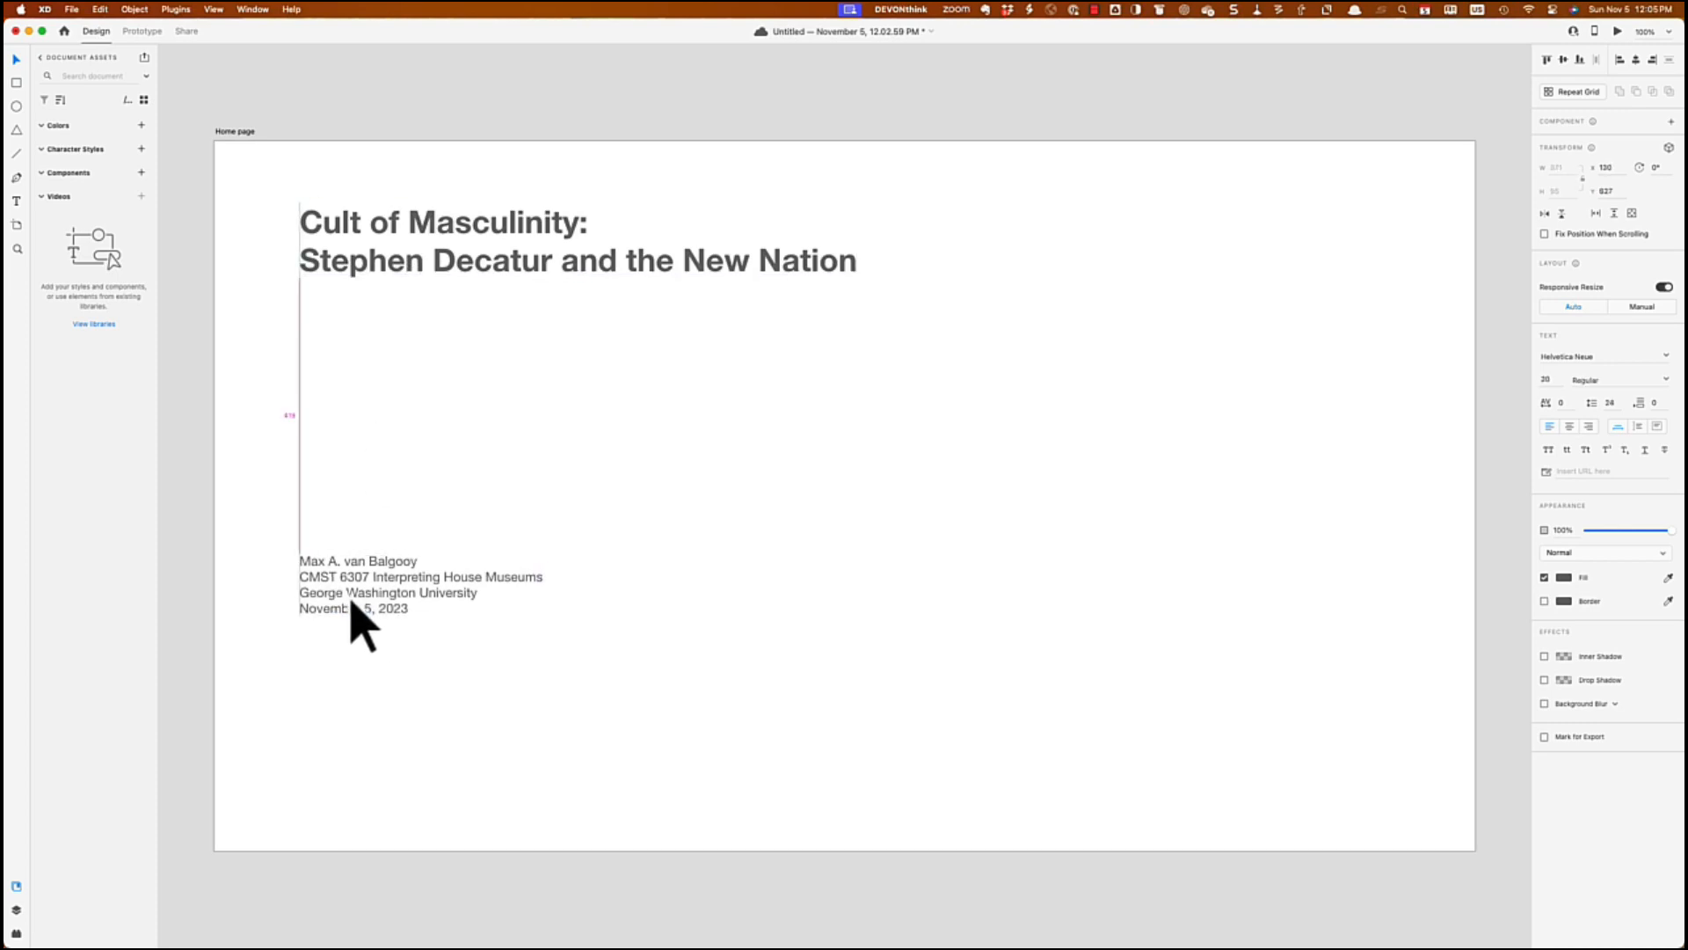
drag(352, 603, 352, 616)
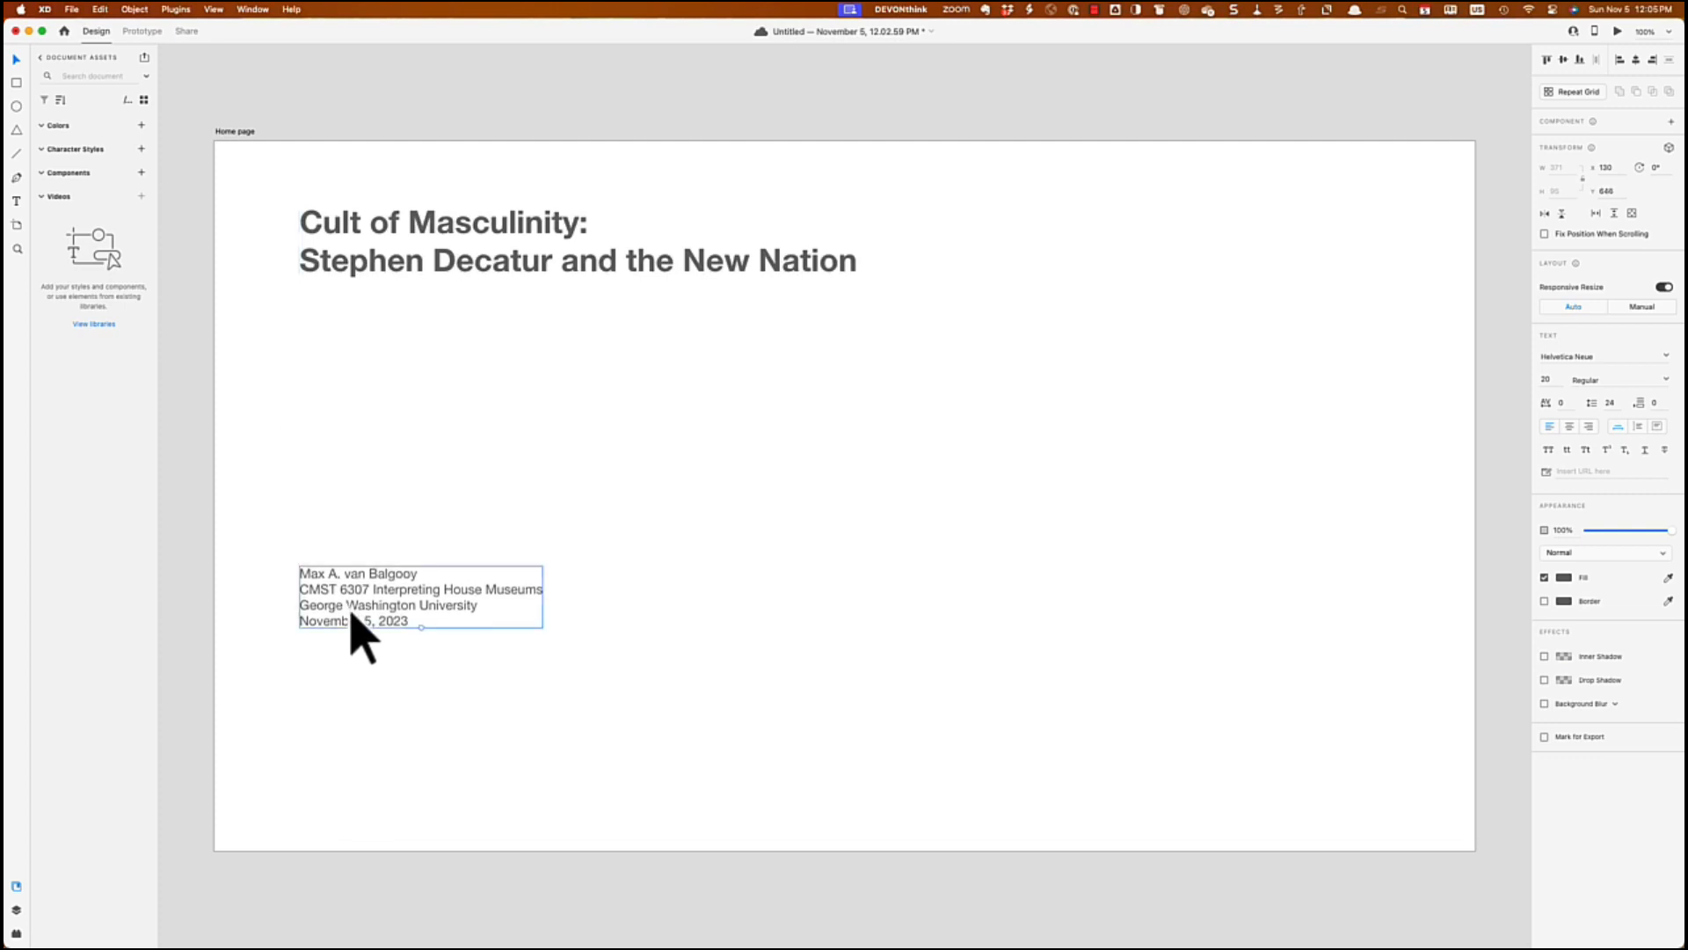
click(725, 620)
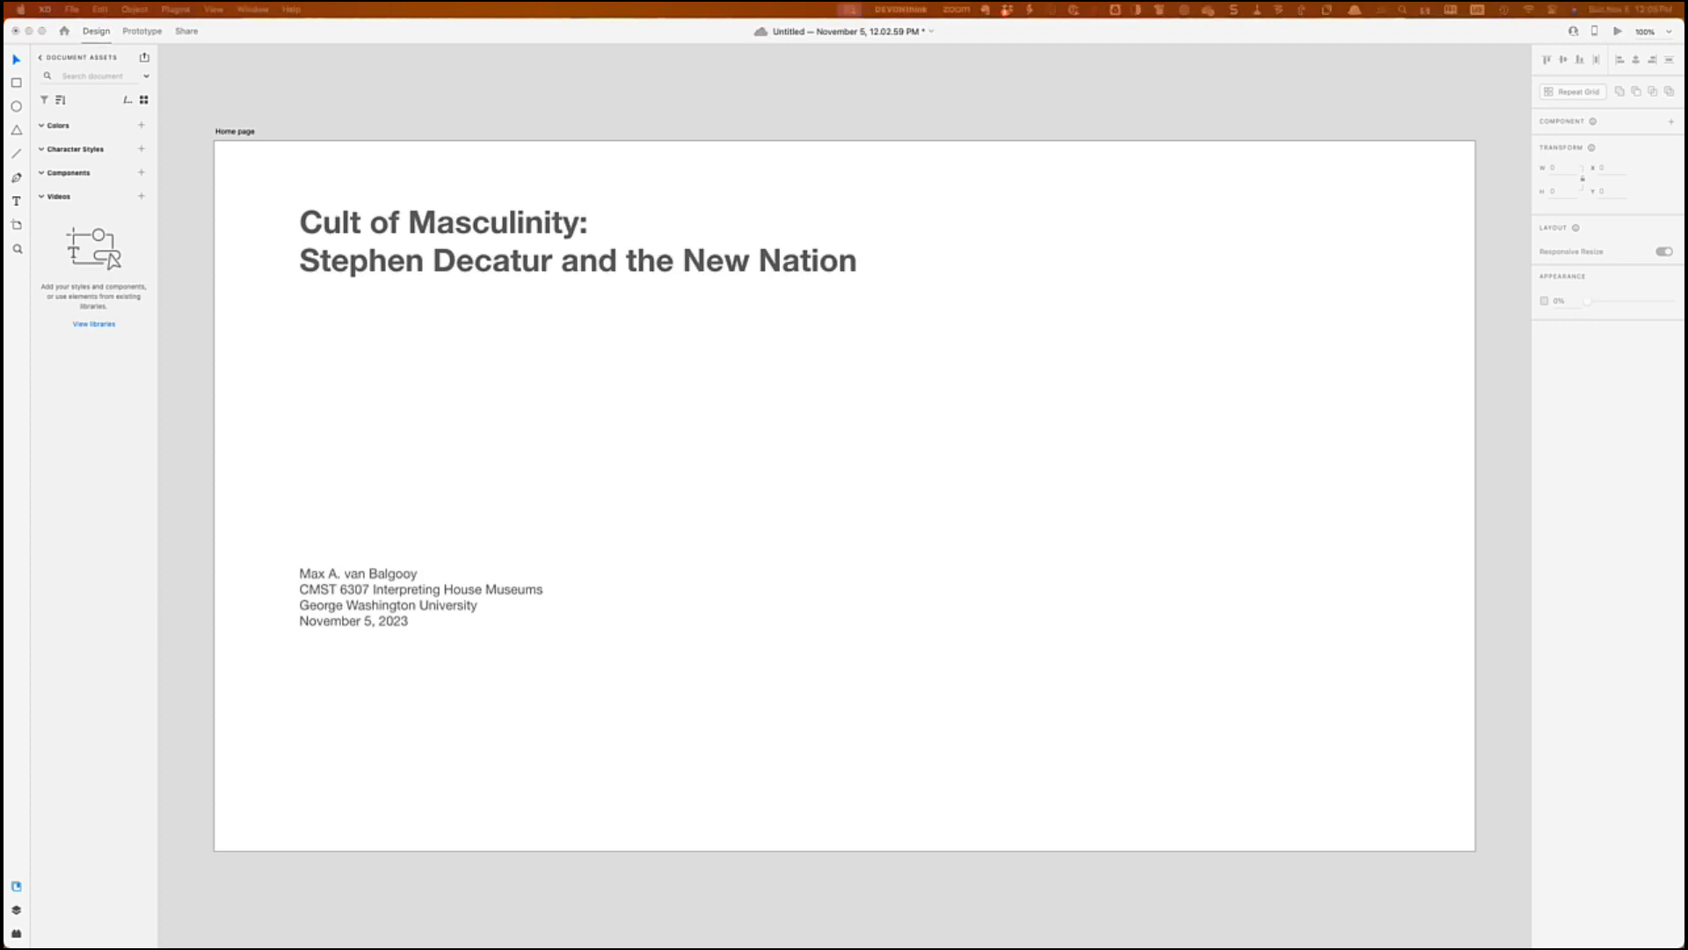
Step: Place the naval officer portrait image on the artboard and position it so his face and uniform fill the right half
drag(1687, 255, 883, 467)
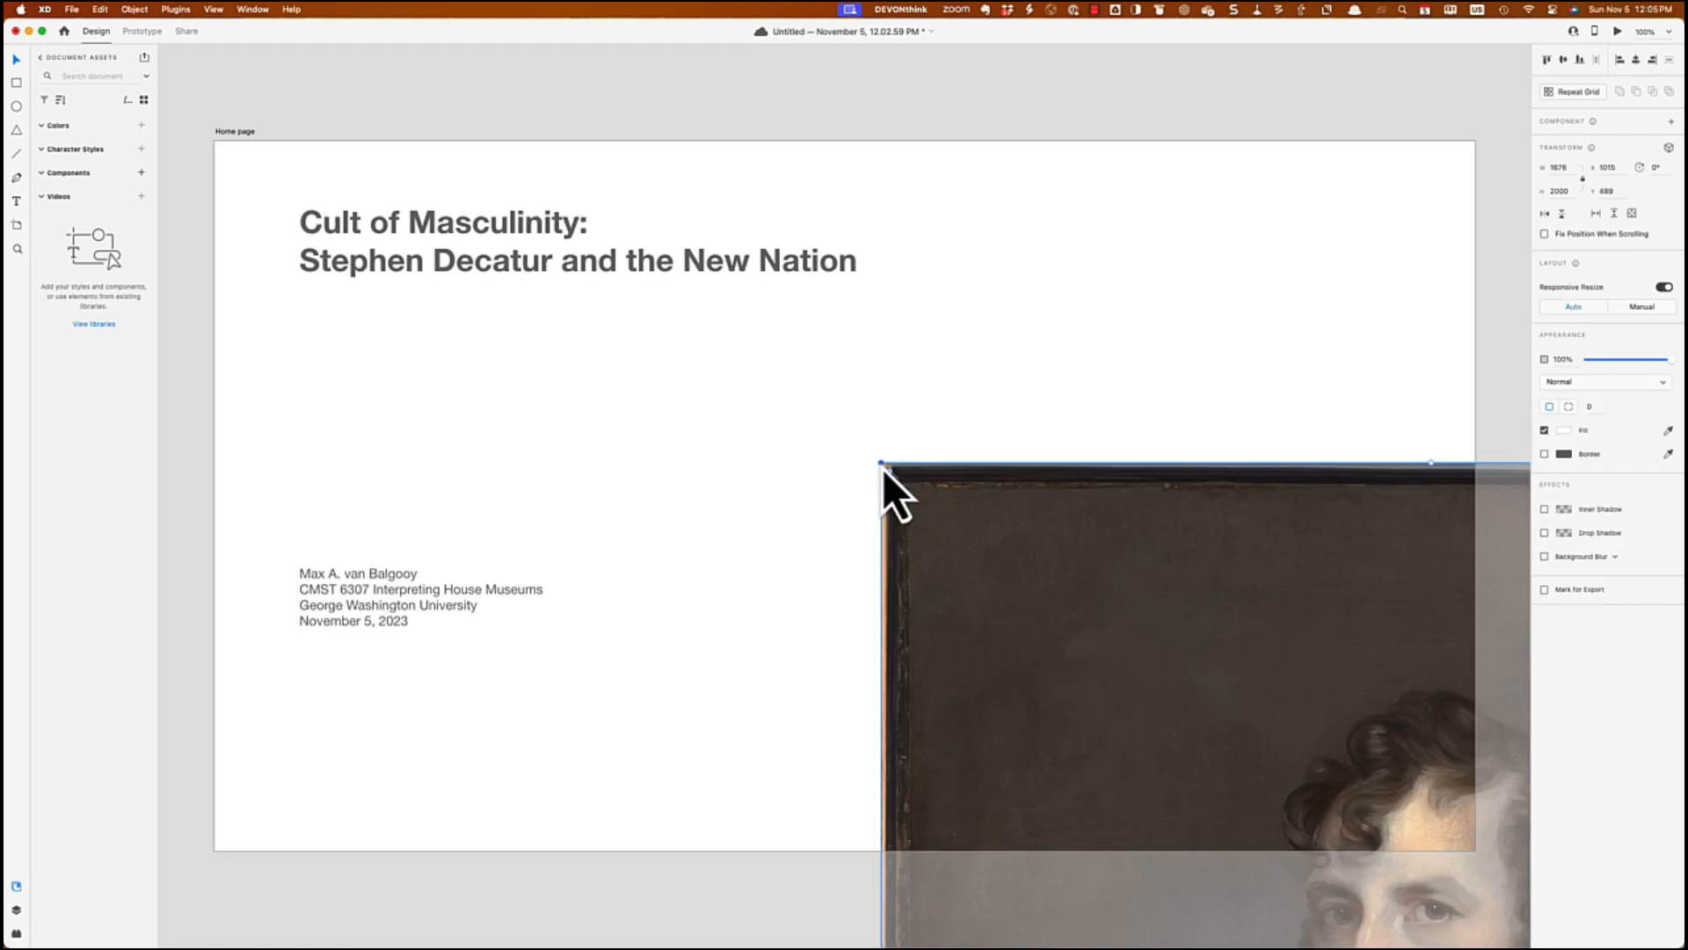
drag(1012, 539, 740, 182)
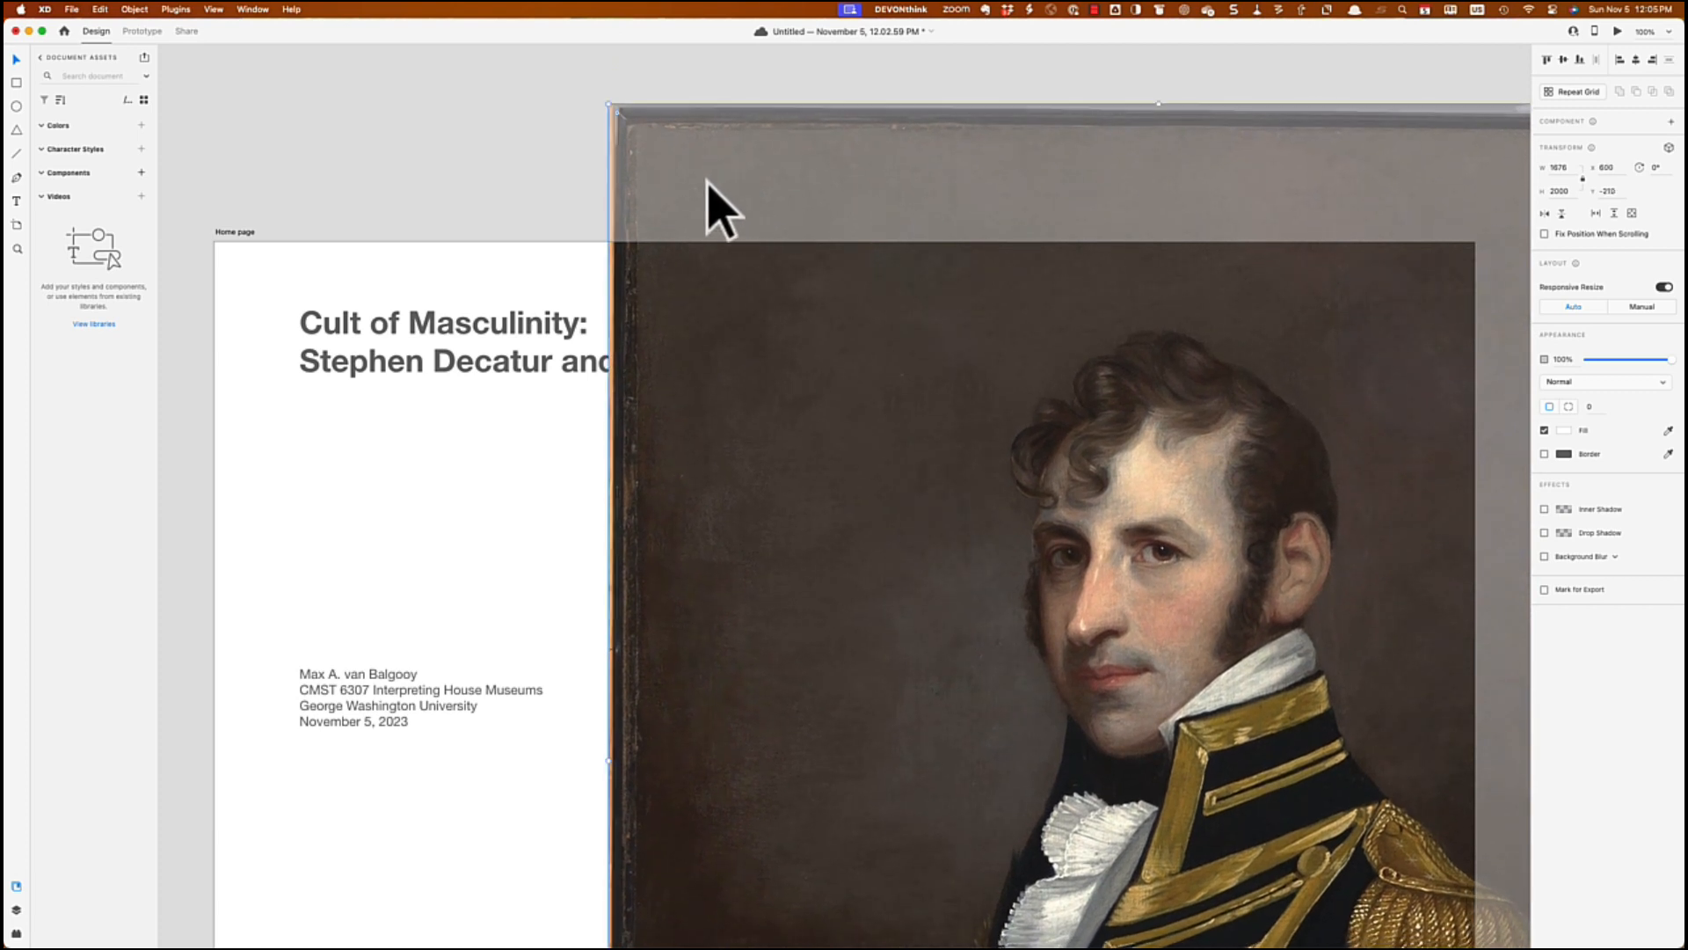
click(511, 136)
scroll(509, 188, down, 5)
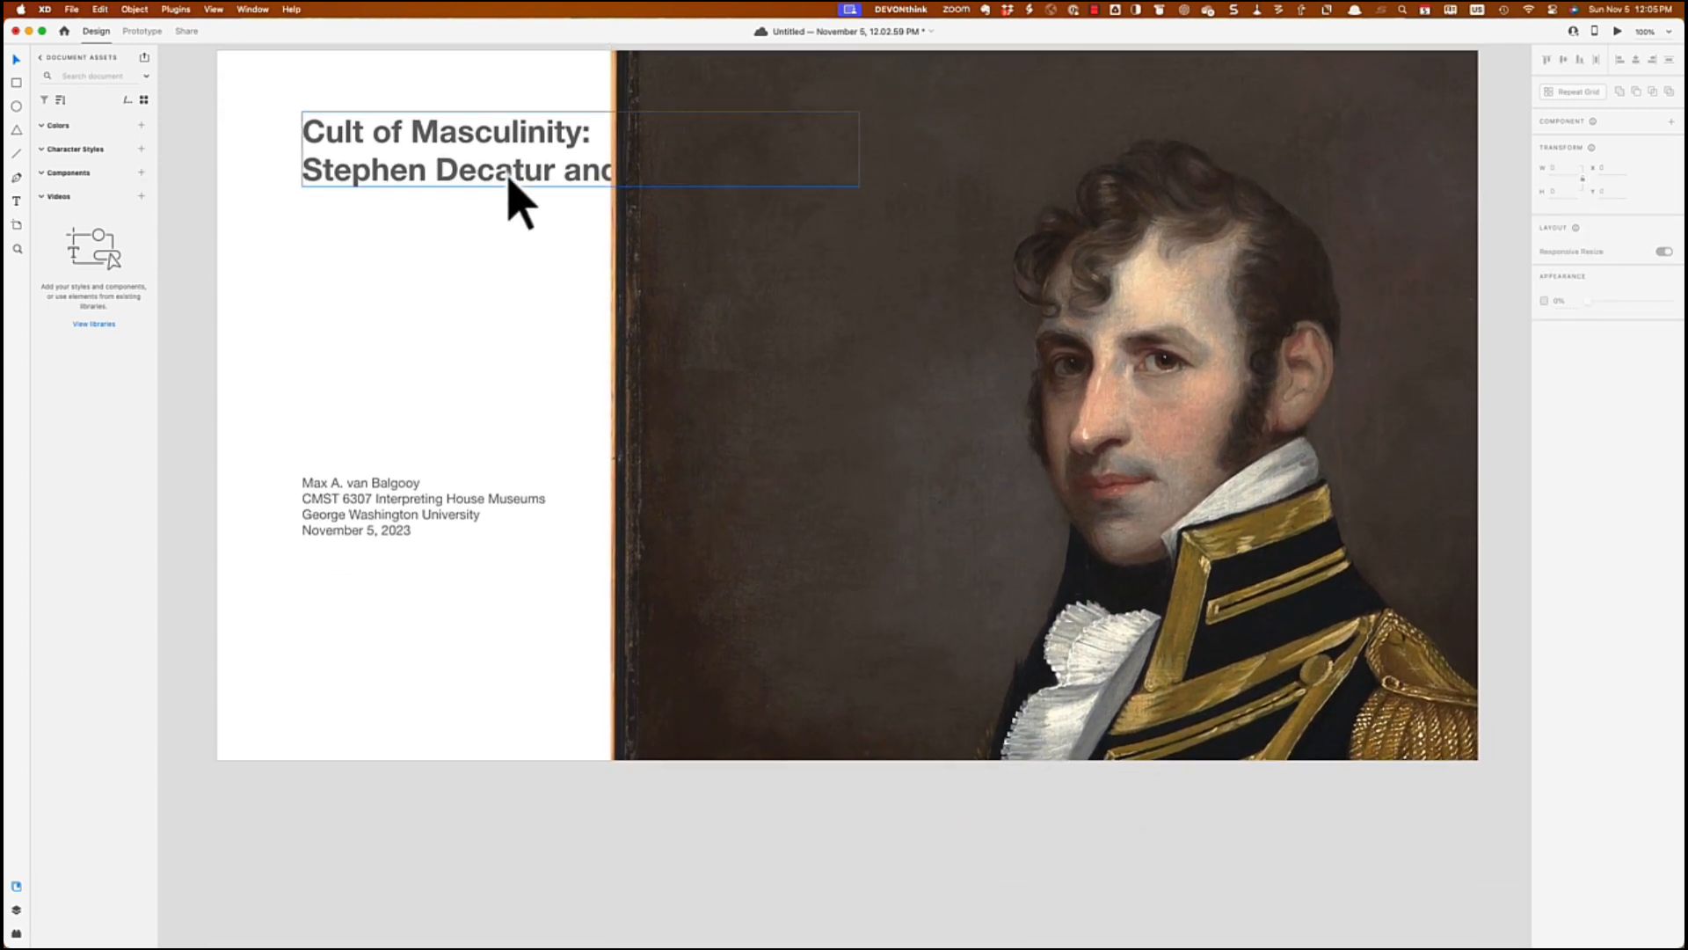
drag(961, 493, 949, 450)
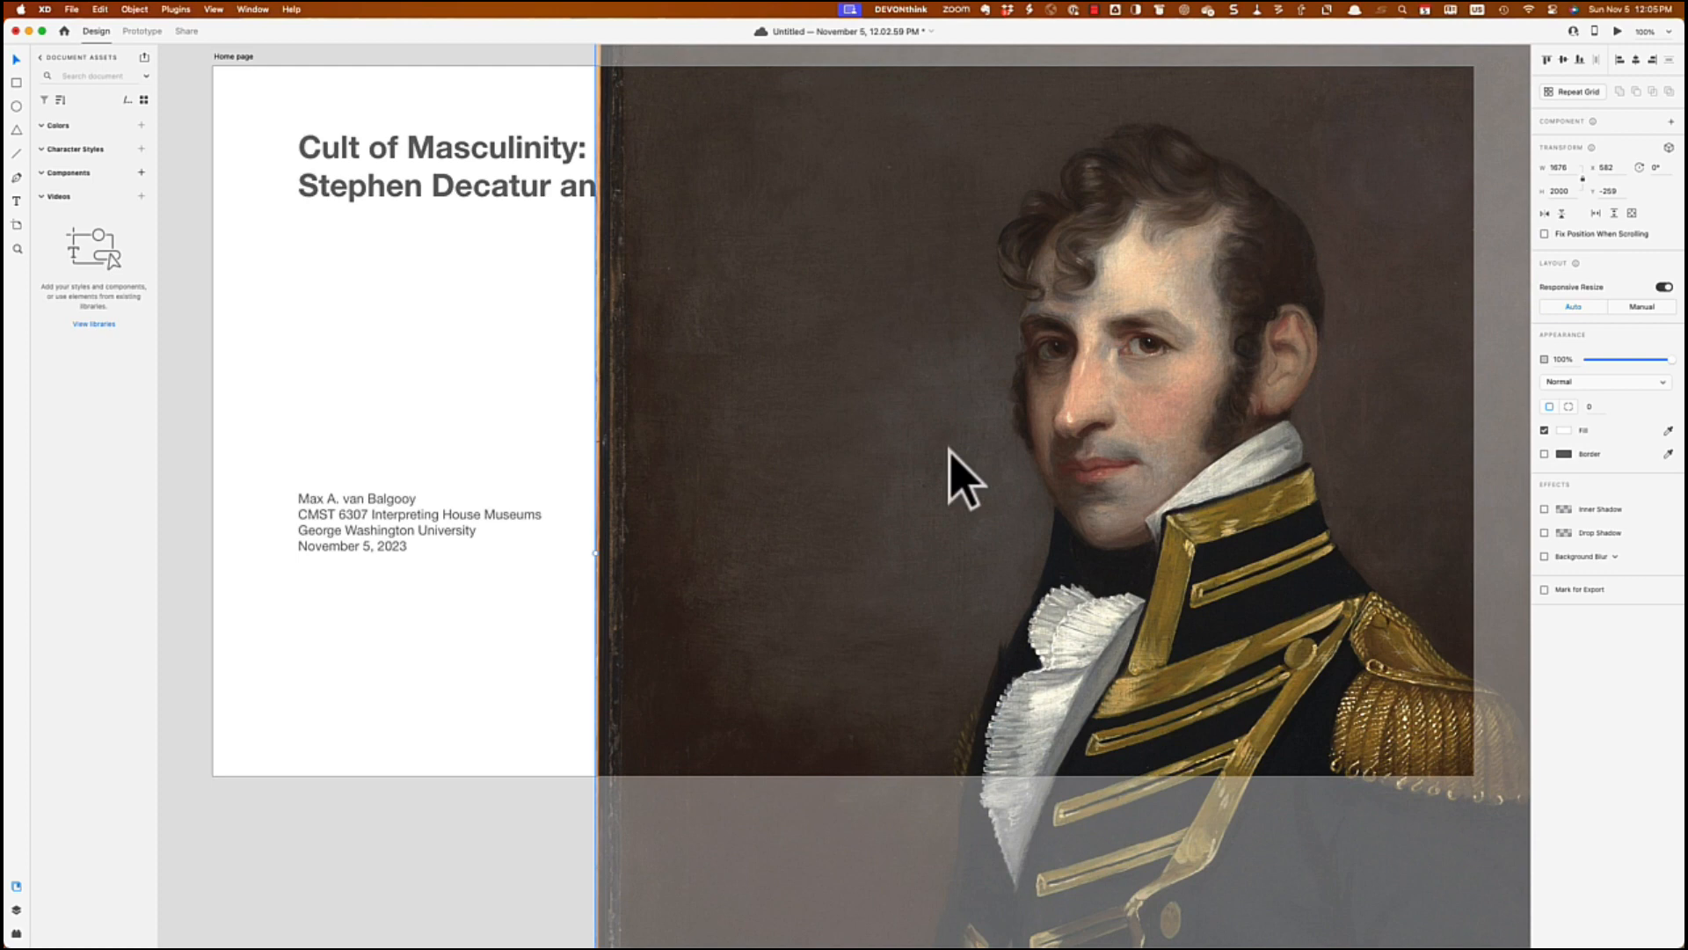
Step: Bring the title text to the front of the portrait image
click(489, 211)
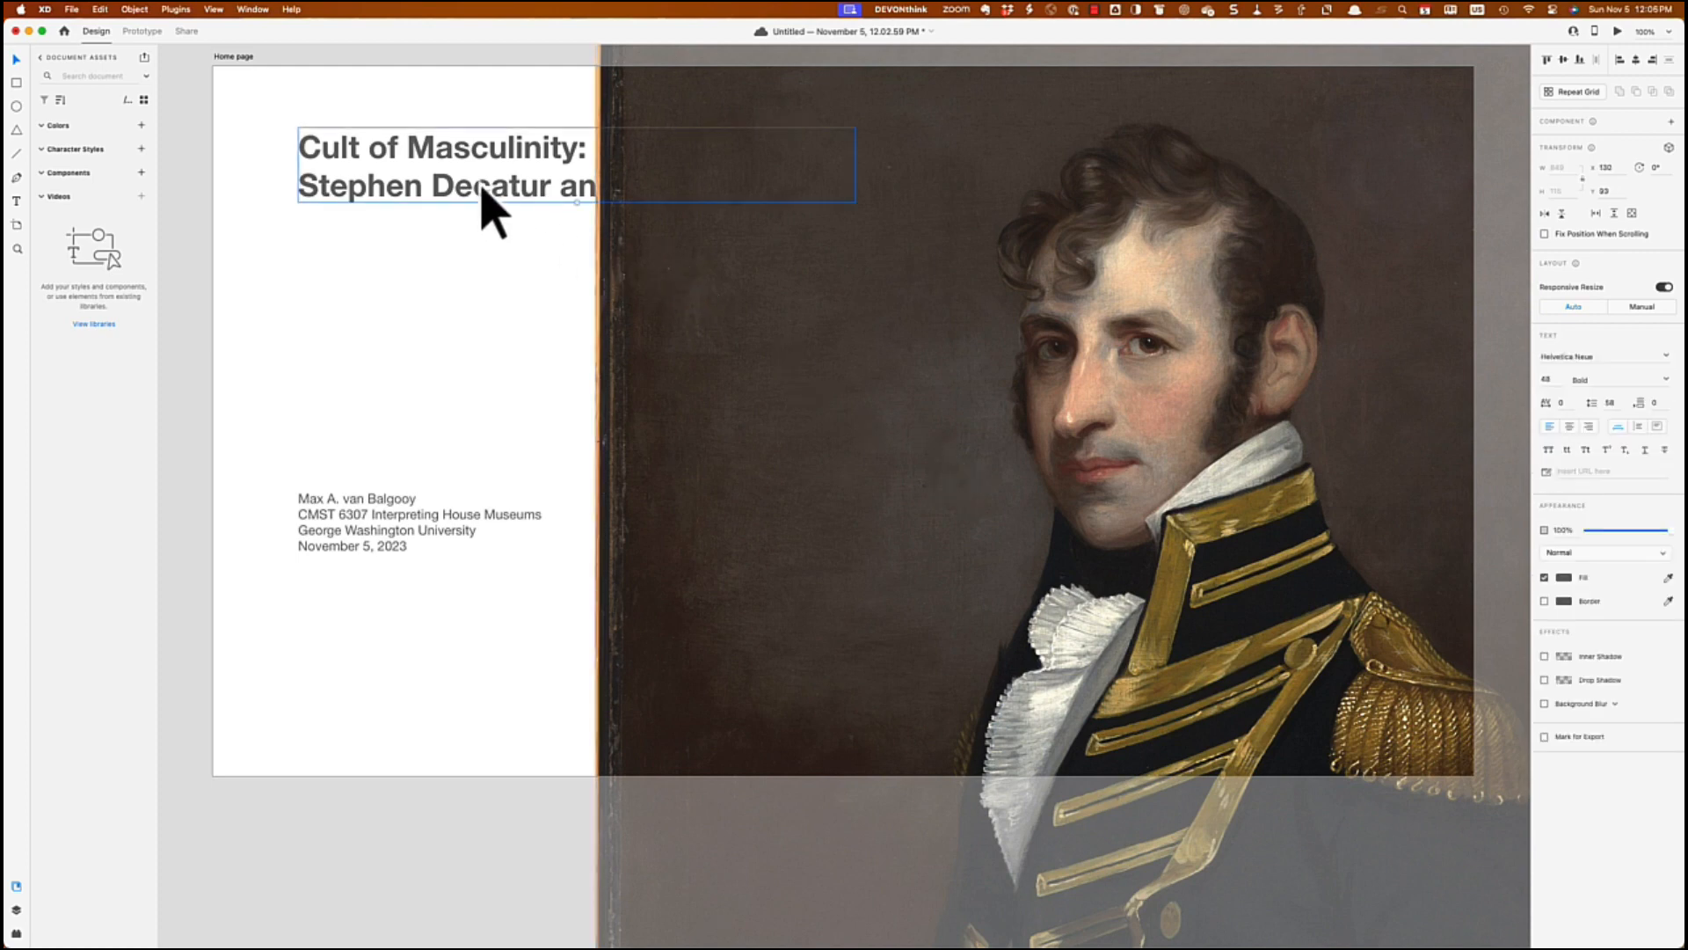
right_click(489, 211)
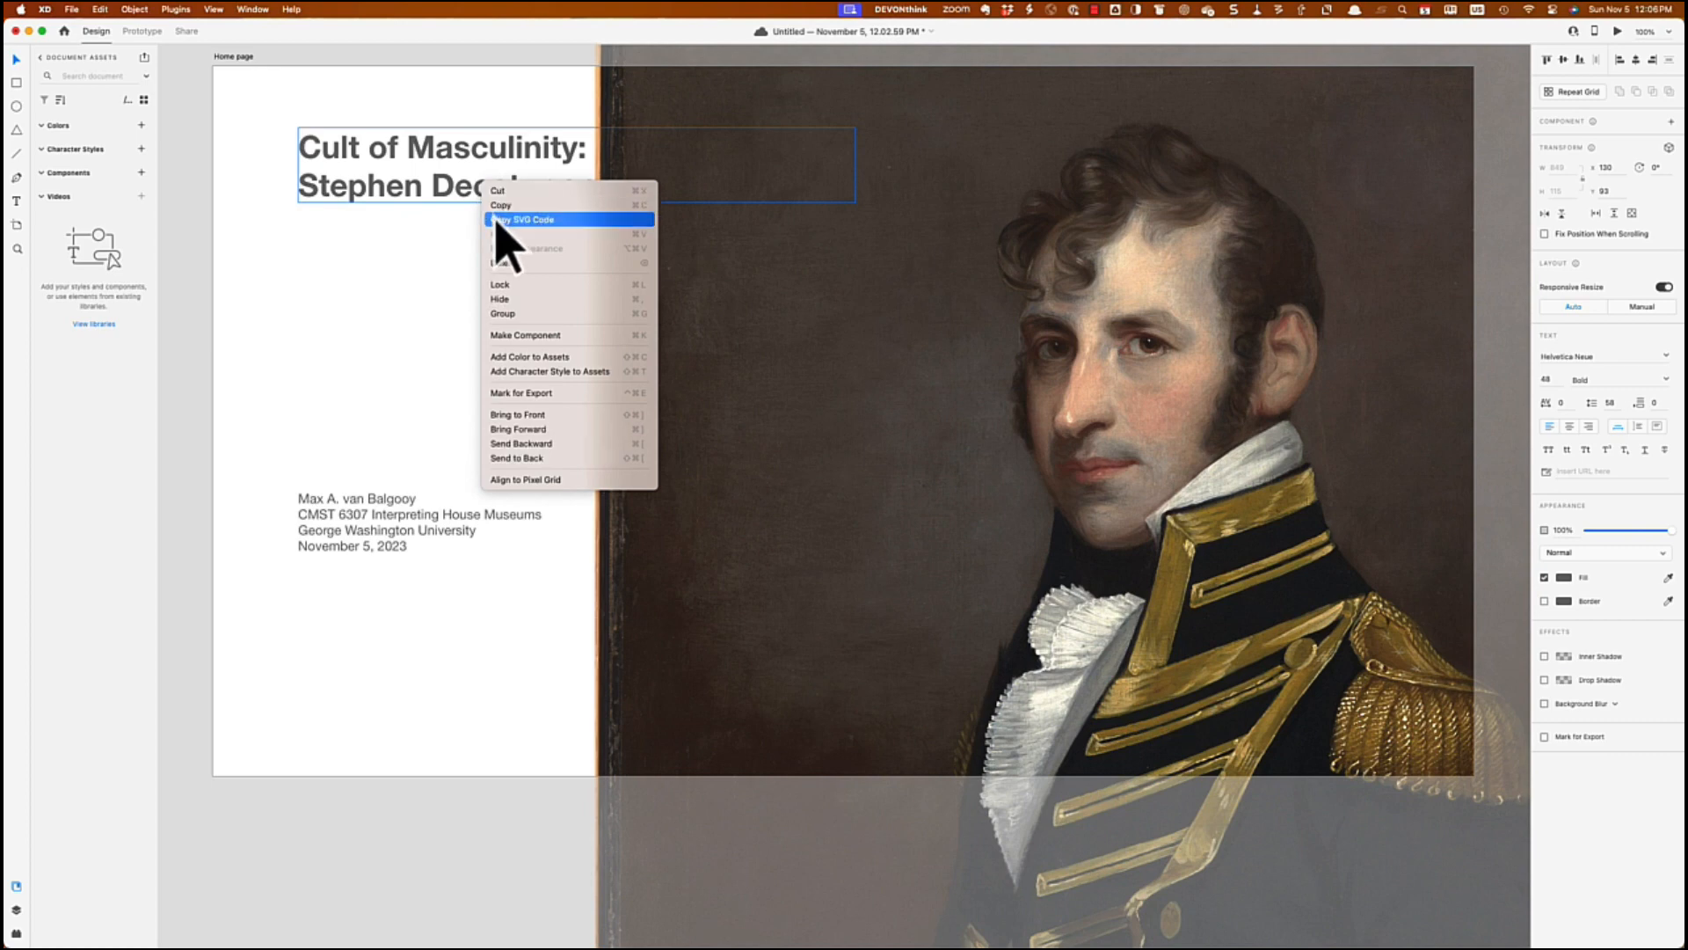
click(525, 415)
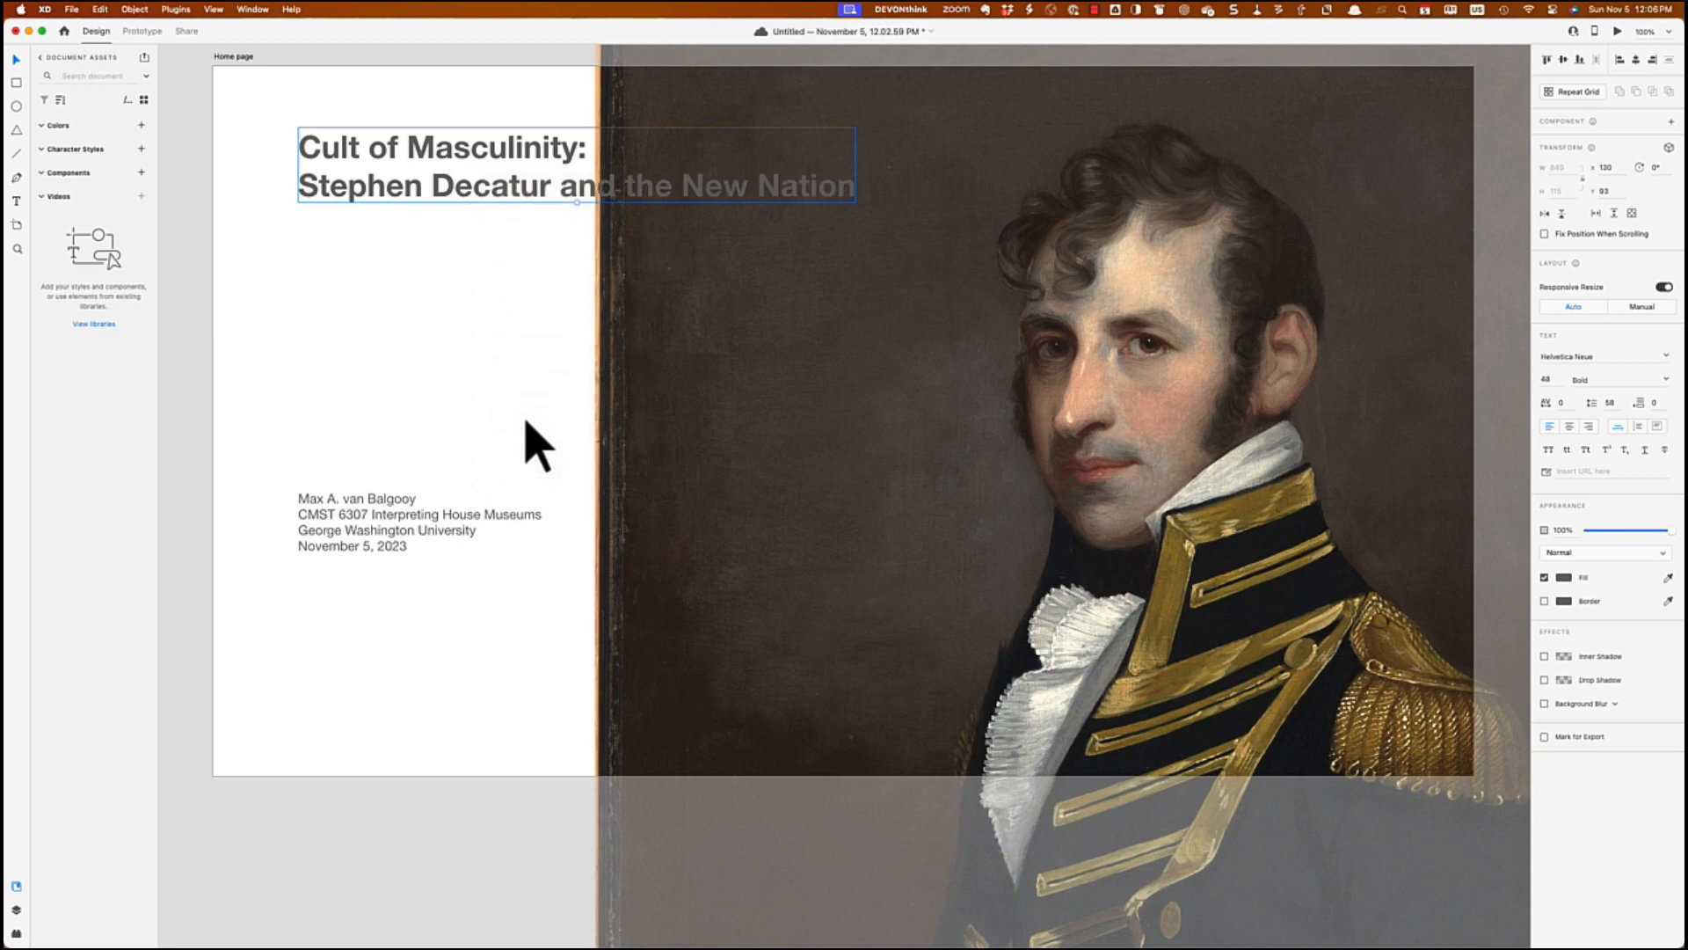
click(486, 384)
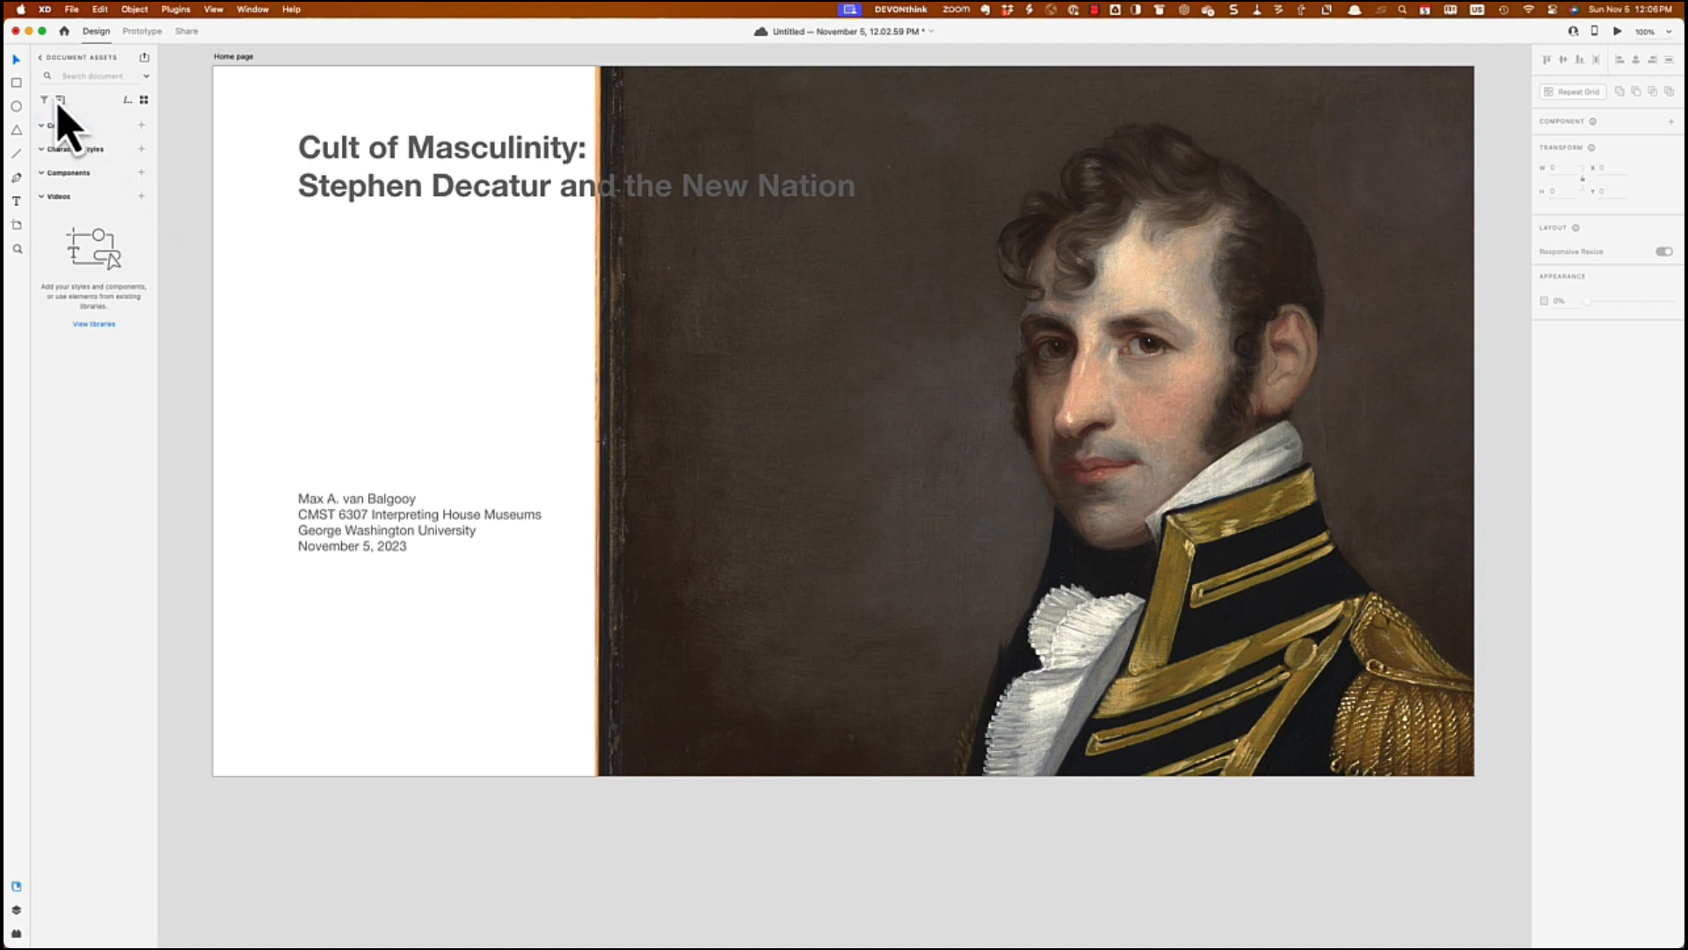
Step: Draw a rectangle about 1056 wide and 1080 high from the artboard's upper-left corner and open its fill color
click(16, 83)
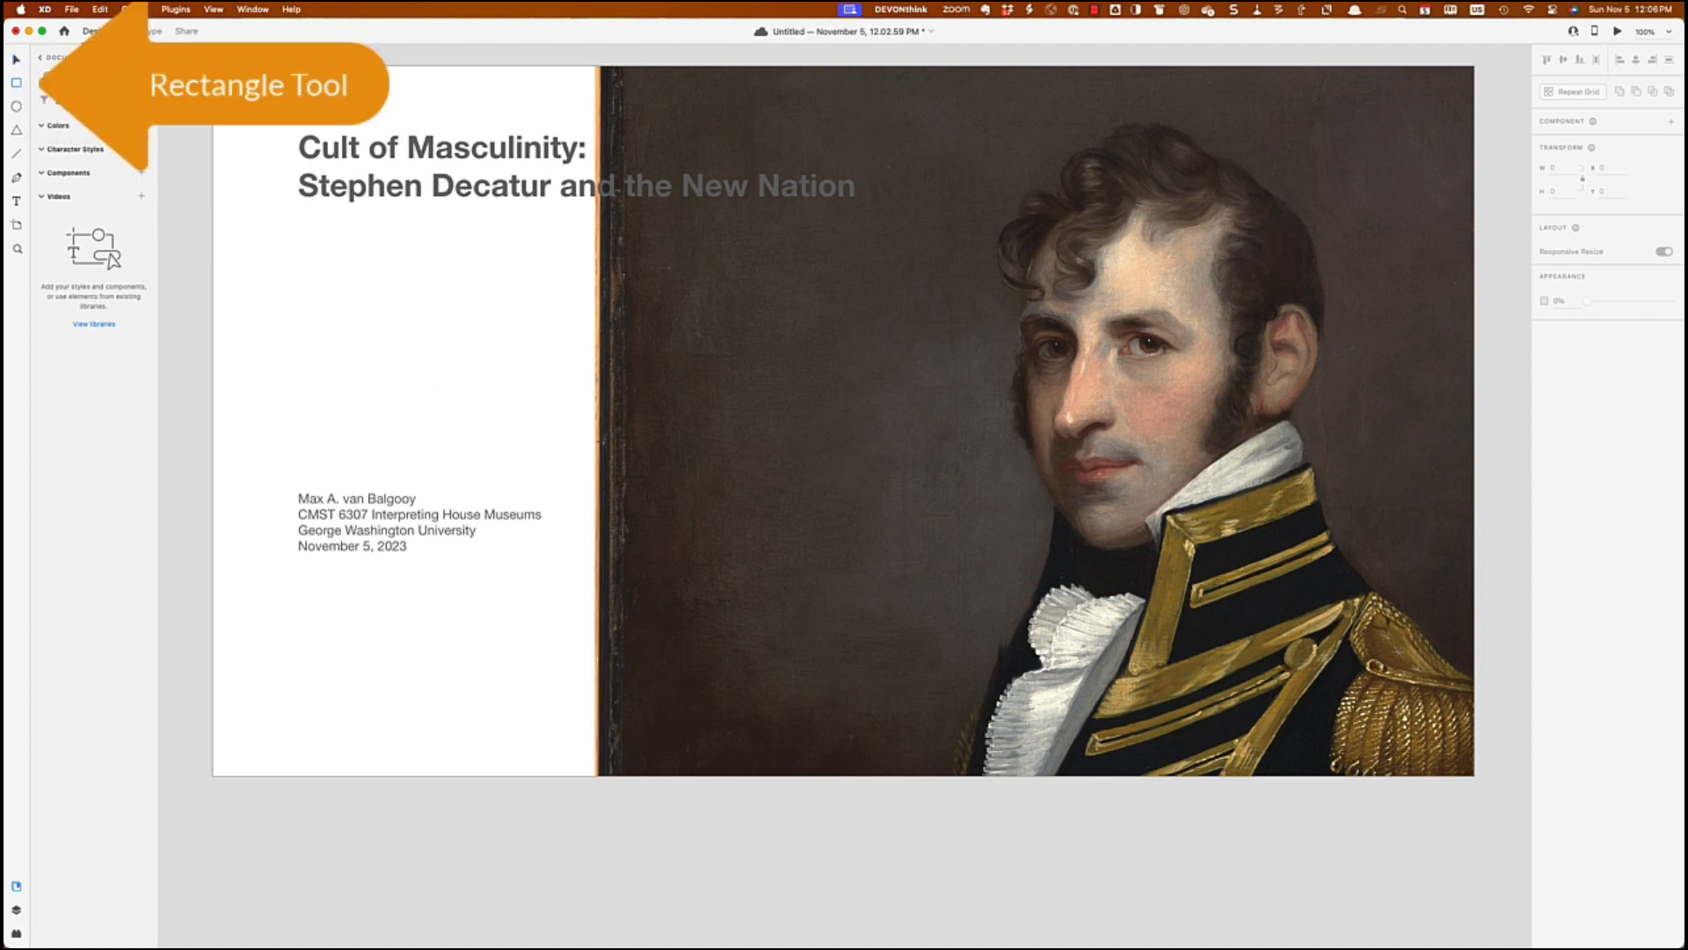
drag(214, 68, 908, 777)
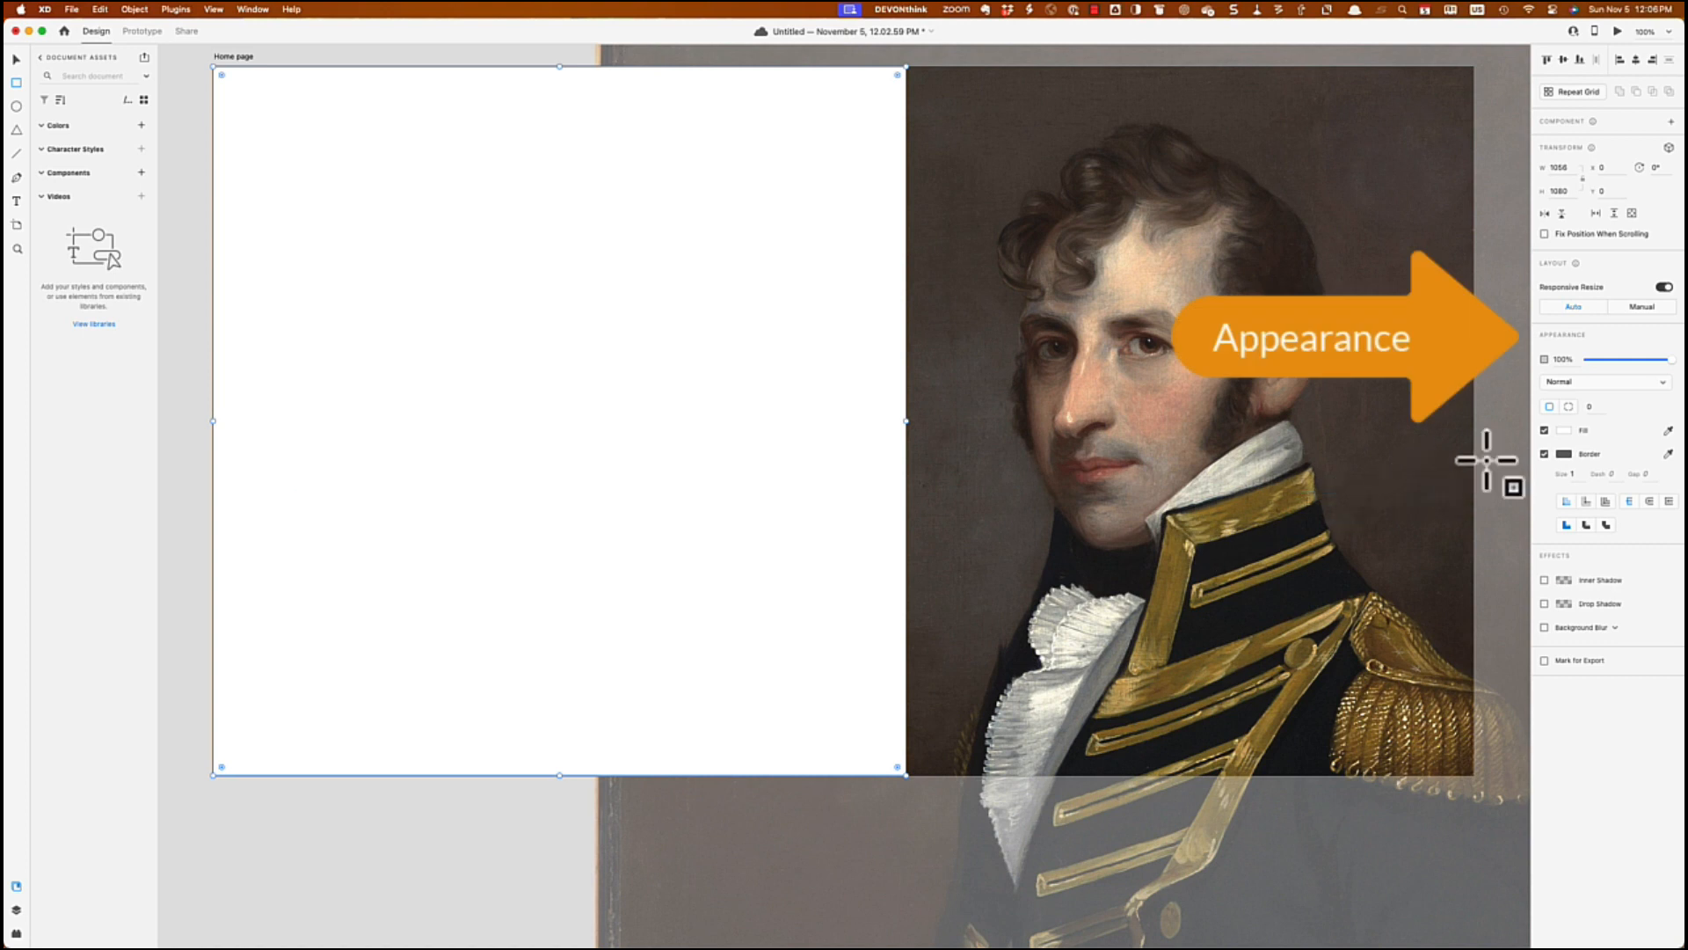
click(1564, 433)
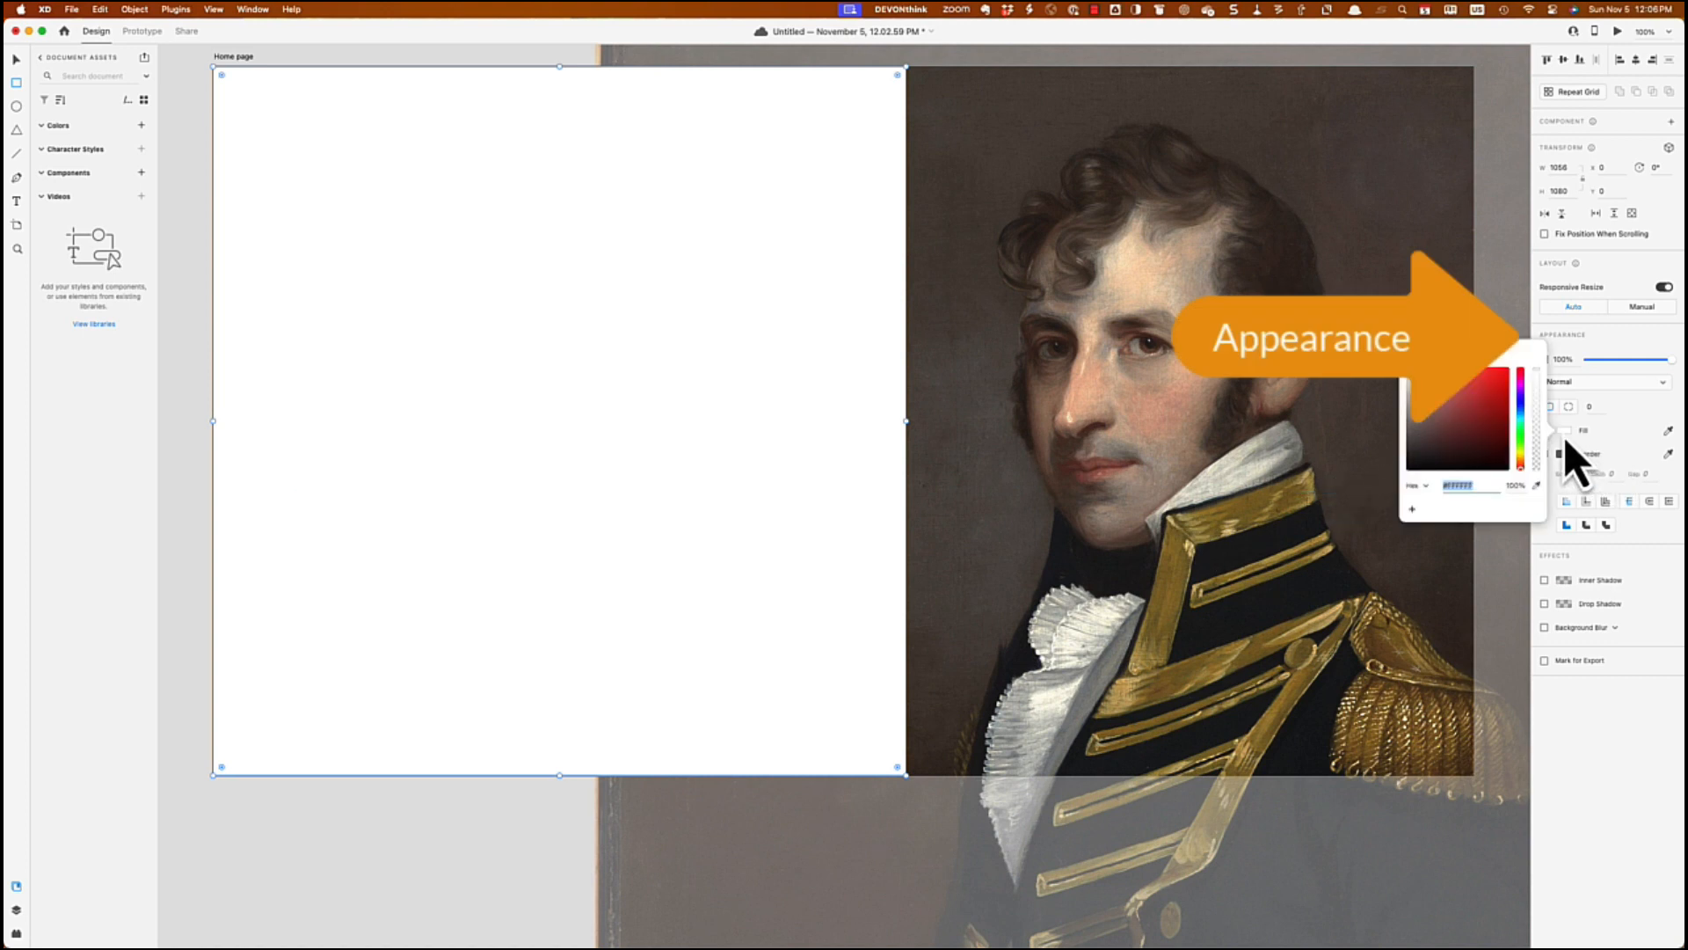
Step: Try a red fill and a slightly transparent blue fill on the rectangle
click(1496, 382)
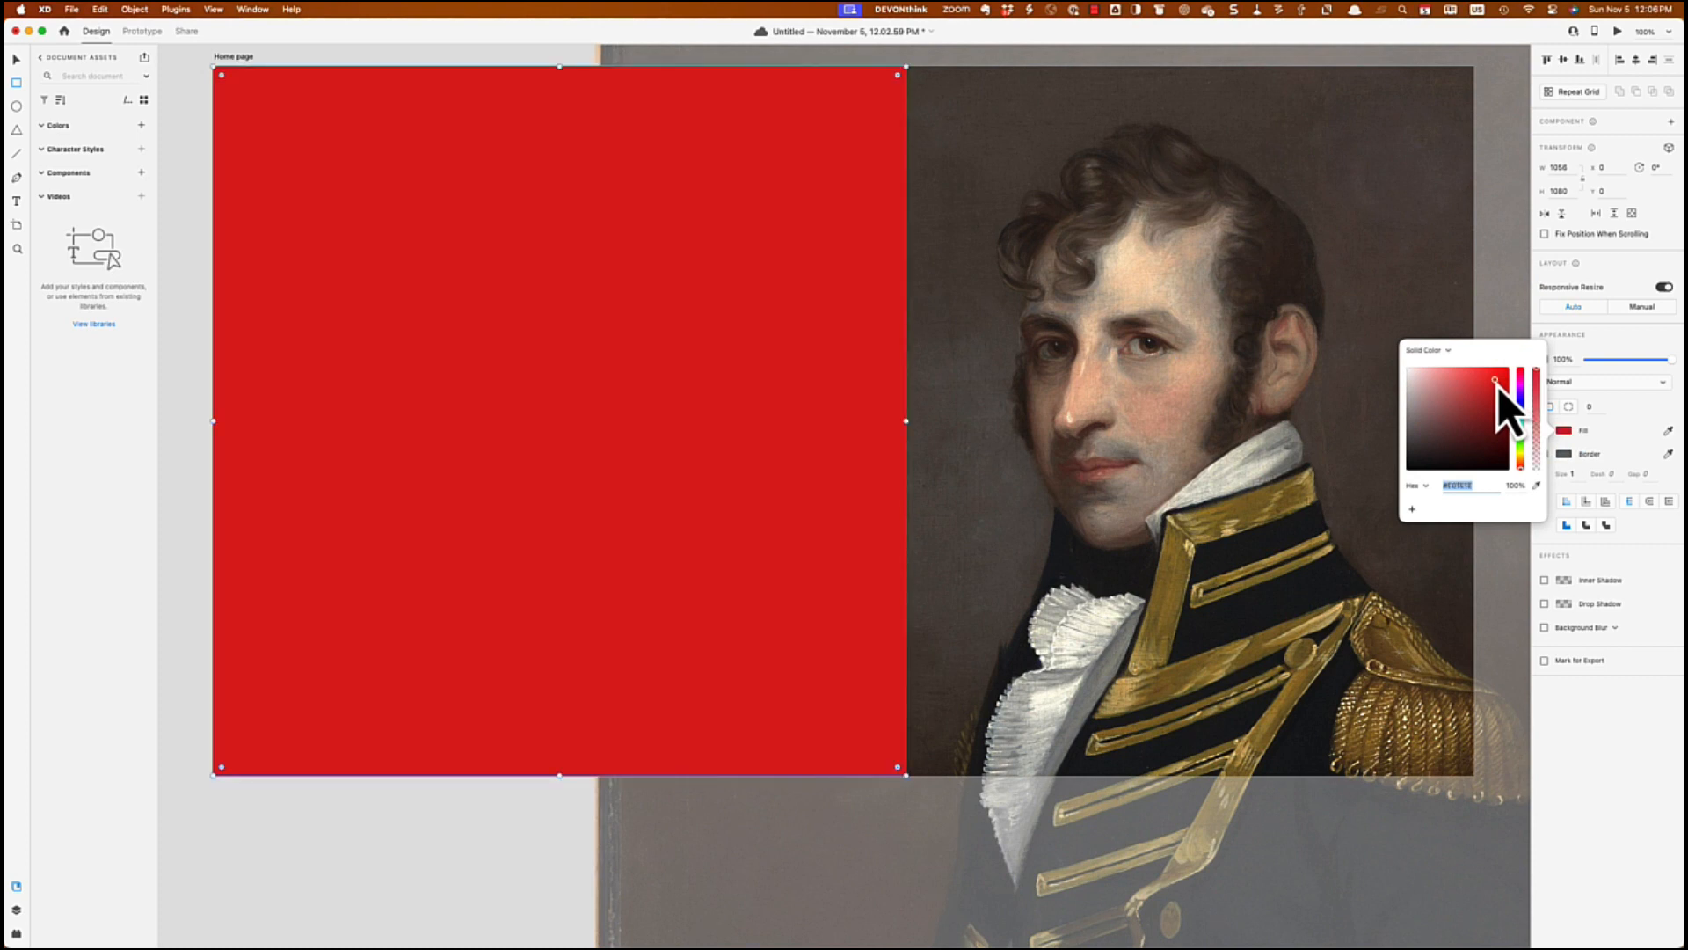
click(1524, 453)
drag(1526, 454, 1539, 380)
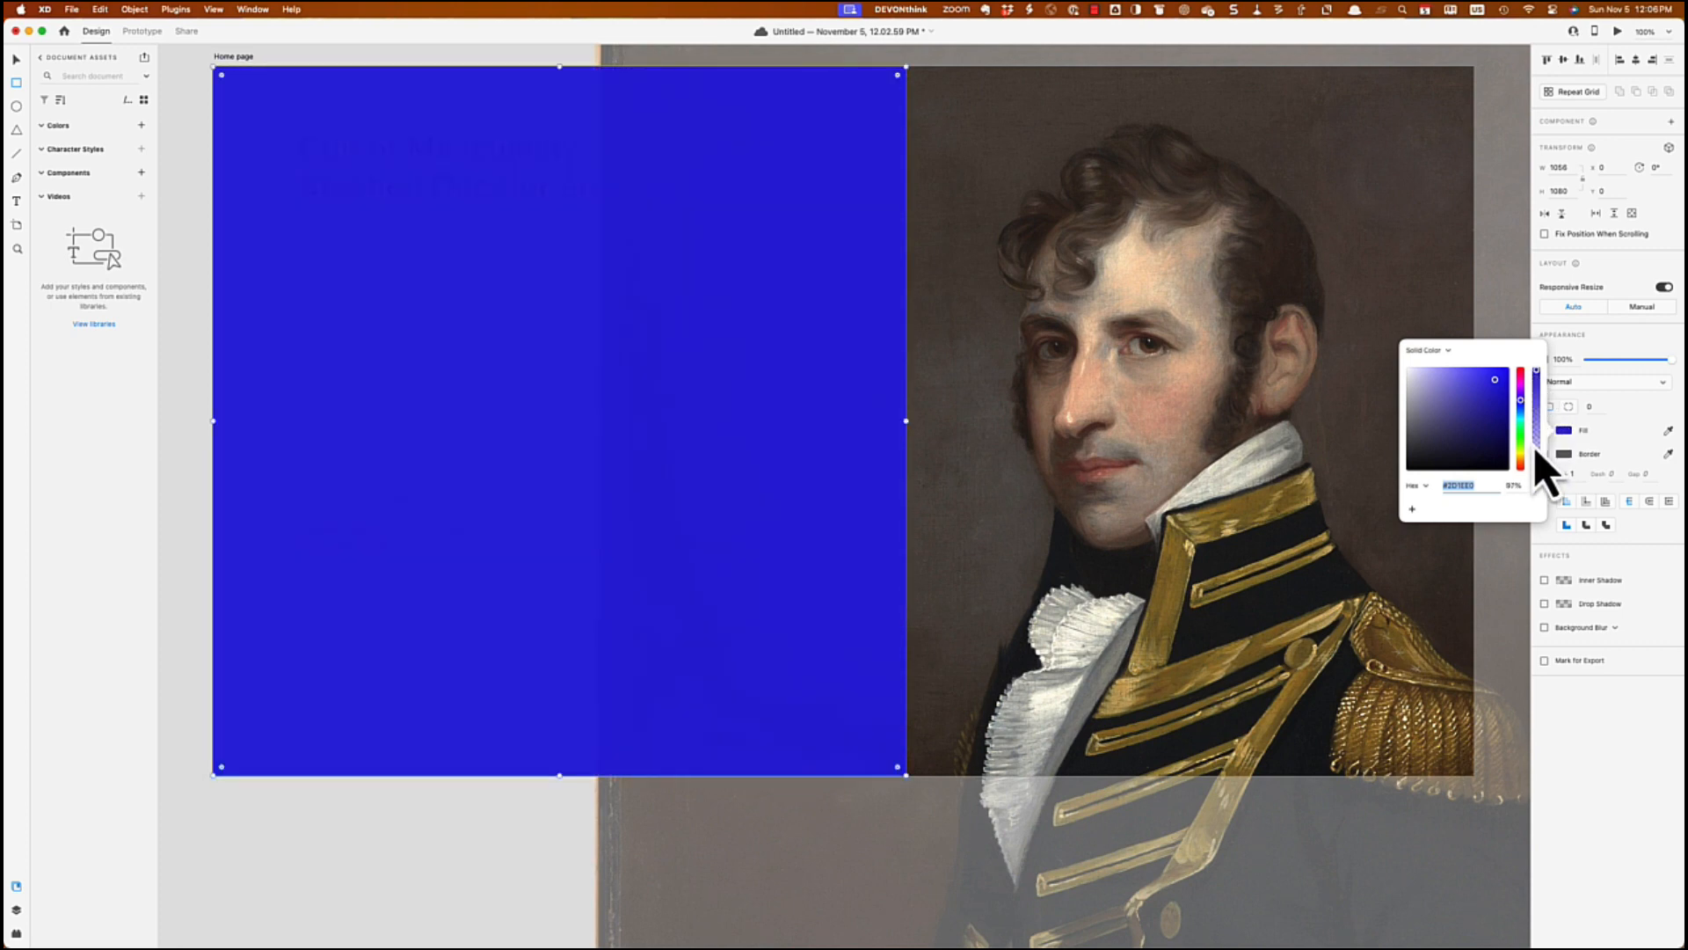
Step: Fill the rectangle with gold sampled from the uniform's collar braid, brightened to a lighter shade
click(1537, 486)
click(1175, 586)
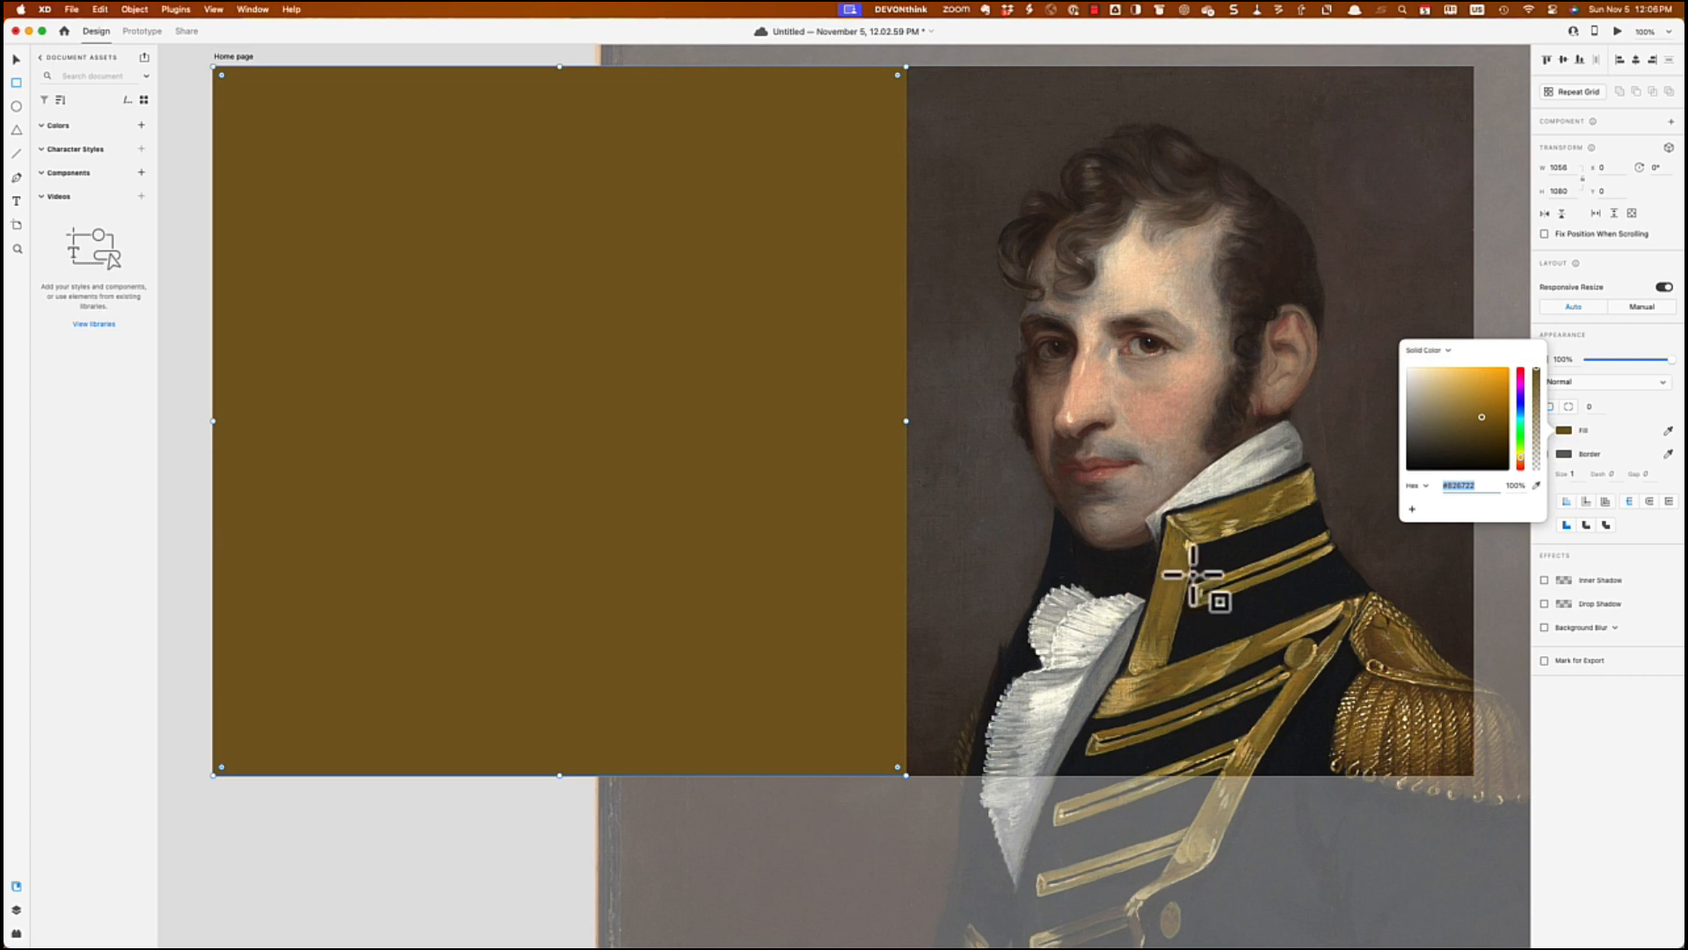
drag(1484, 417, 1477, 393)
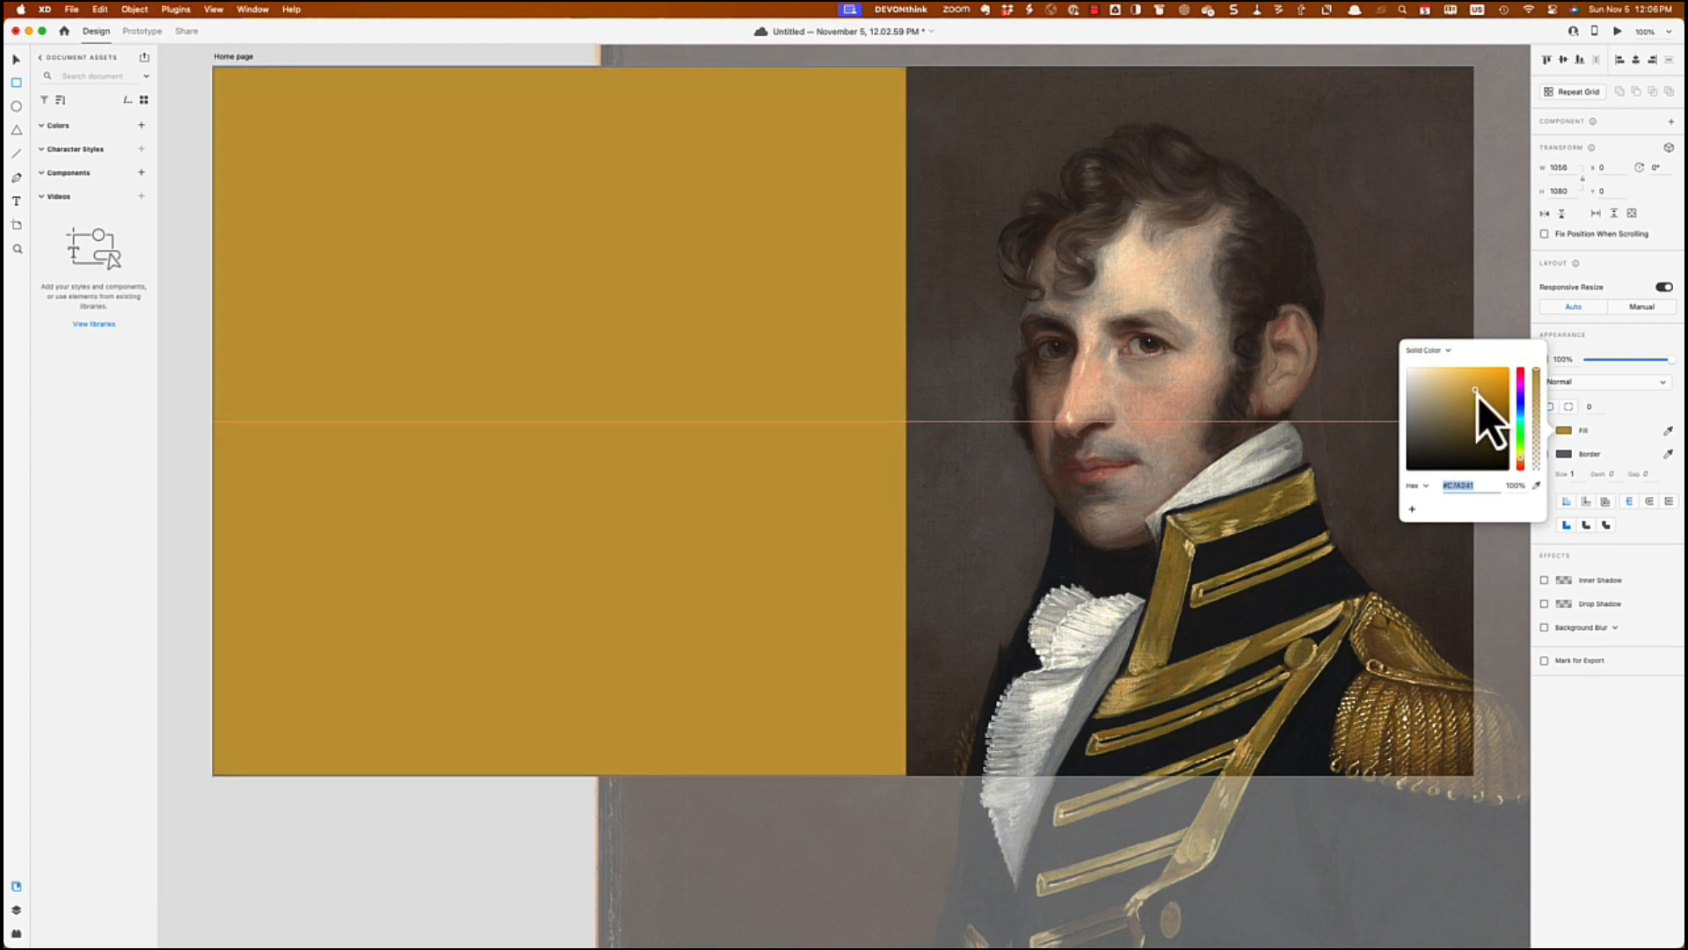
click(1606, 348)
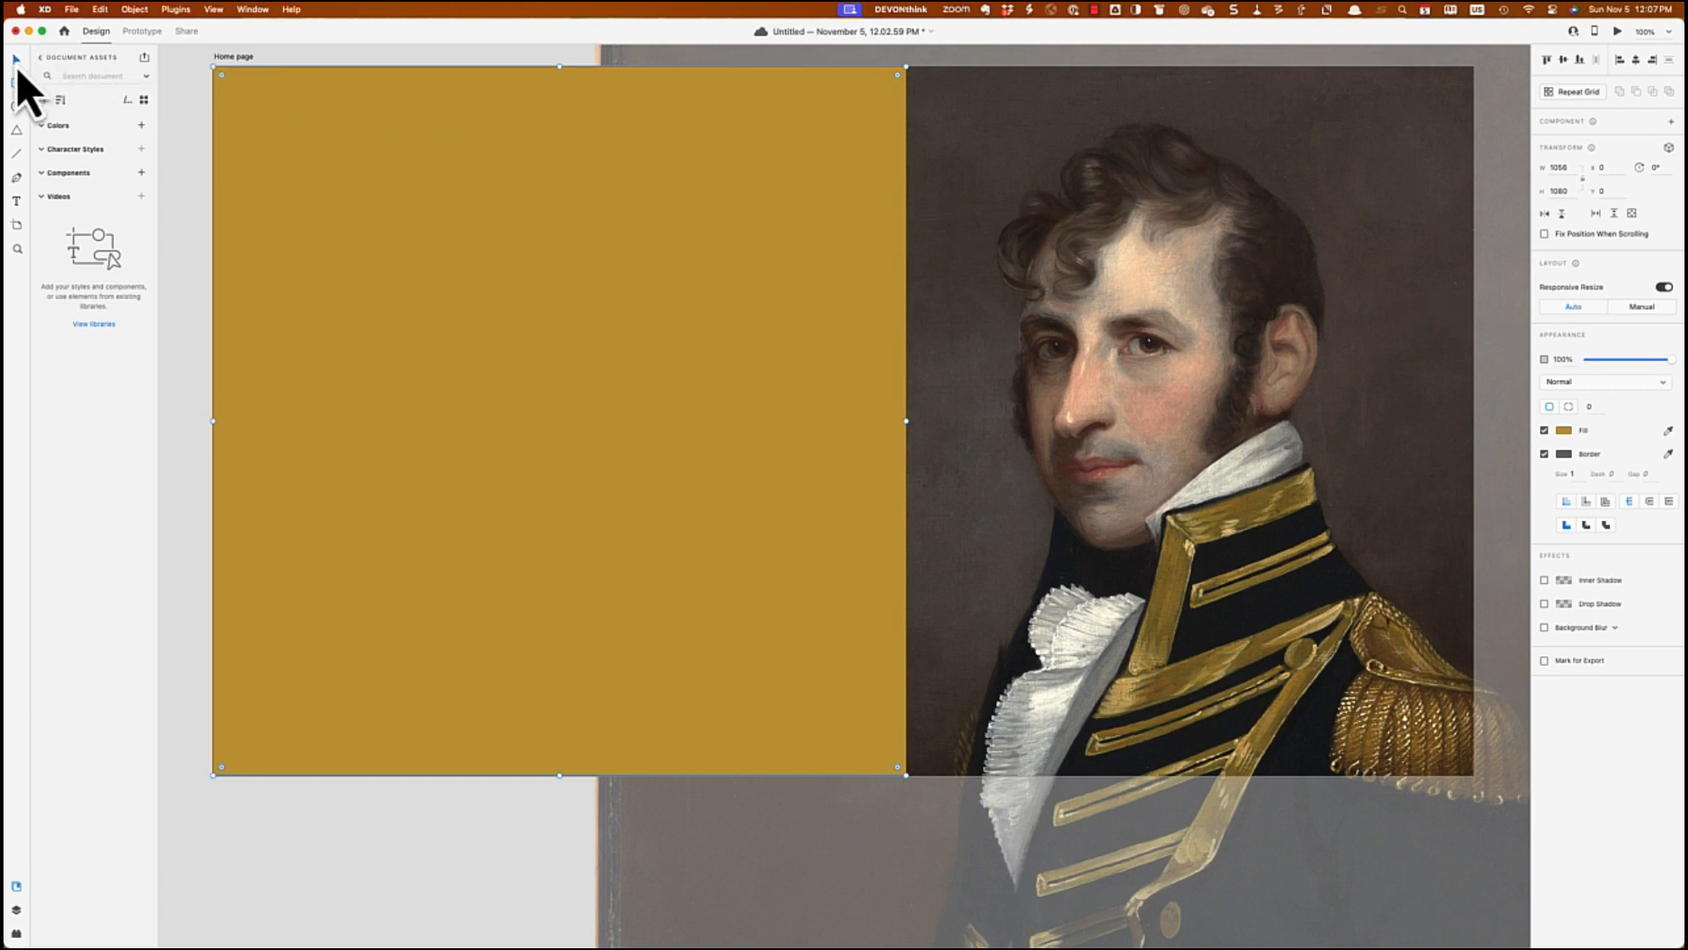
Step: Send the gold rectangle backward three levels so it sits behind the title and the author text
right_click(741, 200)
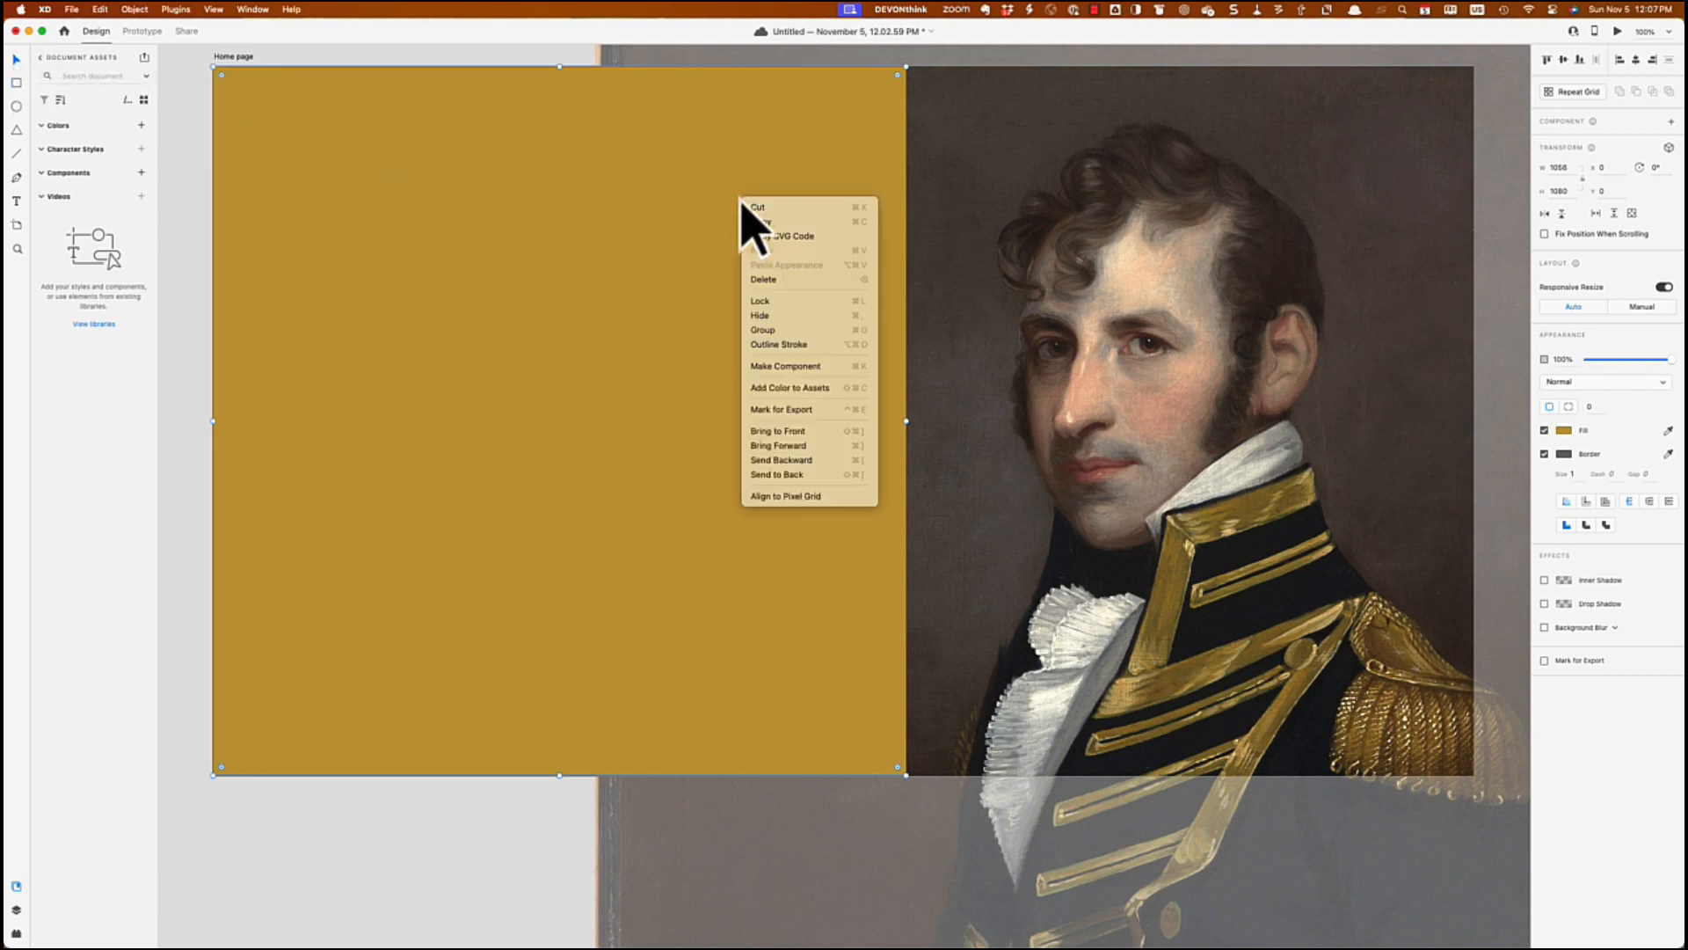
click(796, 461)
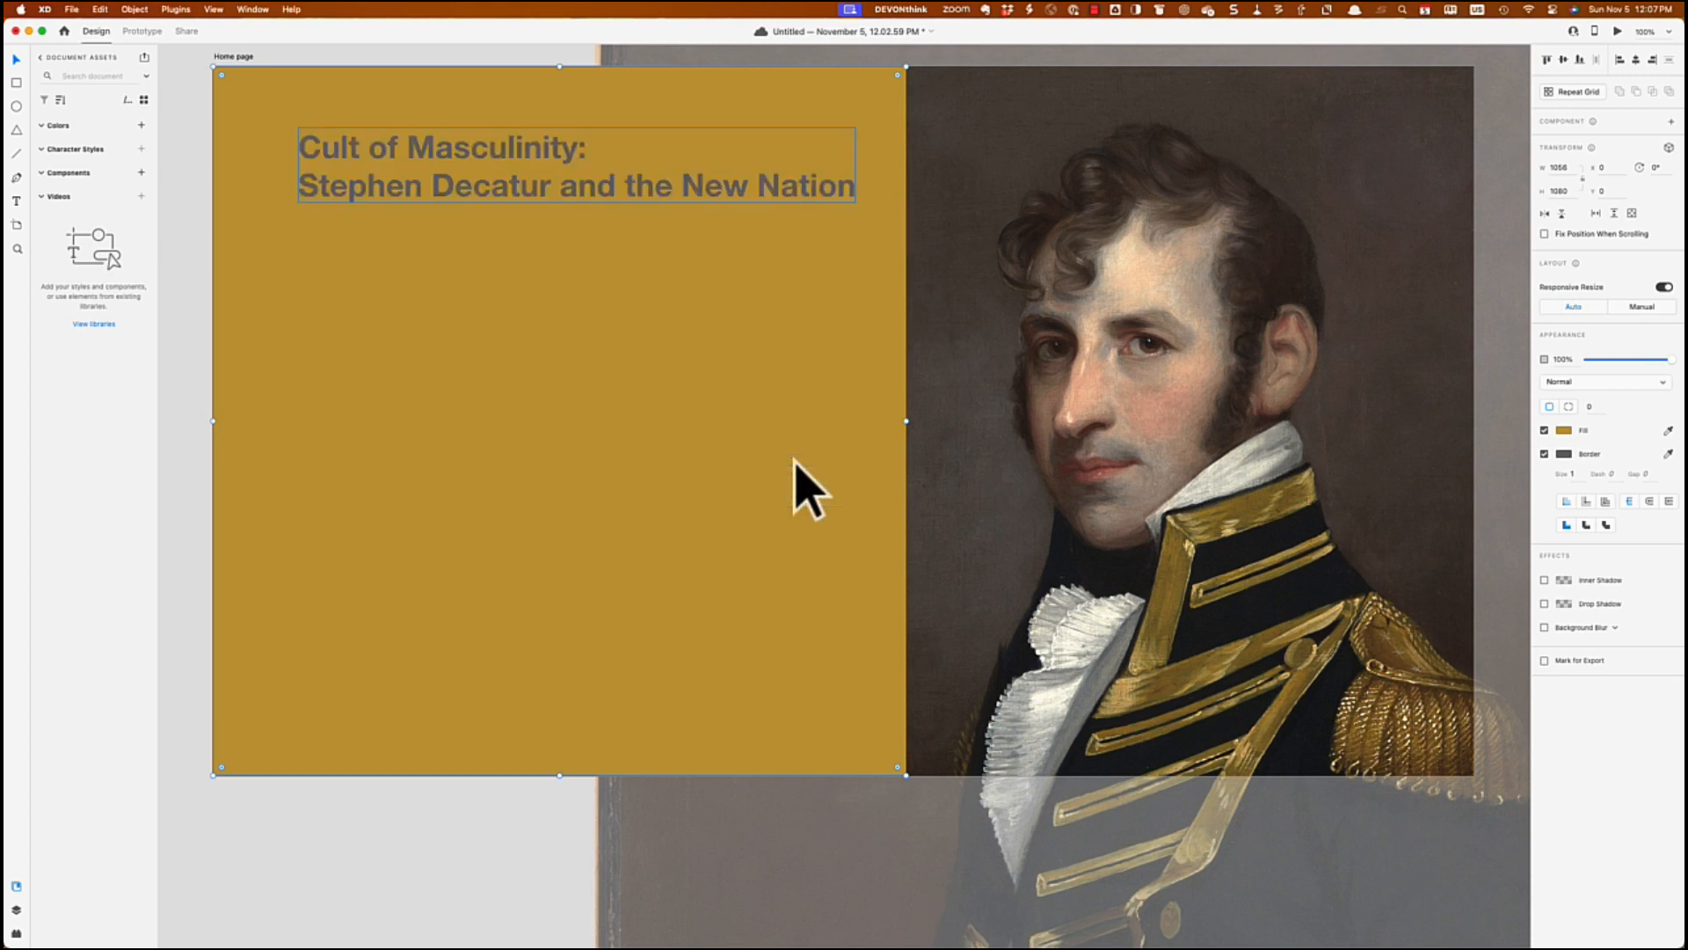
right_click(792, 444)
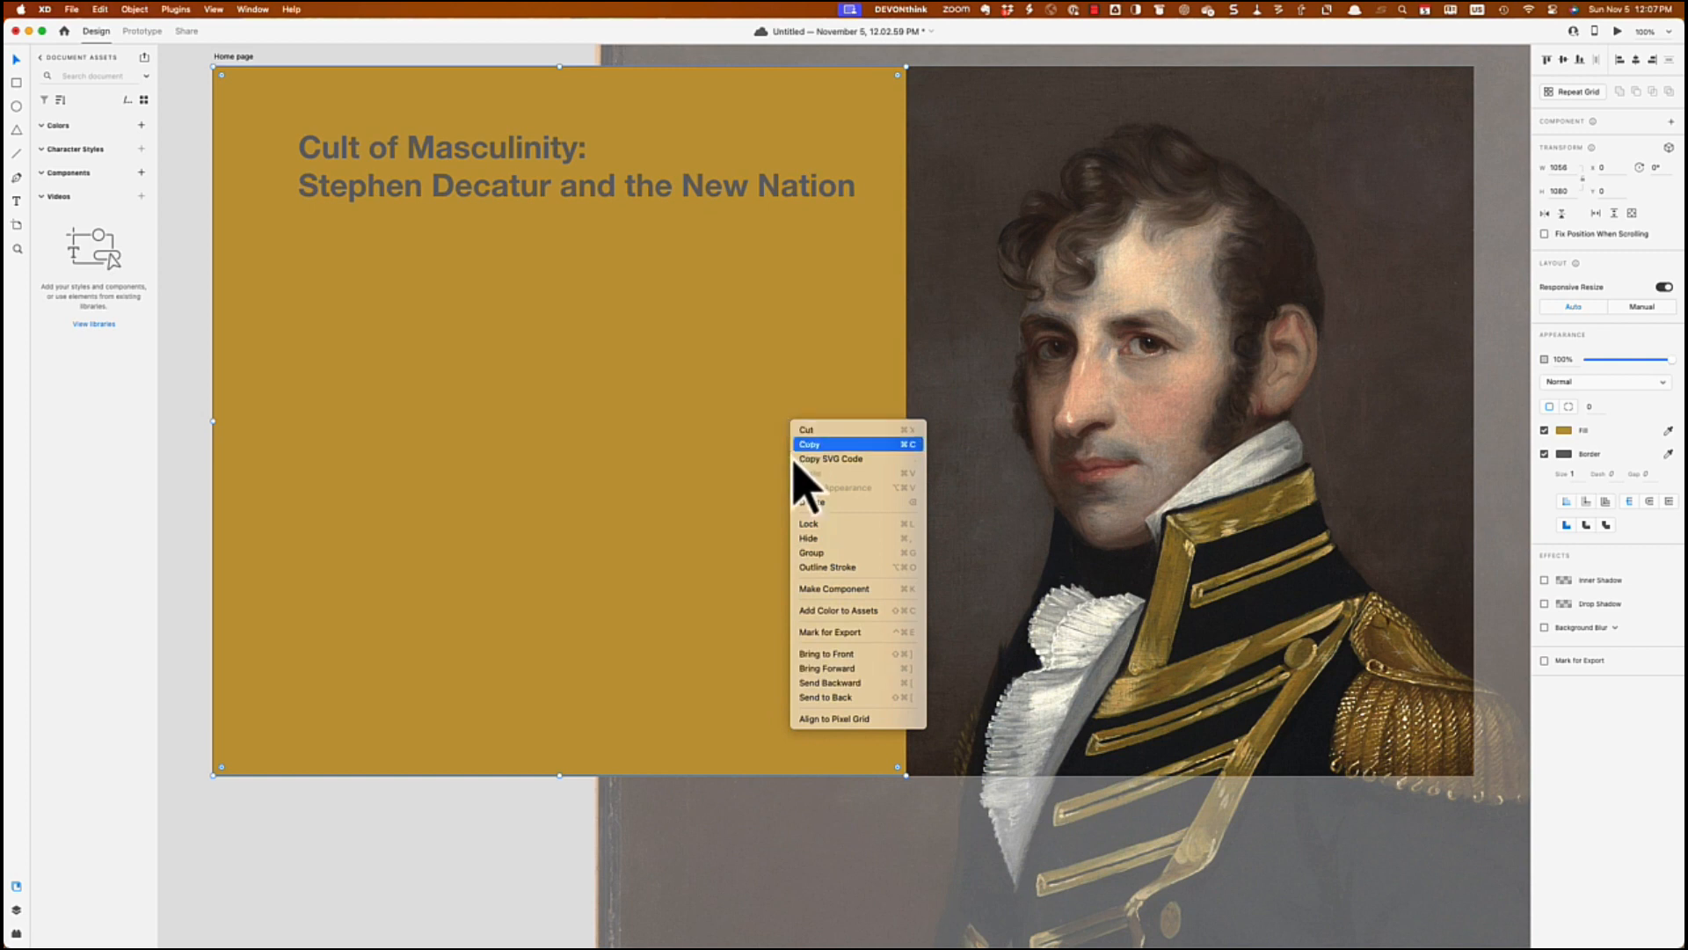
click(833, 683)
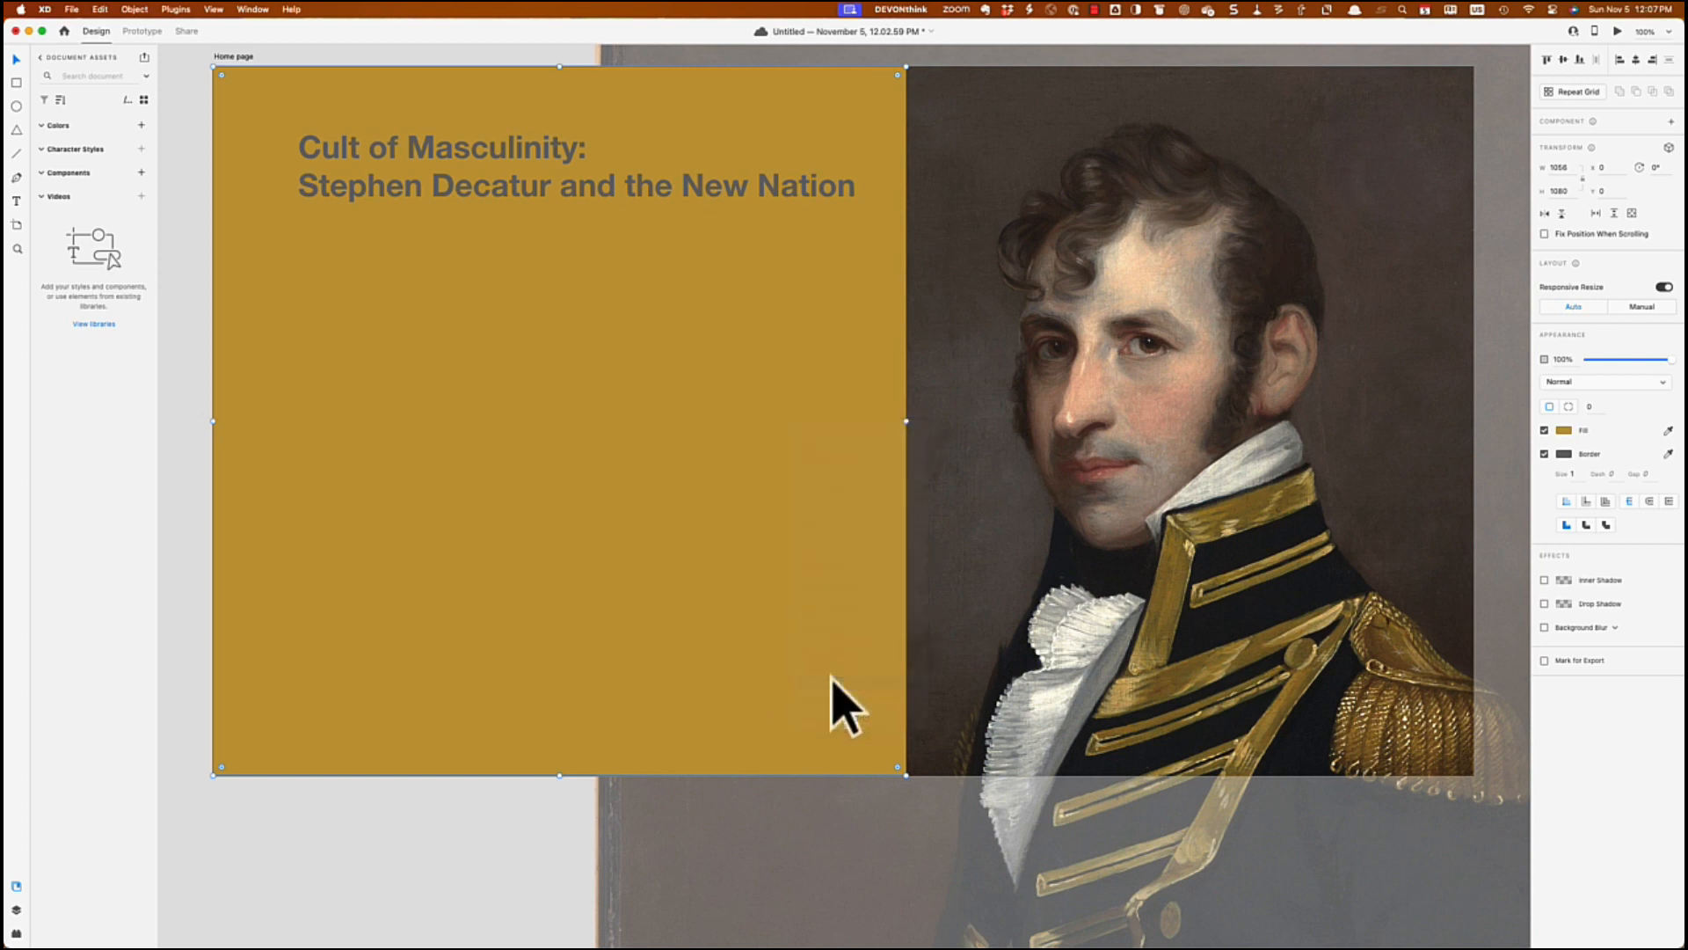
right_click(458, 340)
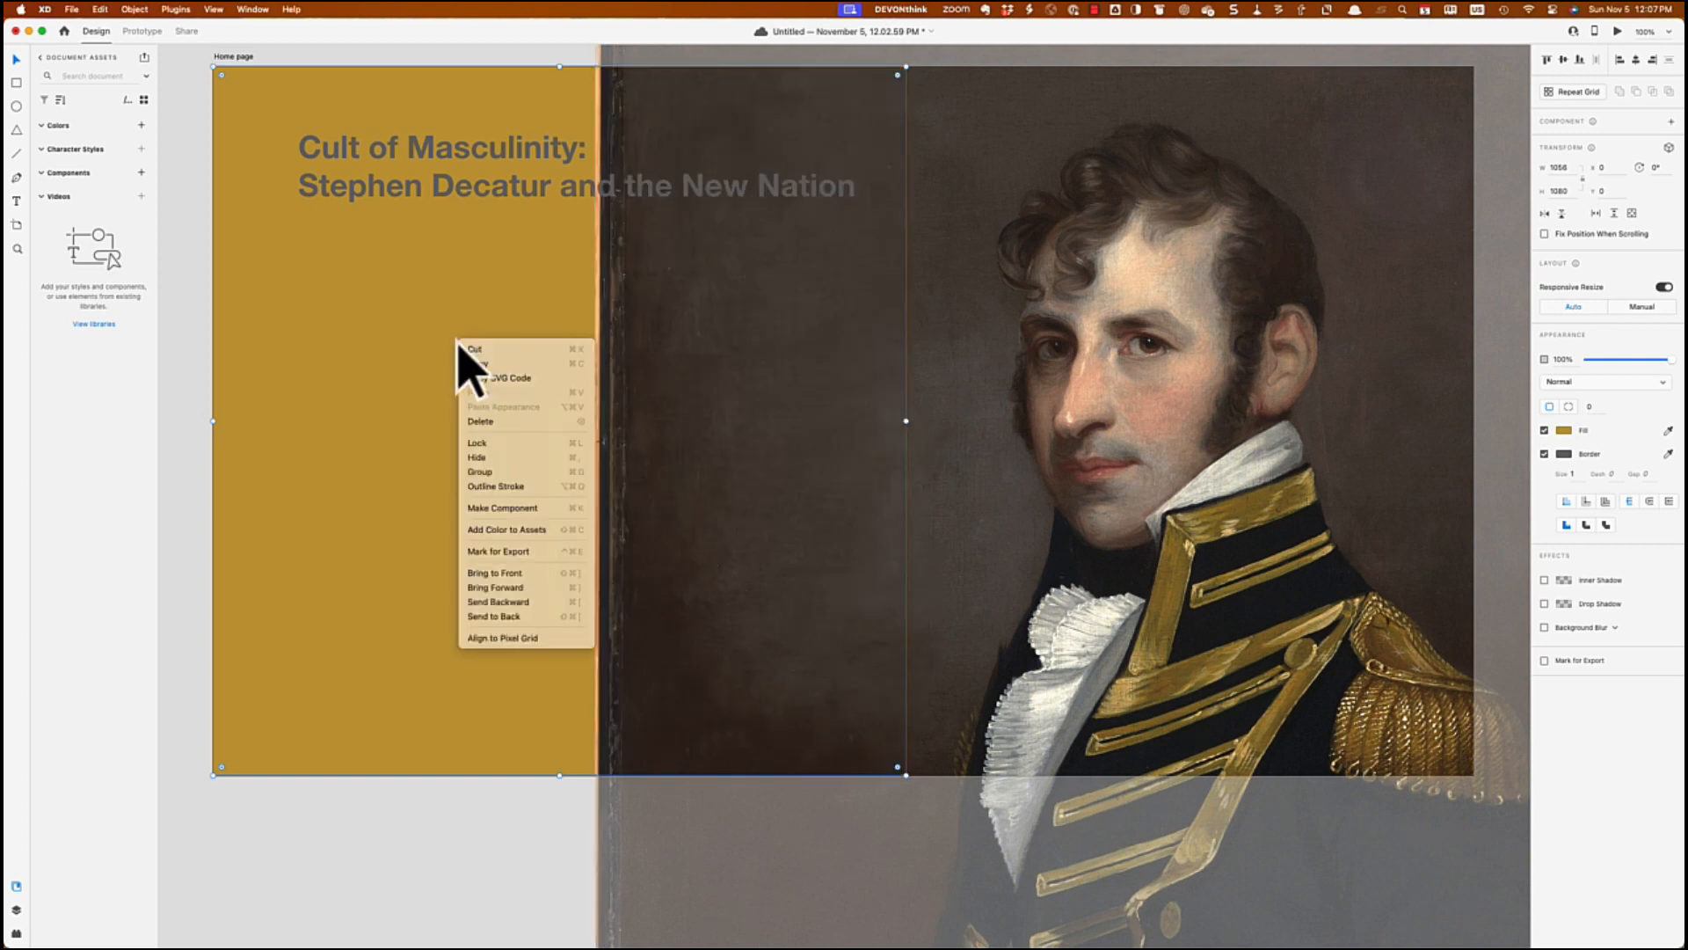
click(490, 603)
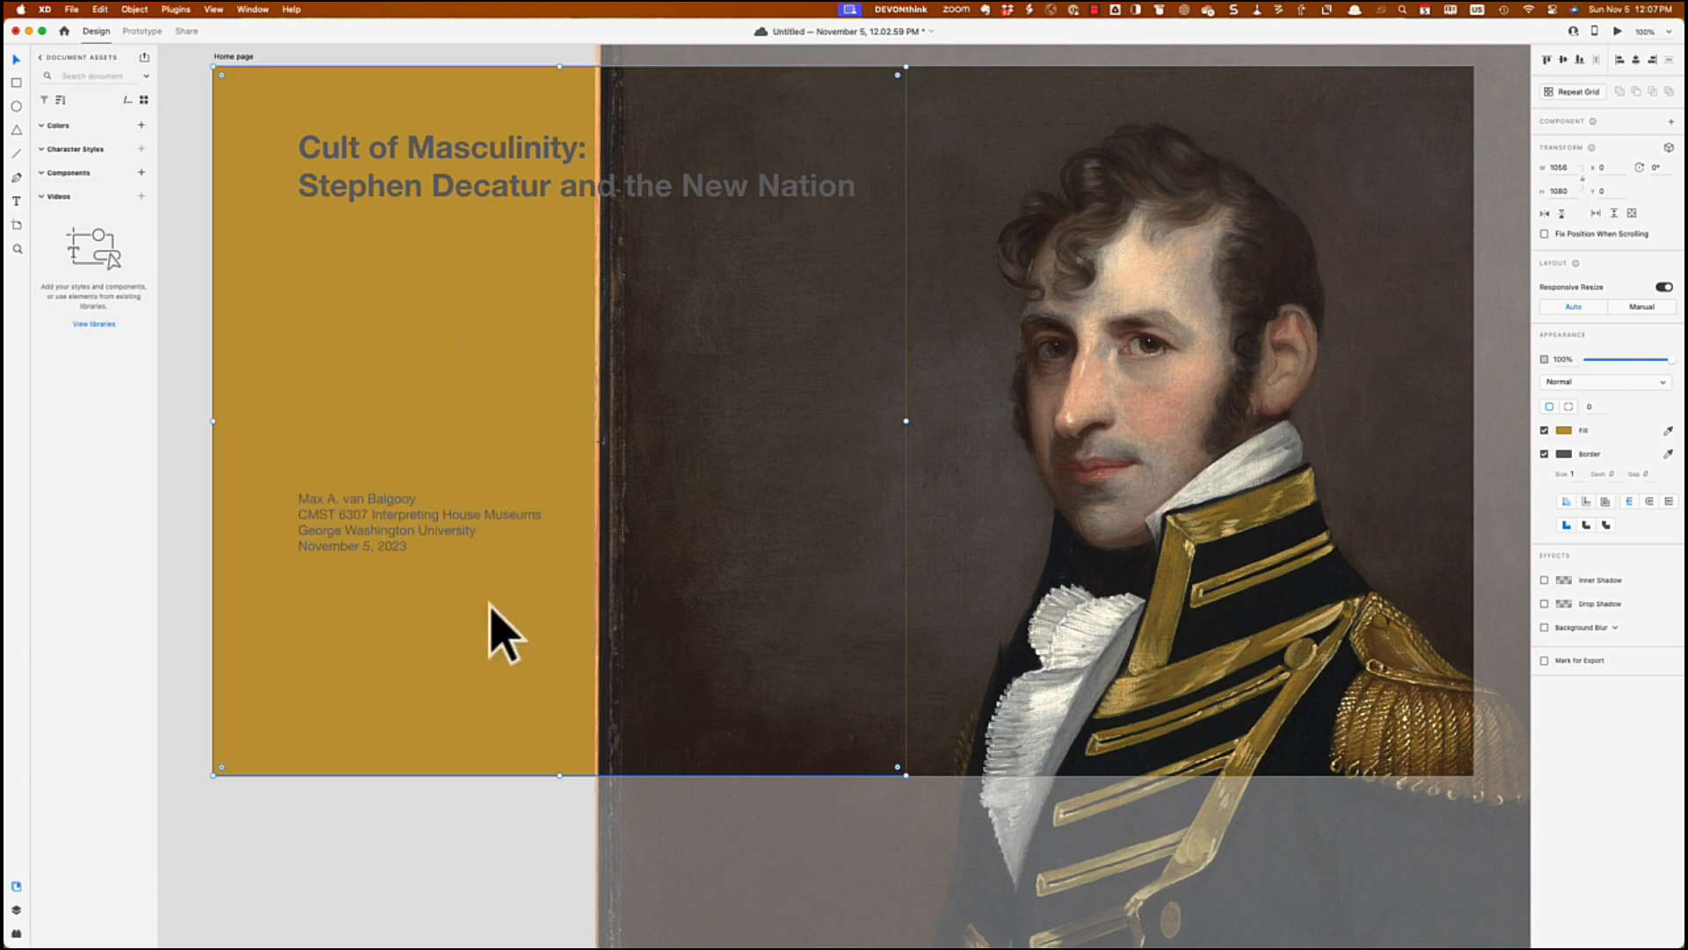
Step: Send the portrait image to the back, behind the gold rectangle, and deselect it
click(1293, 554)
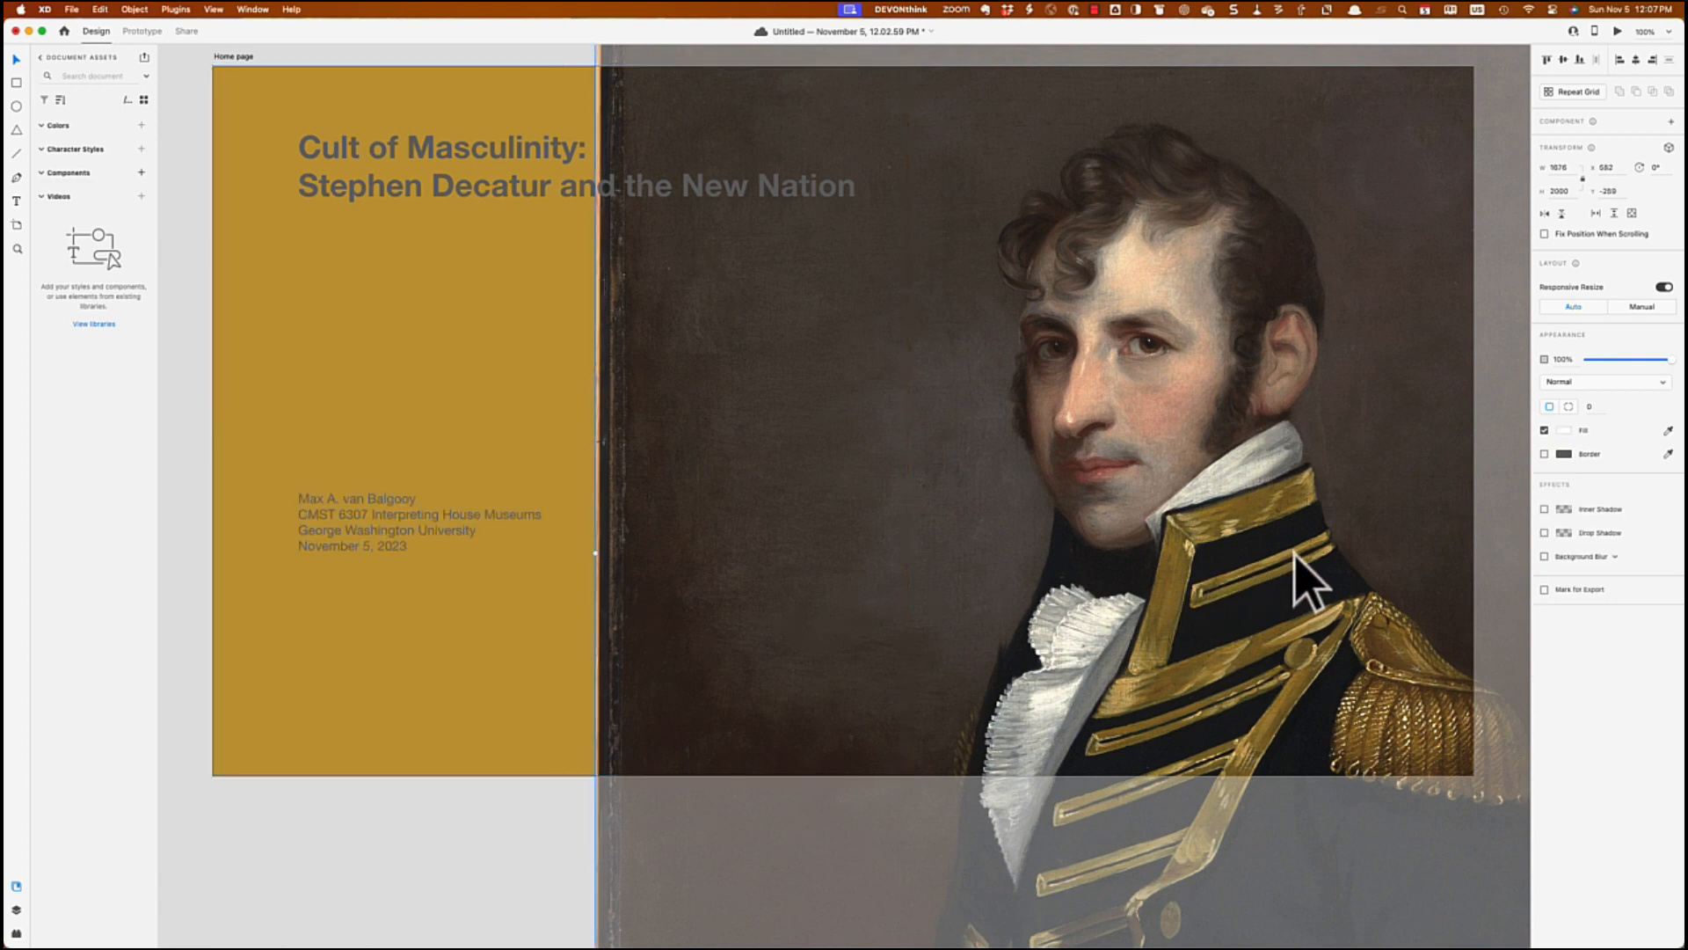
right_click(1226, 473)
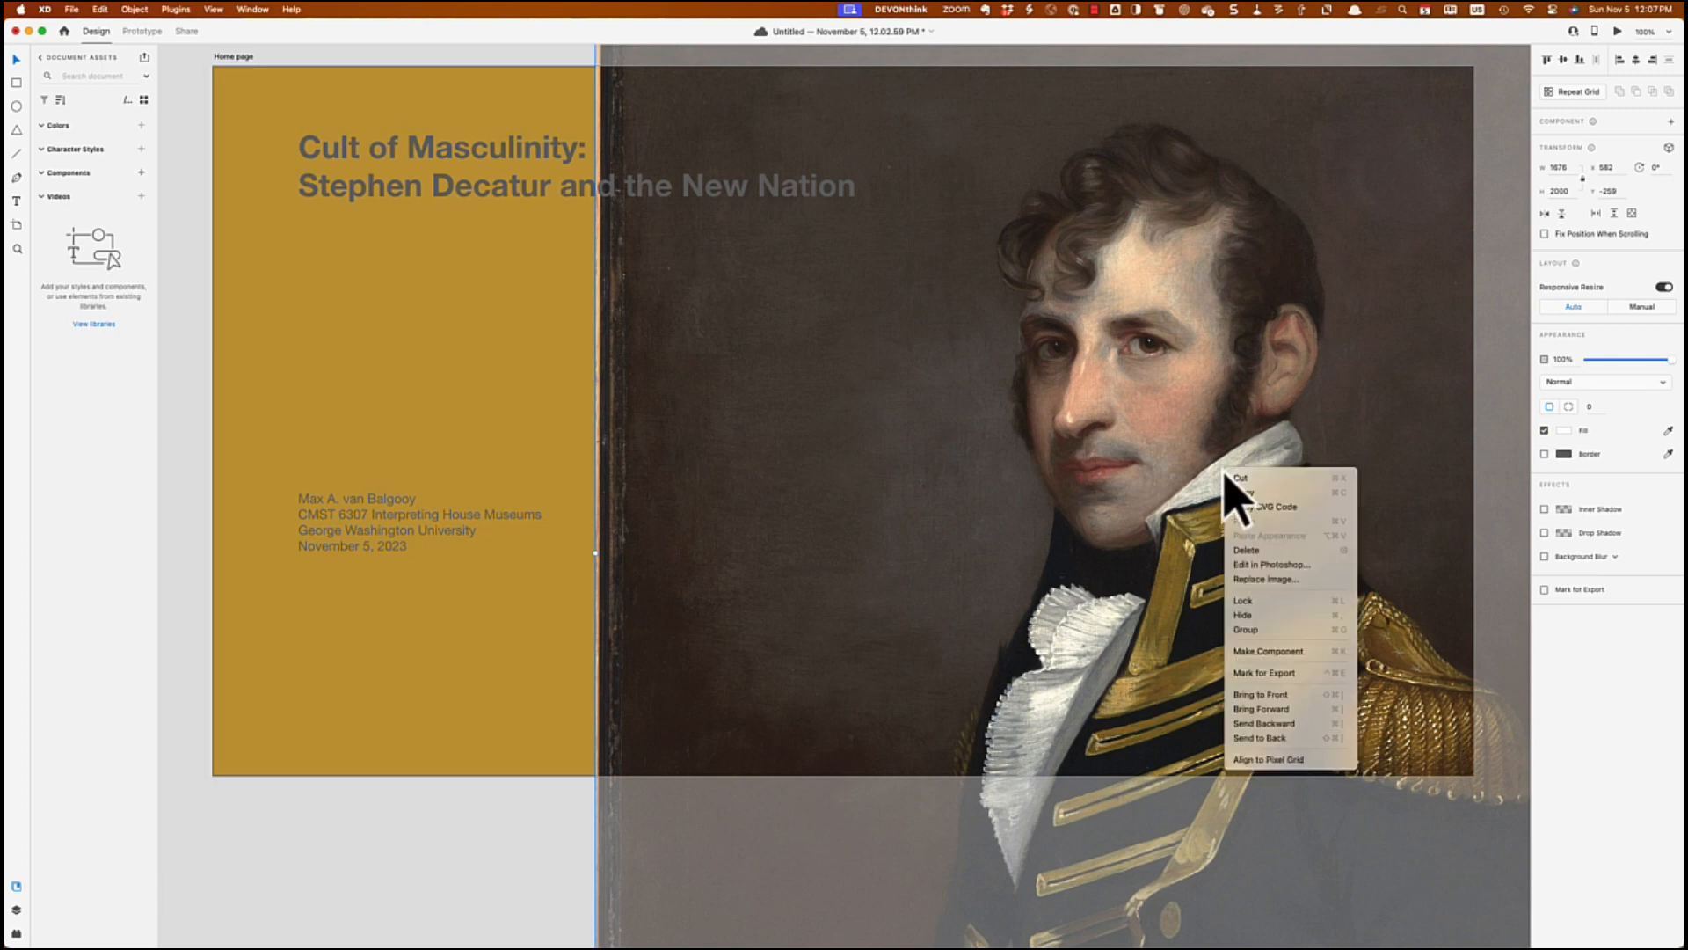
click(1271, 739)
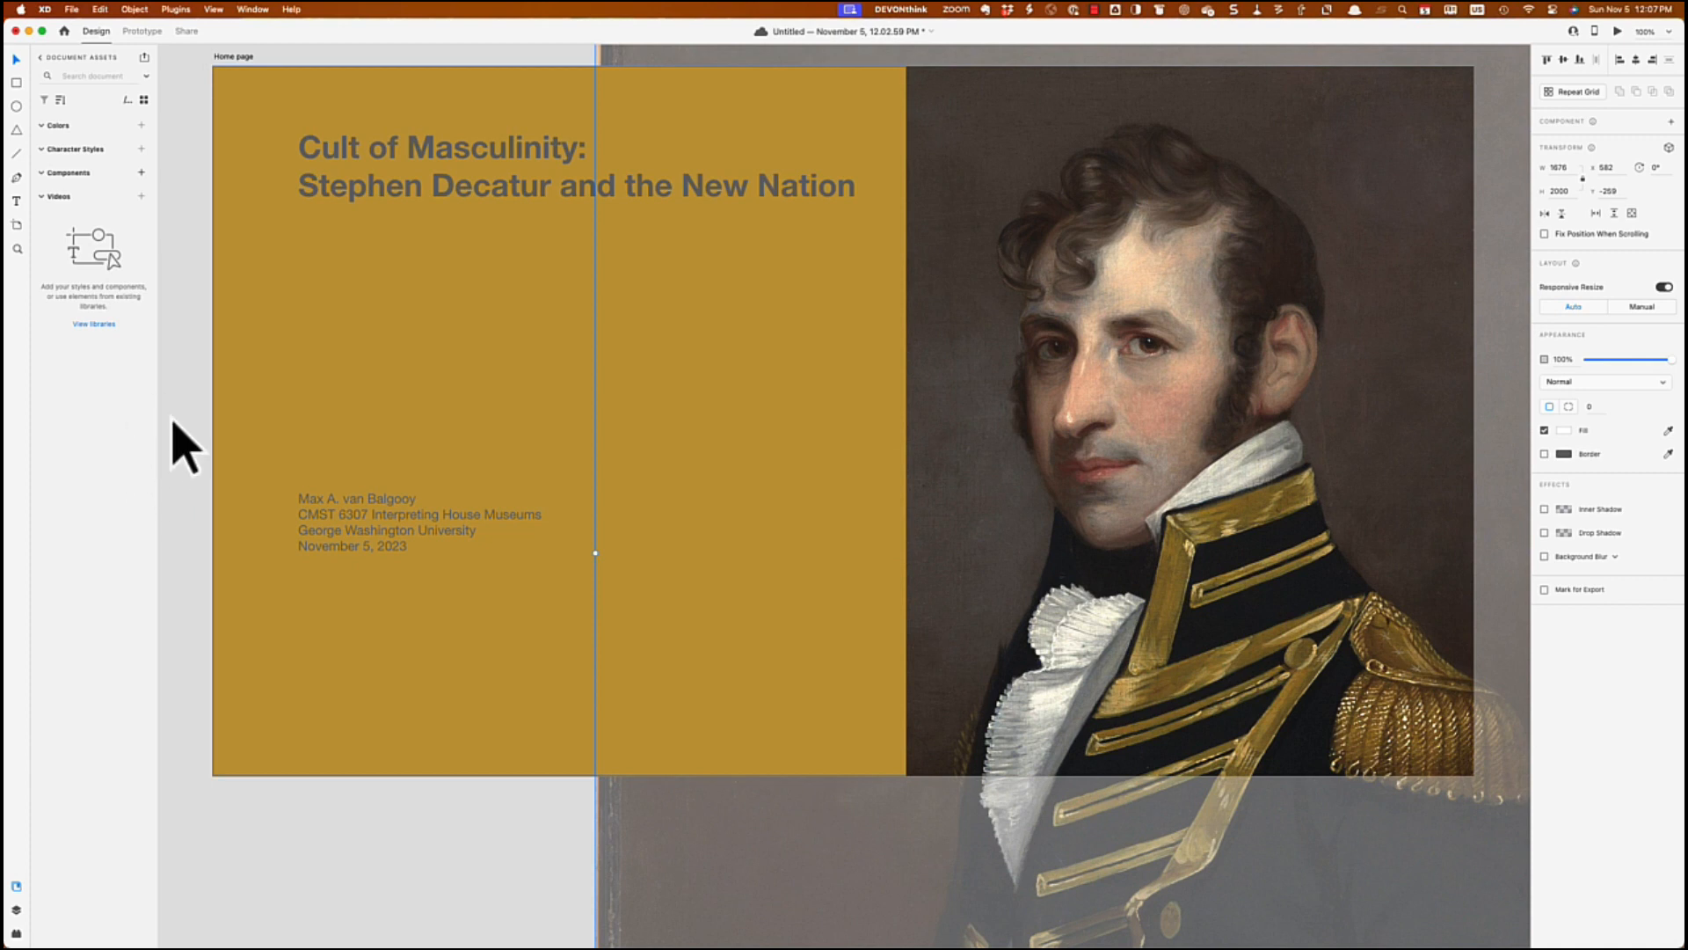
click(174, 423)
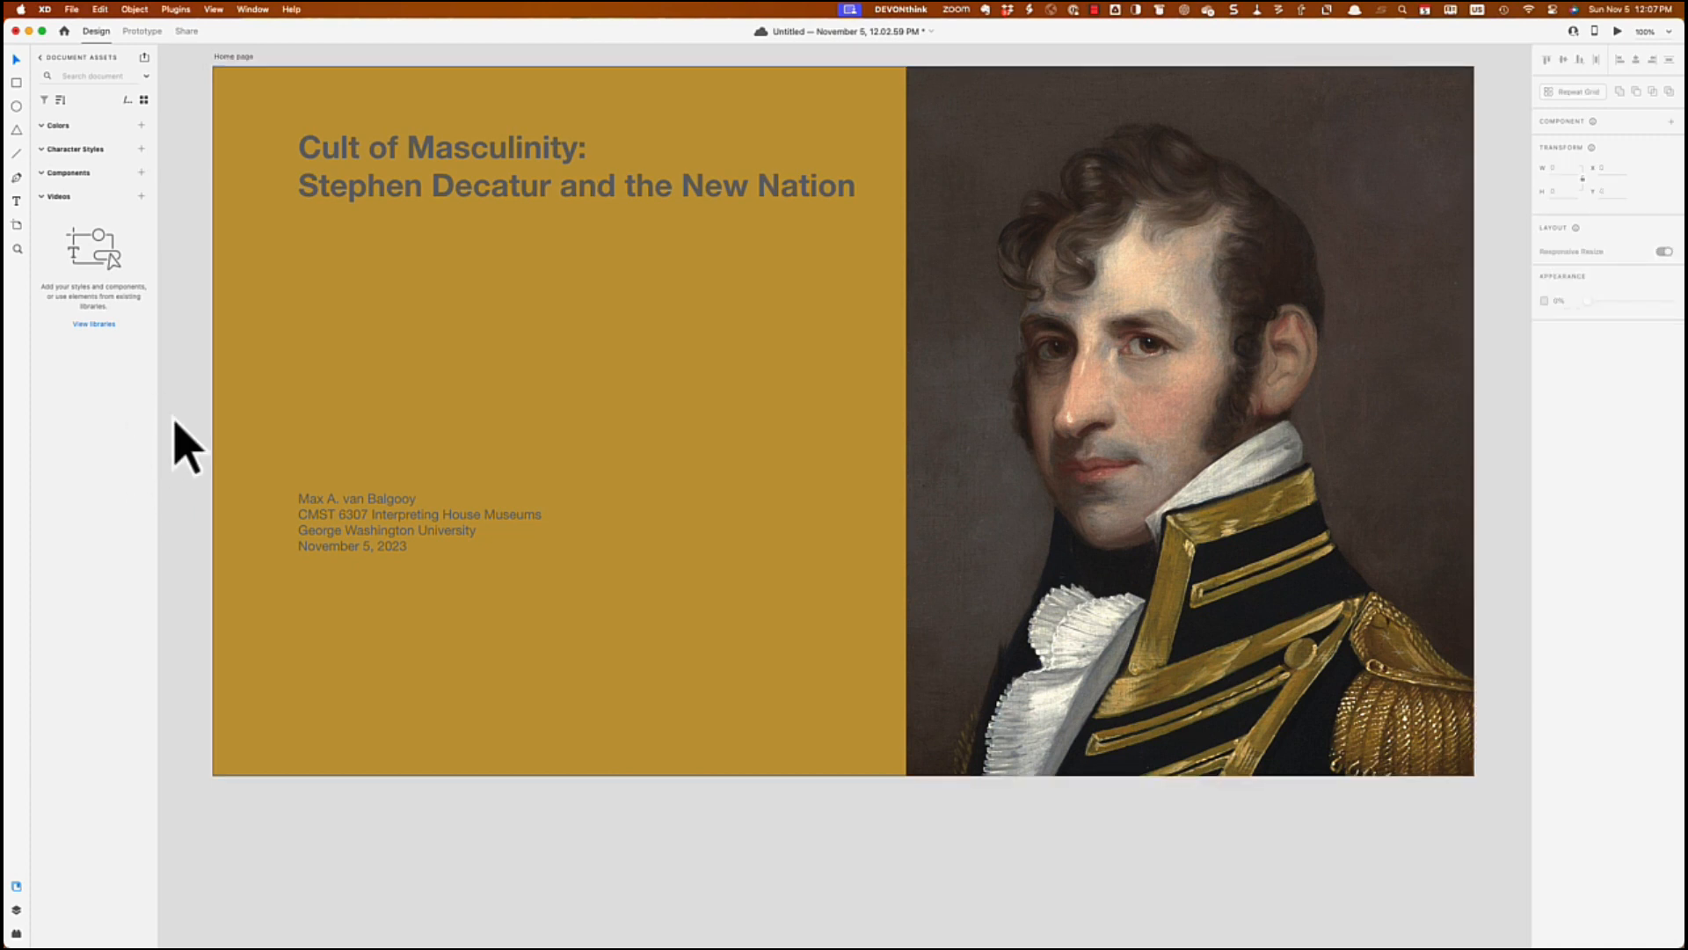
Step: Recolor both lines of the title text with the near-black sampled from the officer's coat
click(352, 195)
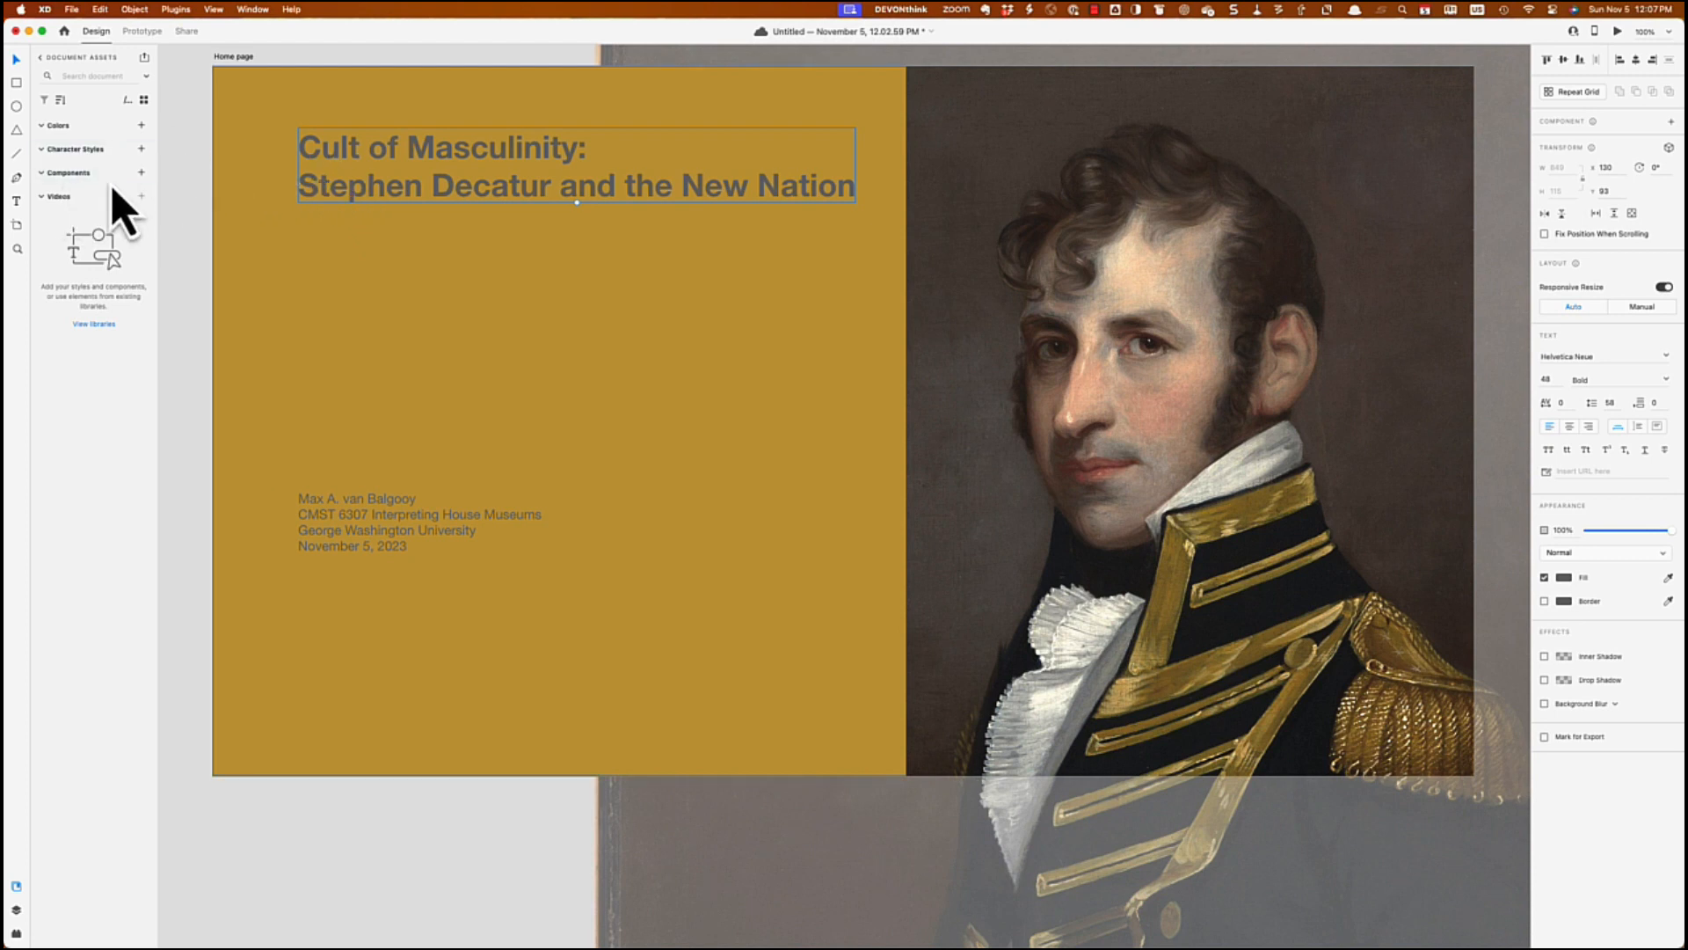
double_click(340, 156)
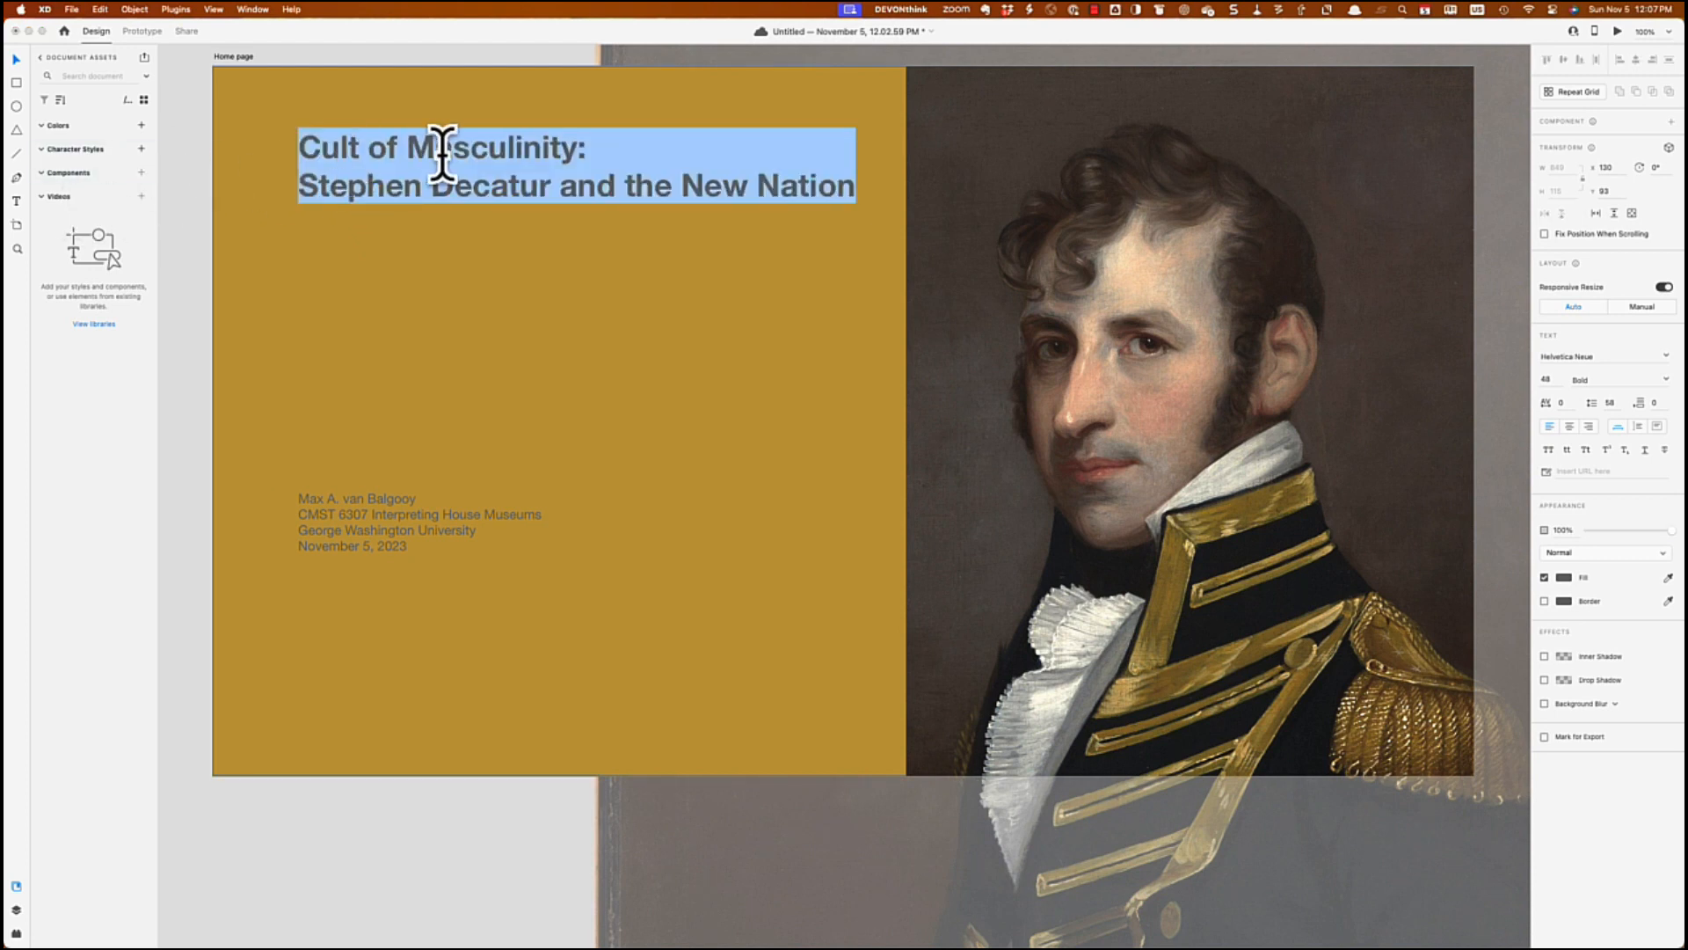
click(1566, 580)
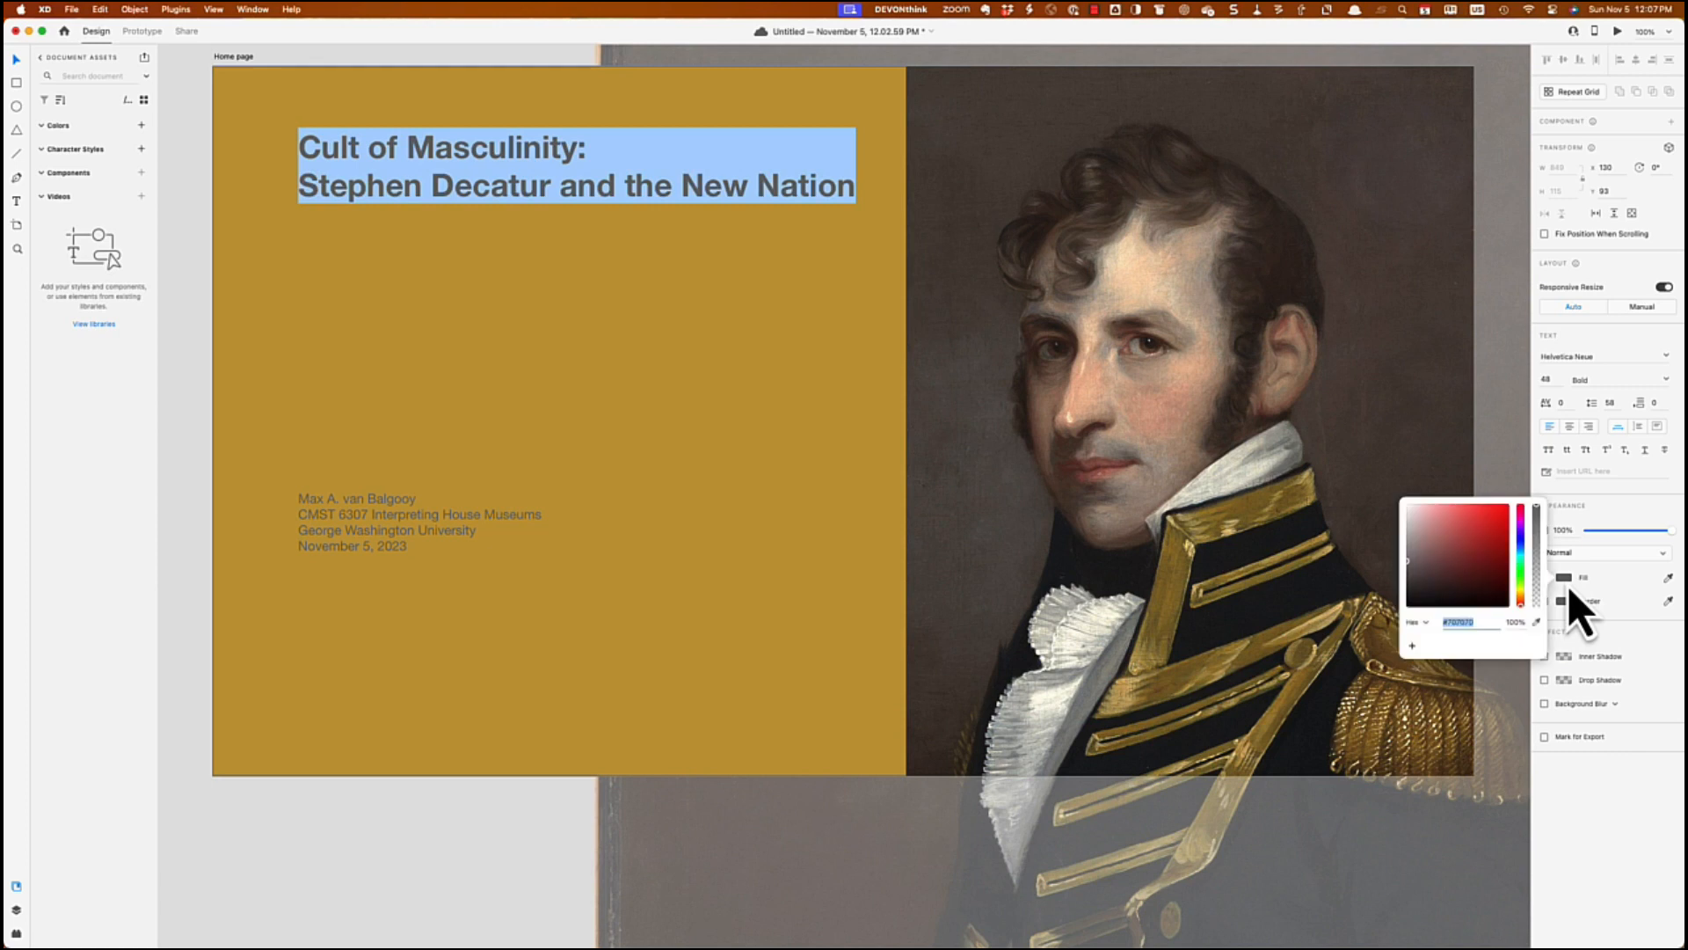
click(1537, 622)
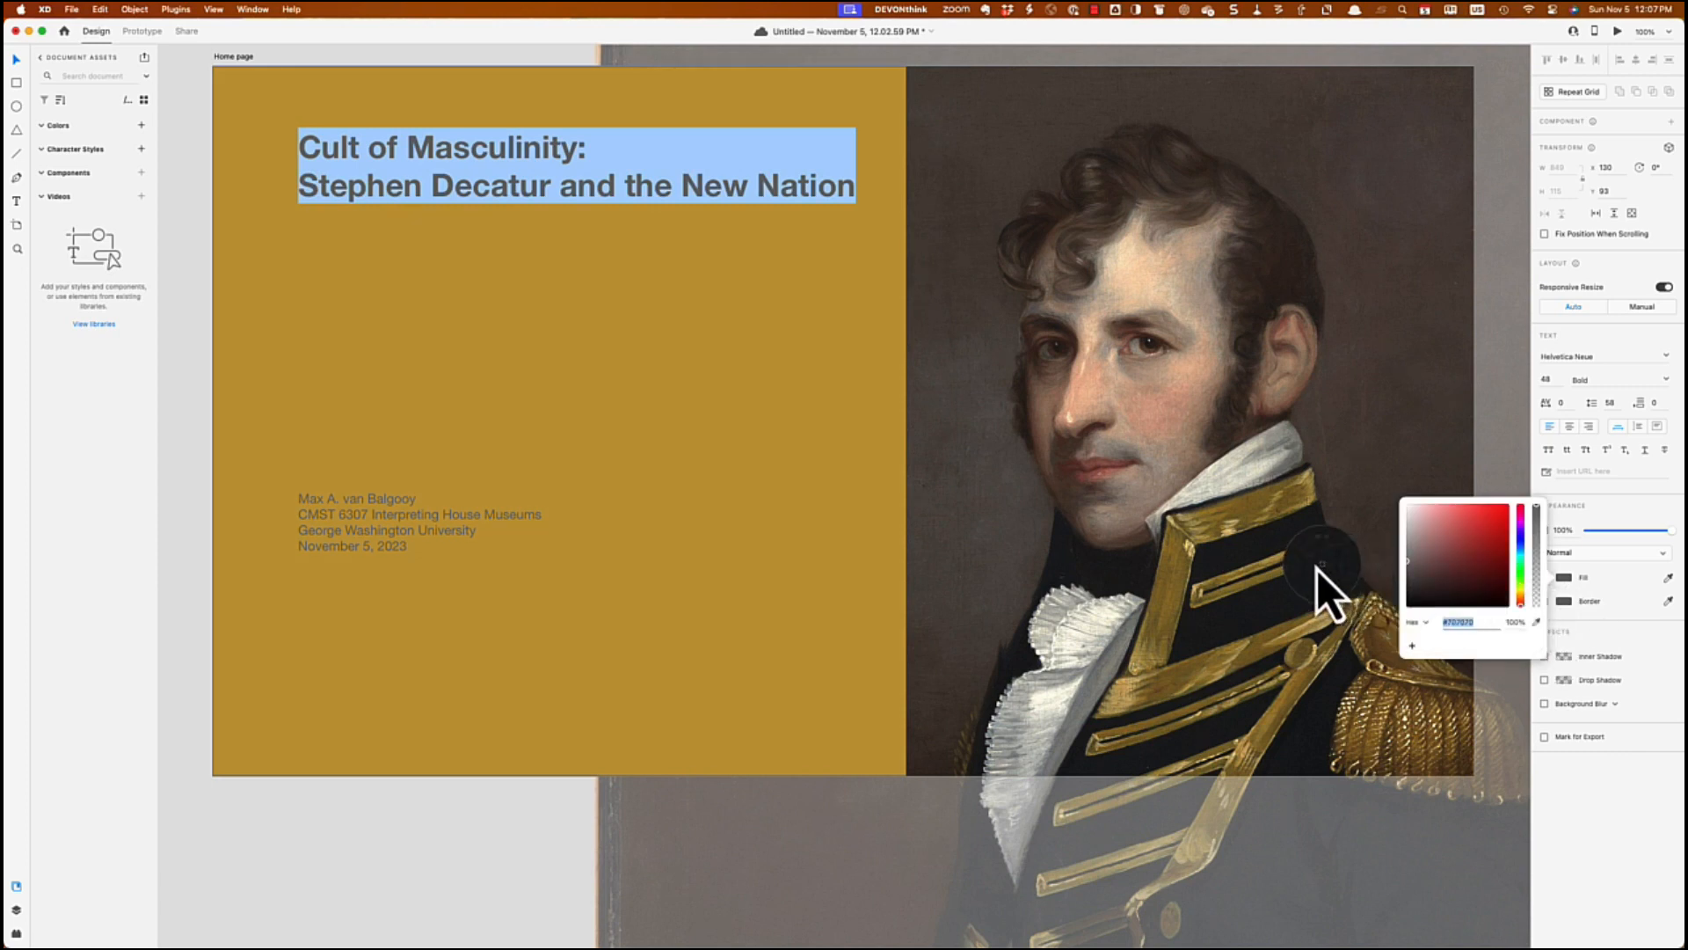
click(1250, 549)
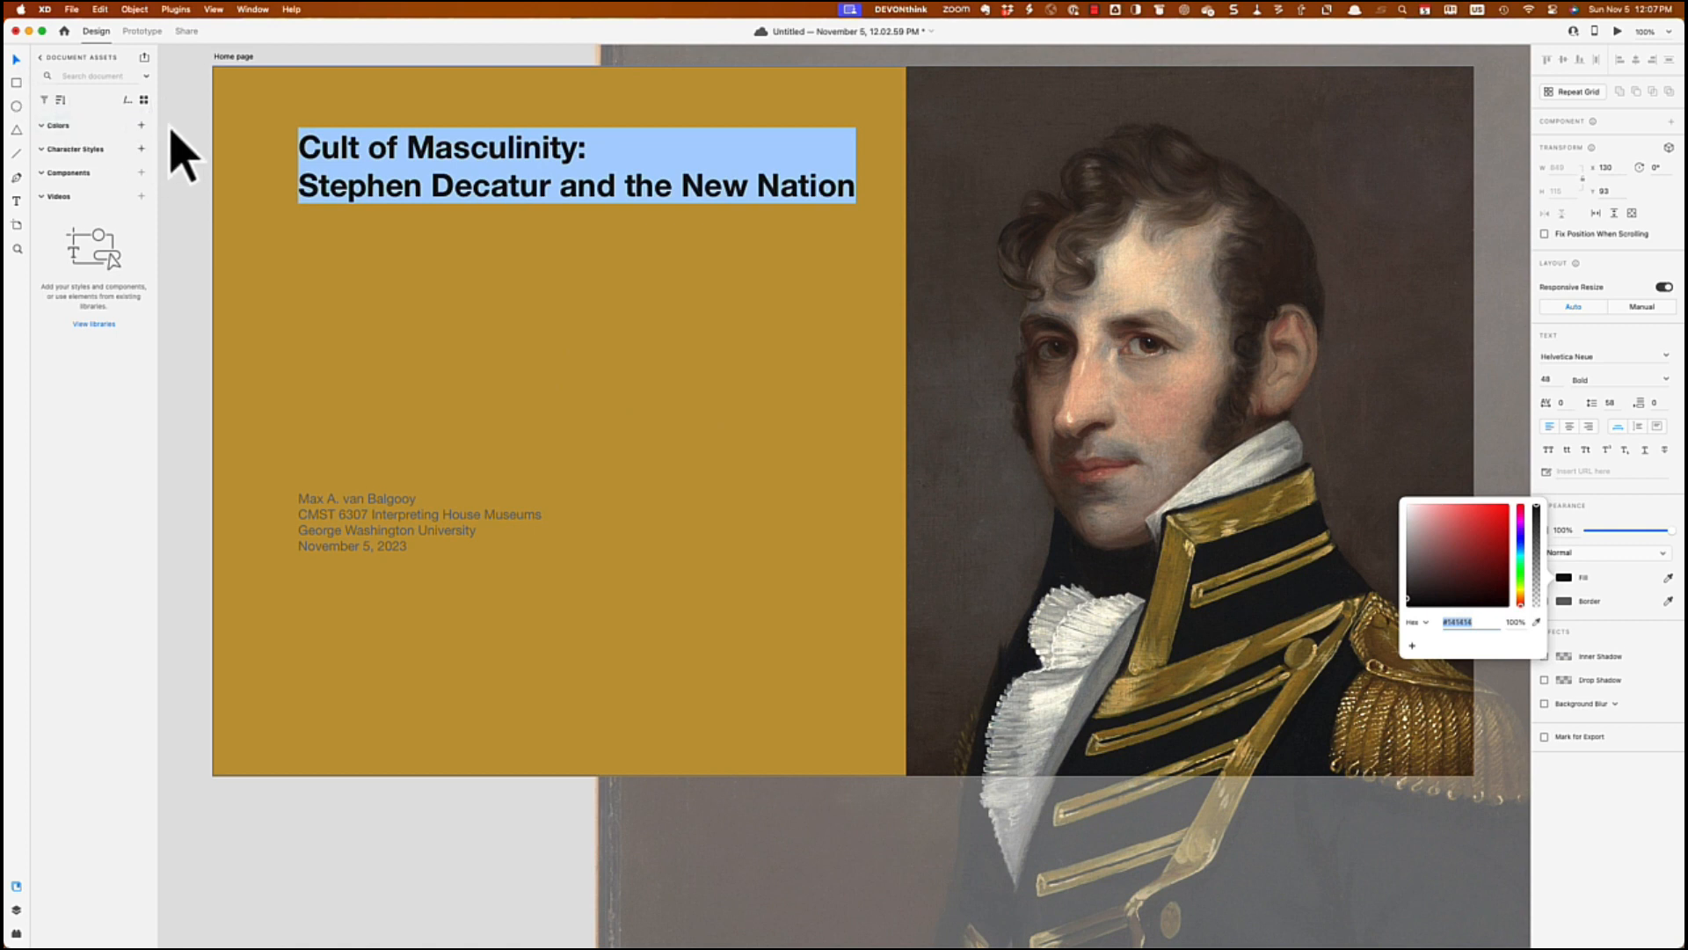
key(Escape)
key(Escape)
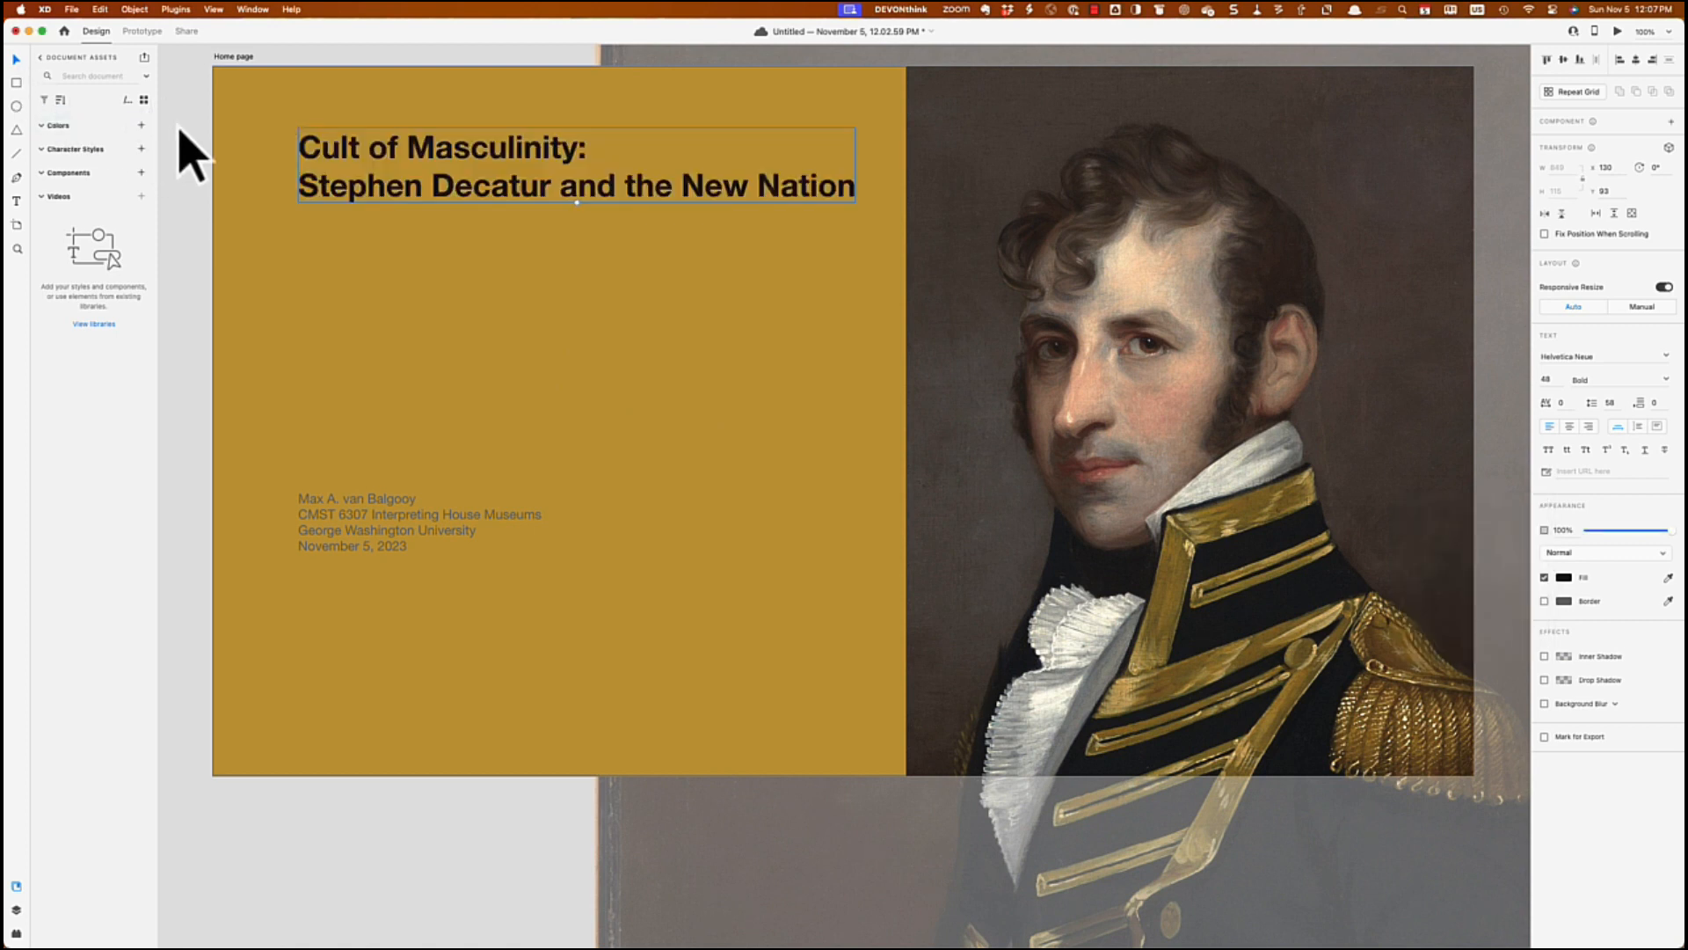
click(182, 215)
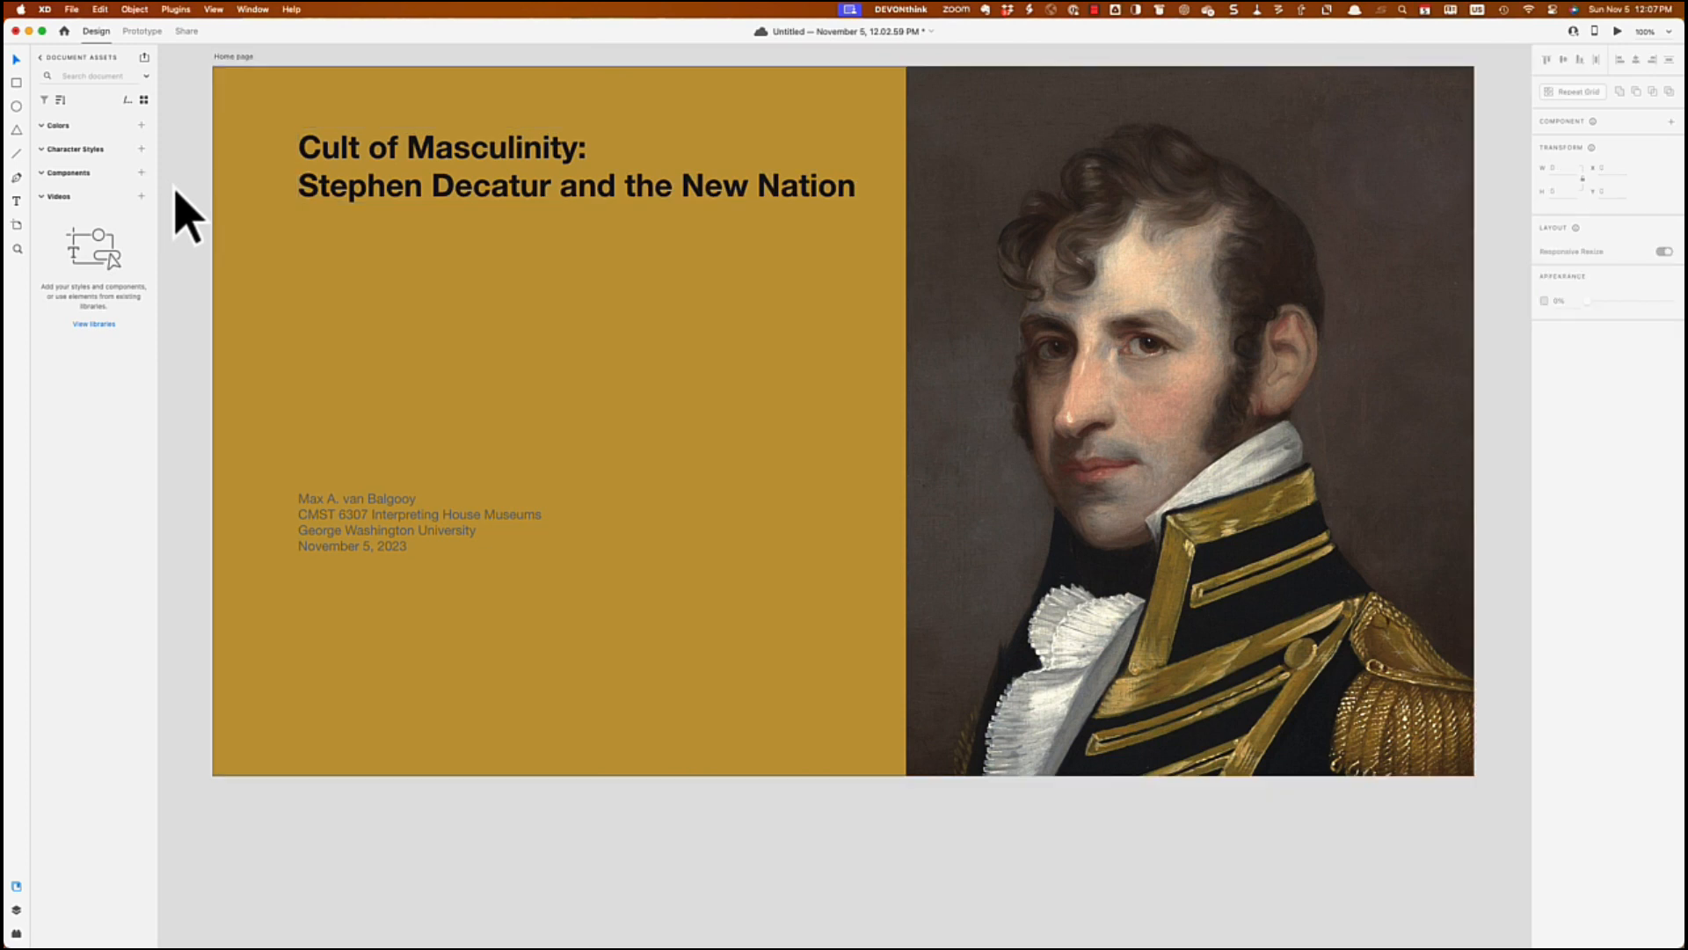
Step: Move the author text block down to about Y 842, keeping X 130, and set its font size to 30
drag(367, 539, 369, 673)
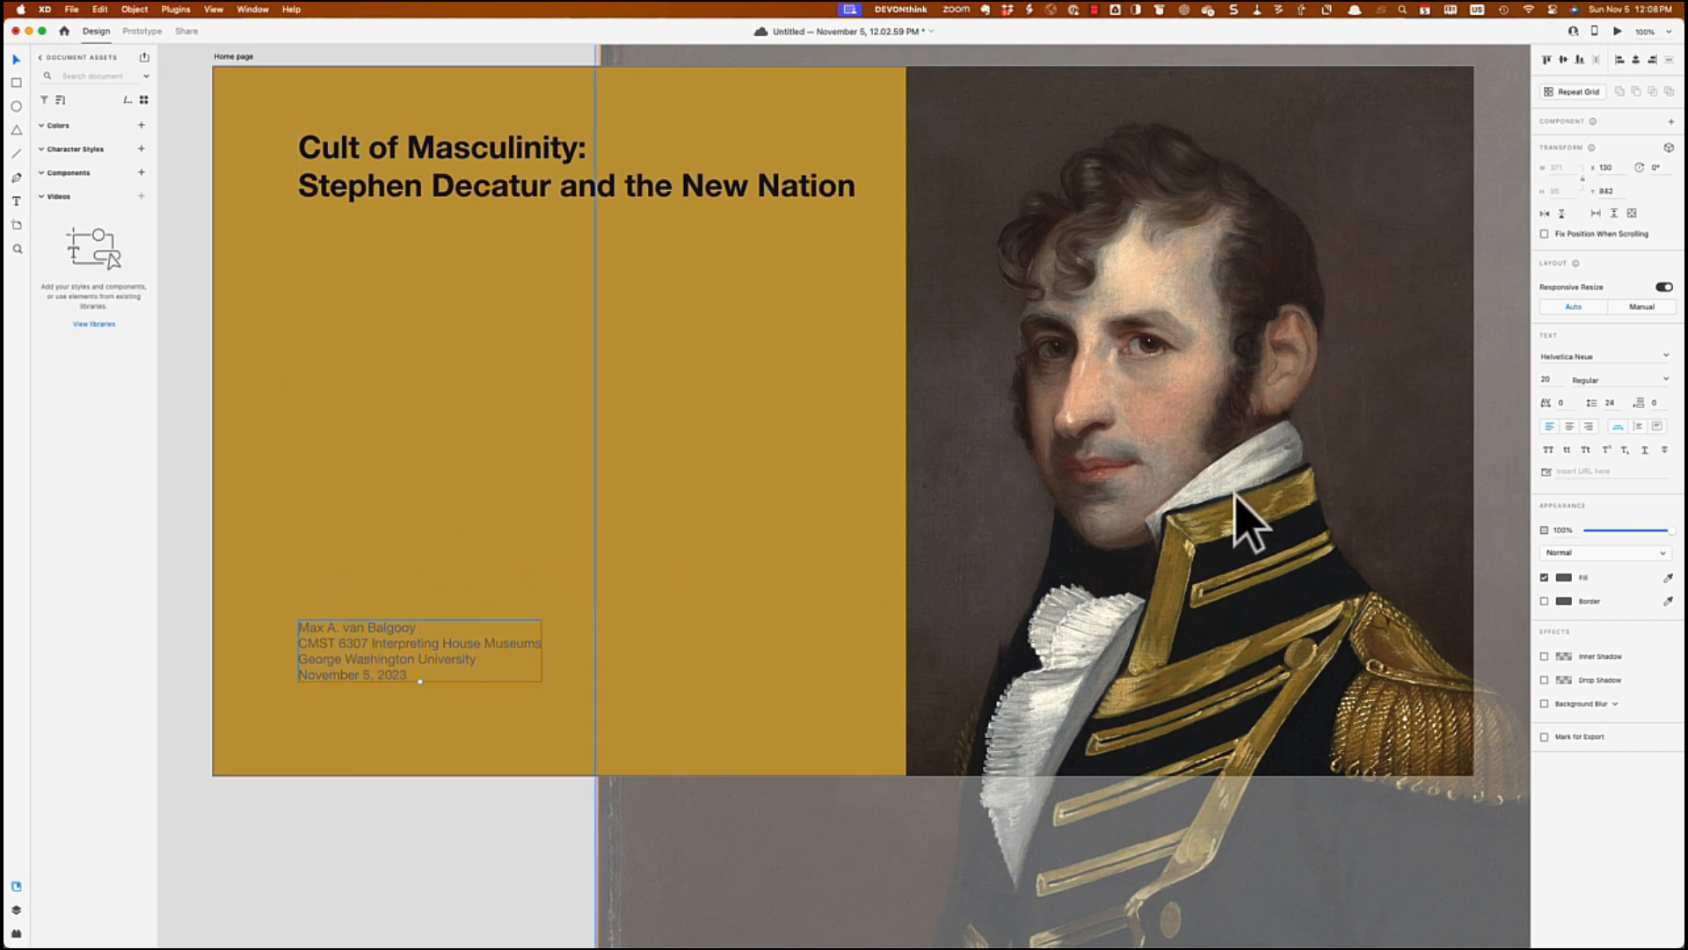
click(1548, 379)
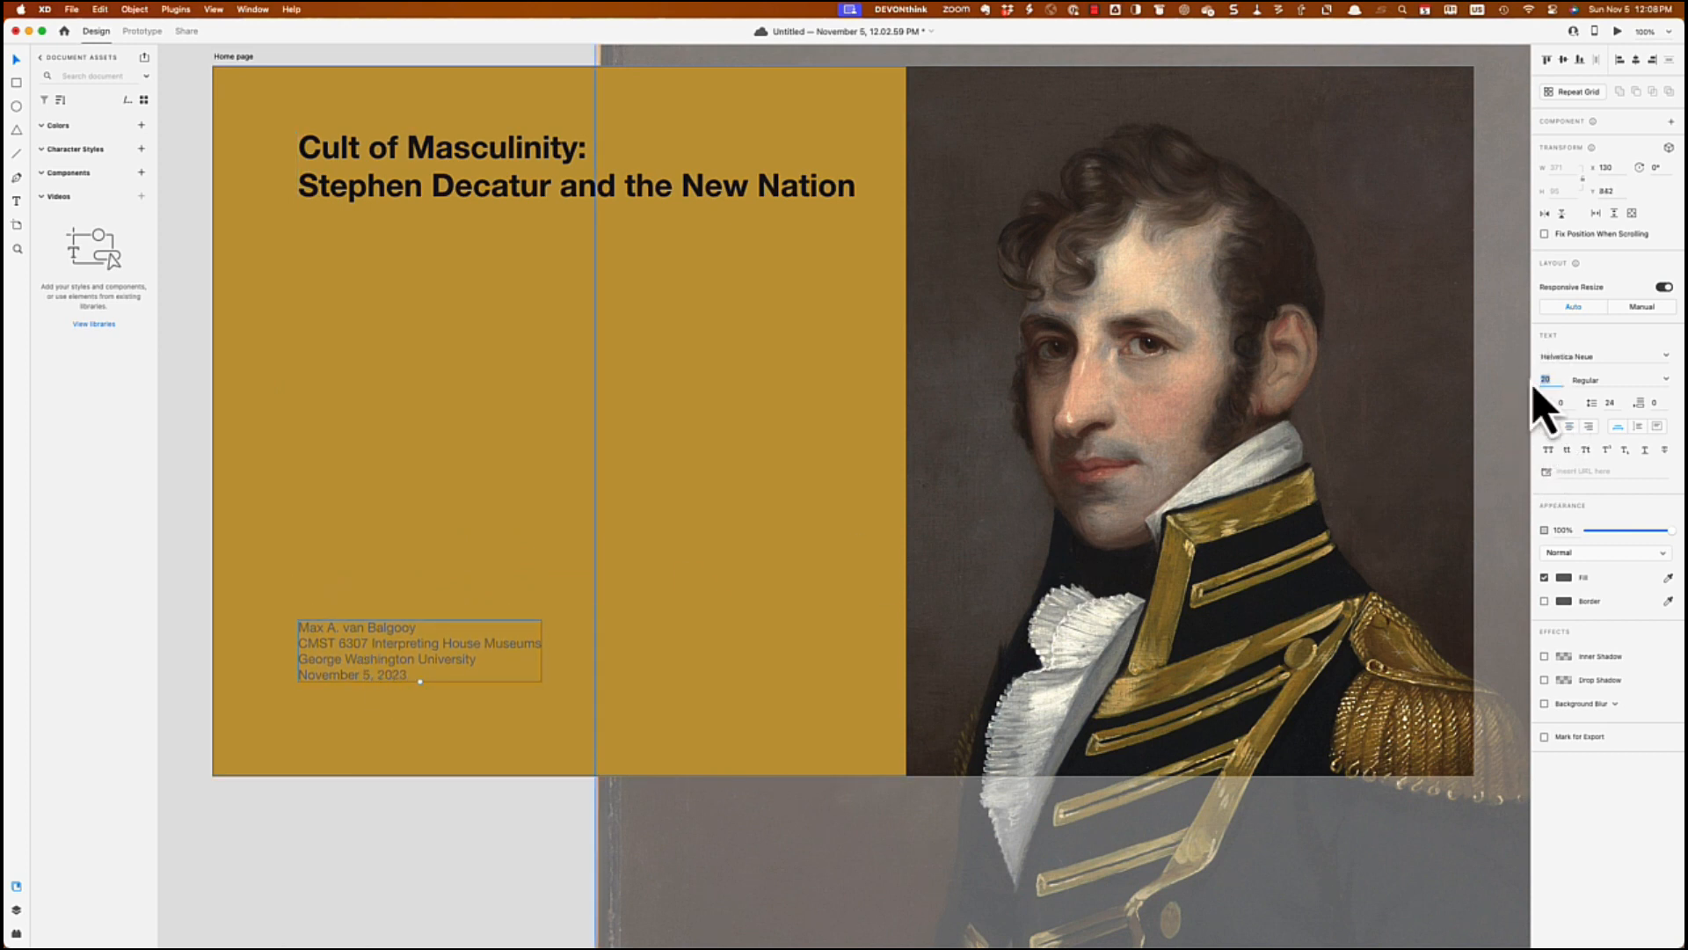
text(30)
key(Return)
Step: Change the title's font to Hoefler Text, keeping font size 48, and deselect it
click(513, 202)
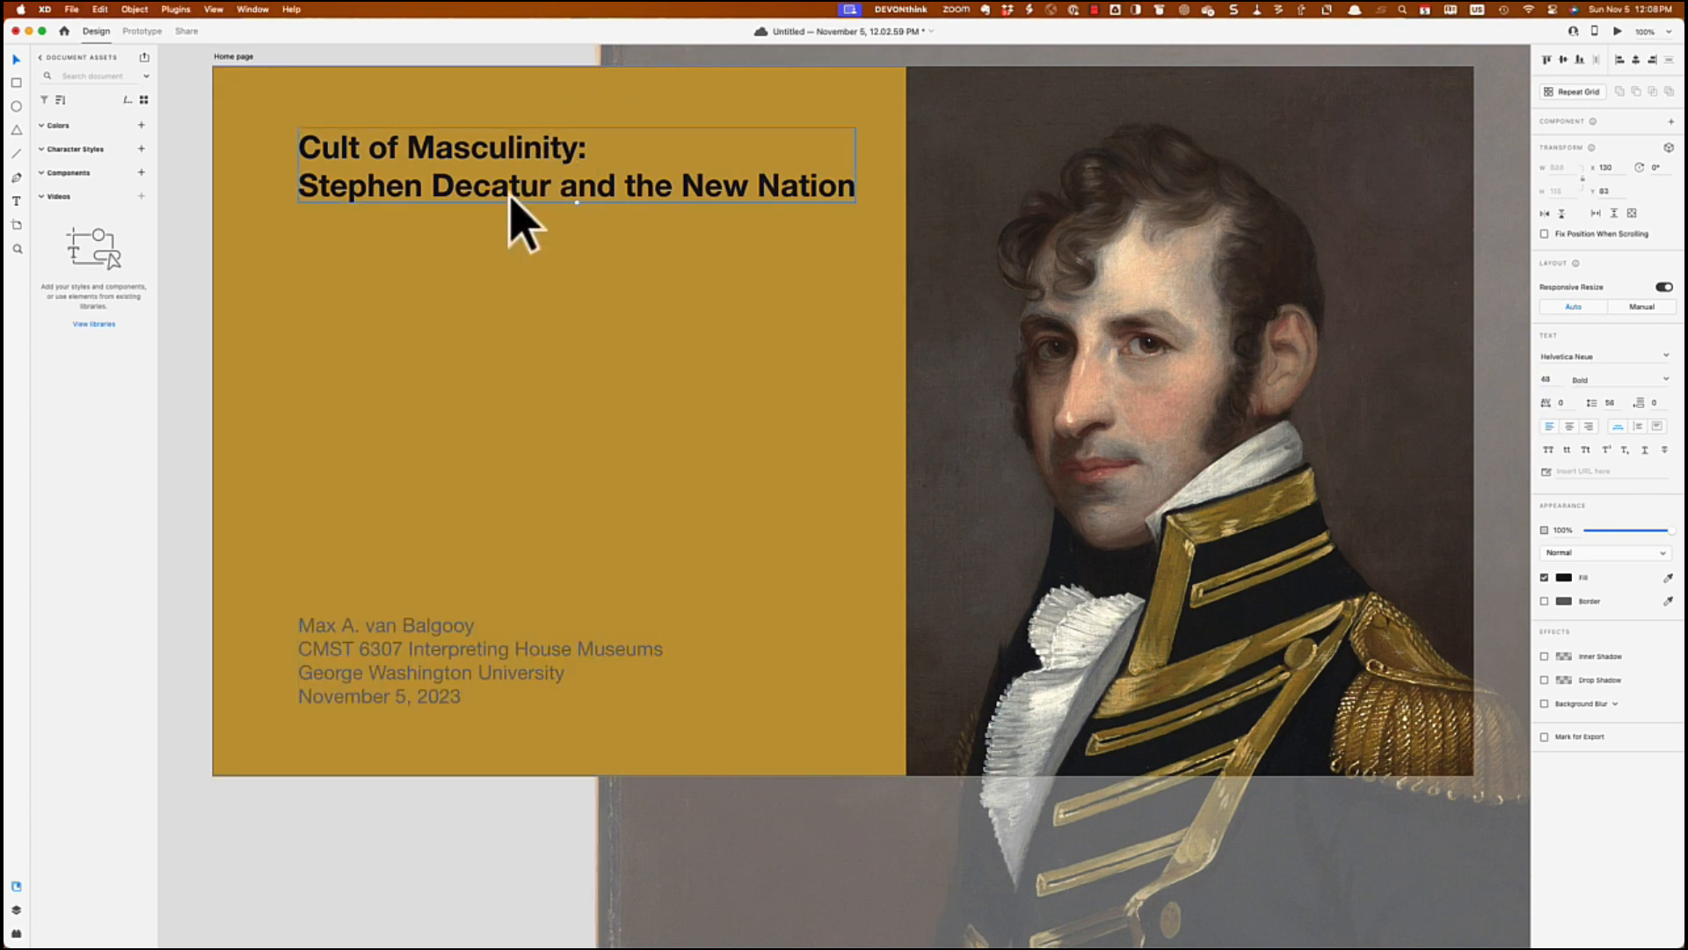
click(1667, 356)
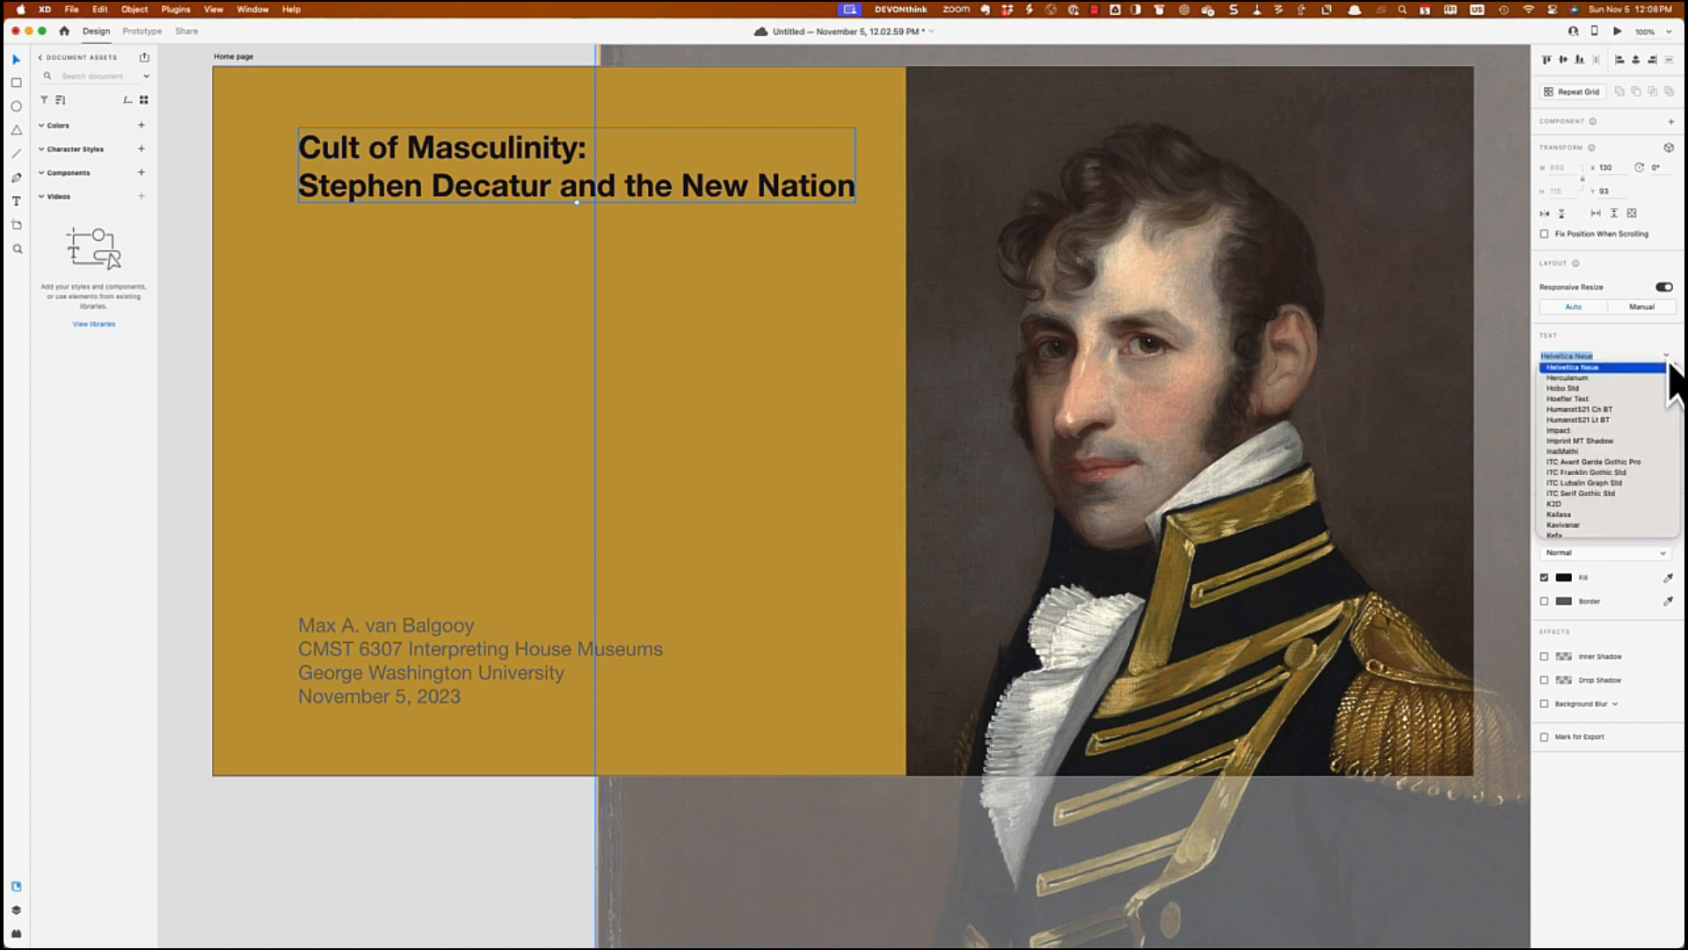
click(1579, 399)
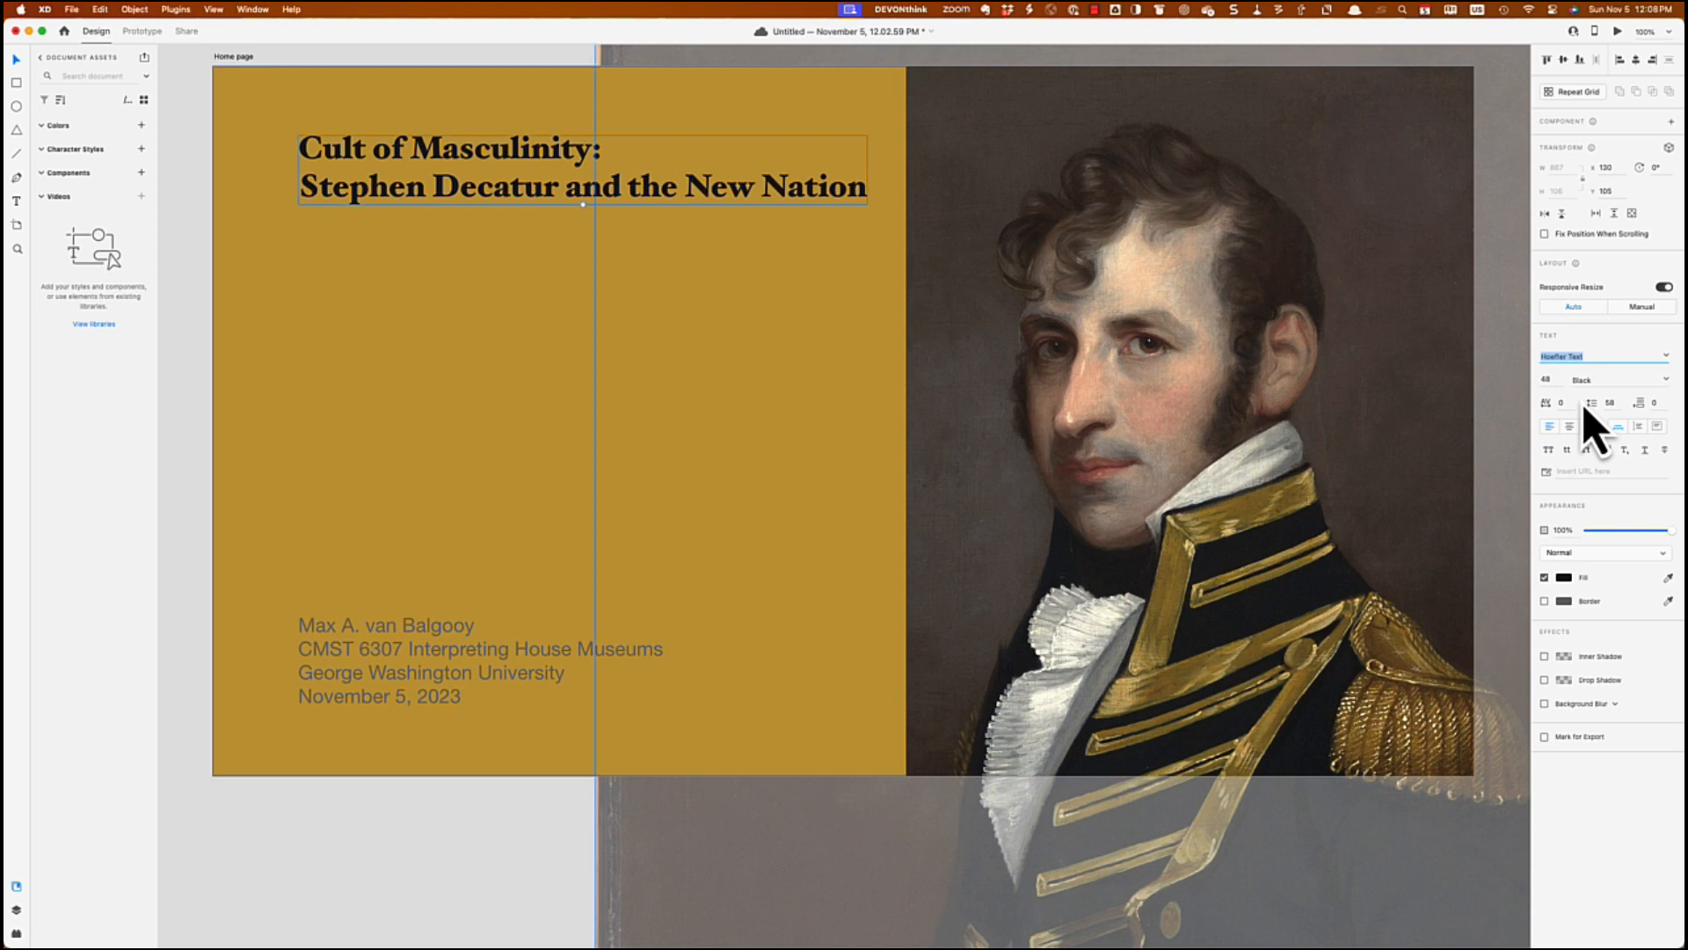
click(1546, 378)
key(Return)
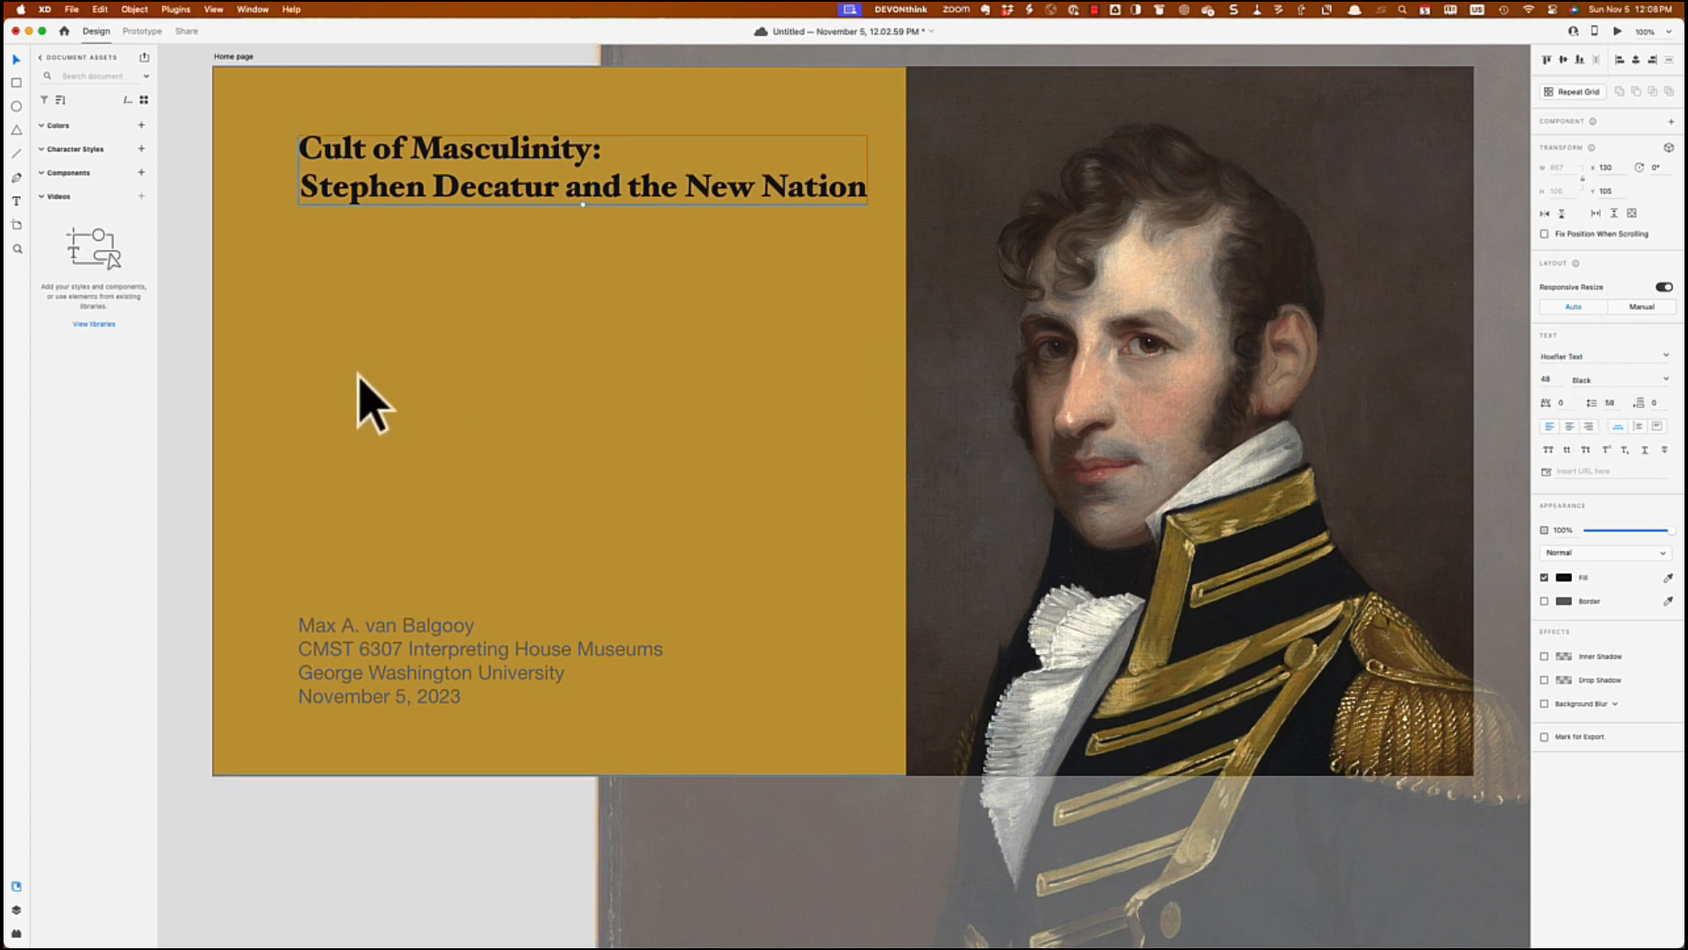
click(187, 434)
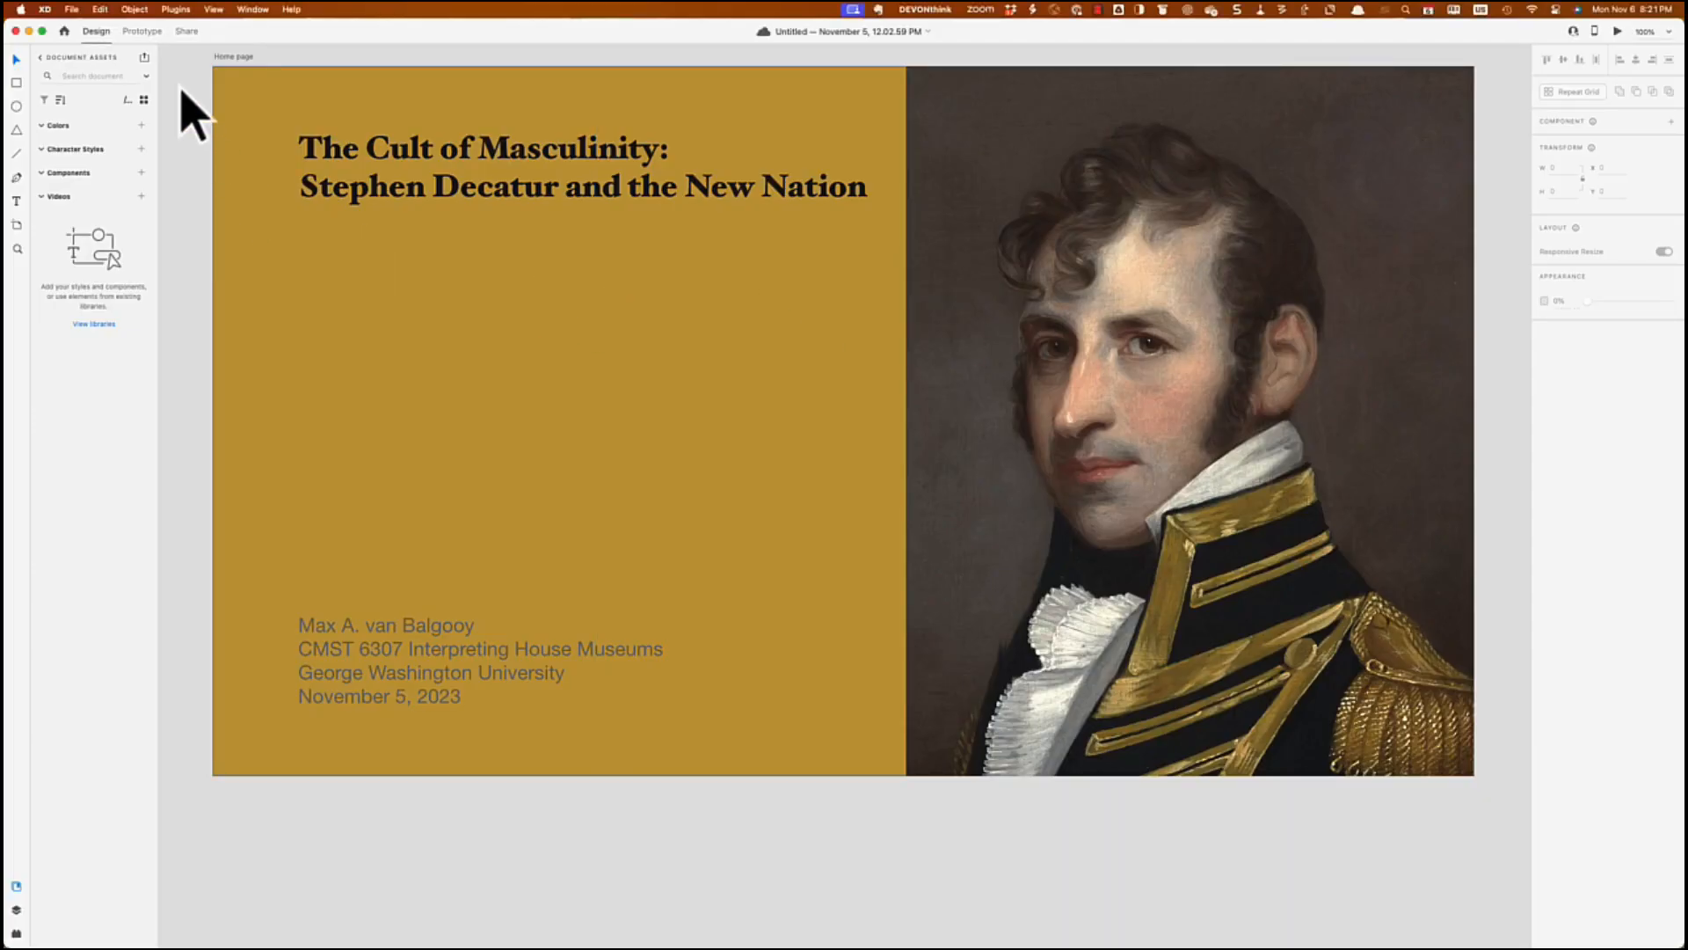
Step: Add a Web 1920 artboard and place it below and to the left of the home page, at about X -2033, Y 1210
click(213, 10)
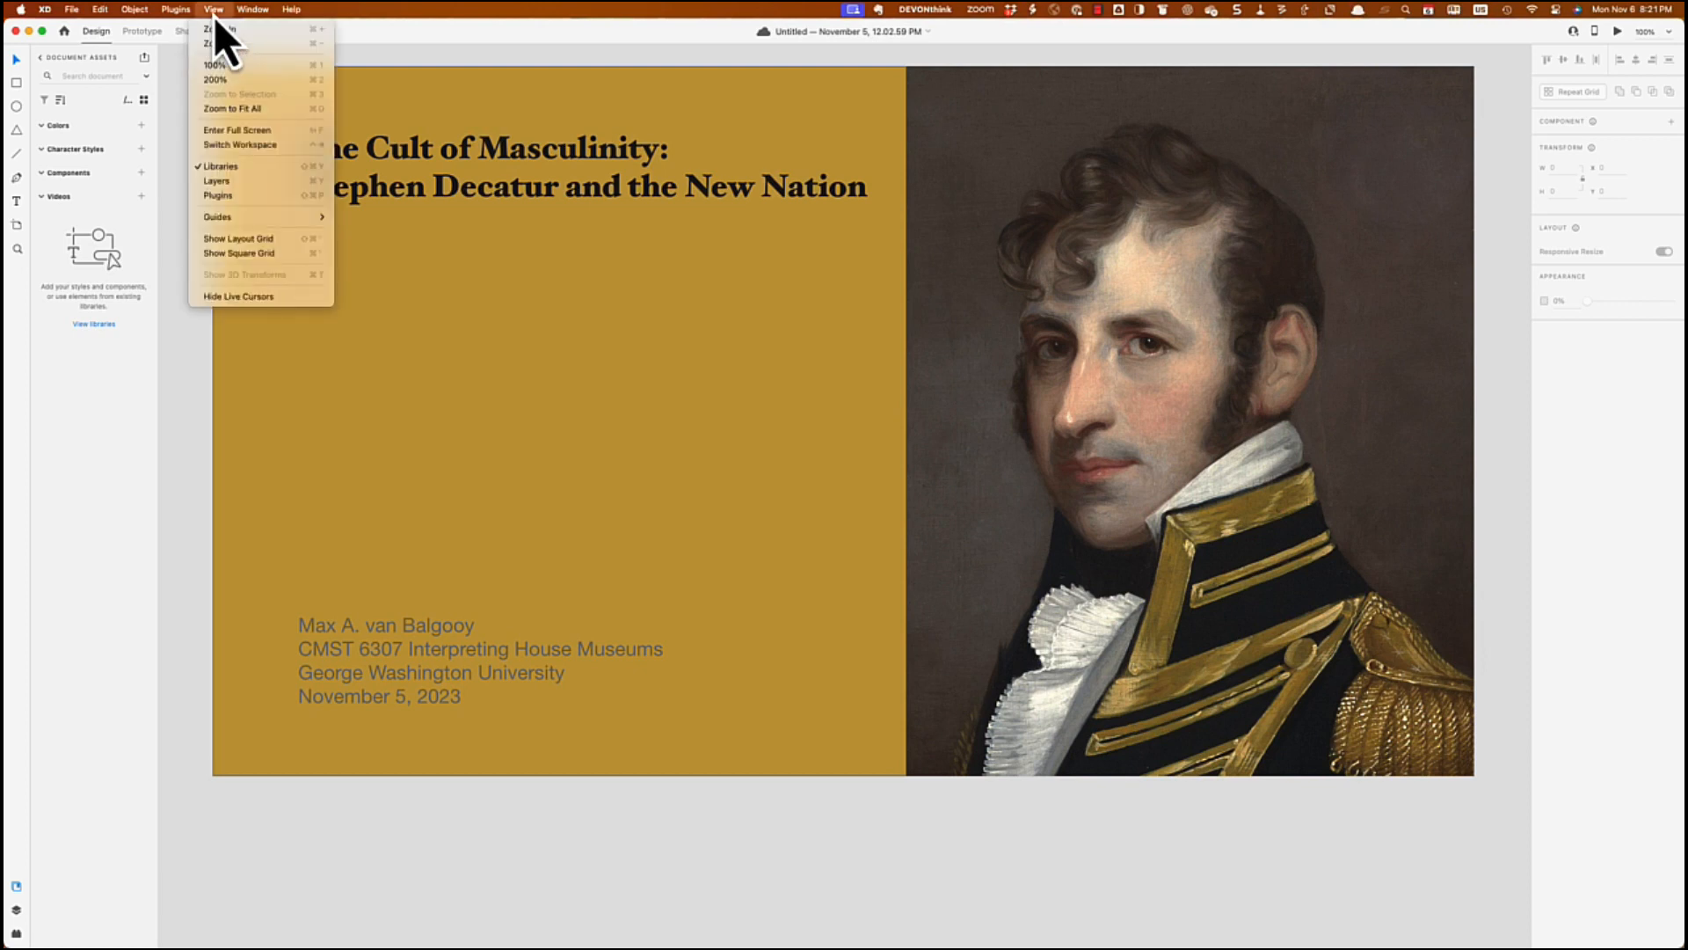
click(216, 43)
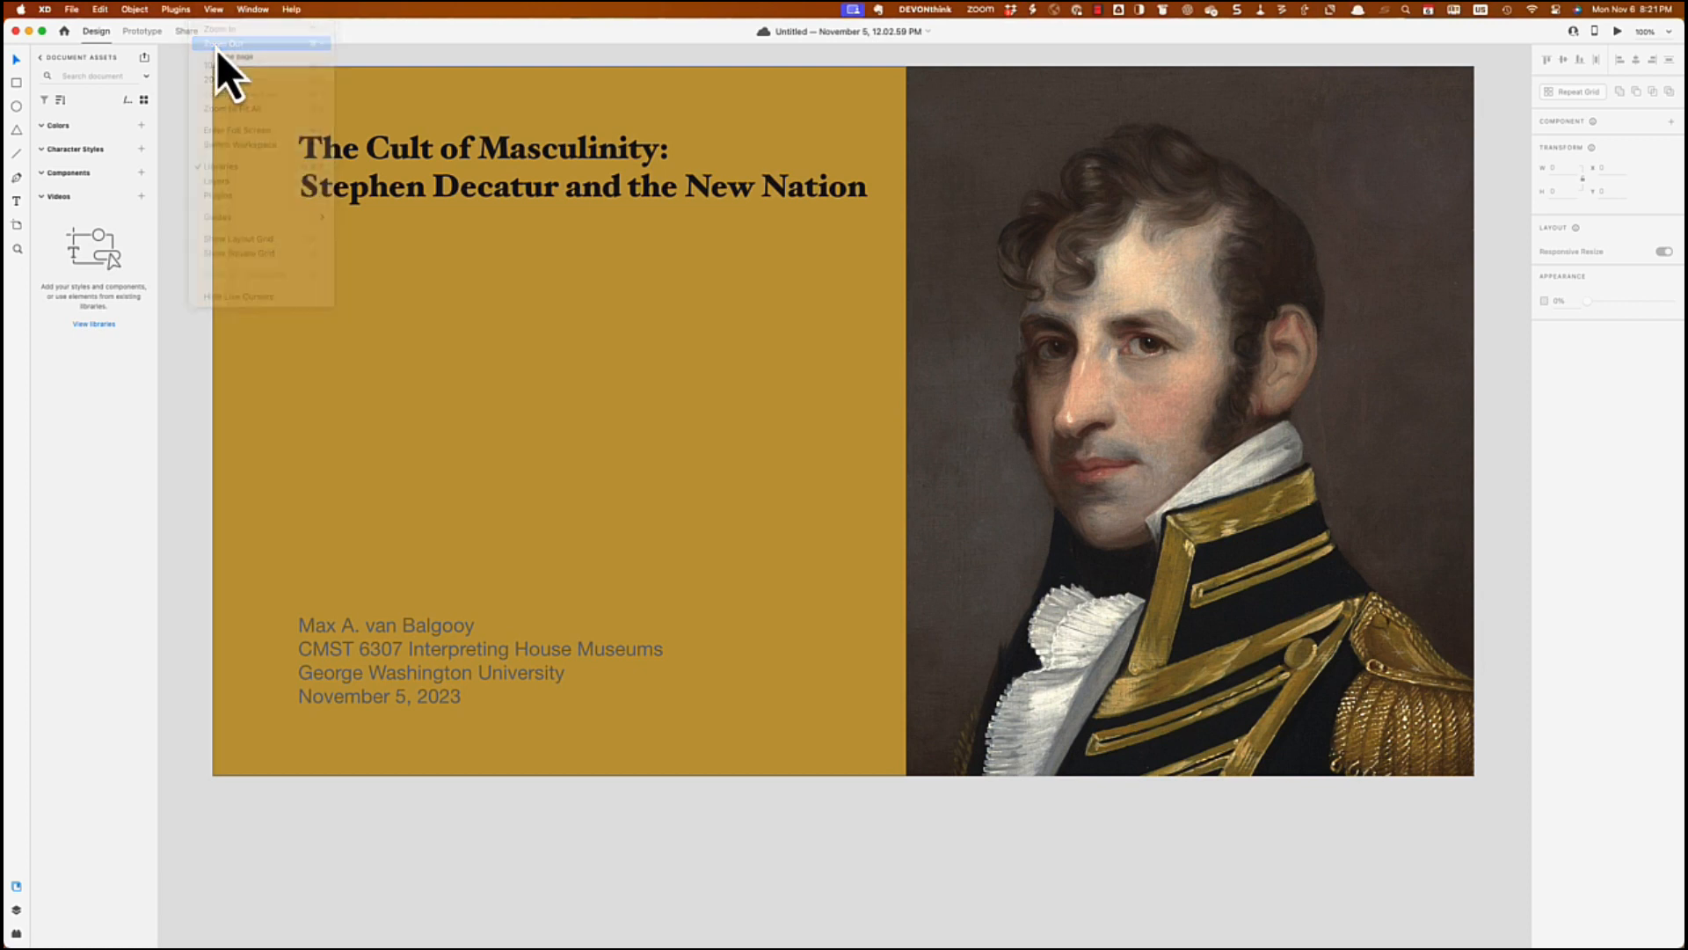
click(212, 14)
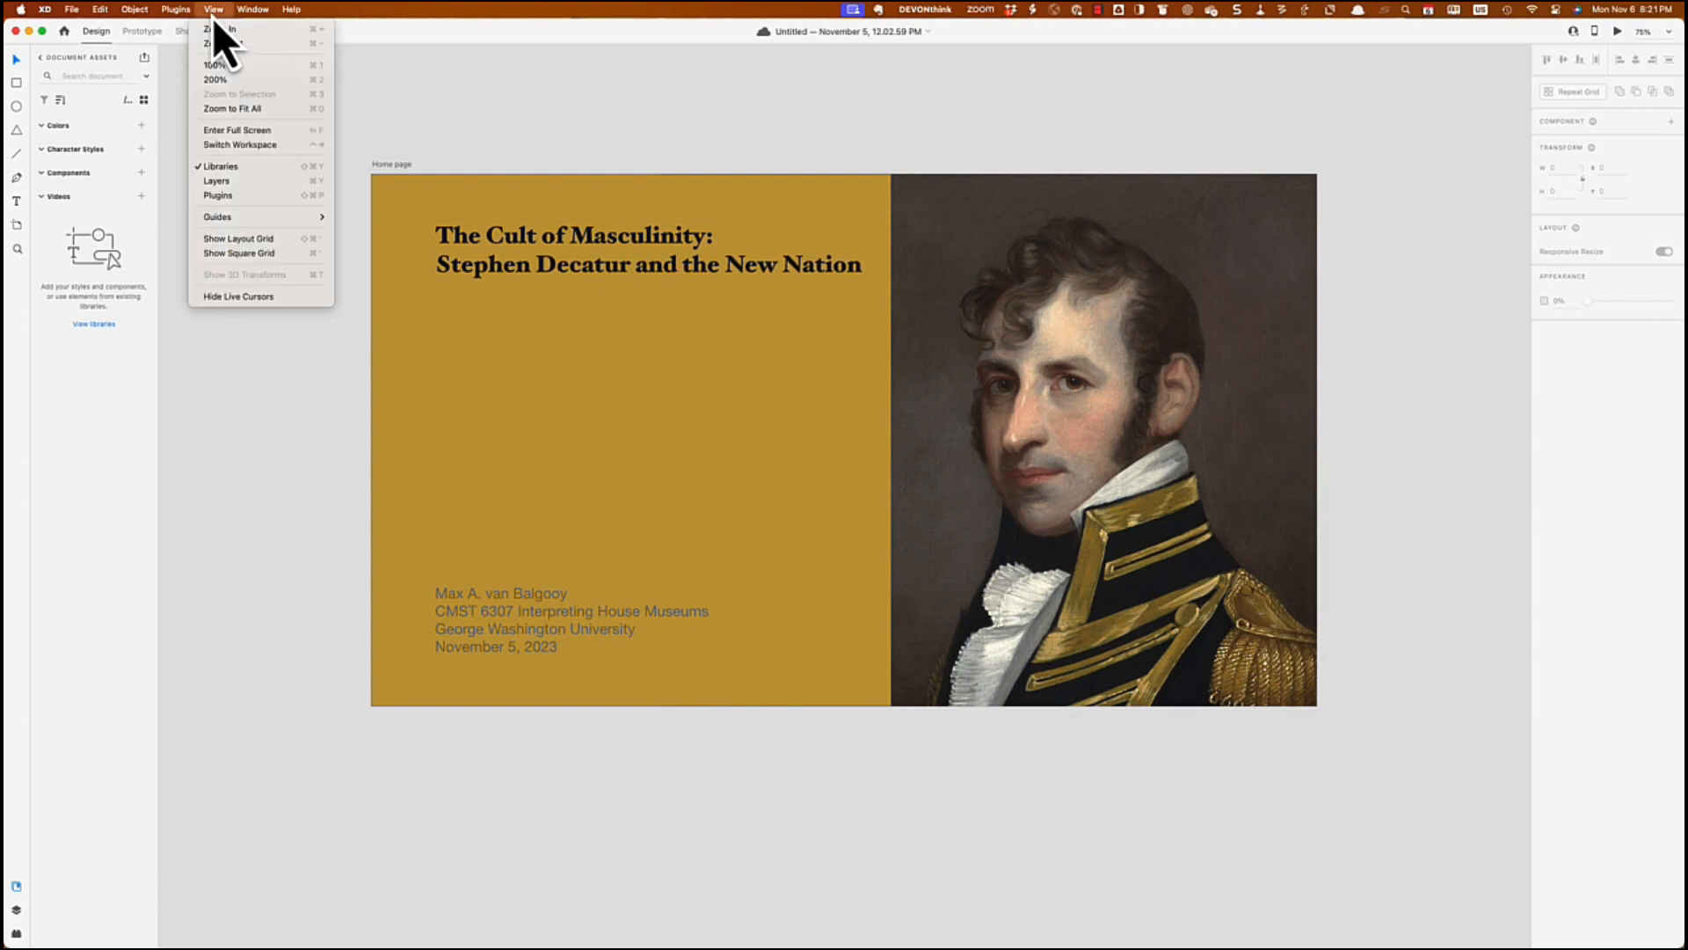
click(213, 44)
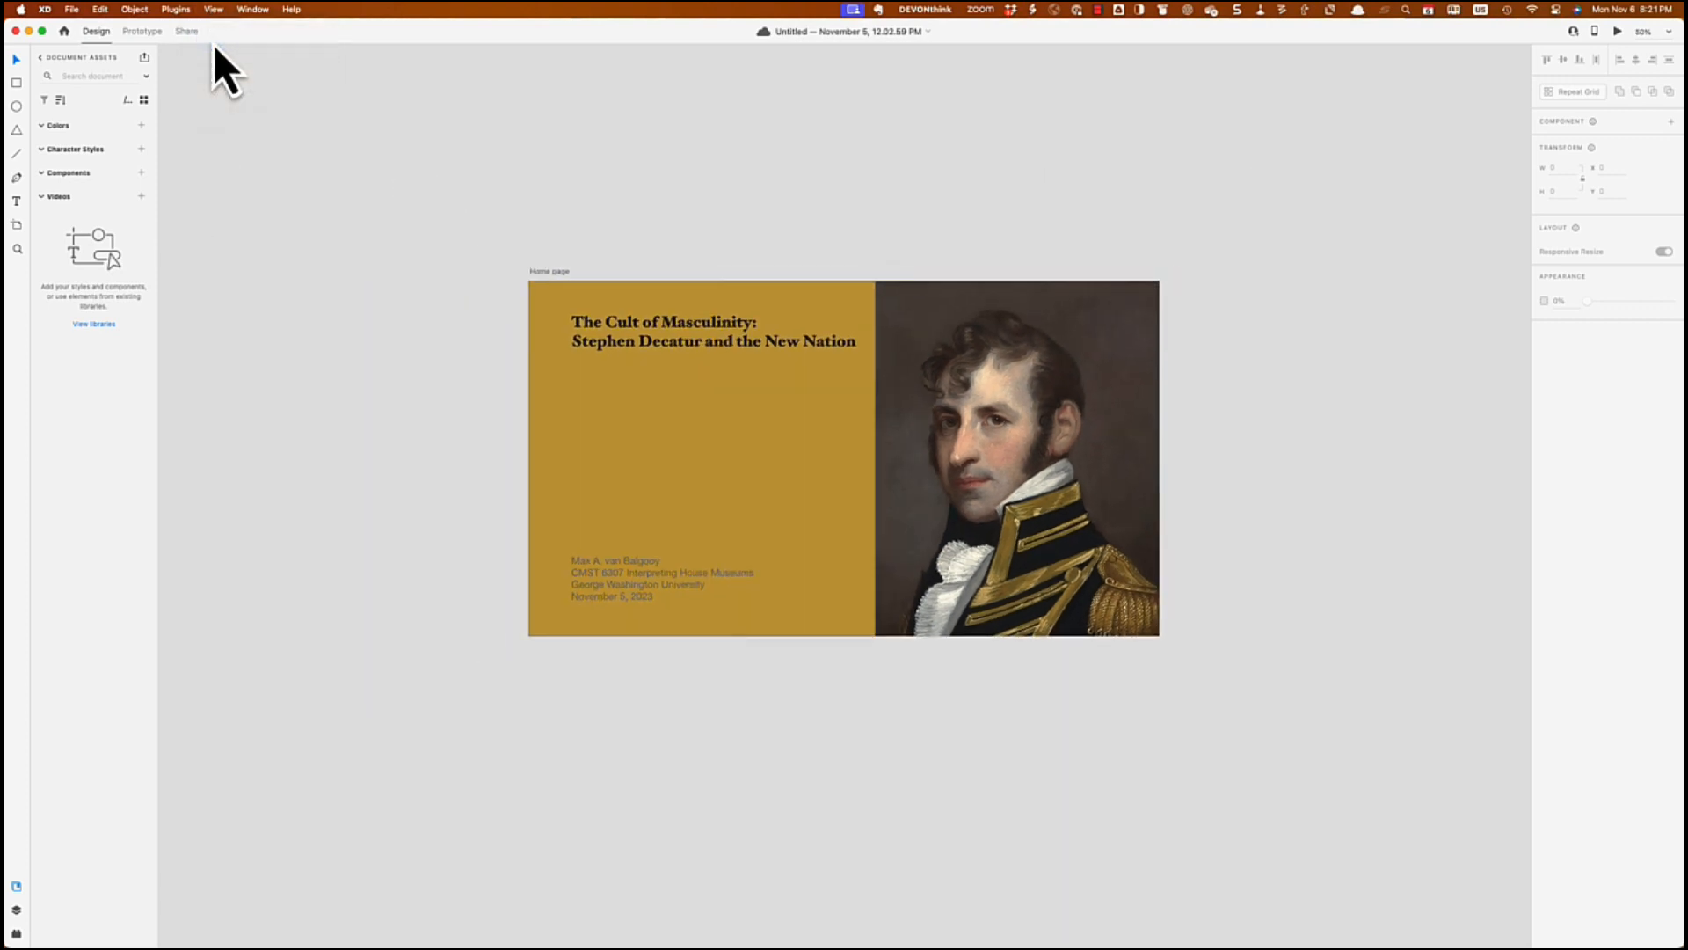
click(213, 19)
click(214, 44)
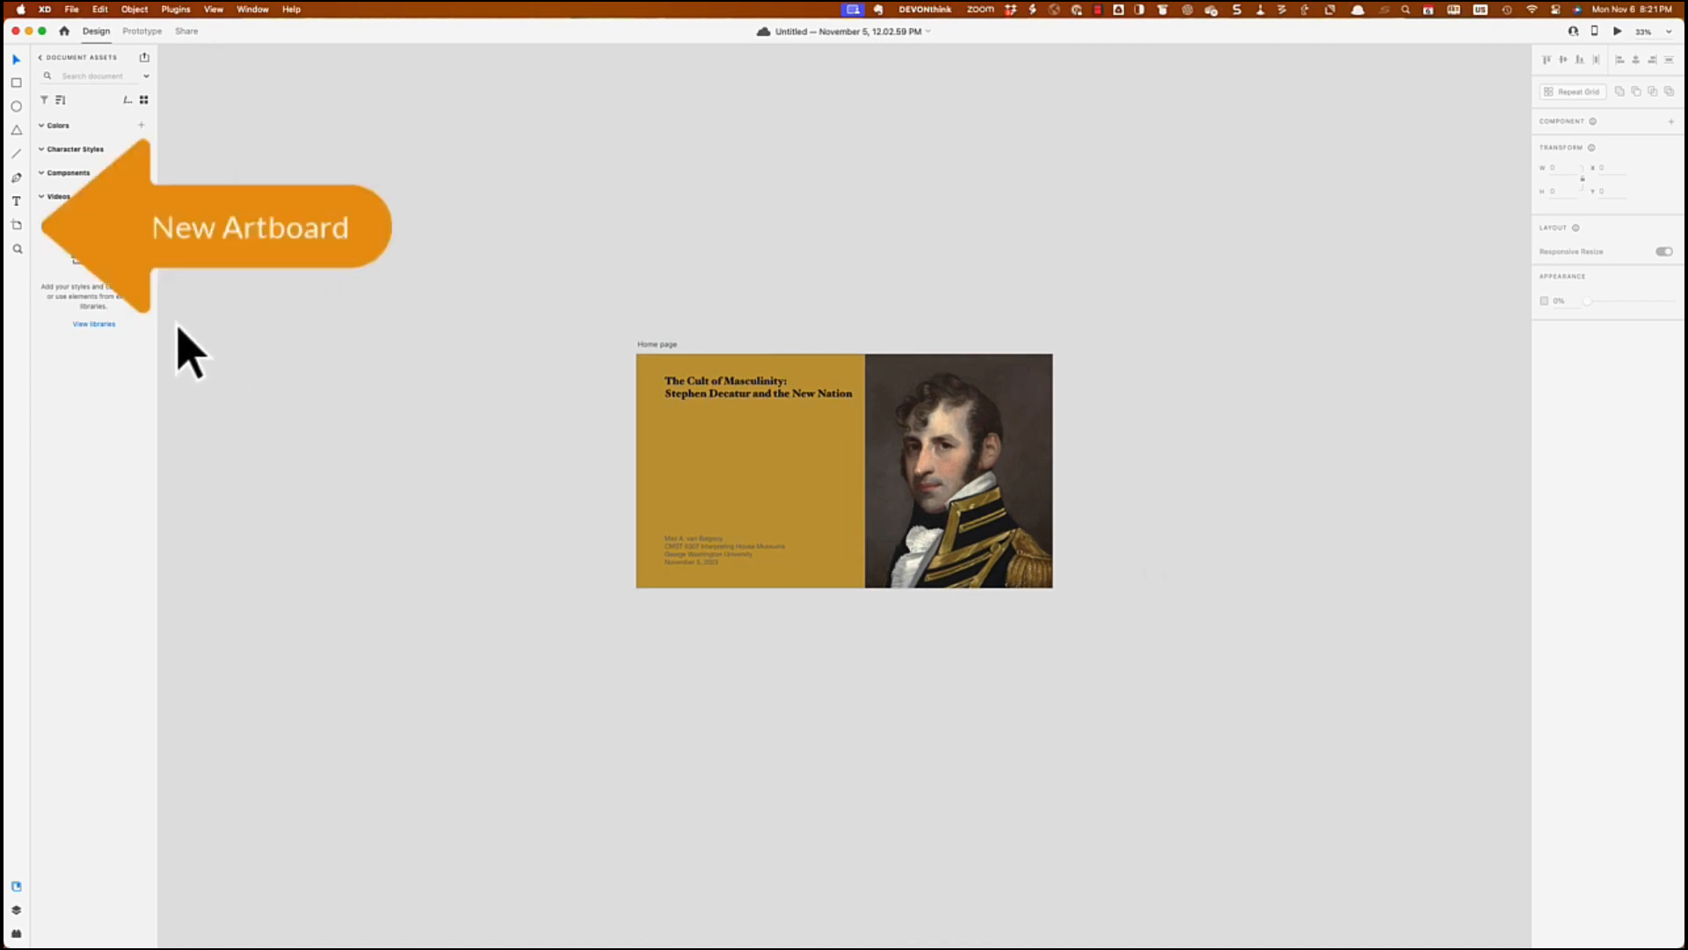
click(18, 229)
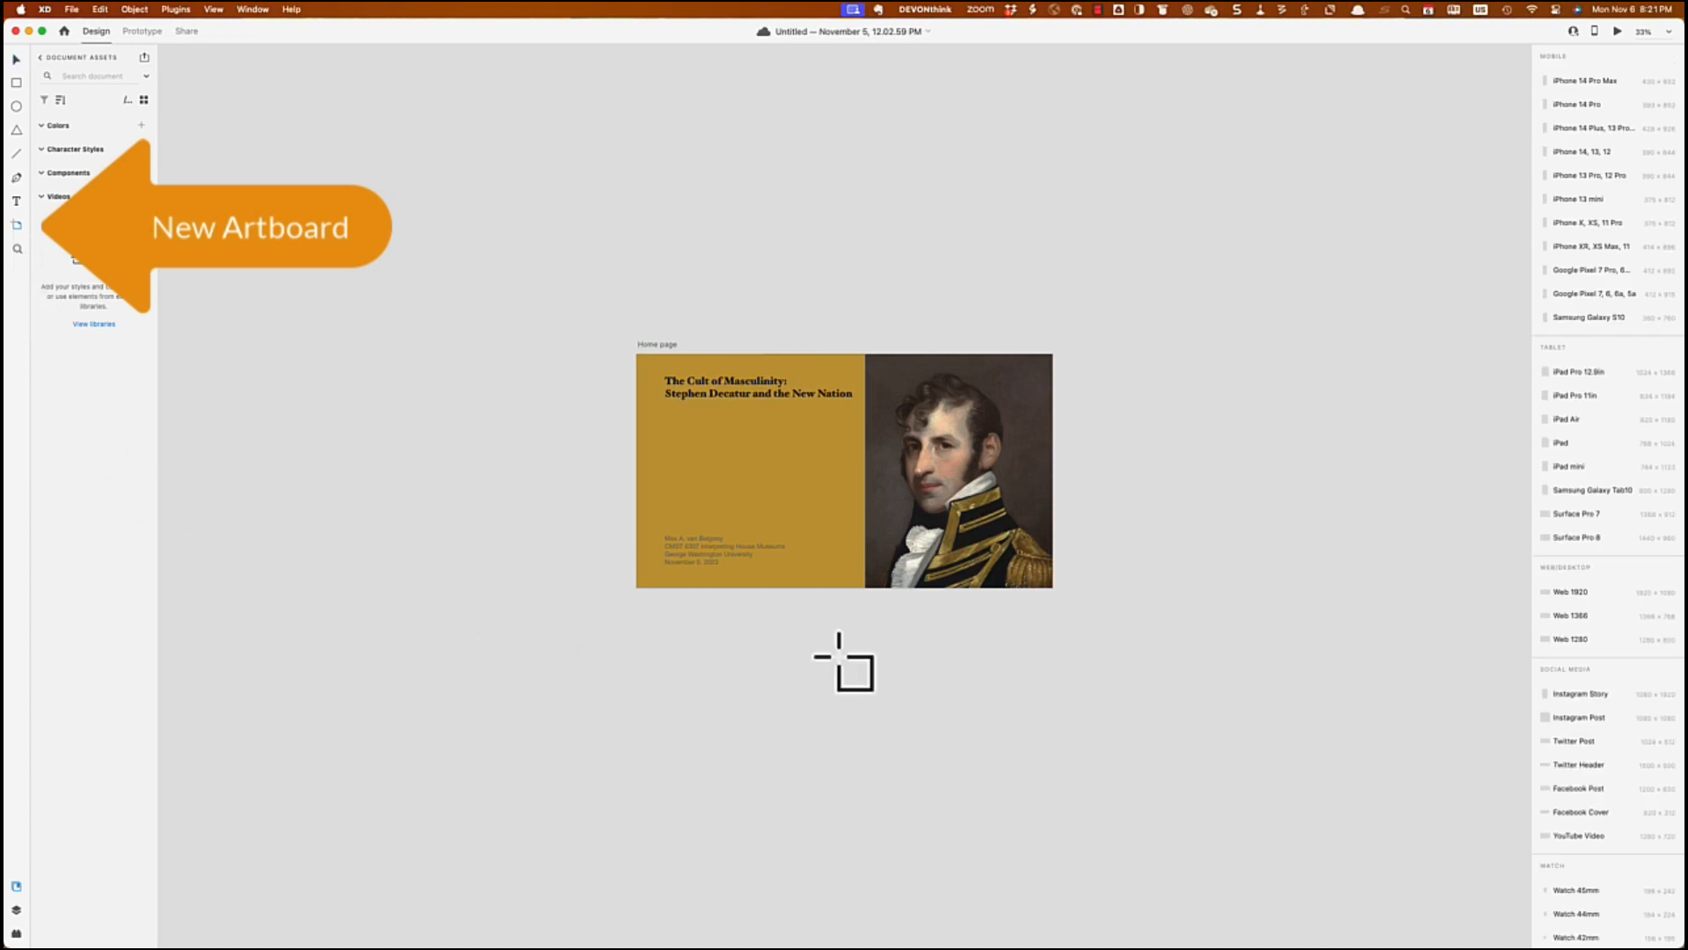
click(1569, 592)
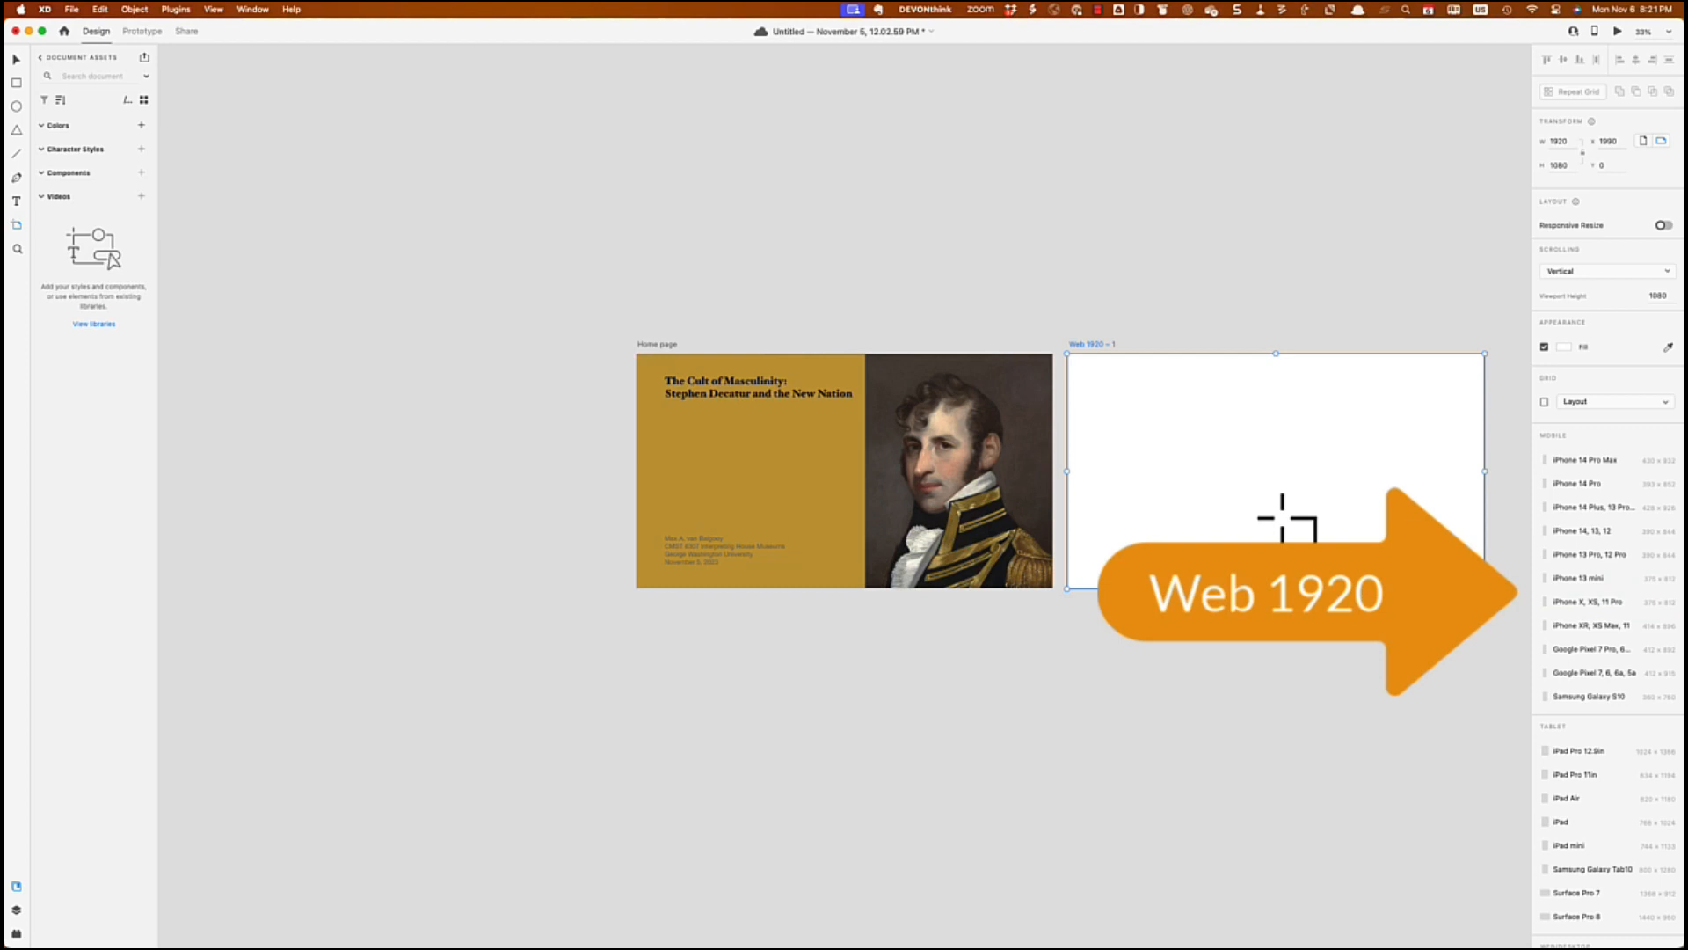
click(18, 69)
drag(1161, 432, 307, 700)
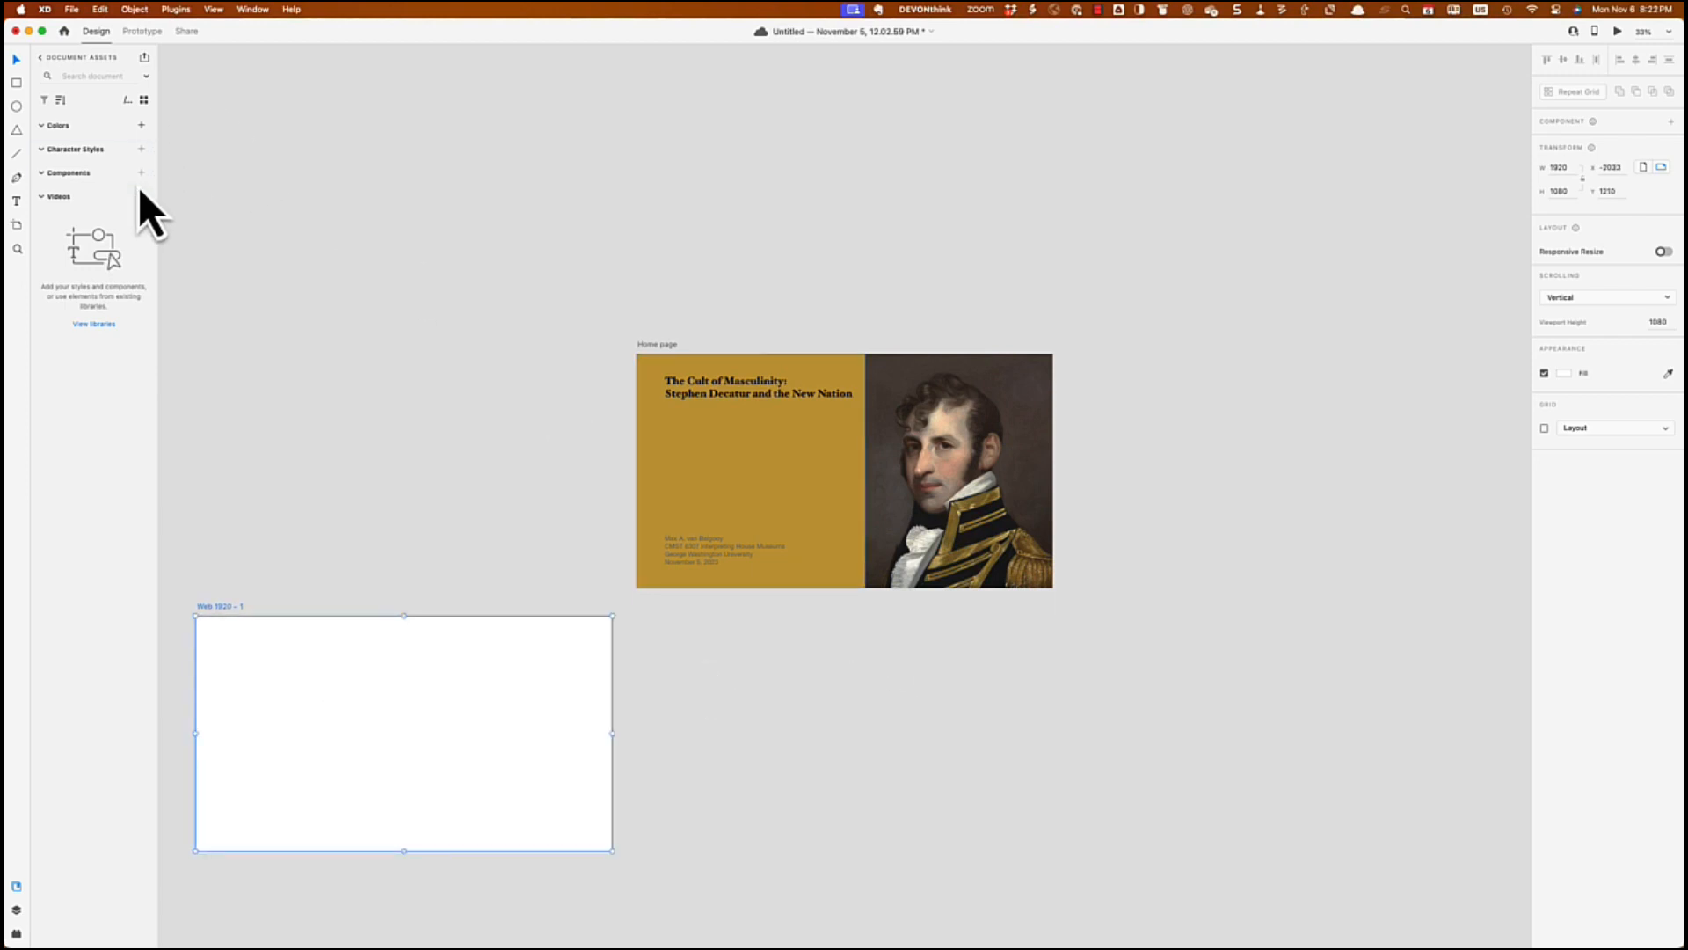
Step: Add two more Web 1920 artboards in the same row, beside the first blank one
click(19, 231)
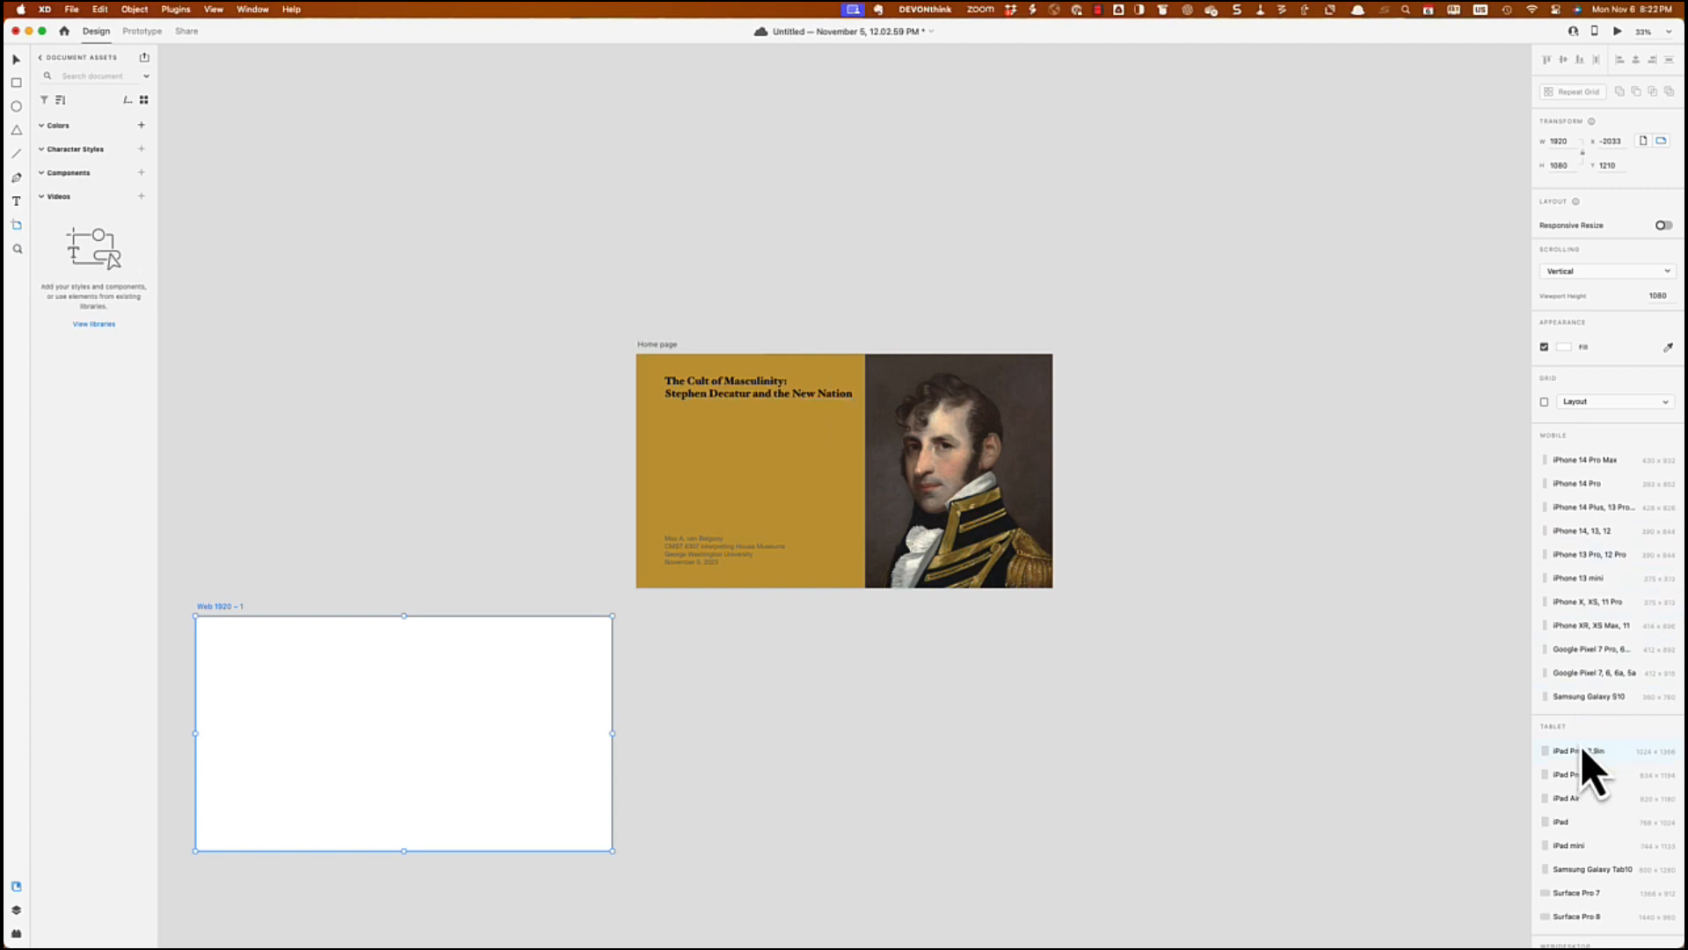
scroll(1580, 745, down, 5)
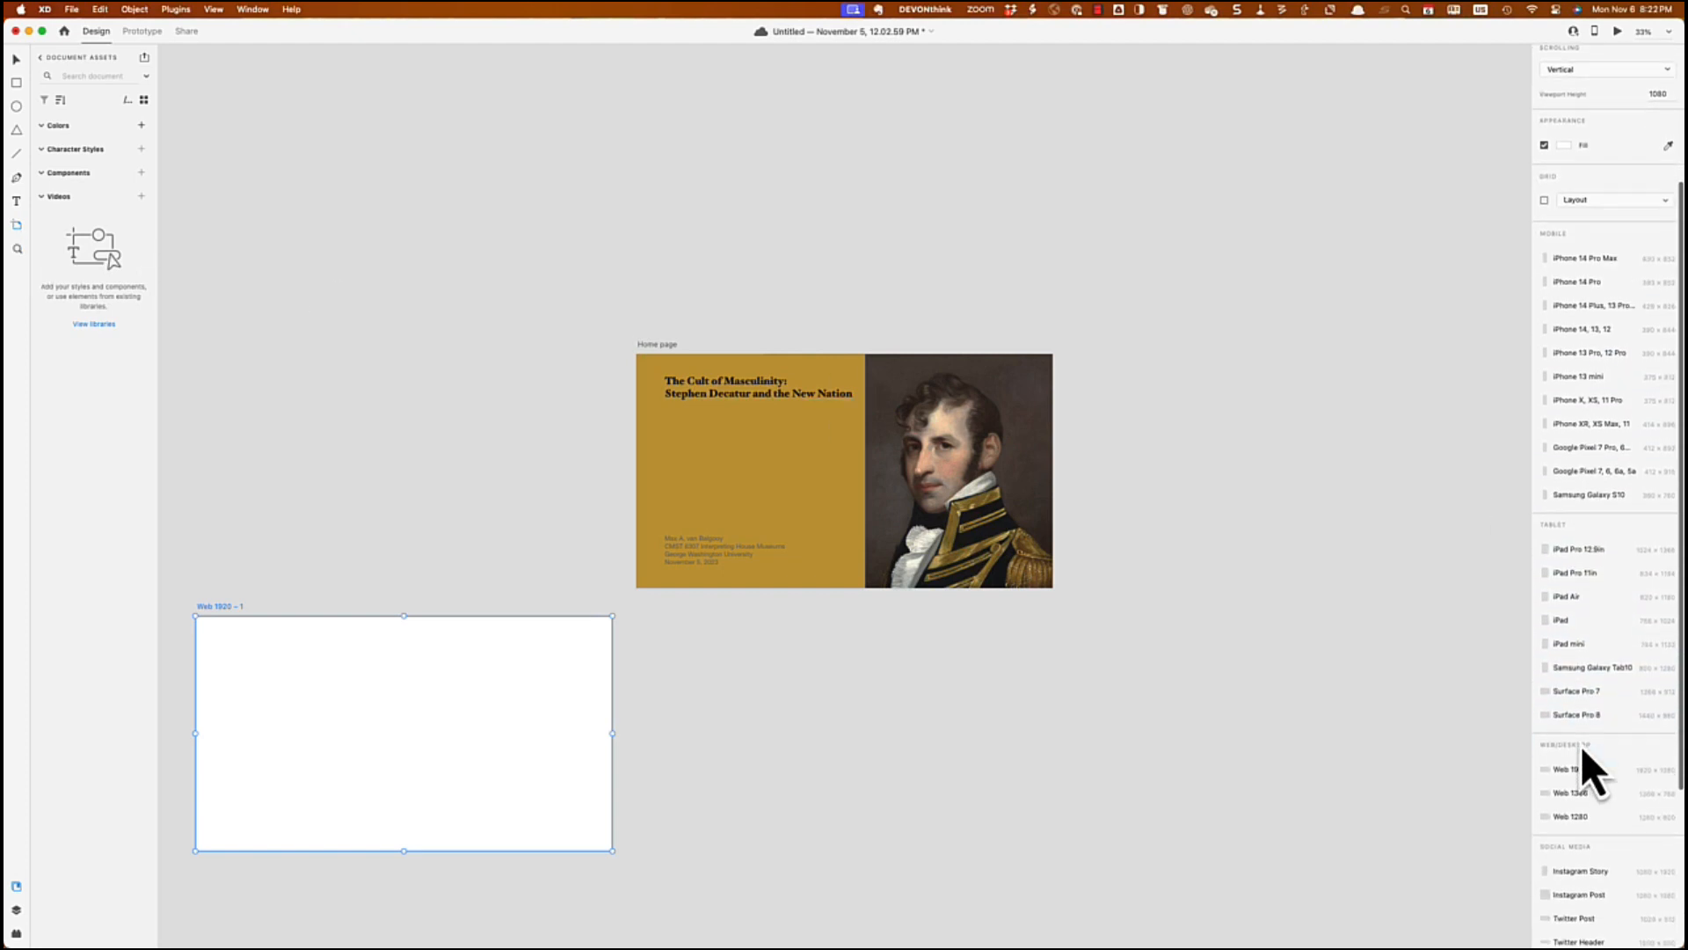
click(1575, 777)
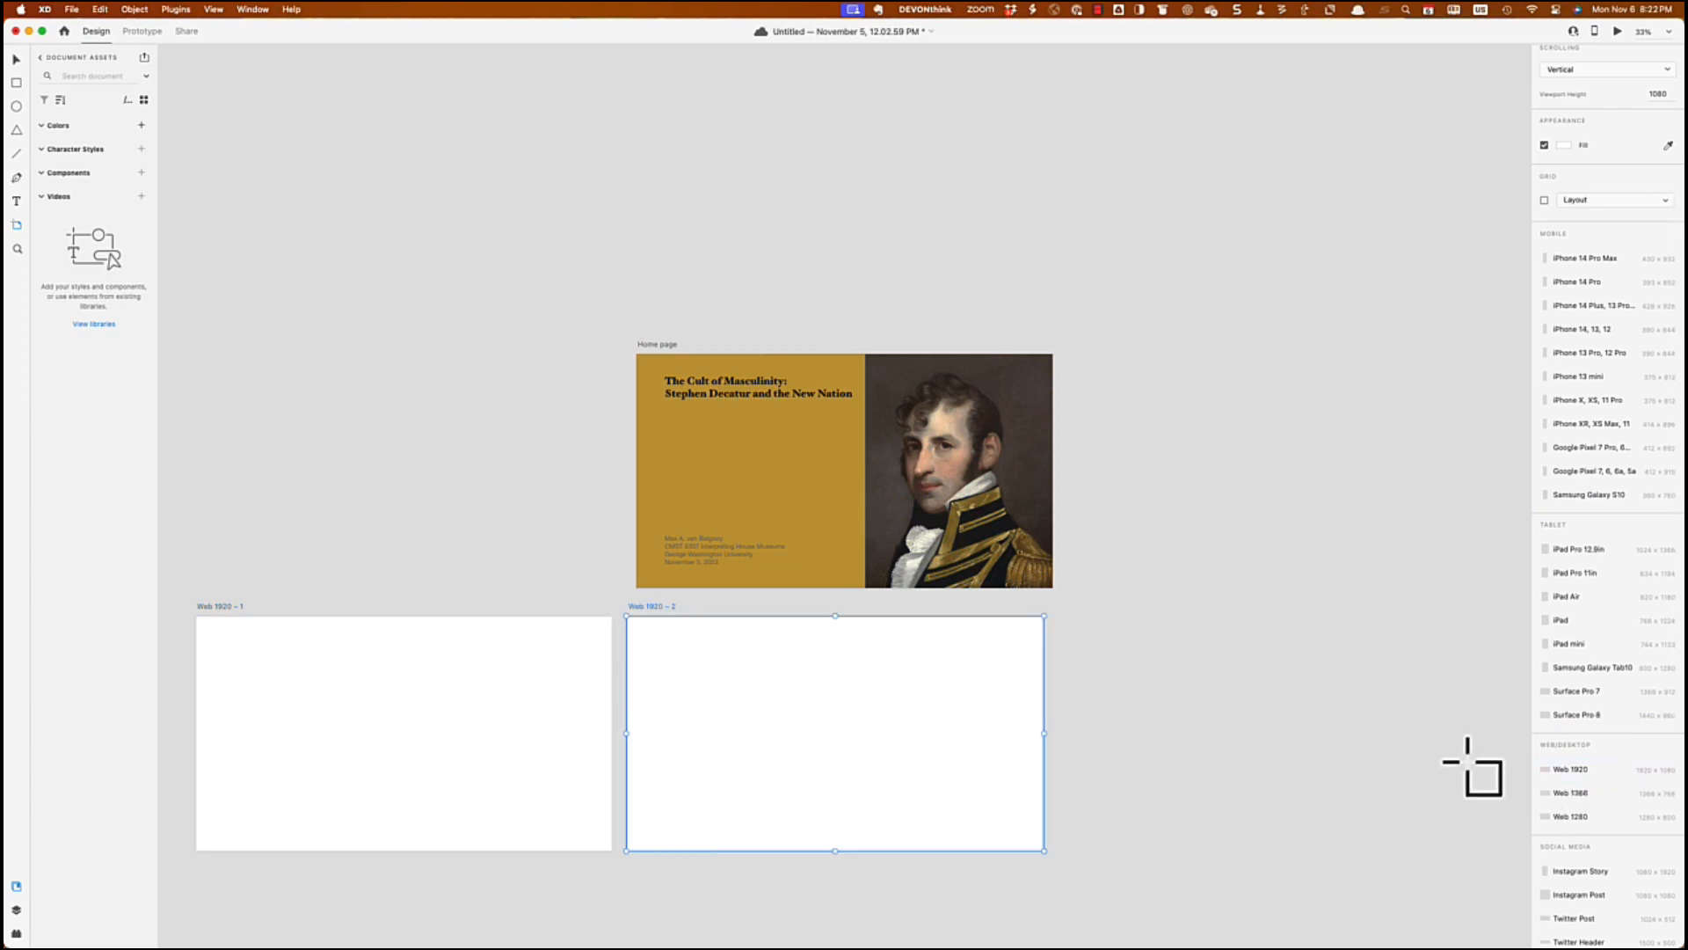
click(1575, 774)
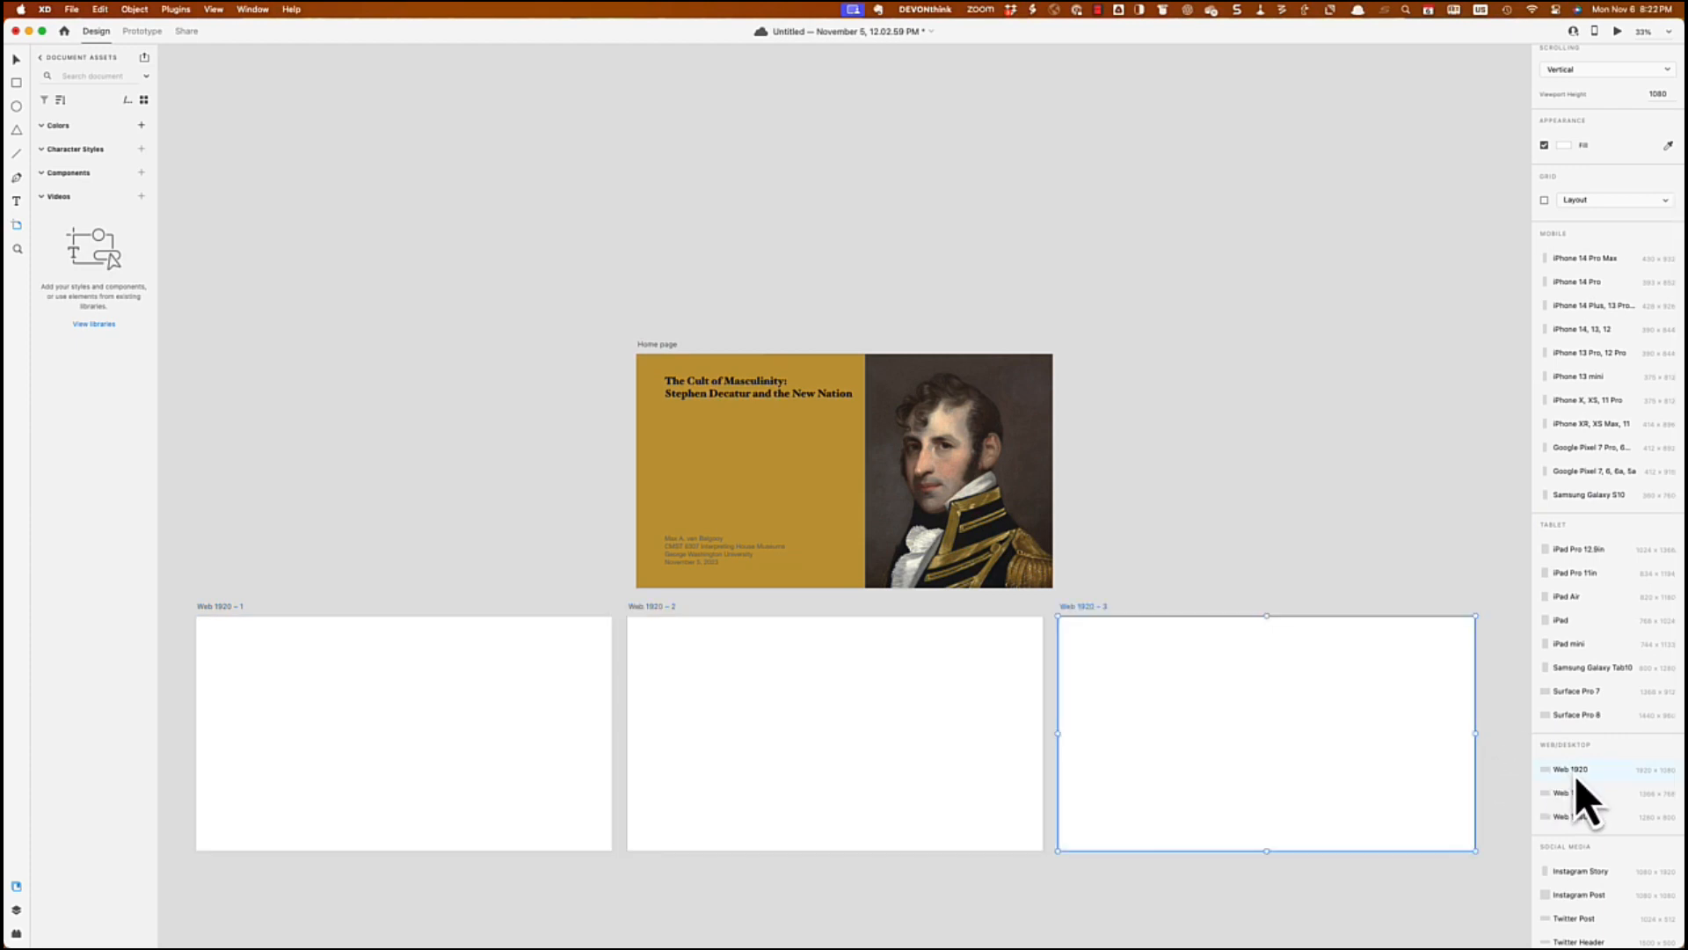
Step: Duplicate the row of three blank artboards and align the copies directly beneath it, at X -2033, Y 2392
scroll(1263, 441, down, 10)
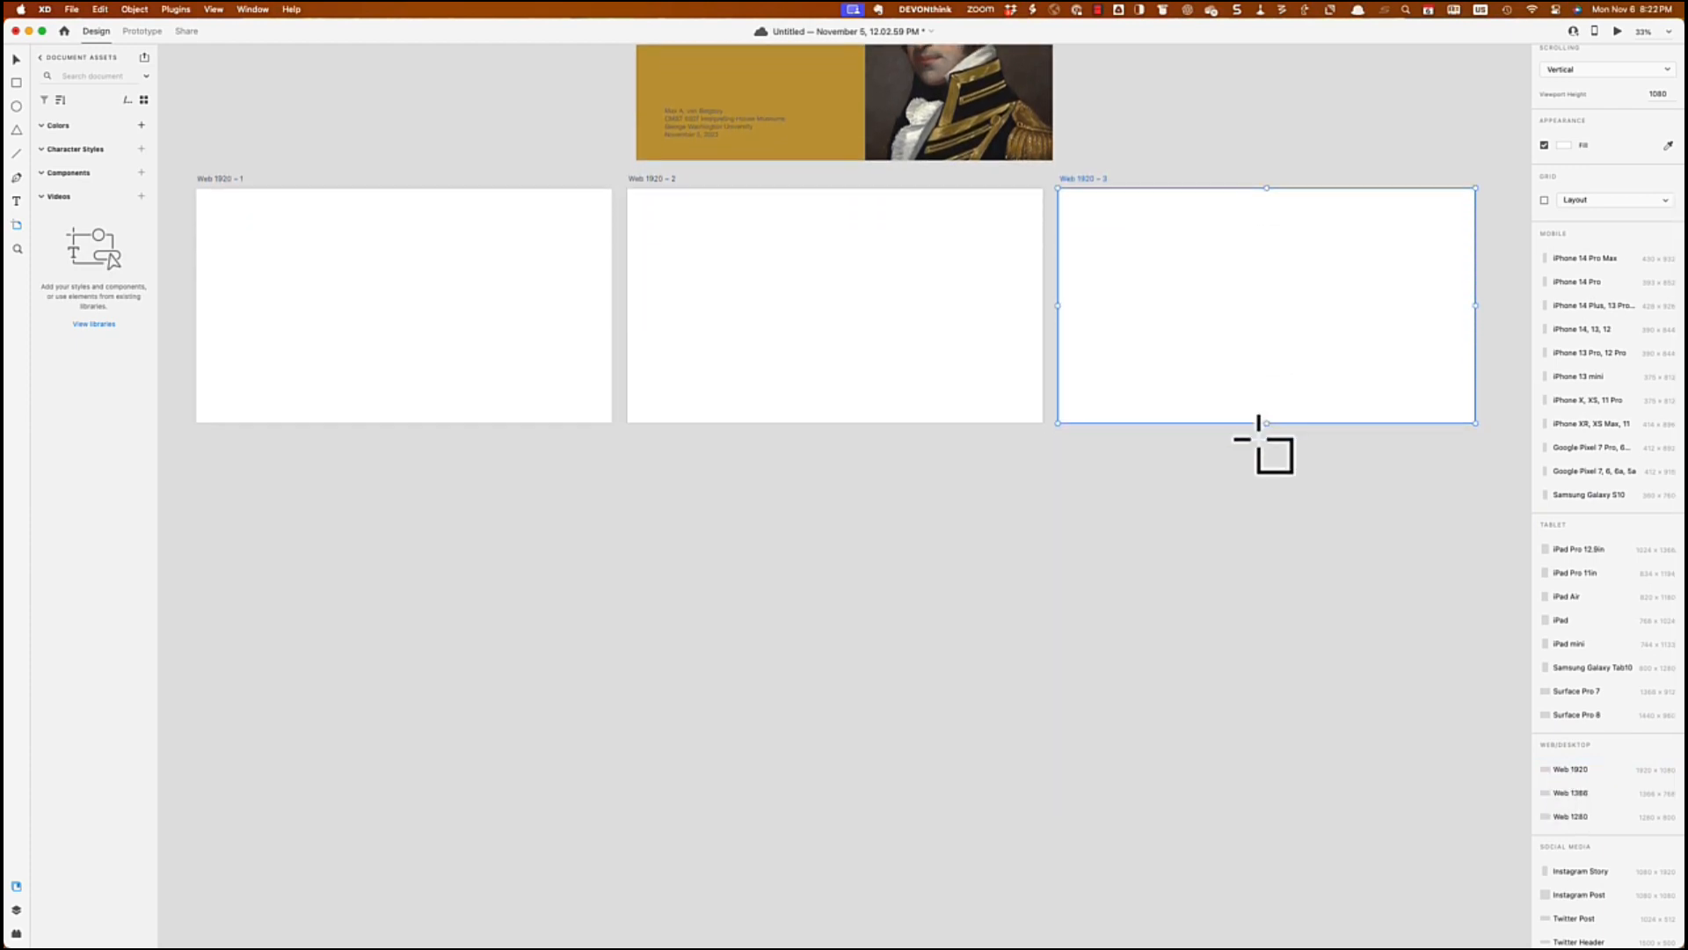
click(15, 59)
drag(257, 499, 1332, 164)
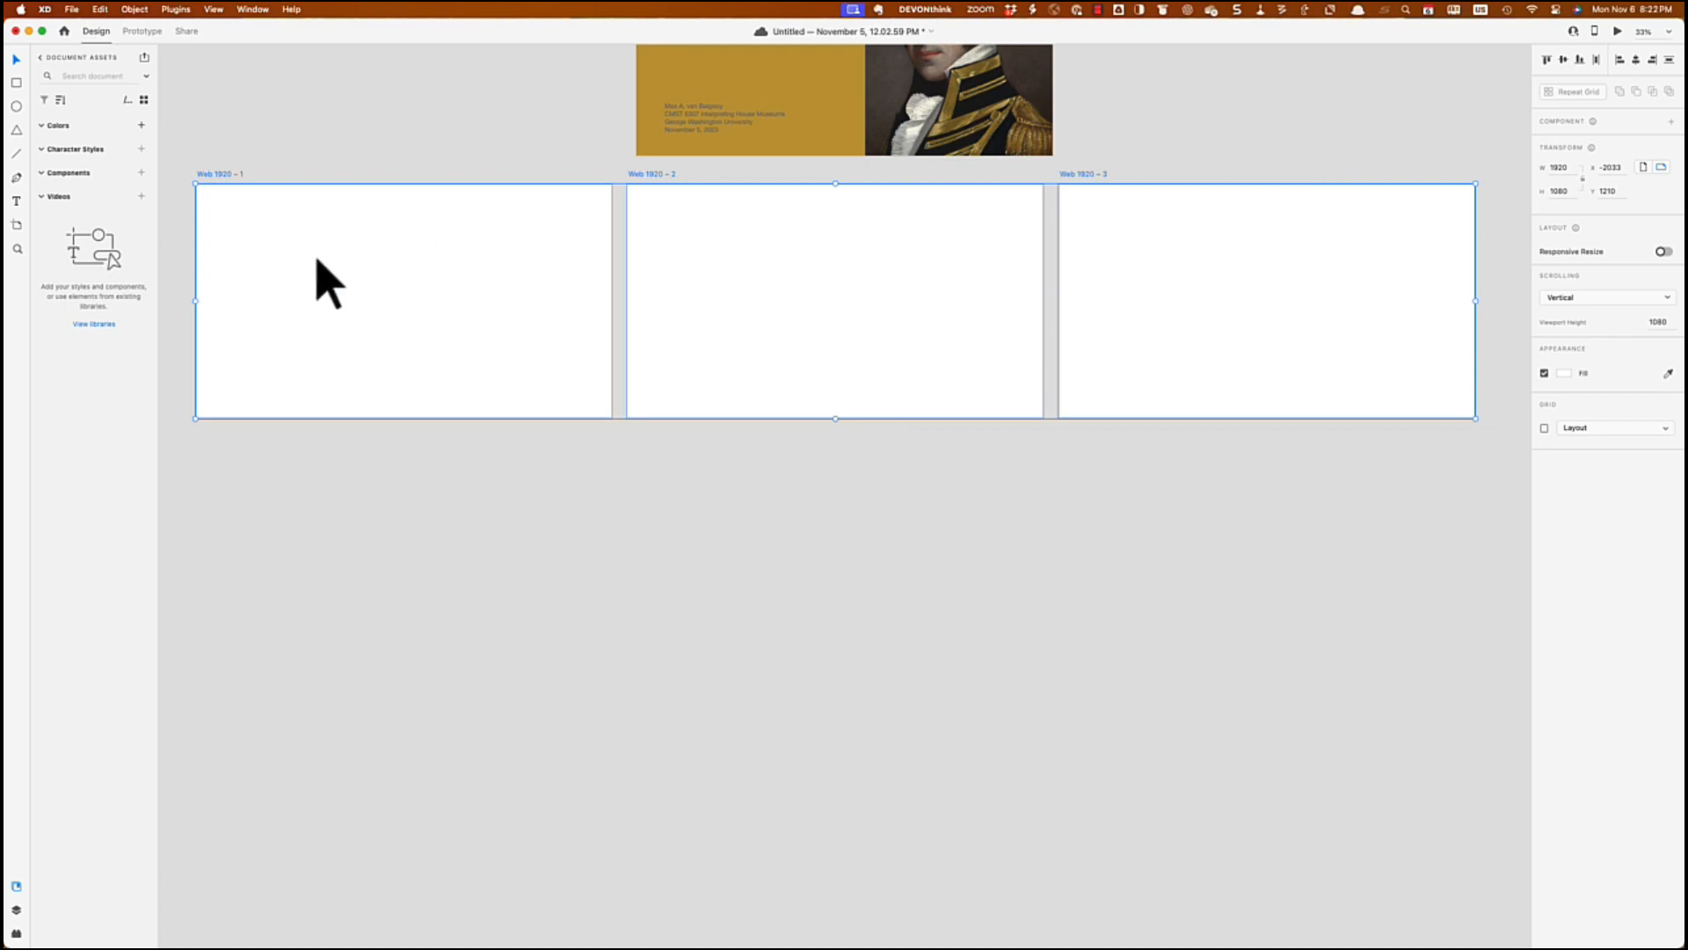
click(321, 482)
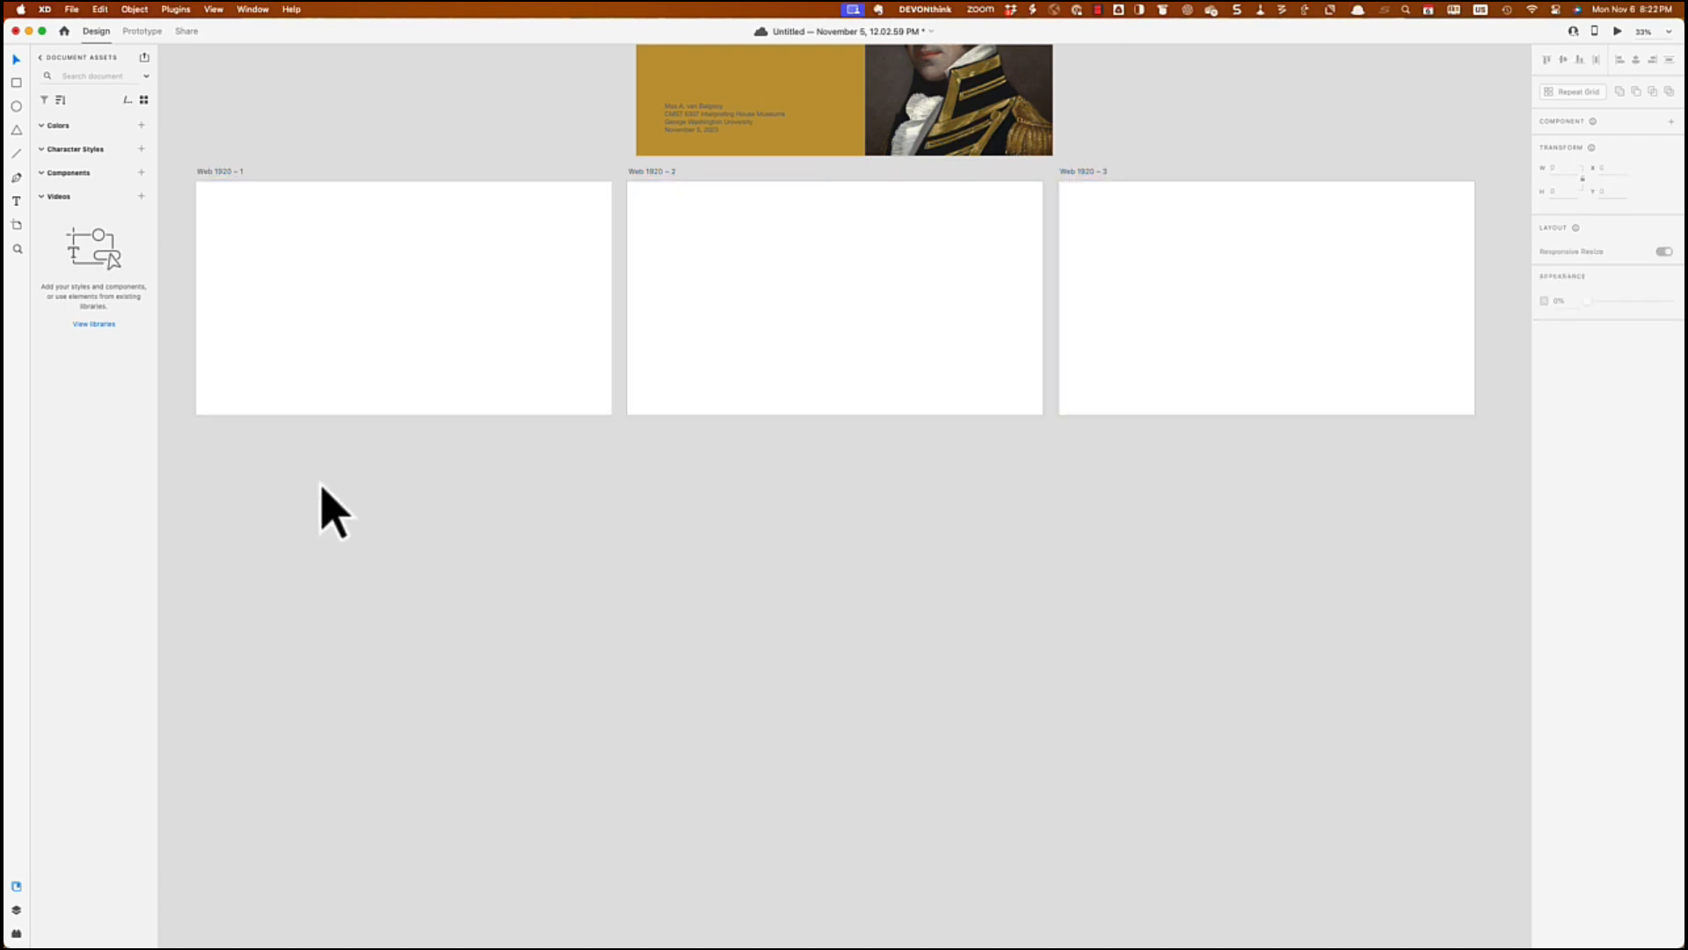
right_click(314, 505)
click(334, 509)
drag(715, 528, 387, 793)
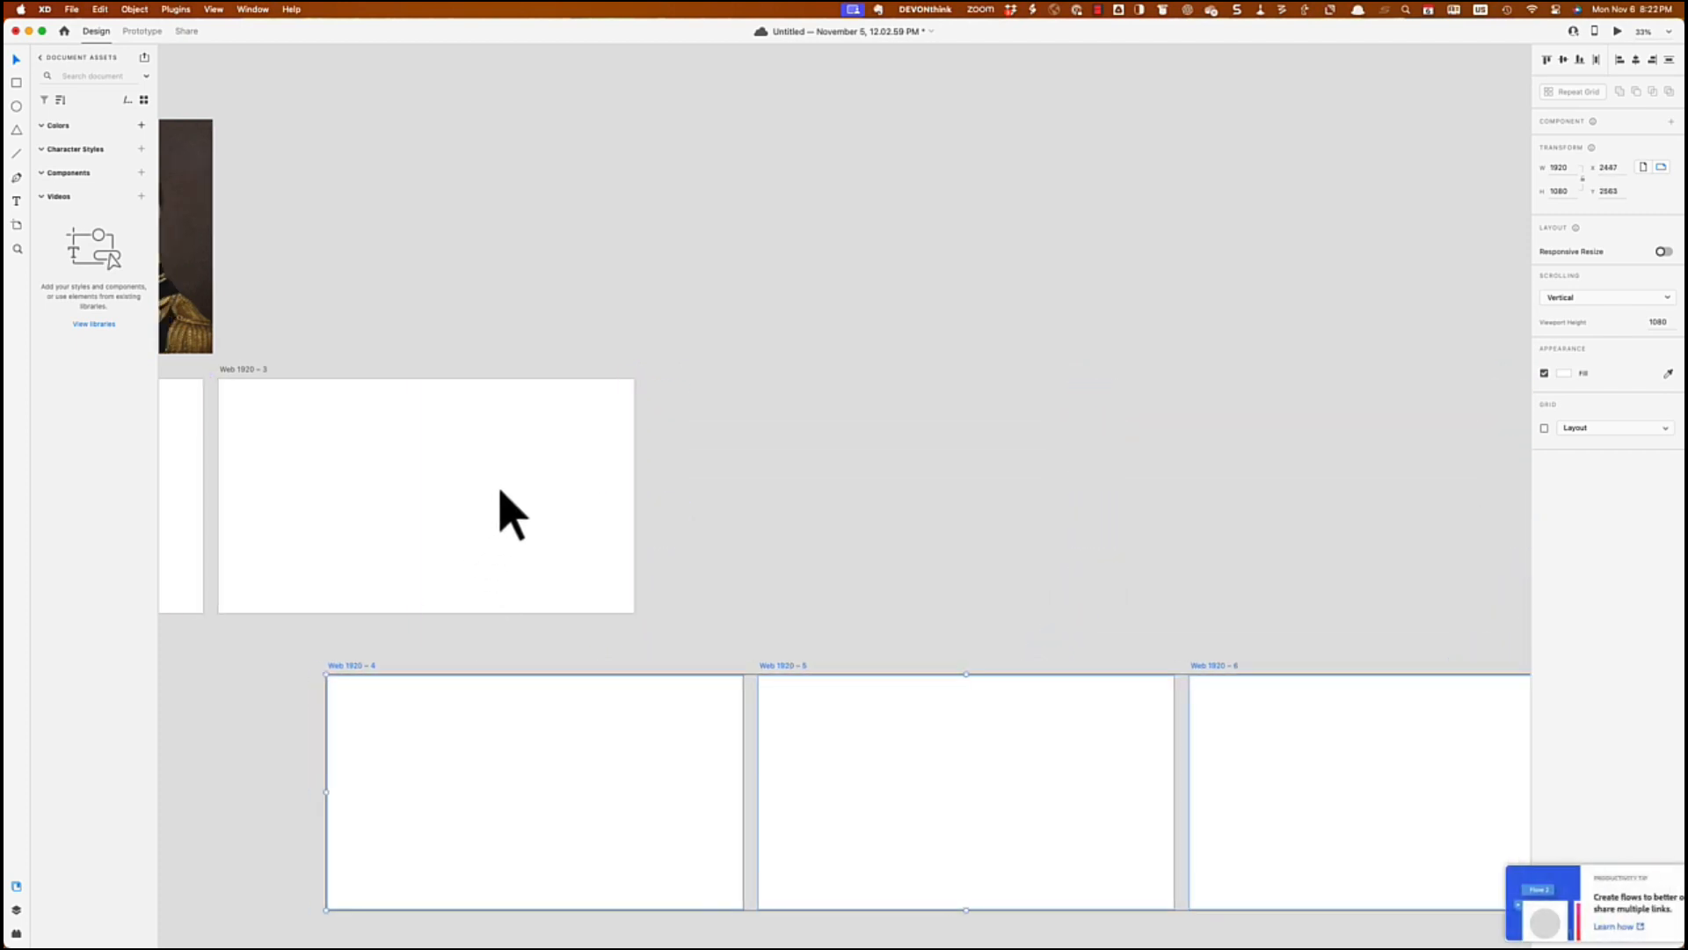
scroll(493, 509, left, 10)
scroll(510, 514, left, 2)
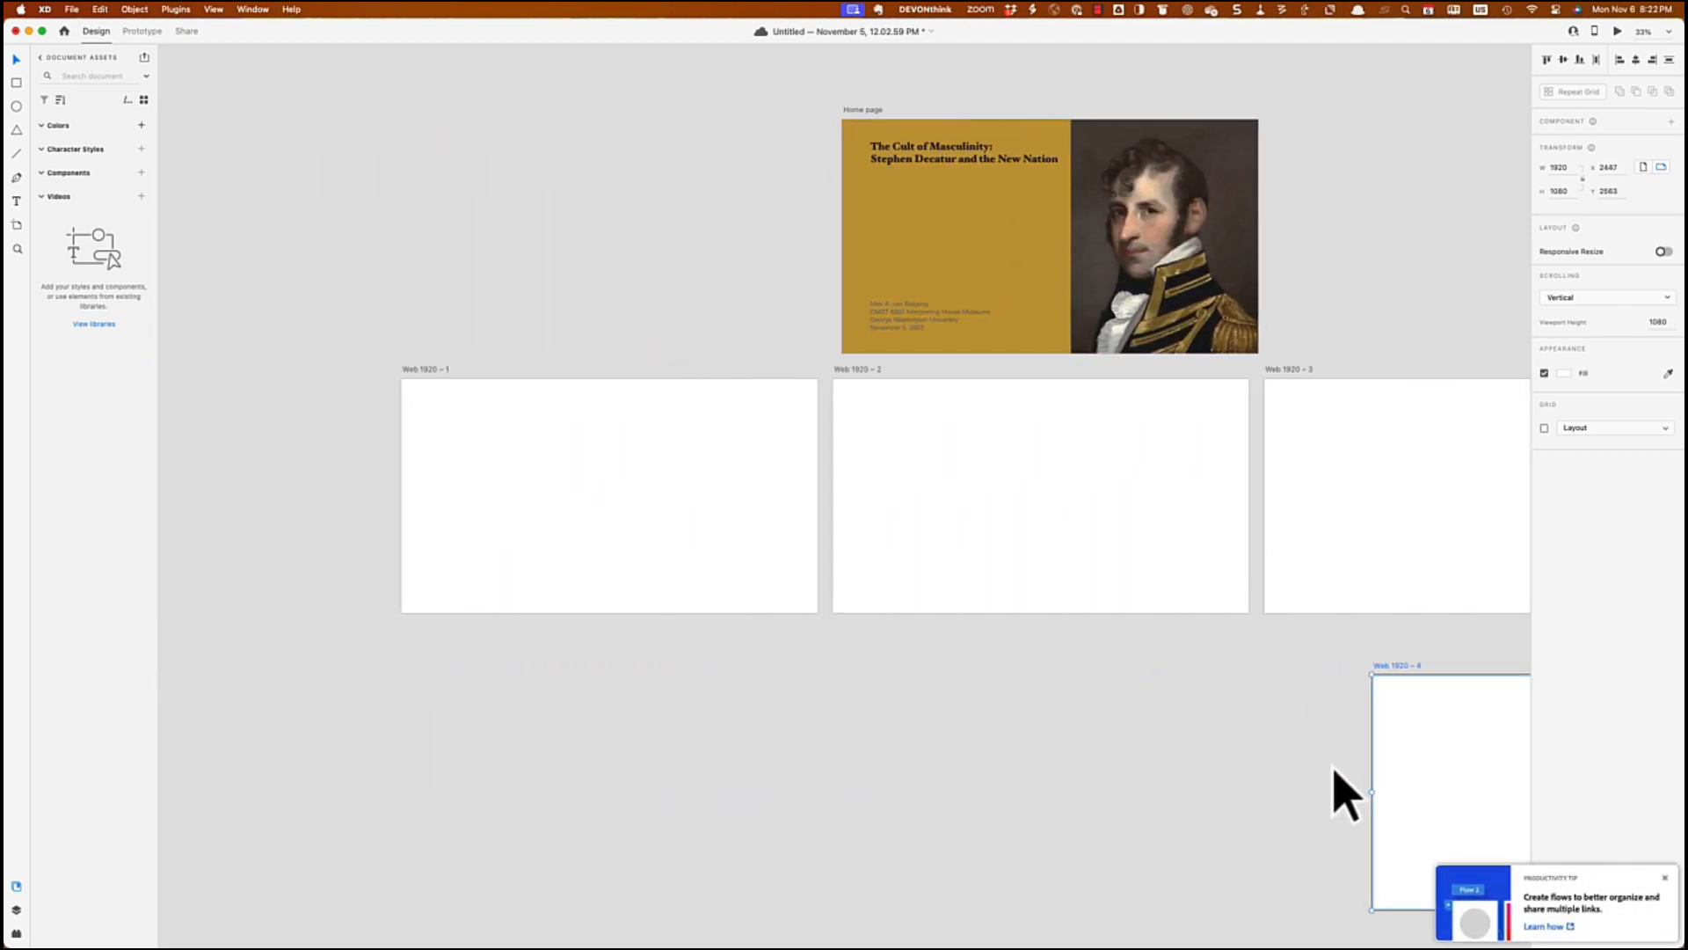
drag(1432, 783, 498, 747)
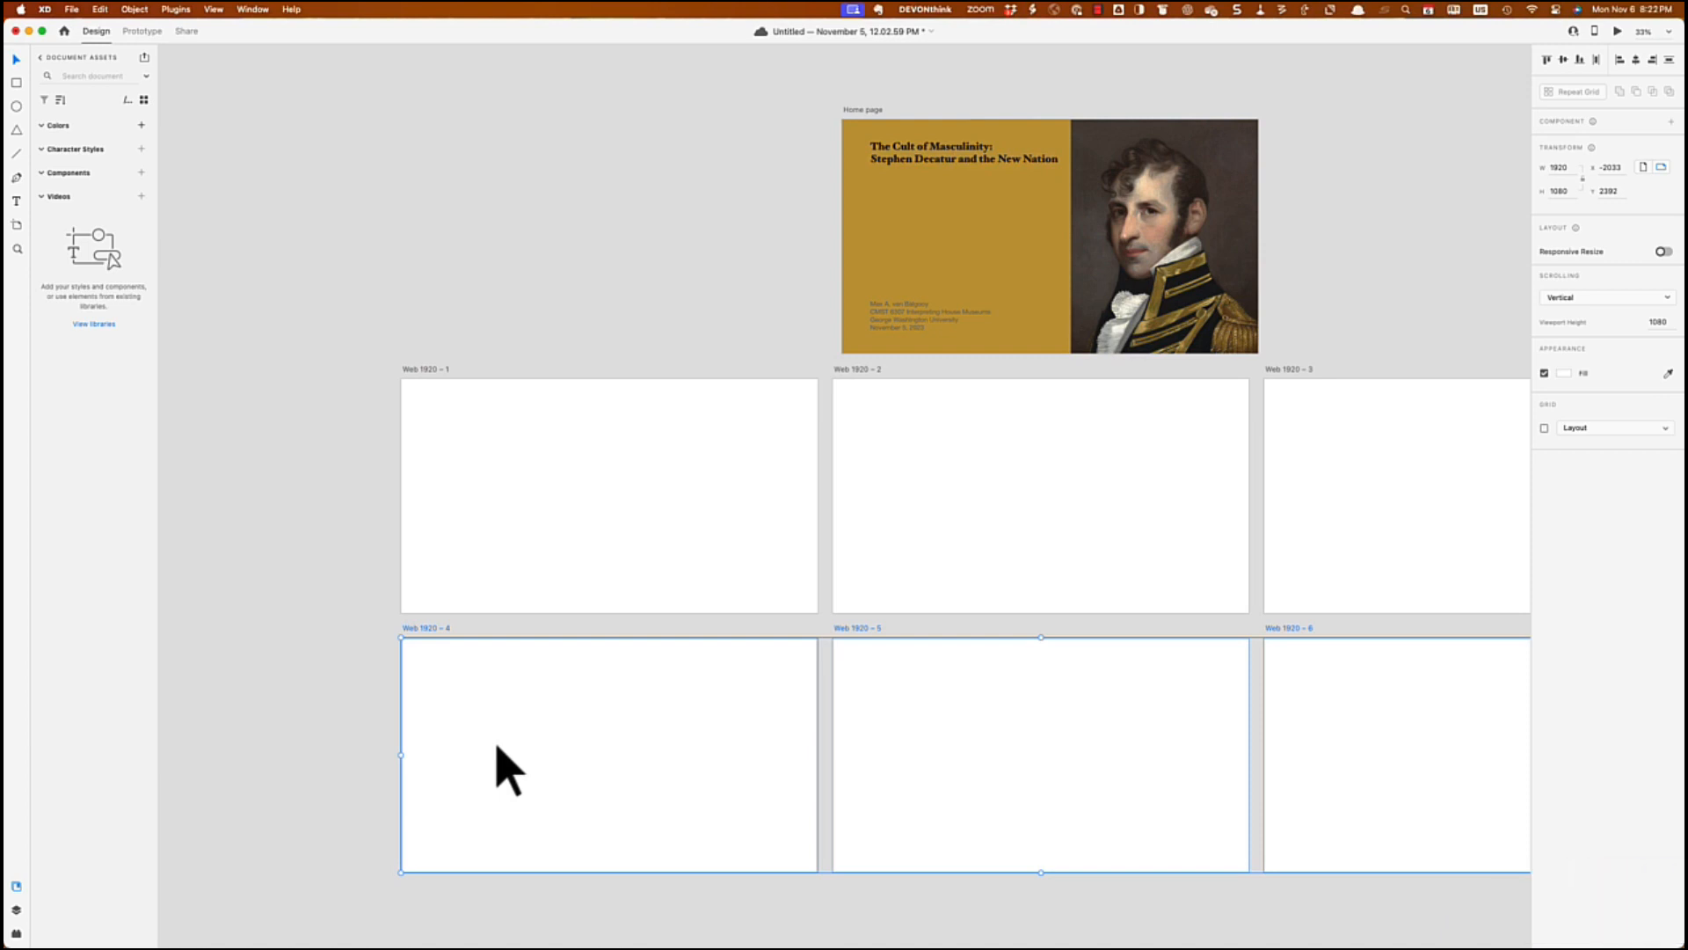
Step: Paste another set of three blank artboards and align it as a third row beneath the second, then deselect it
scroll(321, 711, down, 10)
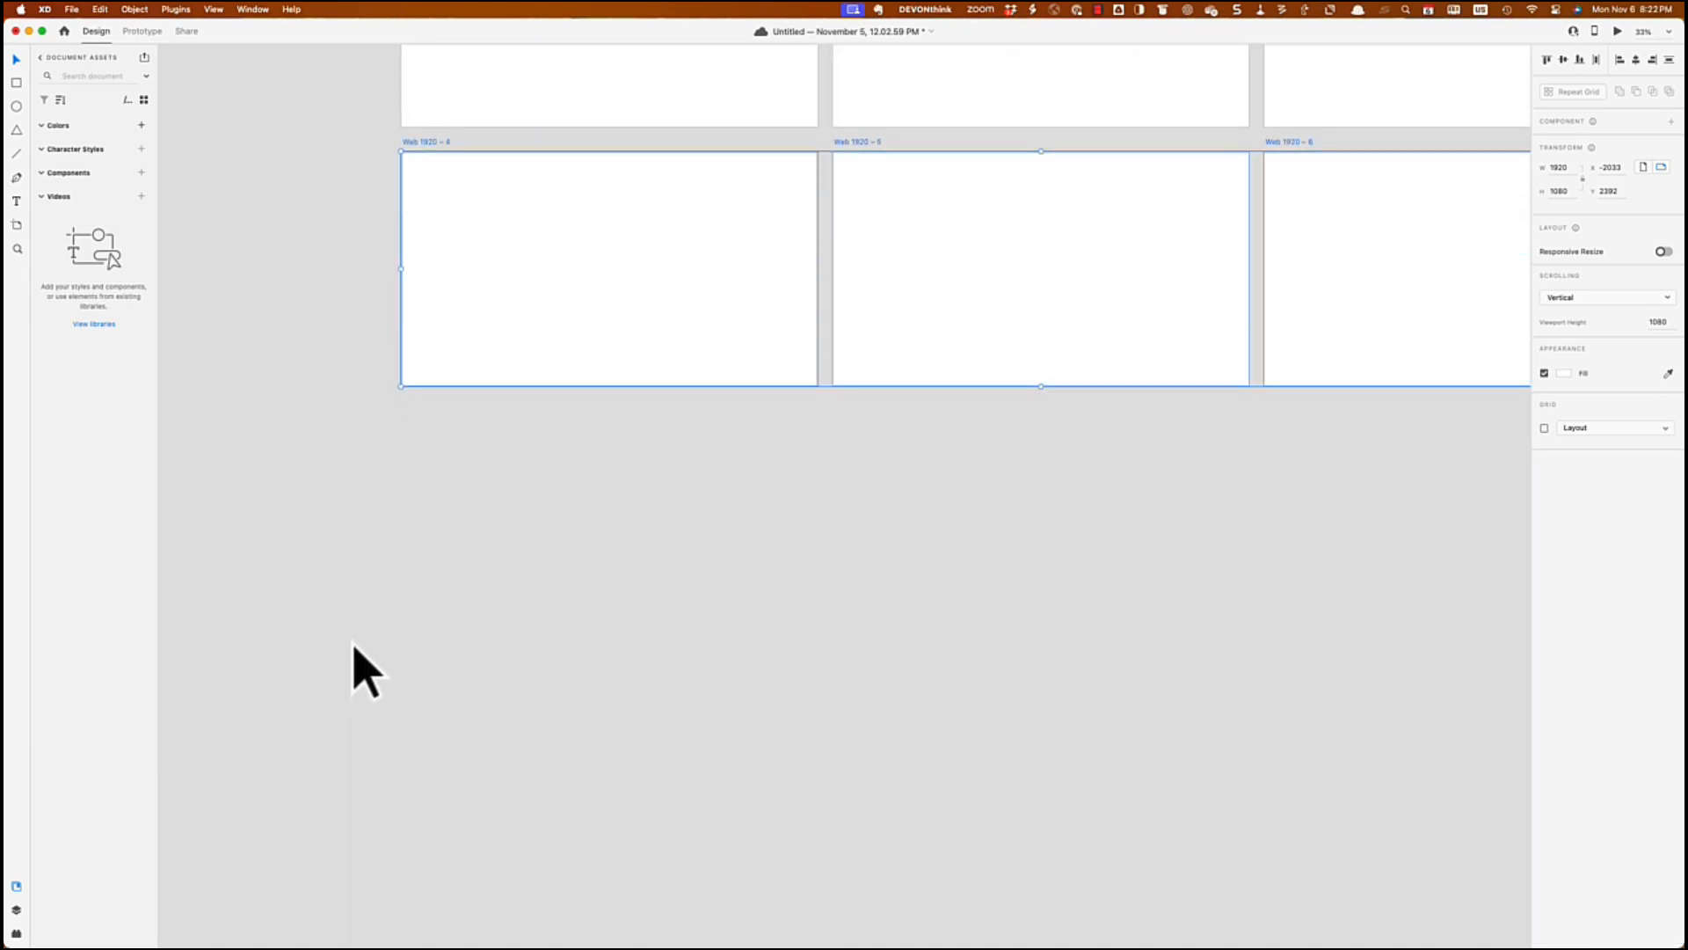
key(super+v)
drag(844, 569, 505, 836)
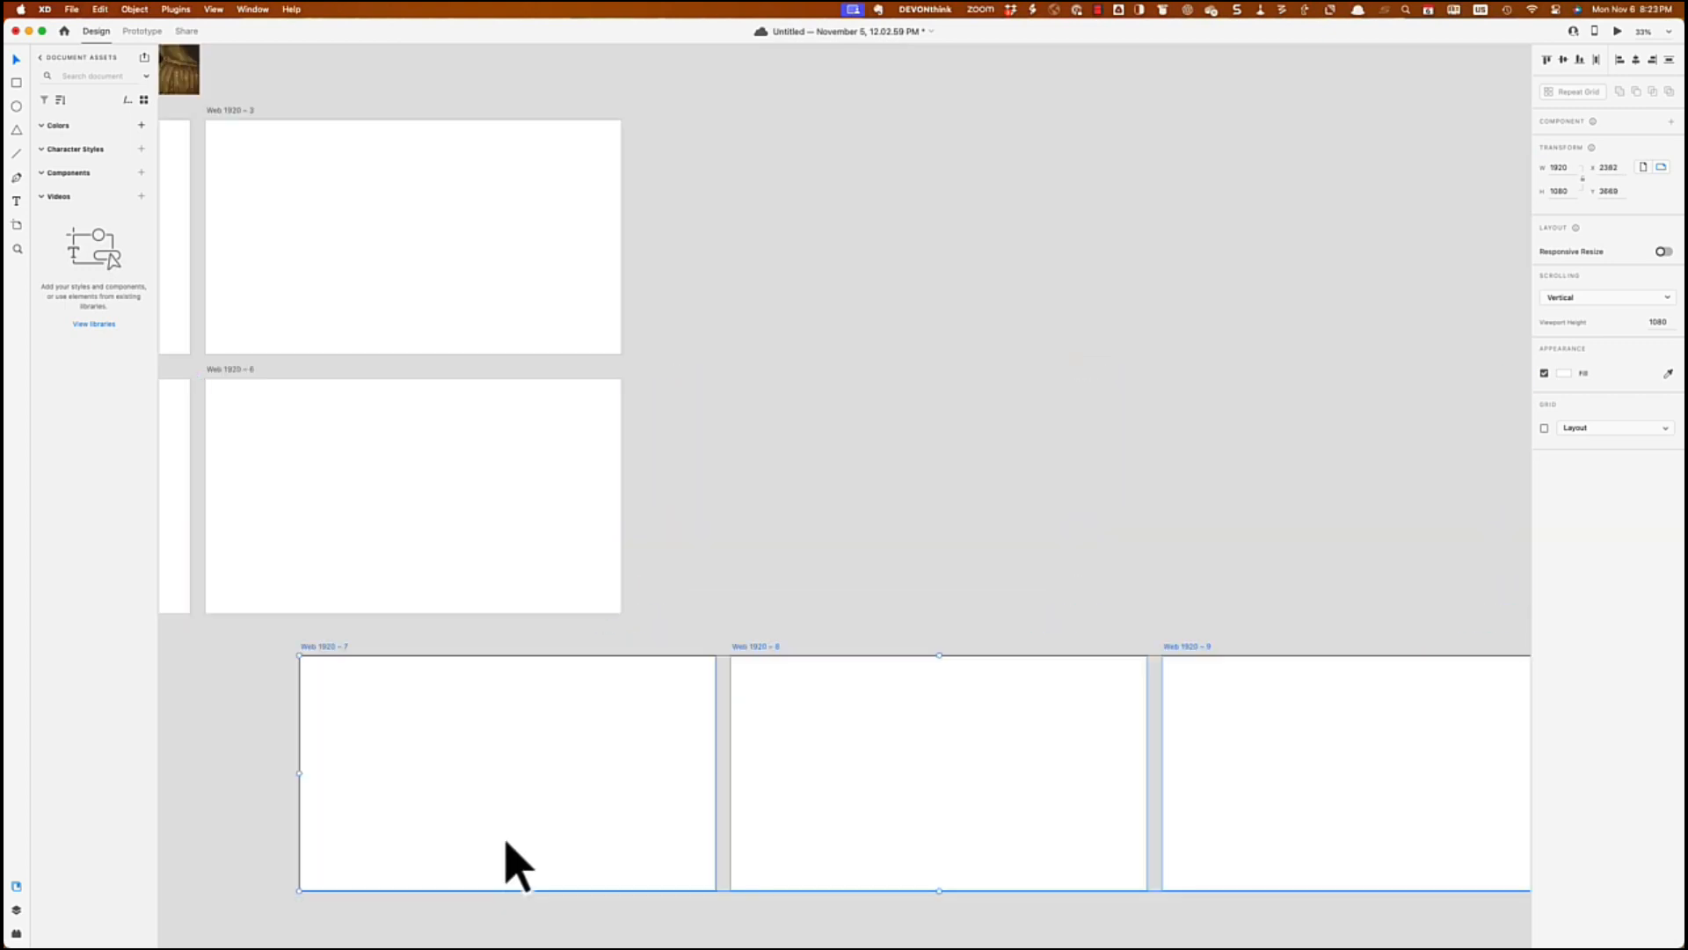
scroll(505, 837, left, 15)
drag(1169, 822, 361, 802)
scroll(361, 802, left, 8)
drag(736, 779, 584, 777)
click(392, 686)
Step: Delete the third artboard in the second row of blank artboards
scroll(392, 686, right, 11)
click(923, 547)
key(Delete)
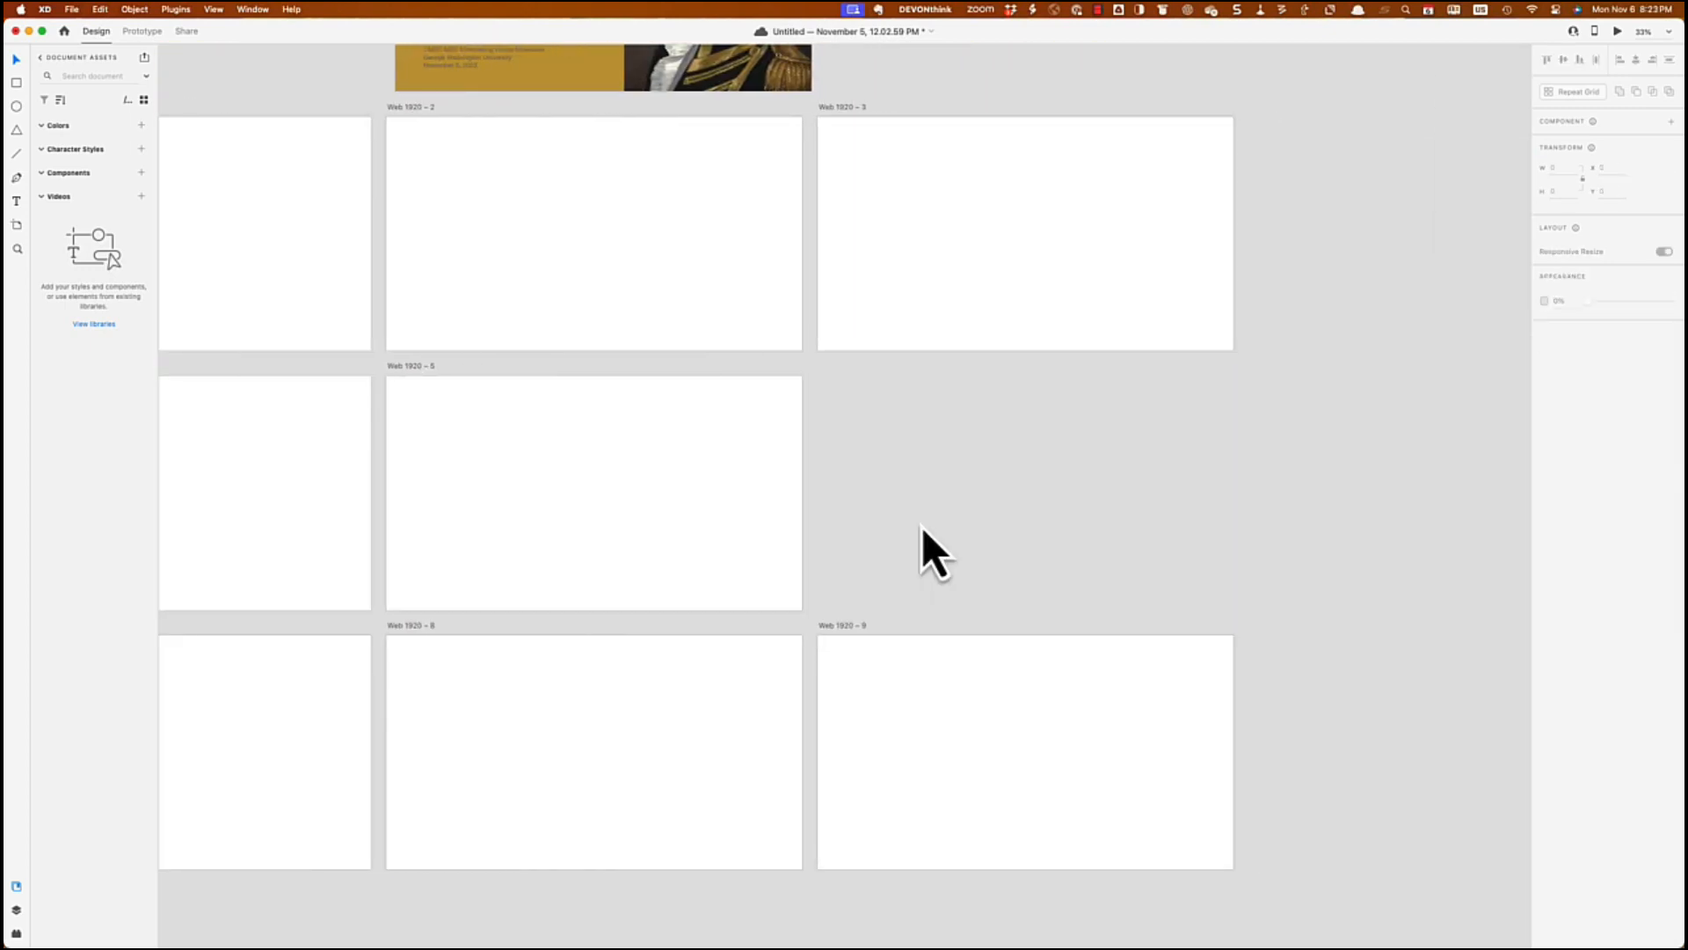
Step: Rename the first row's blank artboards as Theme 1 page 1, Theme 2.1 and Timeline
scroll(935, 550, left, 8)
click(271, 105)
double_click(271, 104)
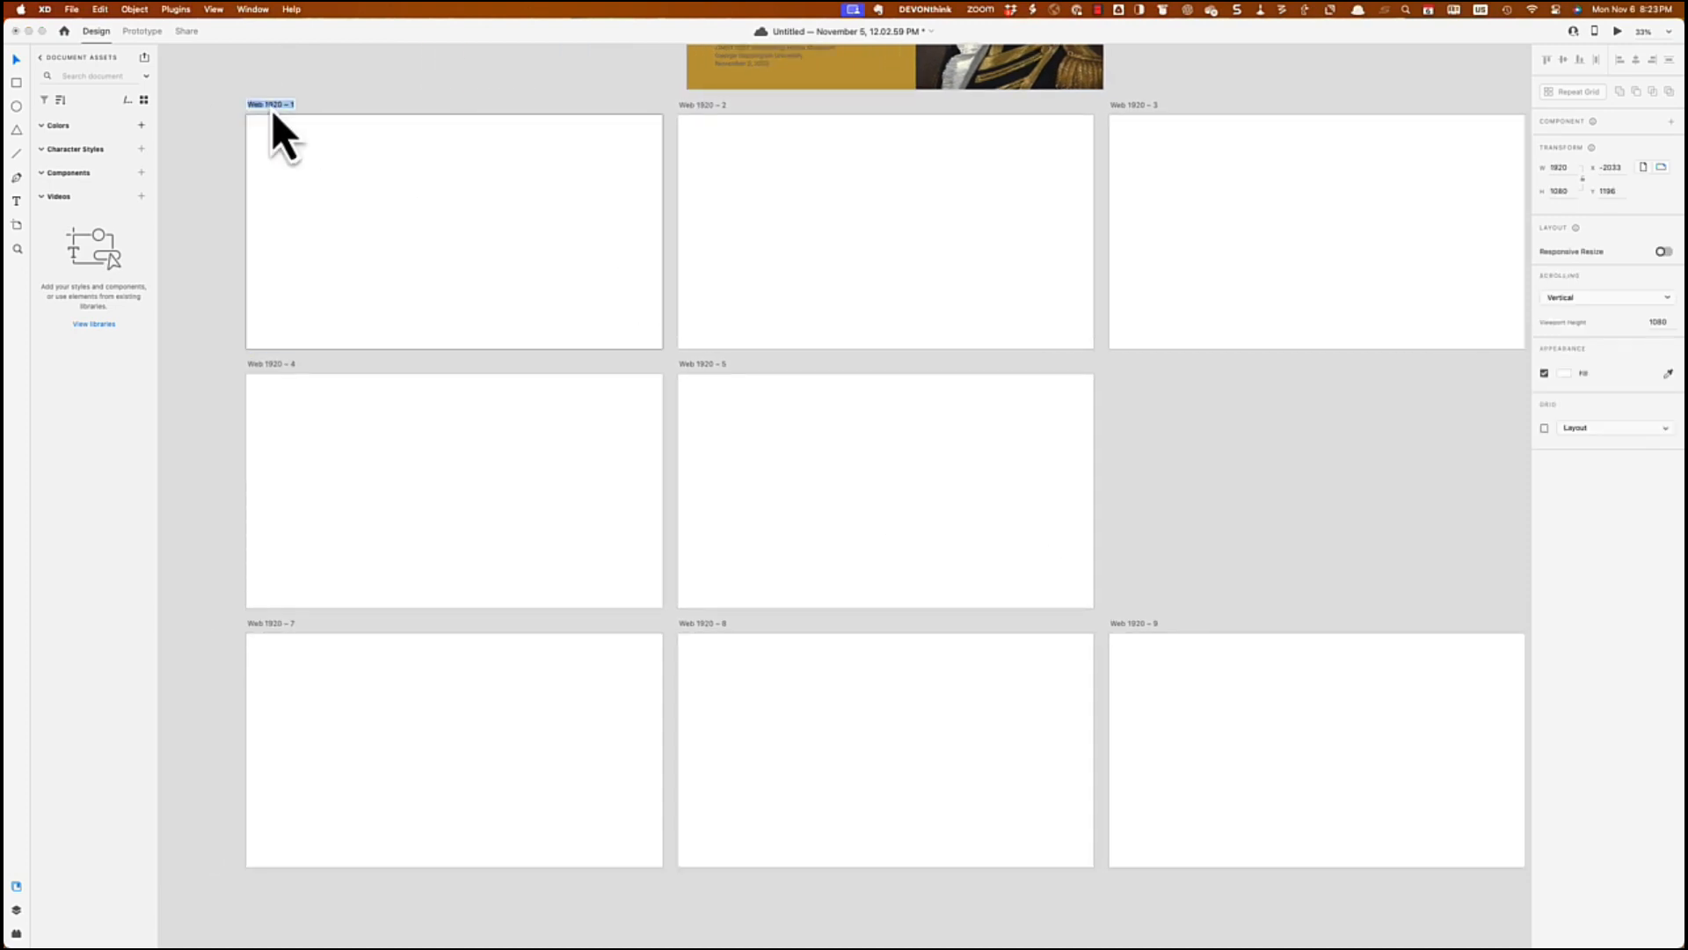
text(Theme 1 page 1)
key(Return)
double_click(708, 106)
text(Theme 2.1)
double_click(1147, 107)
text(Timeline)
key(Return)
Step: Rename the second row's two artboards as Theme 1.2 and Theme 2.2
double_click(269, 363)
text(Theme 1.2)
key(Return)
double_click(704, 364)
text(Theme)
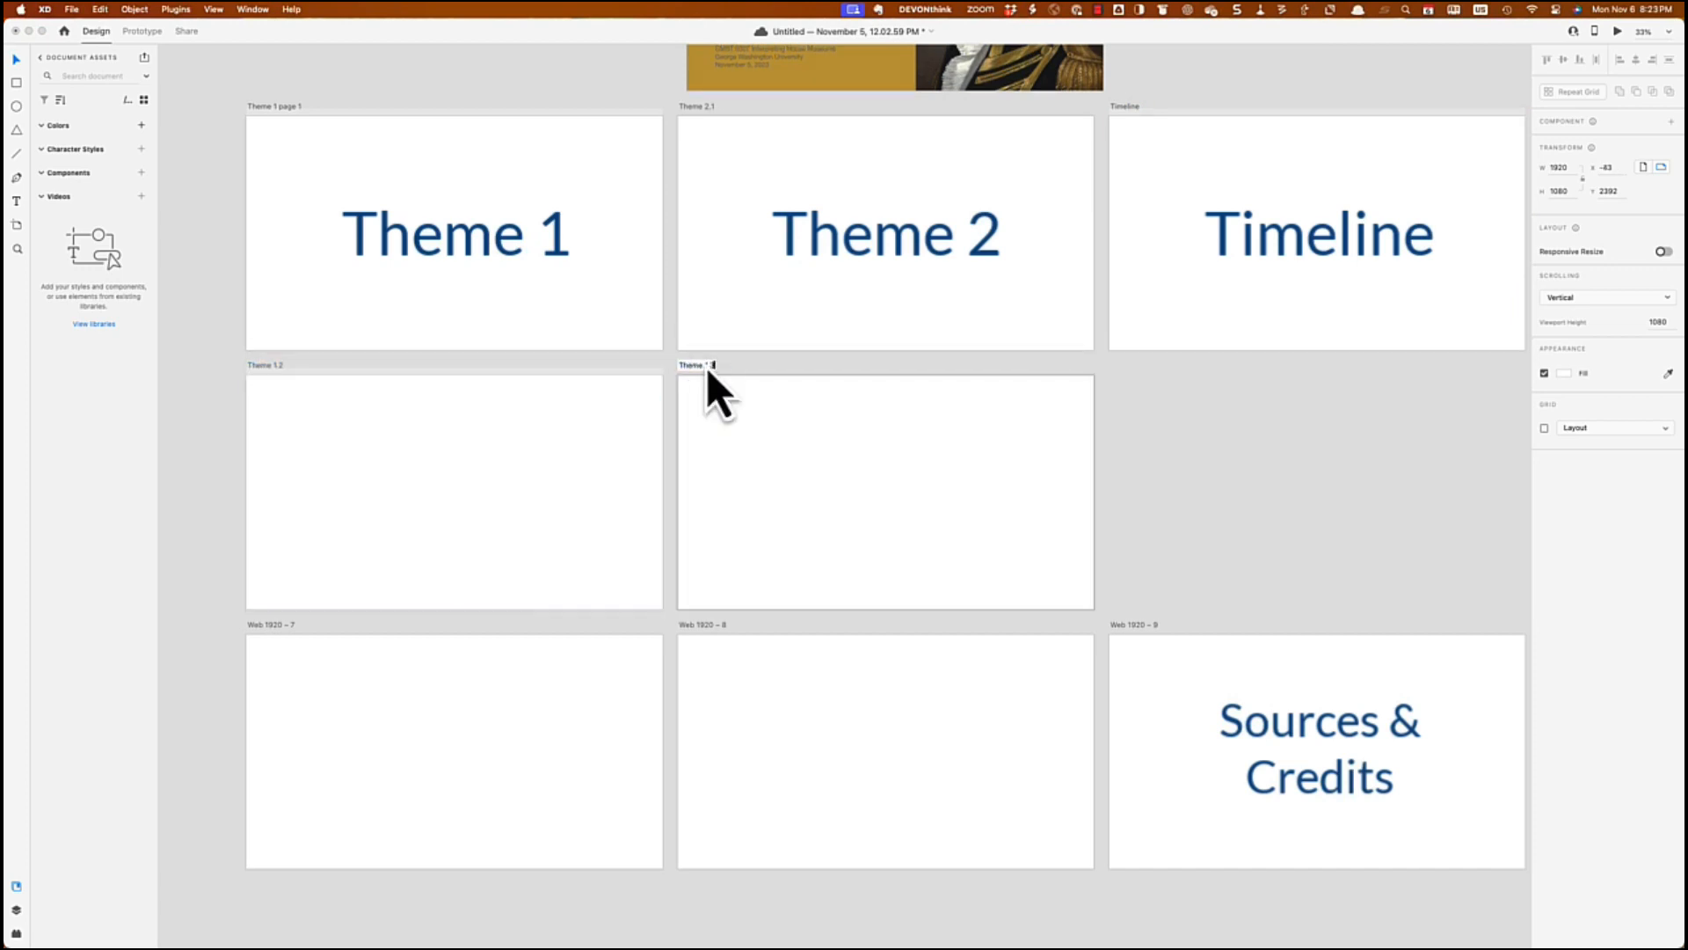
text( 2.2)
key(Return)
Step: Rename the third row's first two artboards as Theme 1.3 and Theme 2.3
double_click(266, 625)
text(Theme 1.3)
key(Return)
double_click(699, 624)
text(Theme 2.3)
key(Return)
Step: Shorten the name of the Theme 1 page 1 artboard to Theme 1.1, and rename the third row's last artboard as Sources and Credits
double_click(306, 109)
key(BackSpace)
key(BackSpace)
key(BackSpace)
key(BackSpace)
key(BackSpace)
key(BackSpace)
text(.)
key(Return)
double_click(1134, 625)
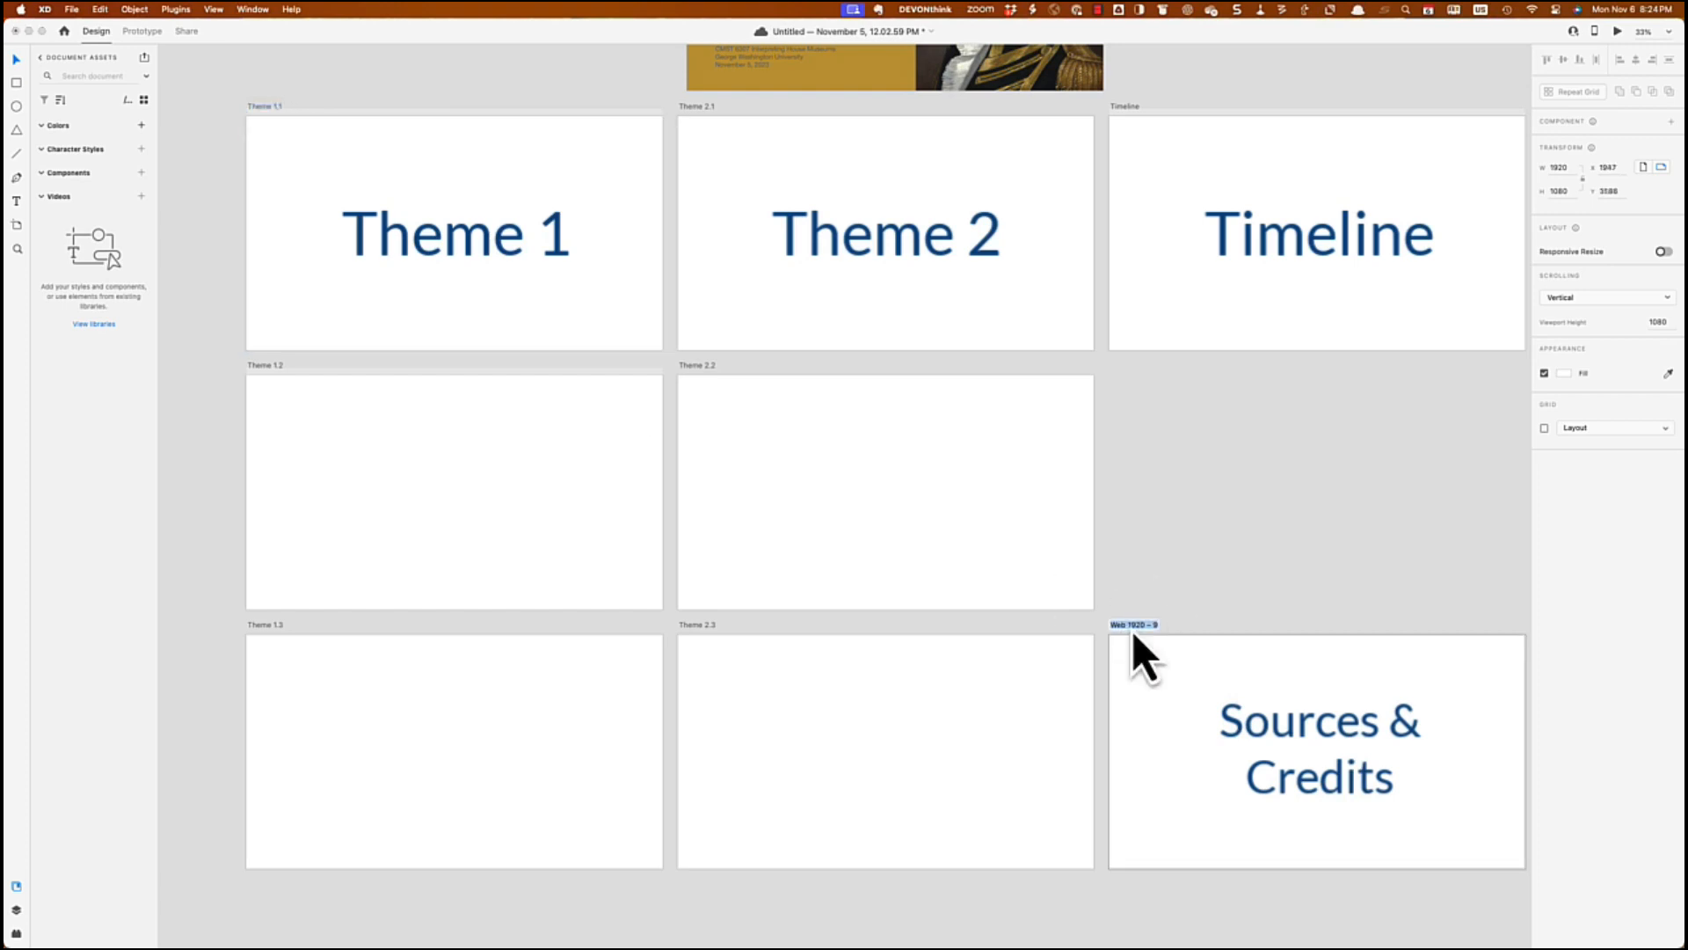
text(Sources and Credits)
key(Return)
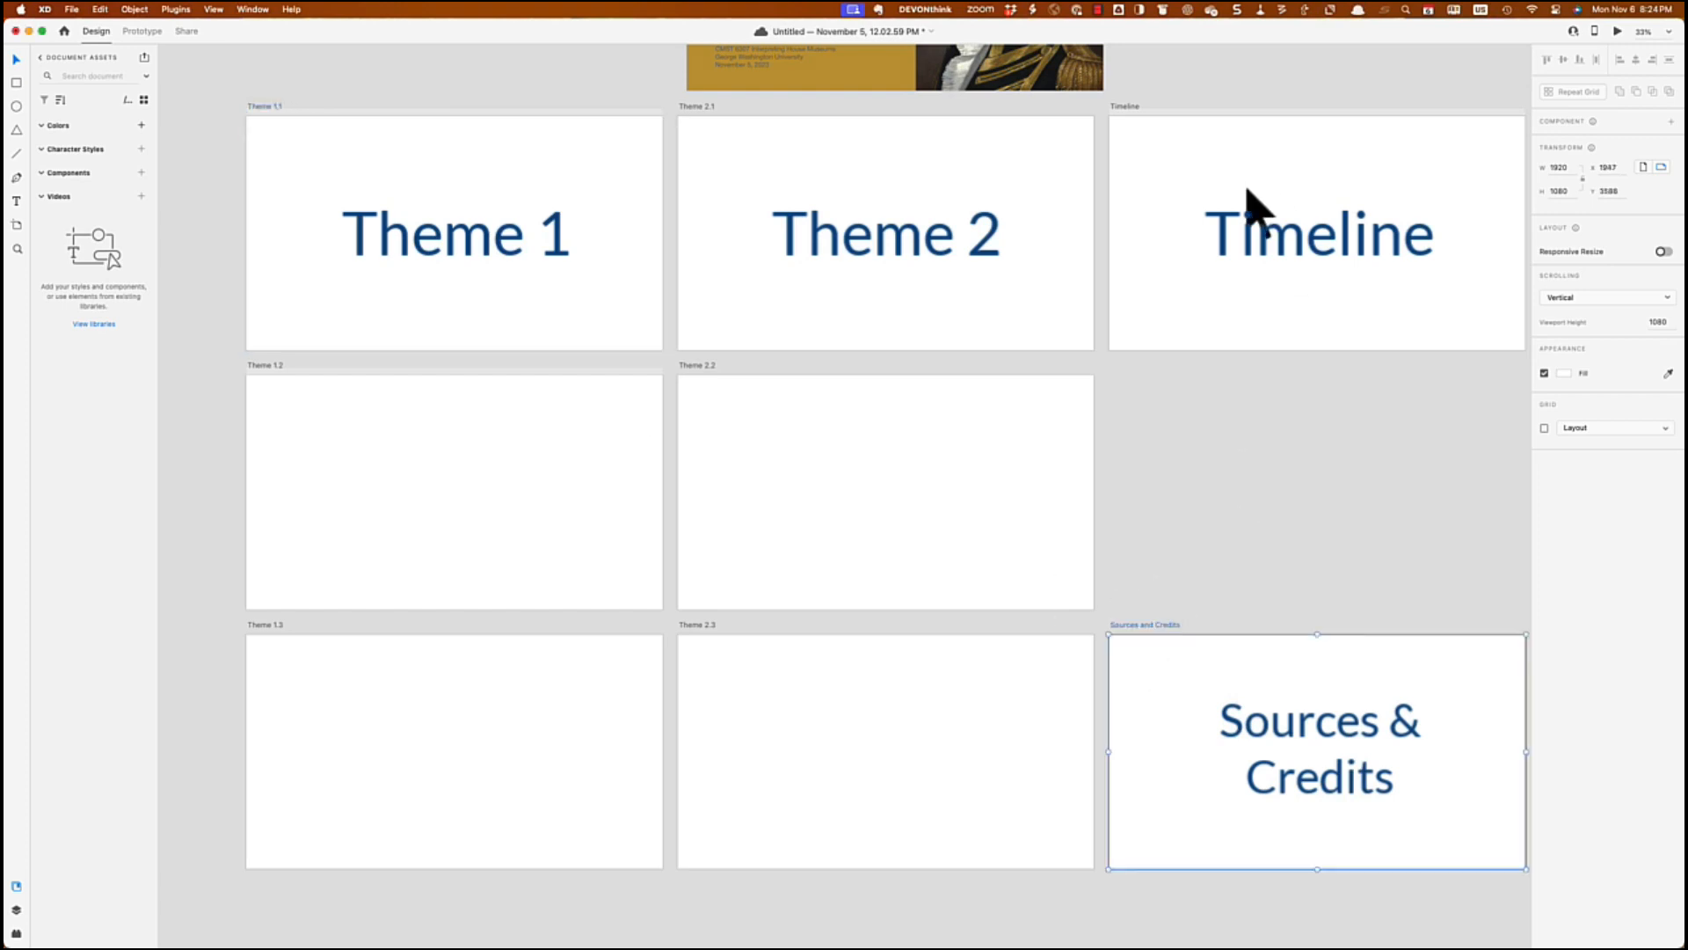
Step: Extend the Timeline artboard downward to a height of 2276, level with the second row's lower edge, and deselect it
click(1280, 282)
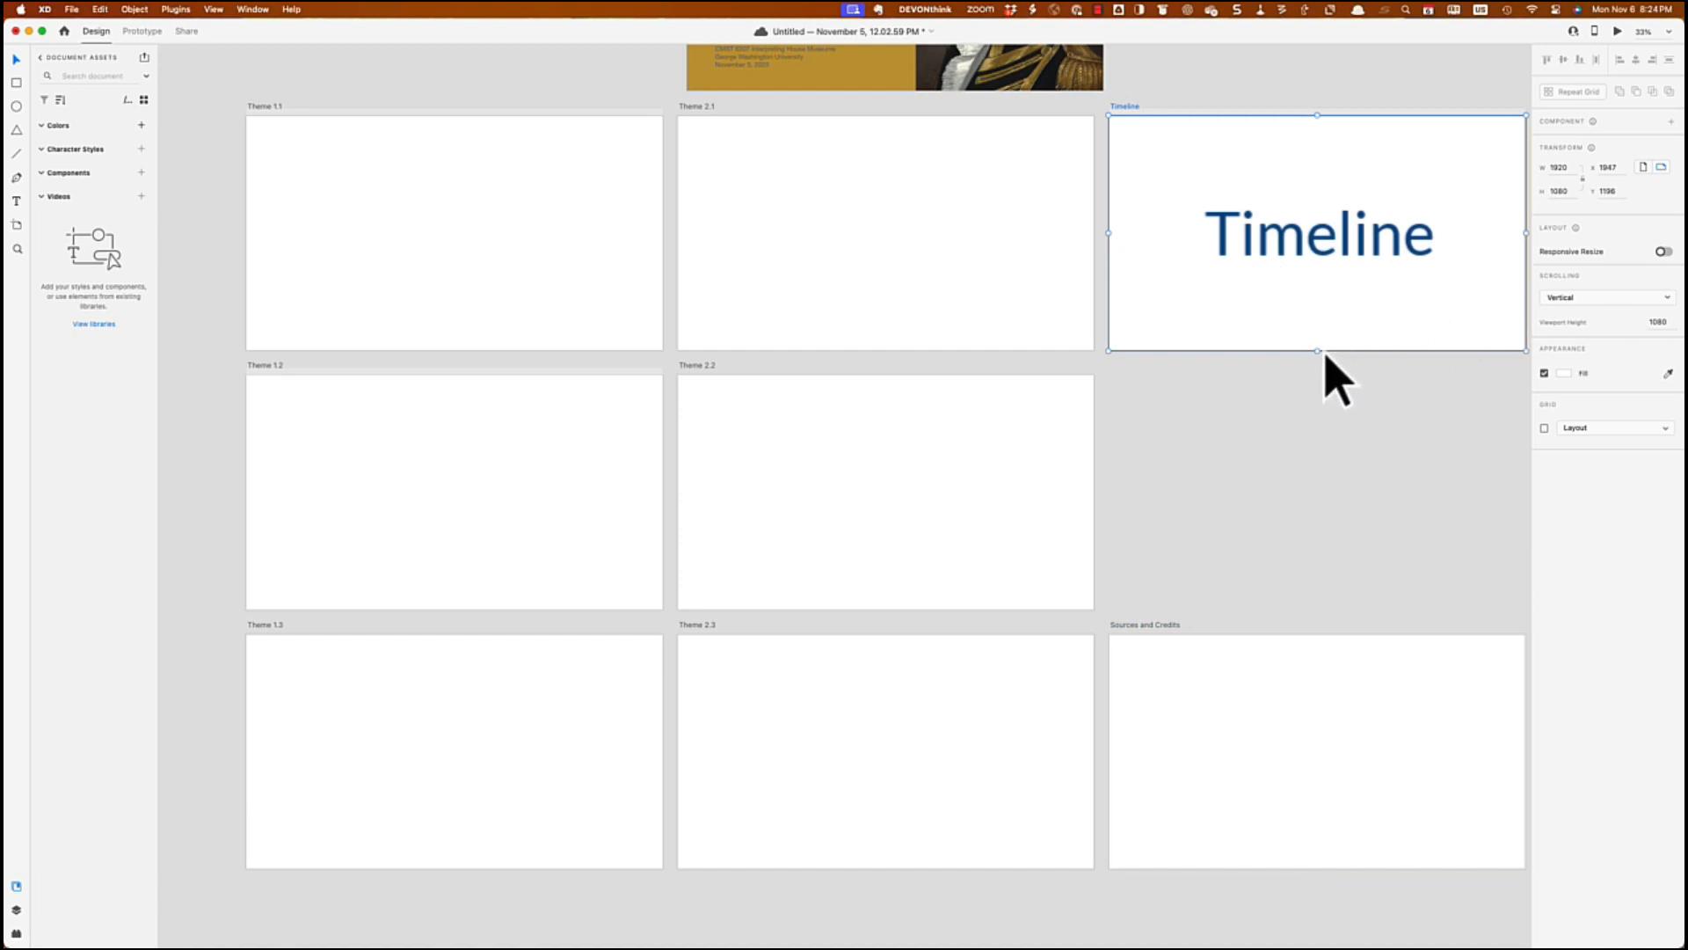
drag(1316, 350, 1332, 610)
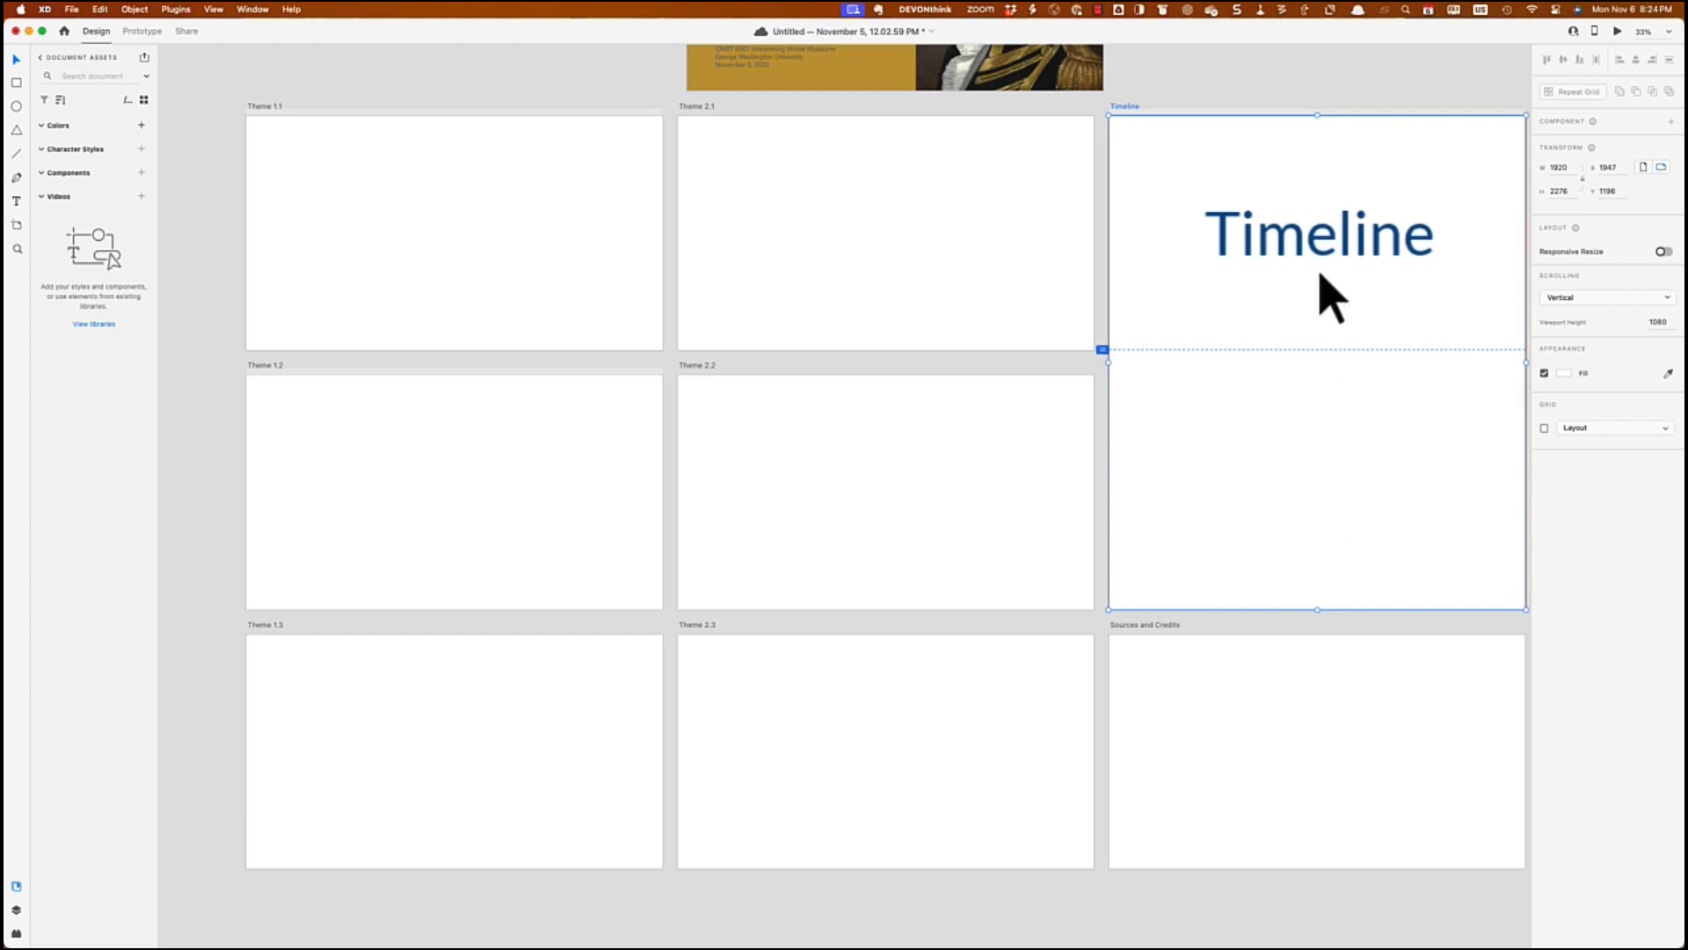
click(1258, 84)
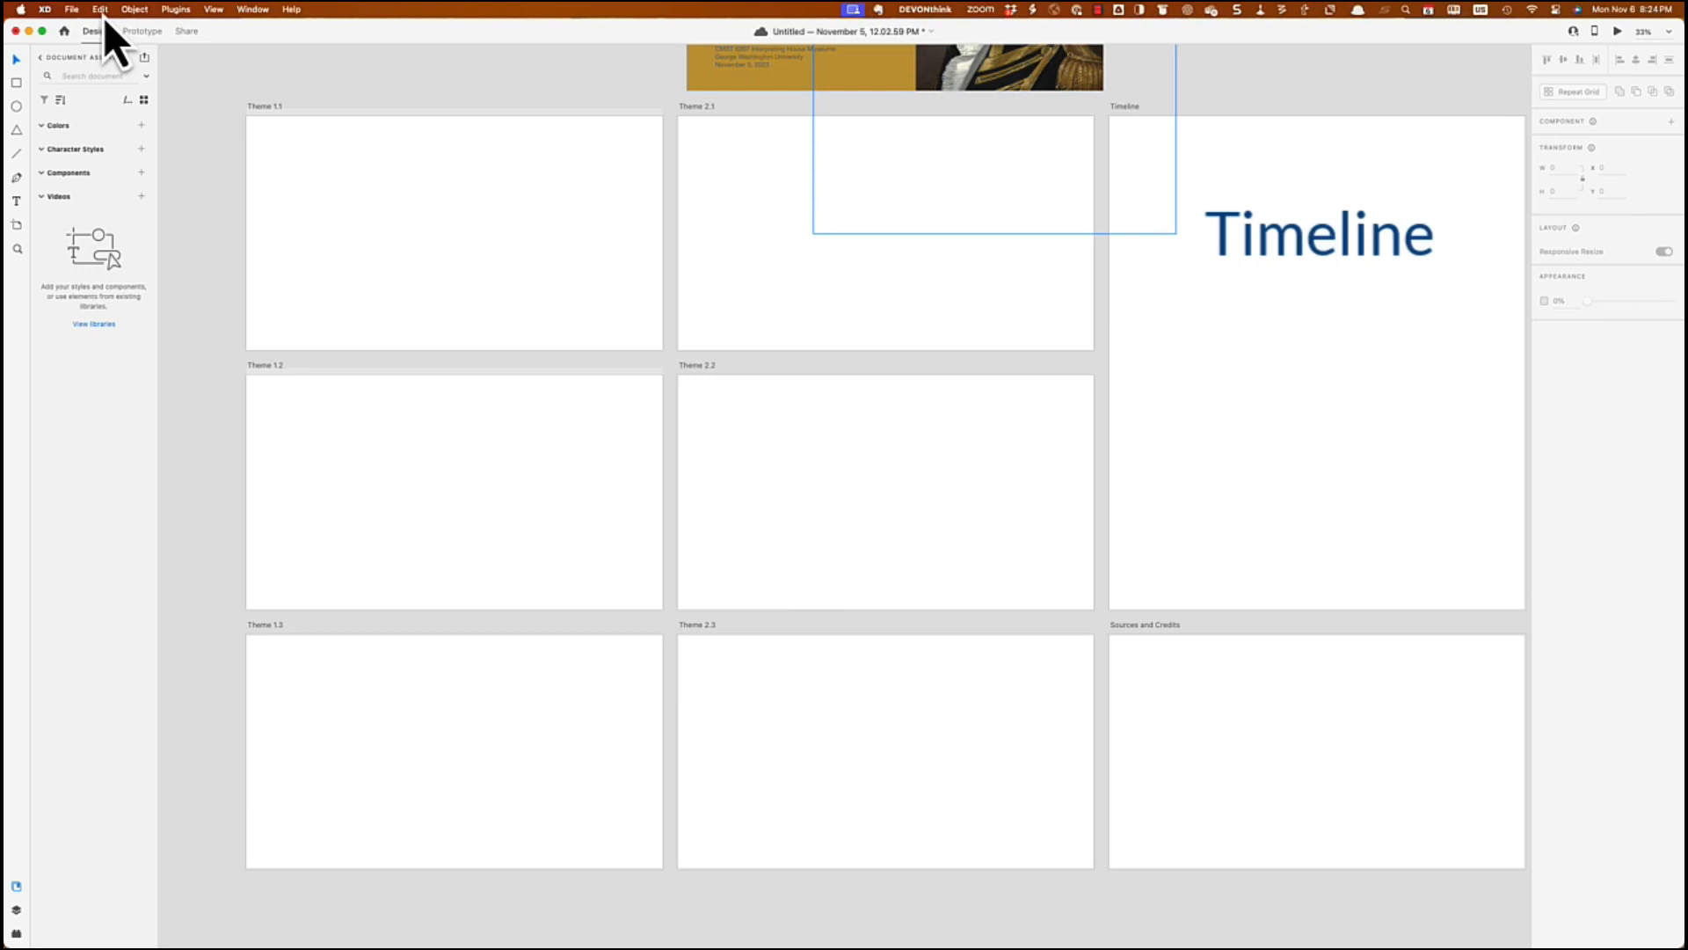
Step: Draw a rectangle about 319 by 107 on the home page's gold panel, below the title at about X 136, Y 349
click(213, 11)
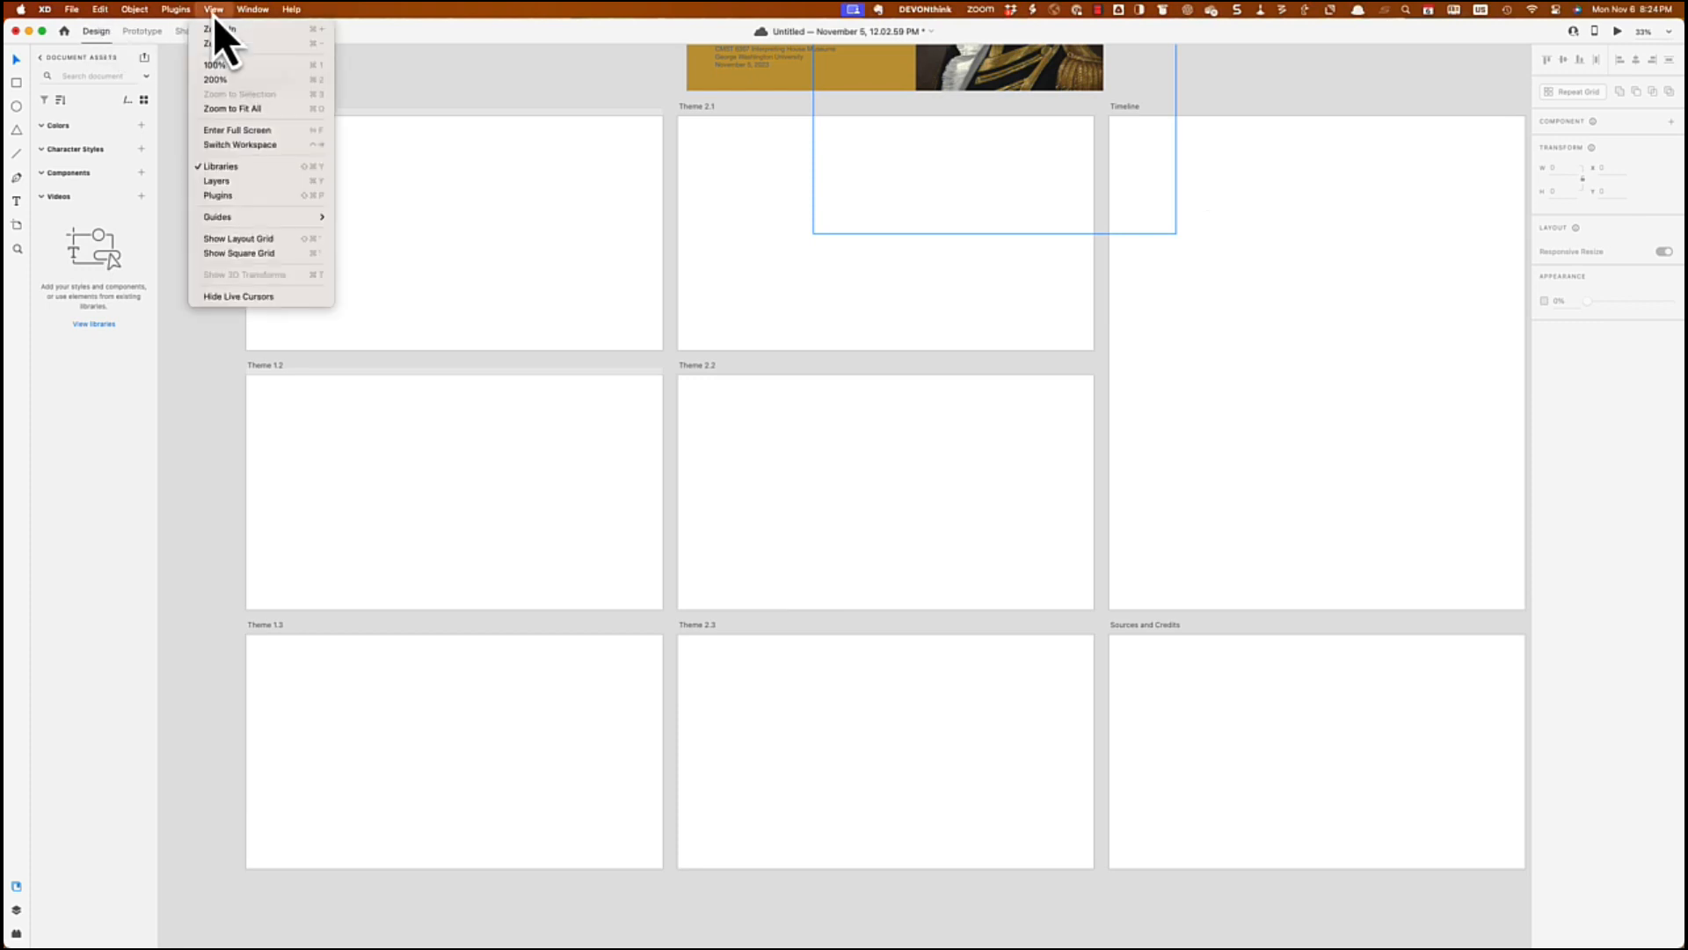
click(232, 110)
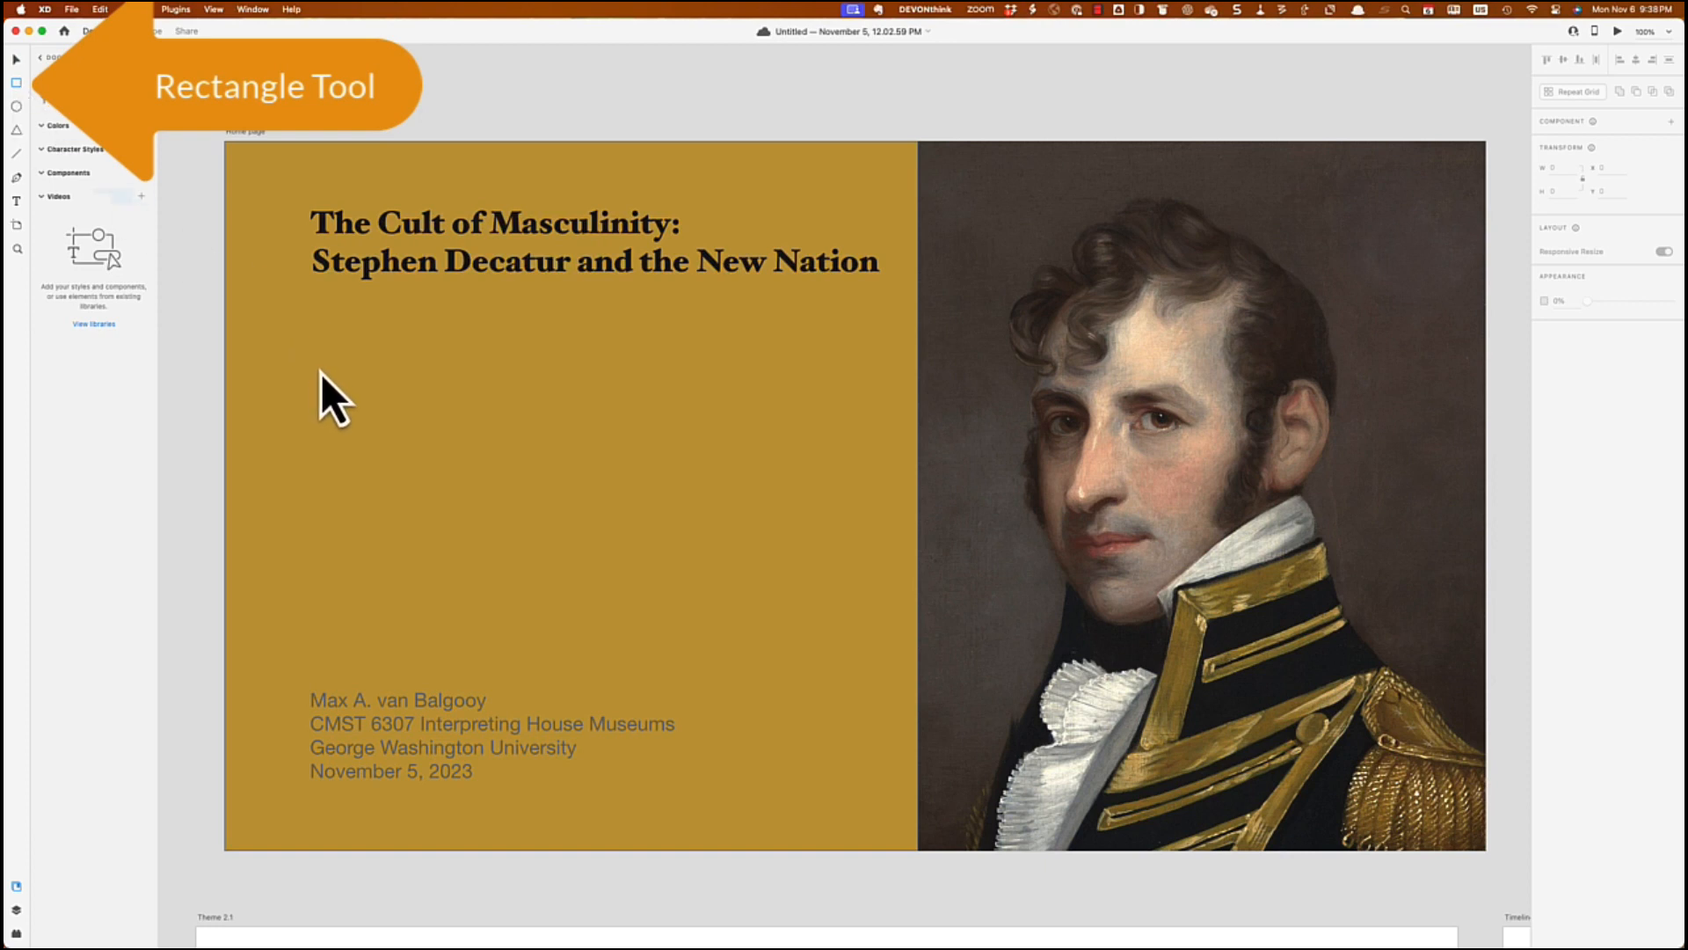
mouse_move(314, 371)
mouse_down()
mouse_move(441, 434)
mouse_move(523, 441)
mouse_up()
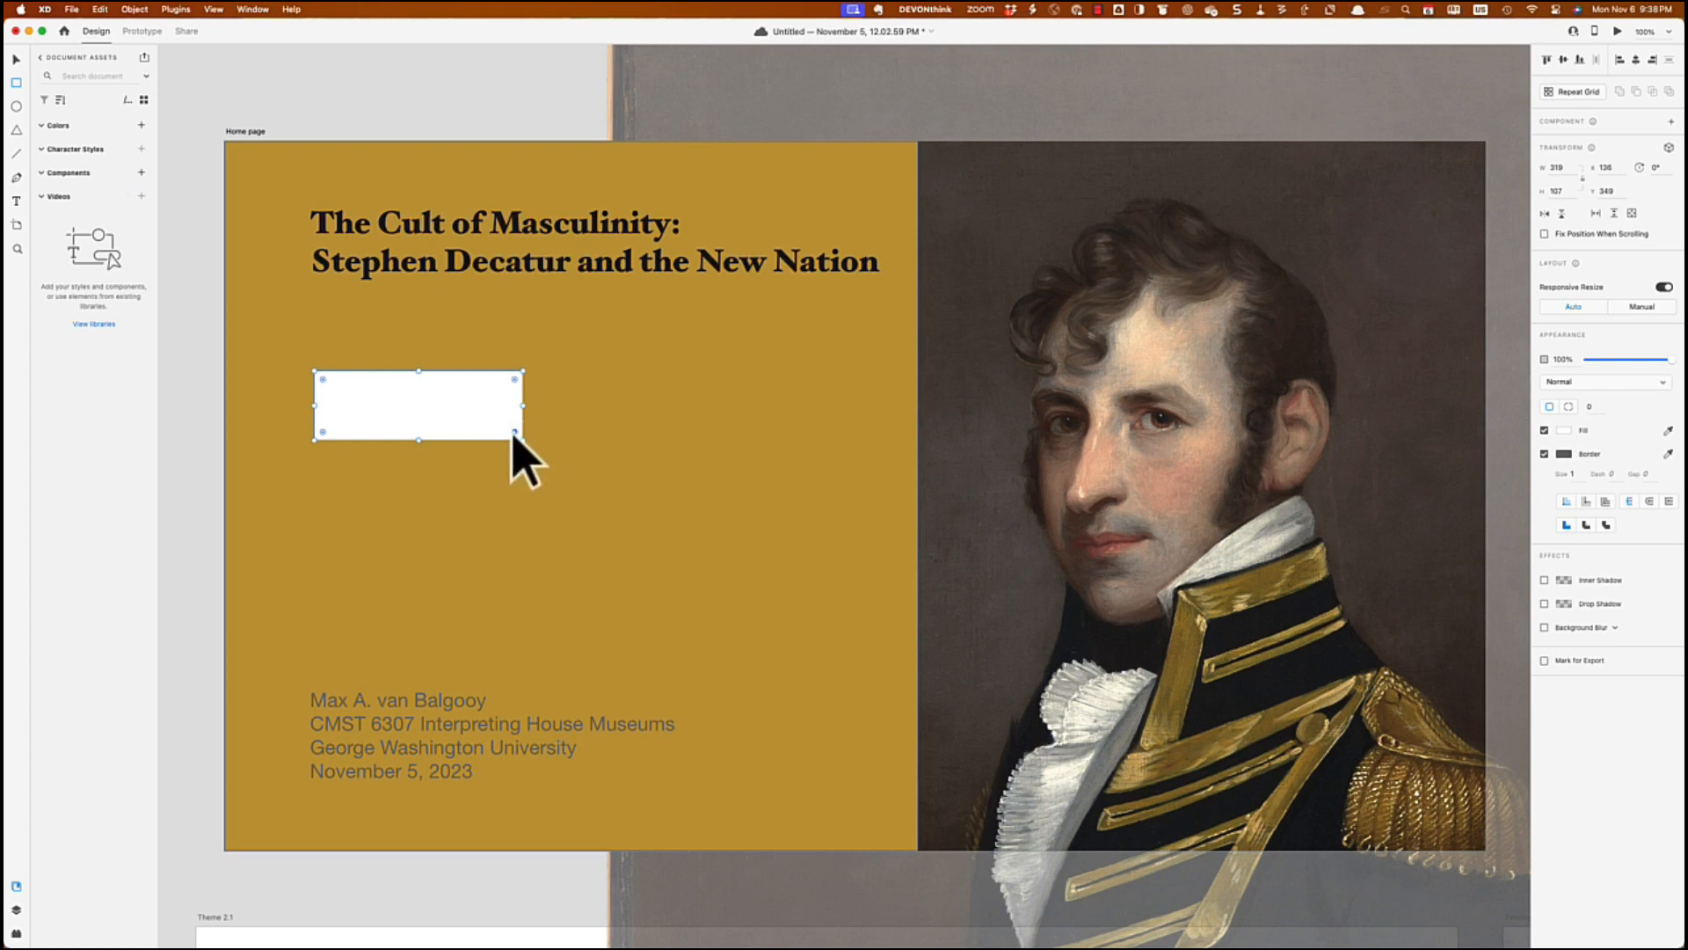
Step: Fill the rectangle with the dark brown sampled from the portrait's sideburn, after trying a skin tone from the face
click(1565, 432)
click(1538, 486)
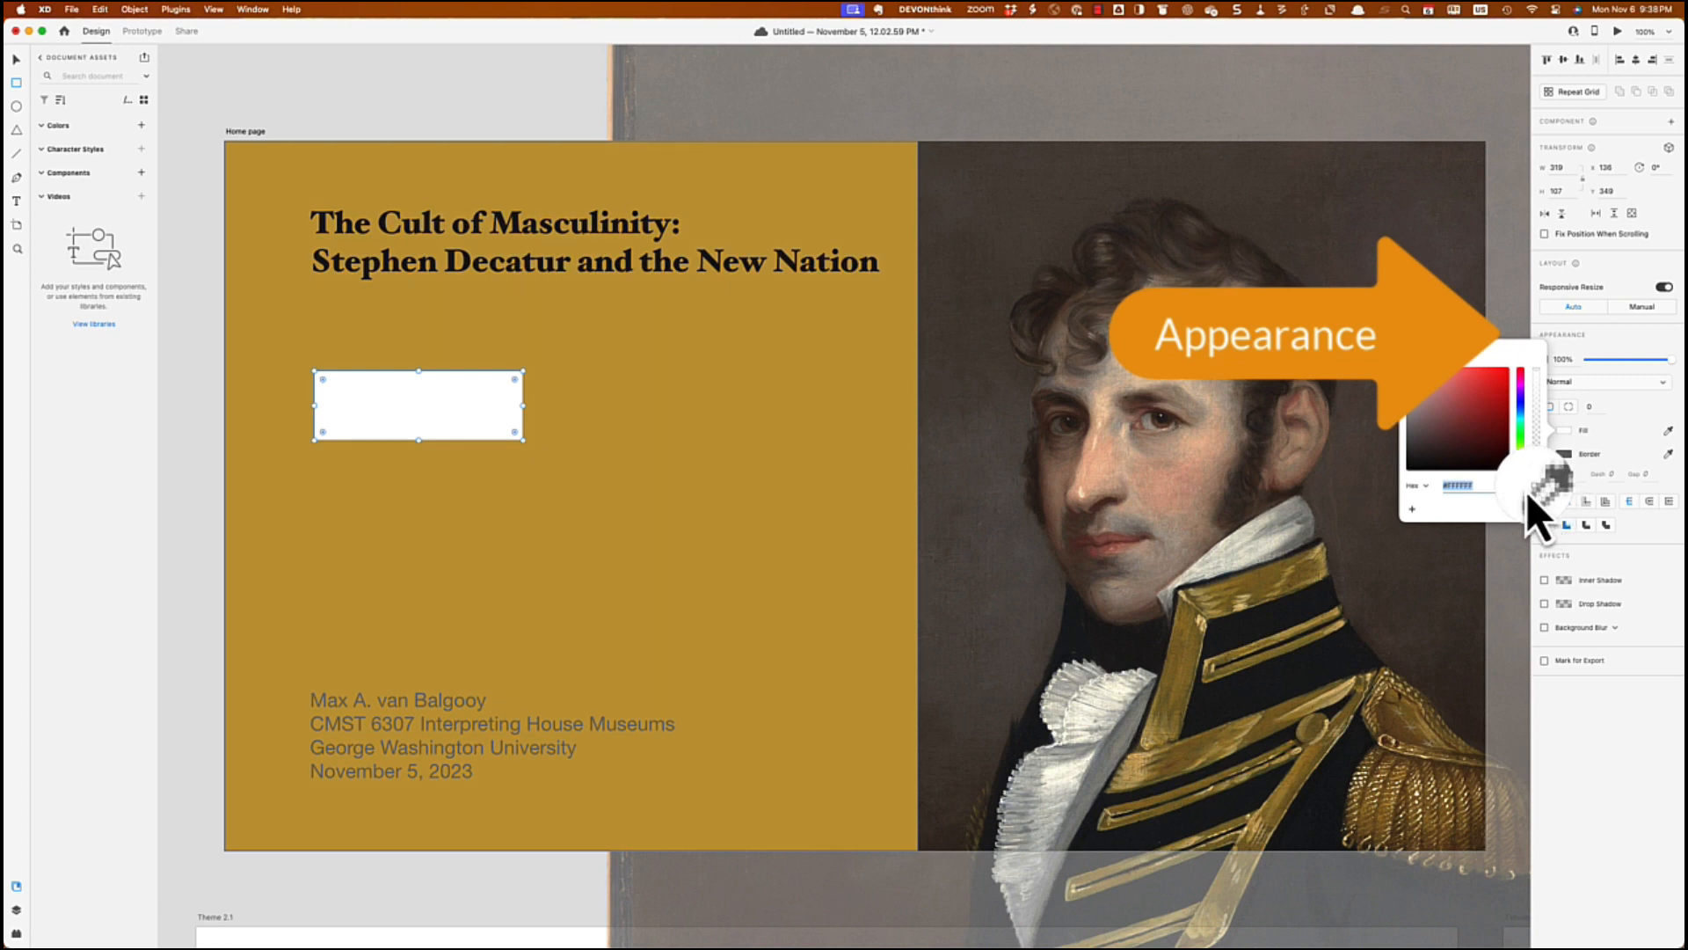
click(1162, 489)
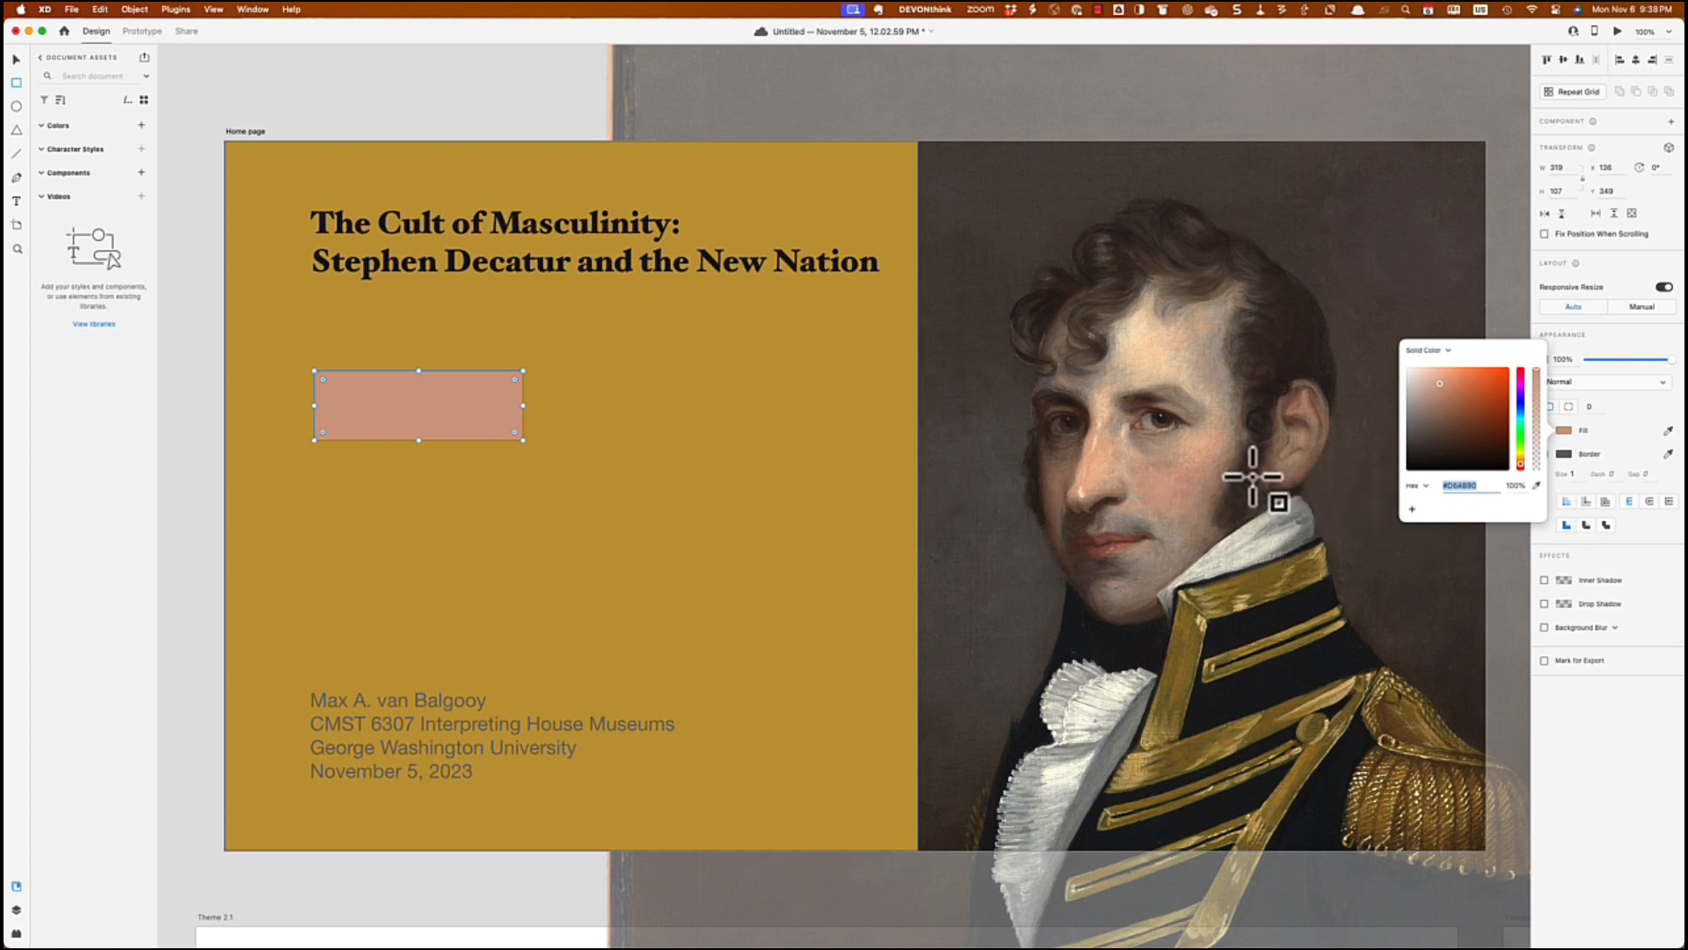
click(1537, 485)
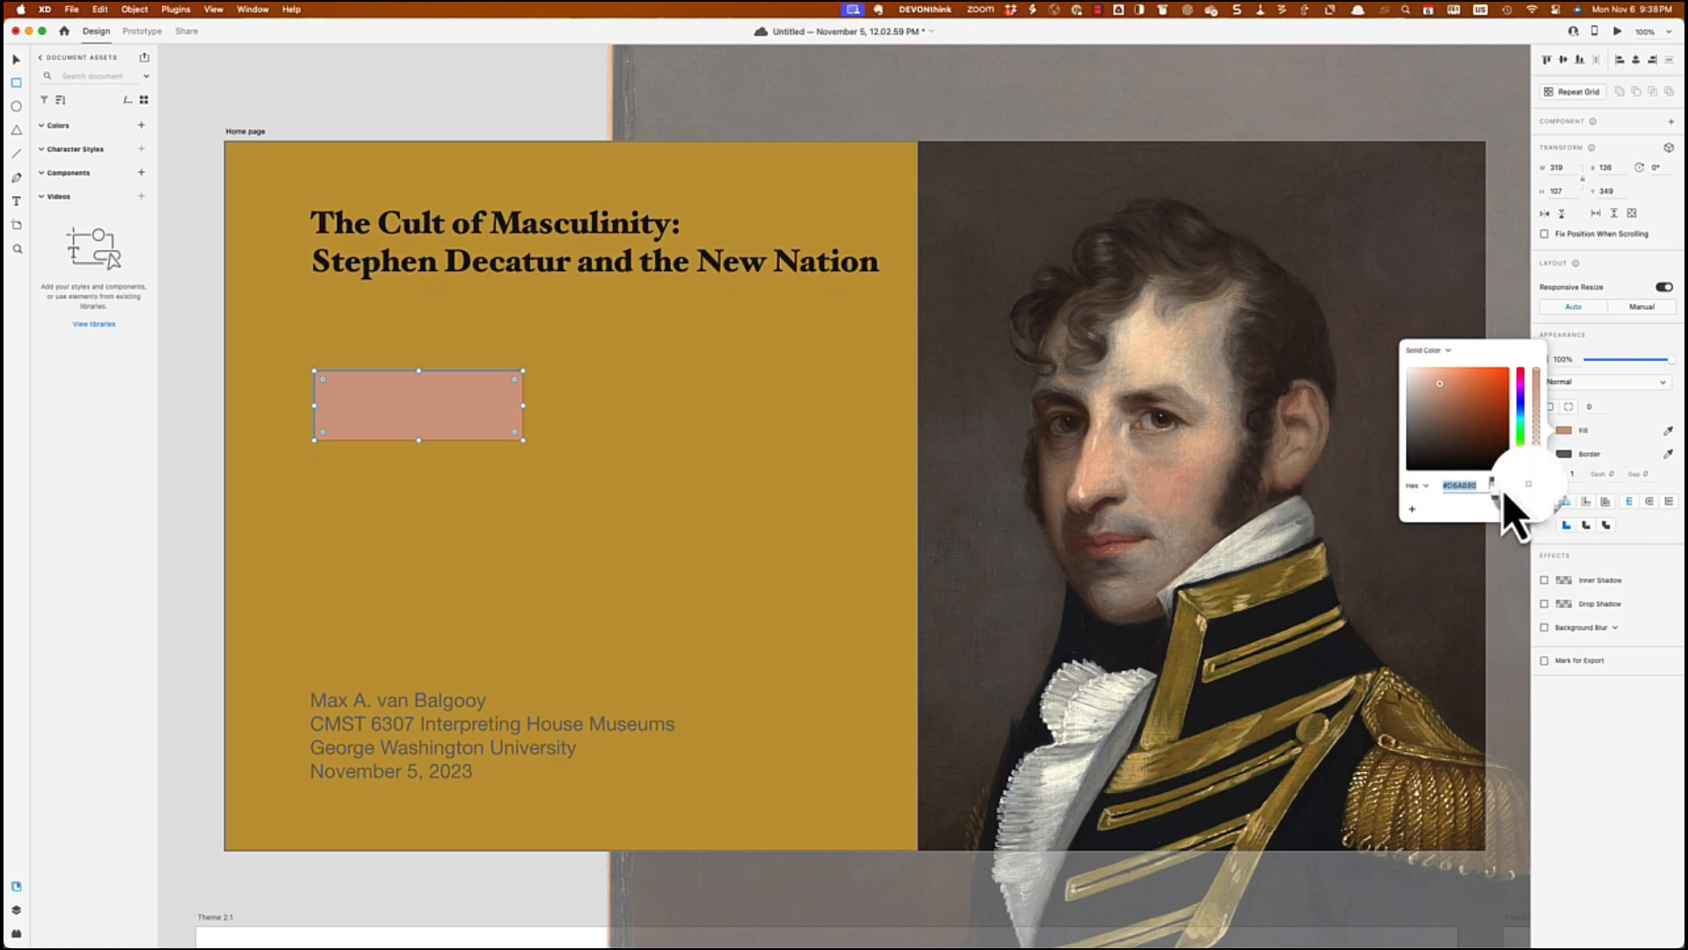
click(1255, 482)
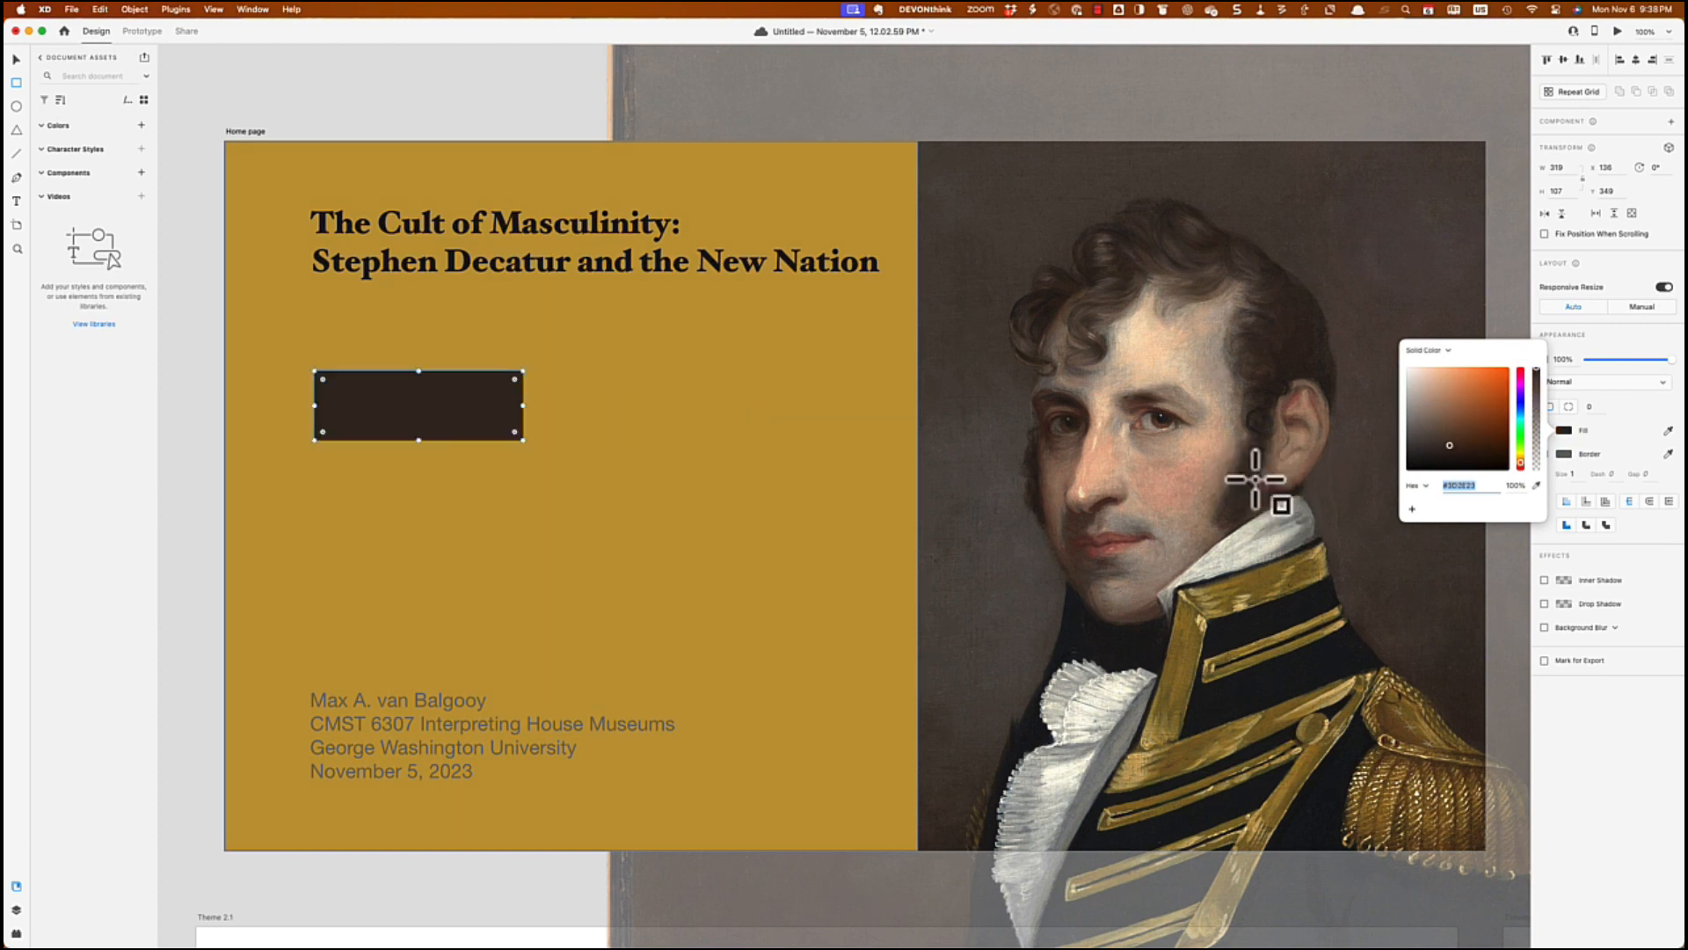
Step: Duplicate the dark brown rectangle twice and stack the copies evenly below it, aligned at X 136 and Y 487 and 625
click(17, 60)
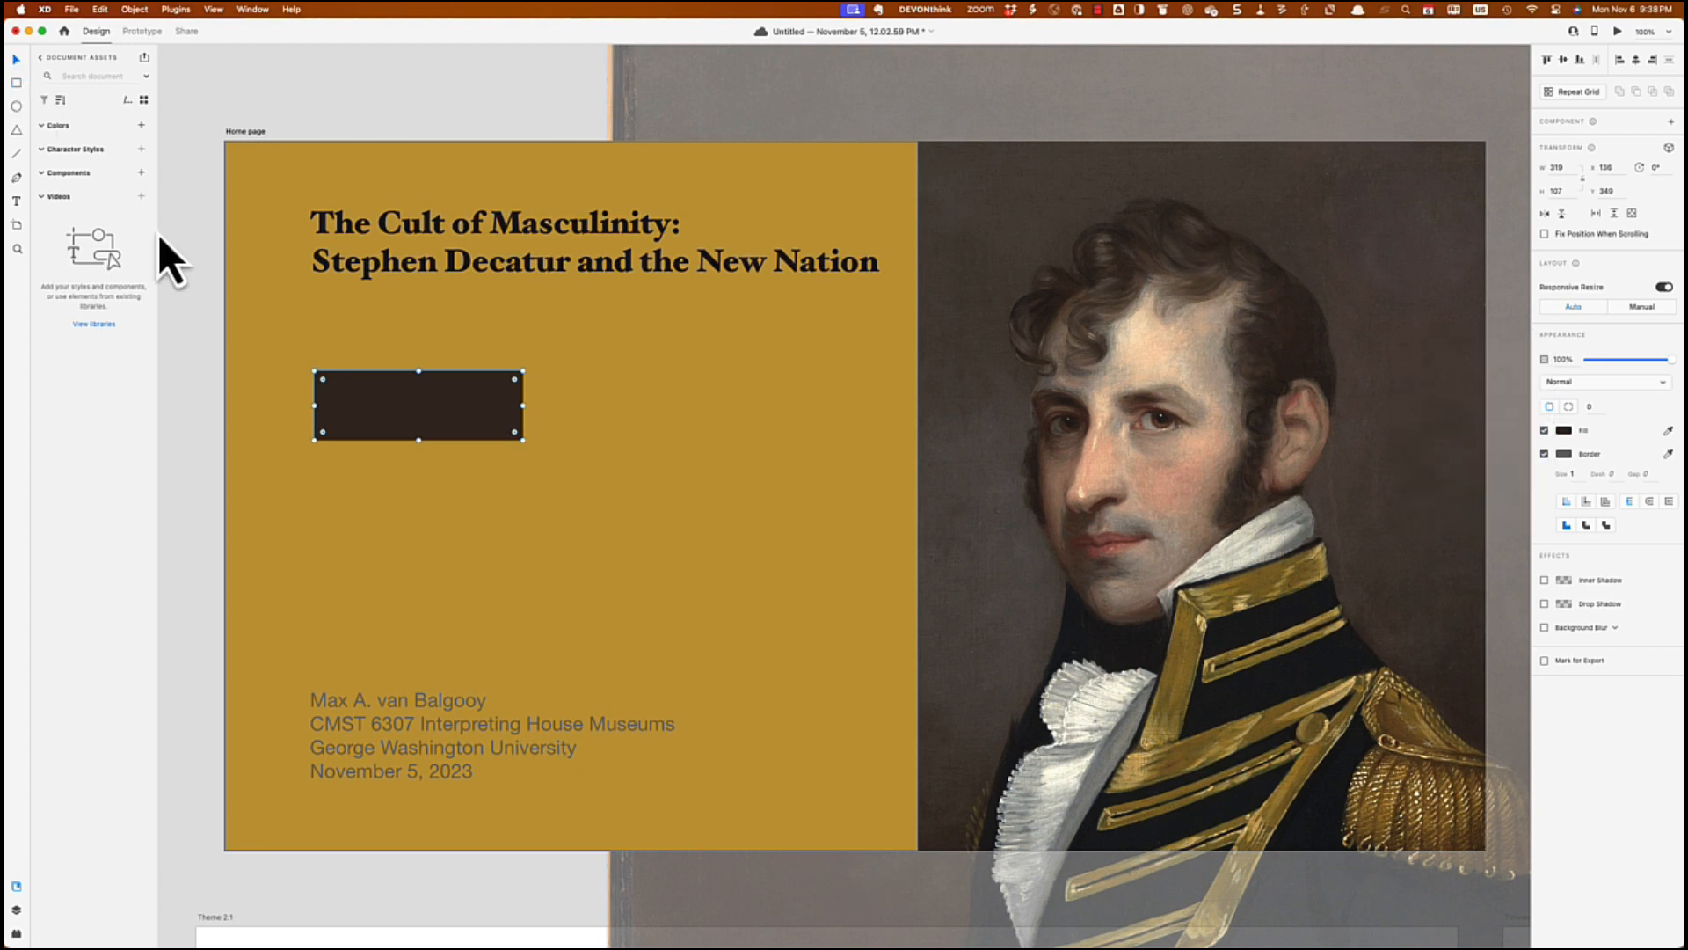
right_click(404, 409)
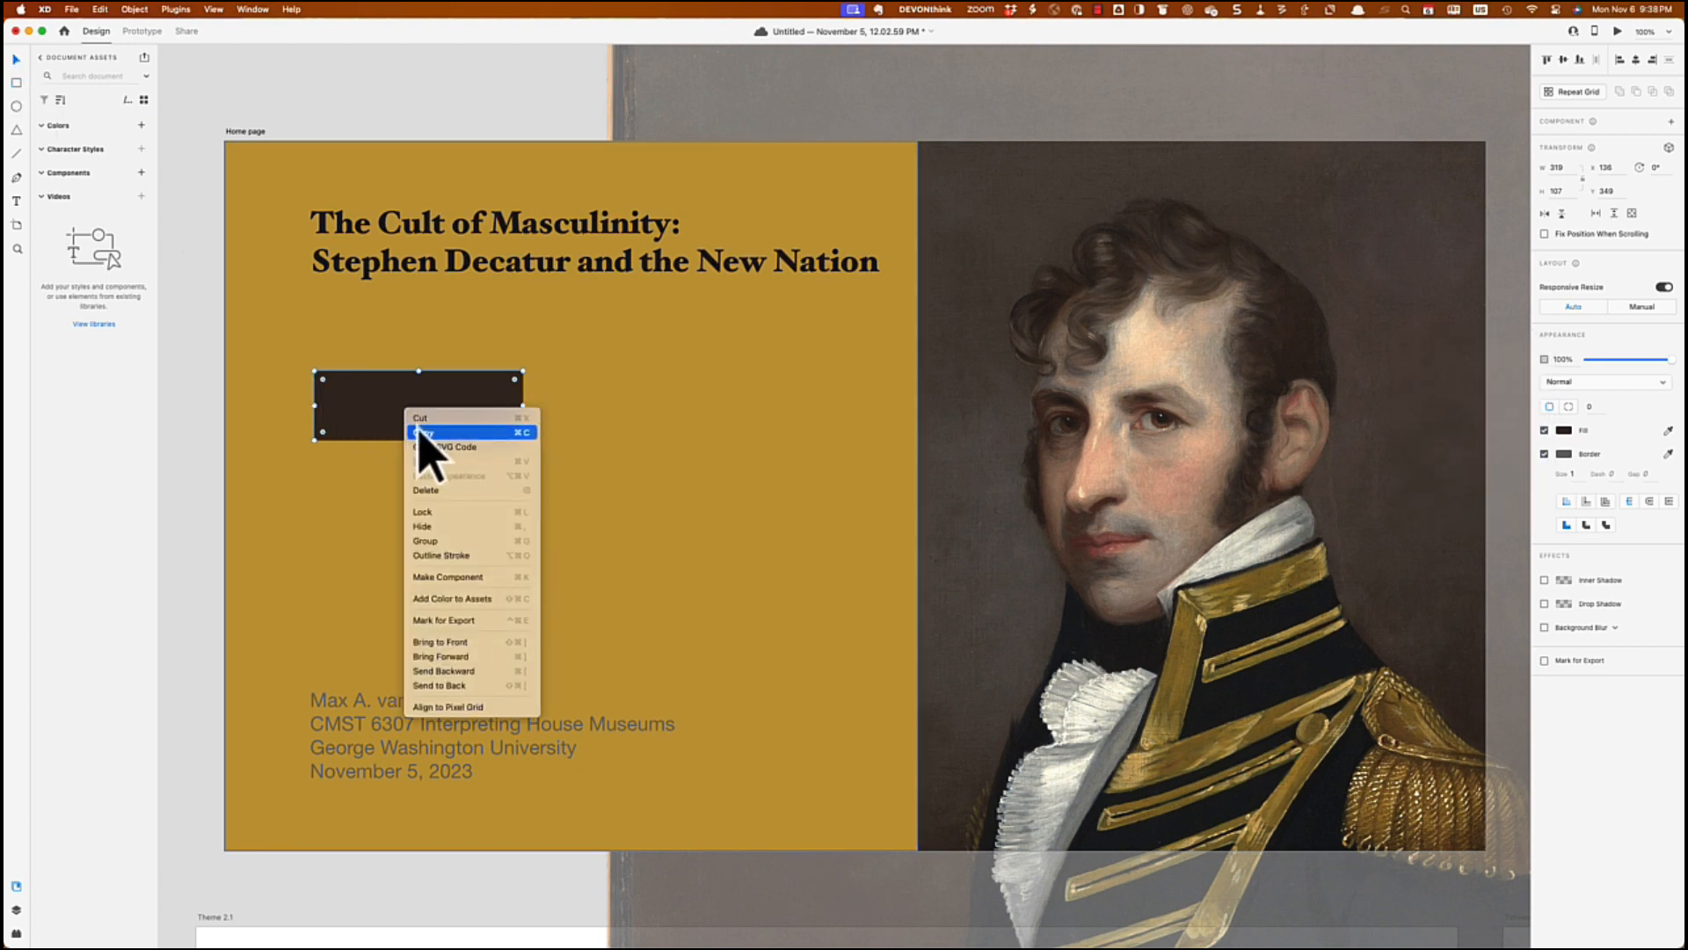
click(418, 432)
right_click(399, 411)
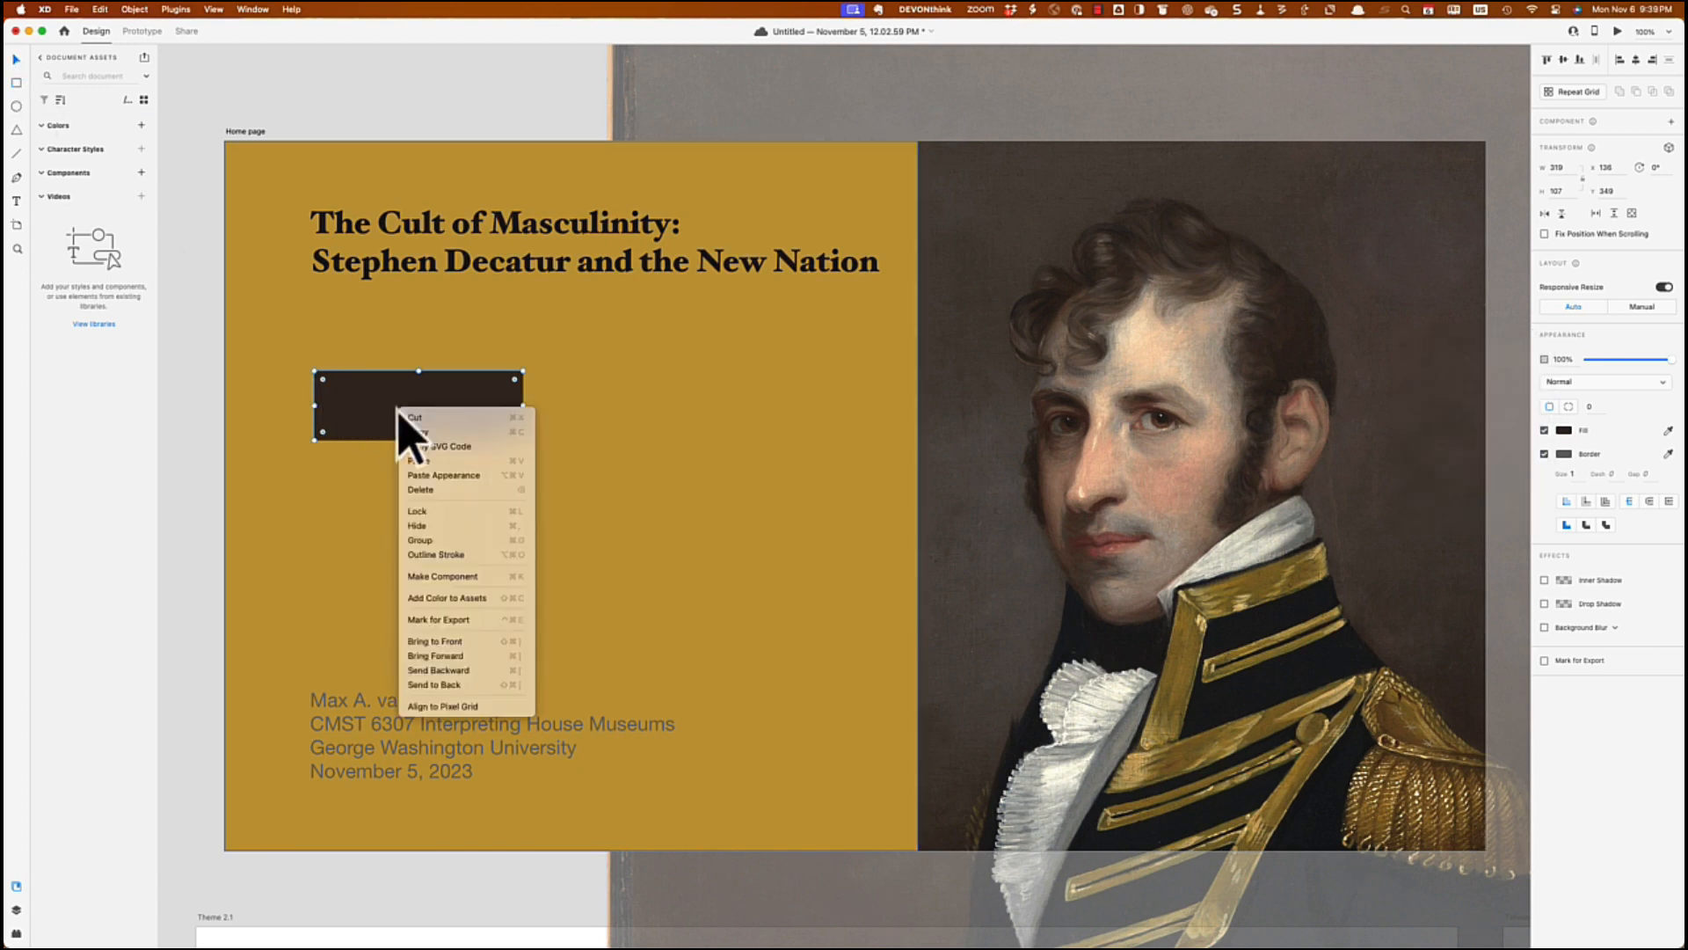
click(424, 460)
drag(403, 413, 401, 500)
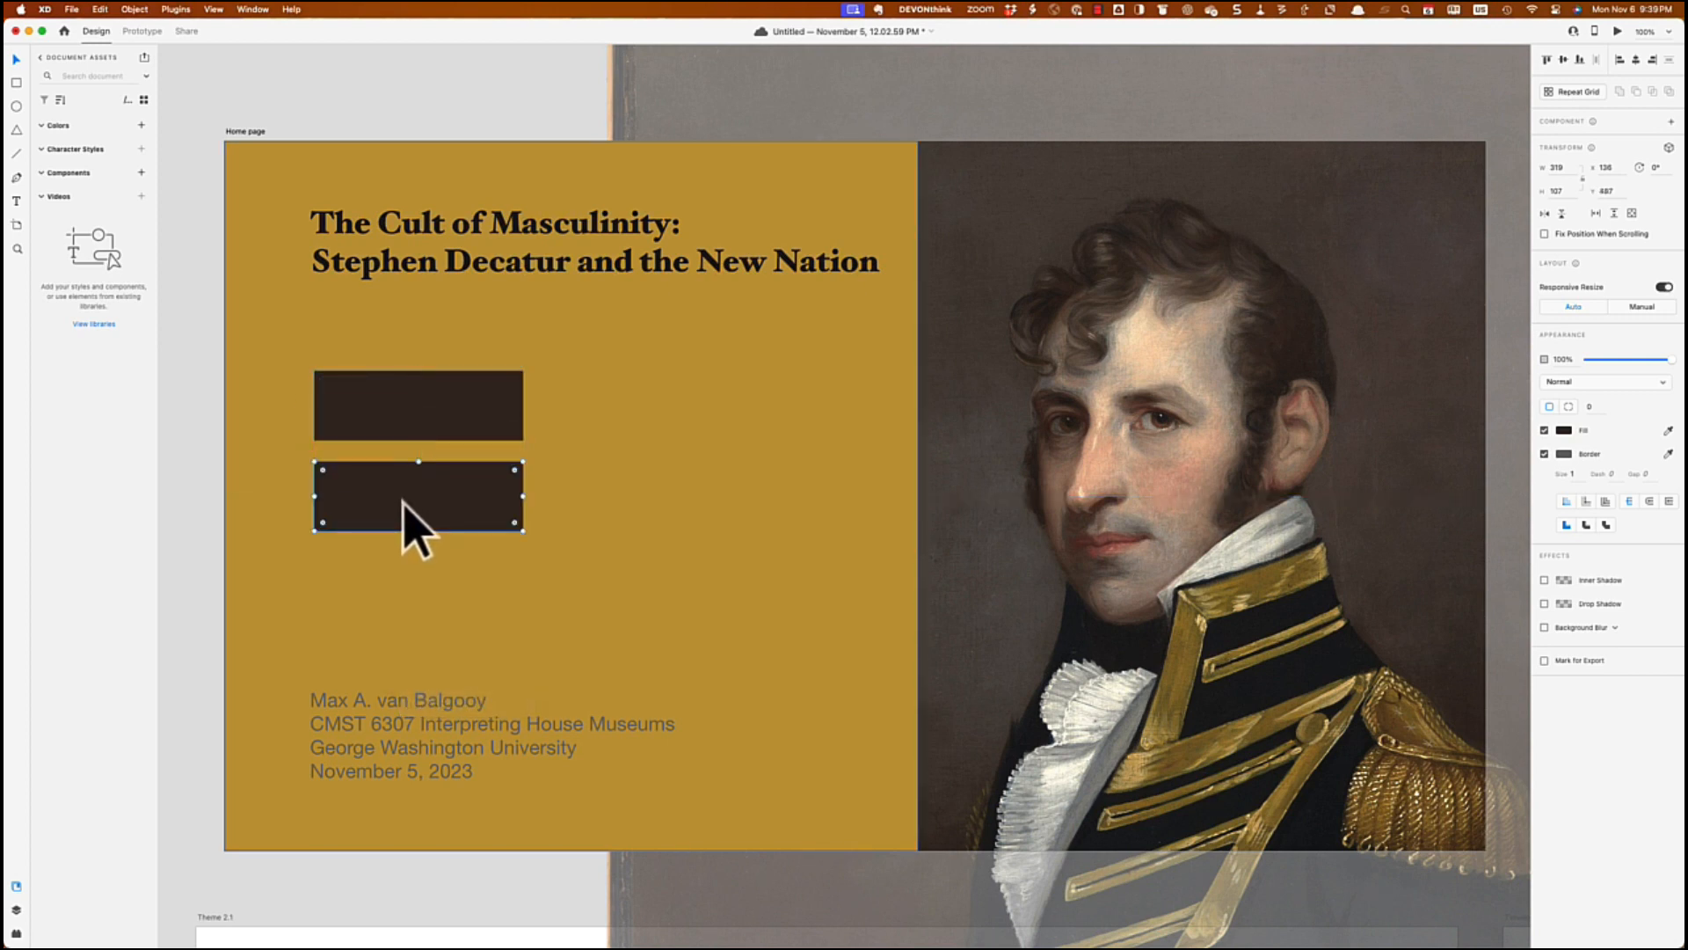
right_click(393, 497)
click(409, 549)
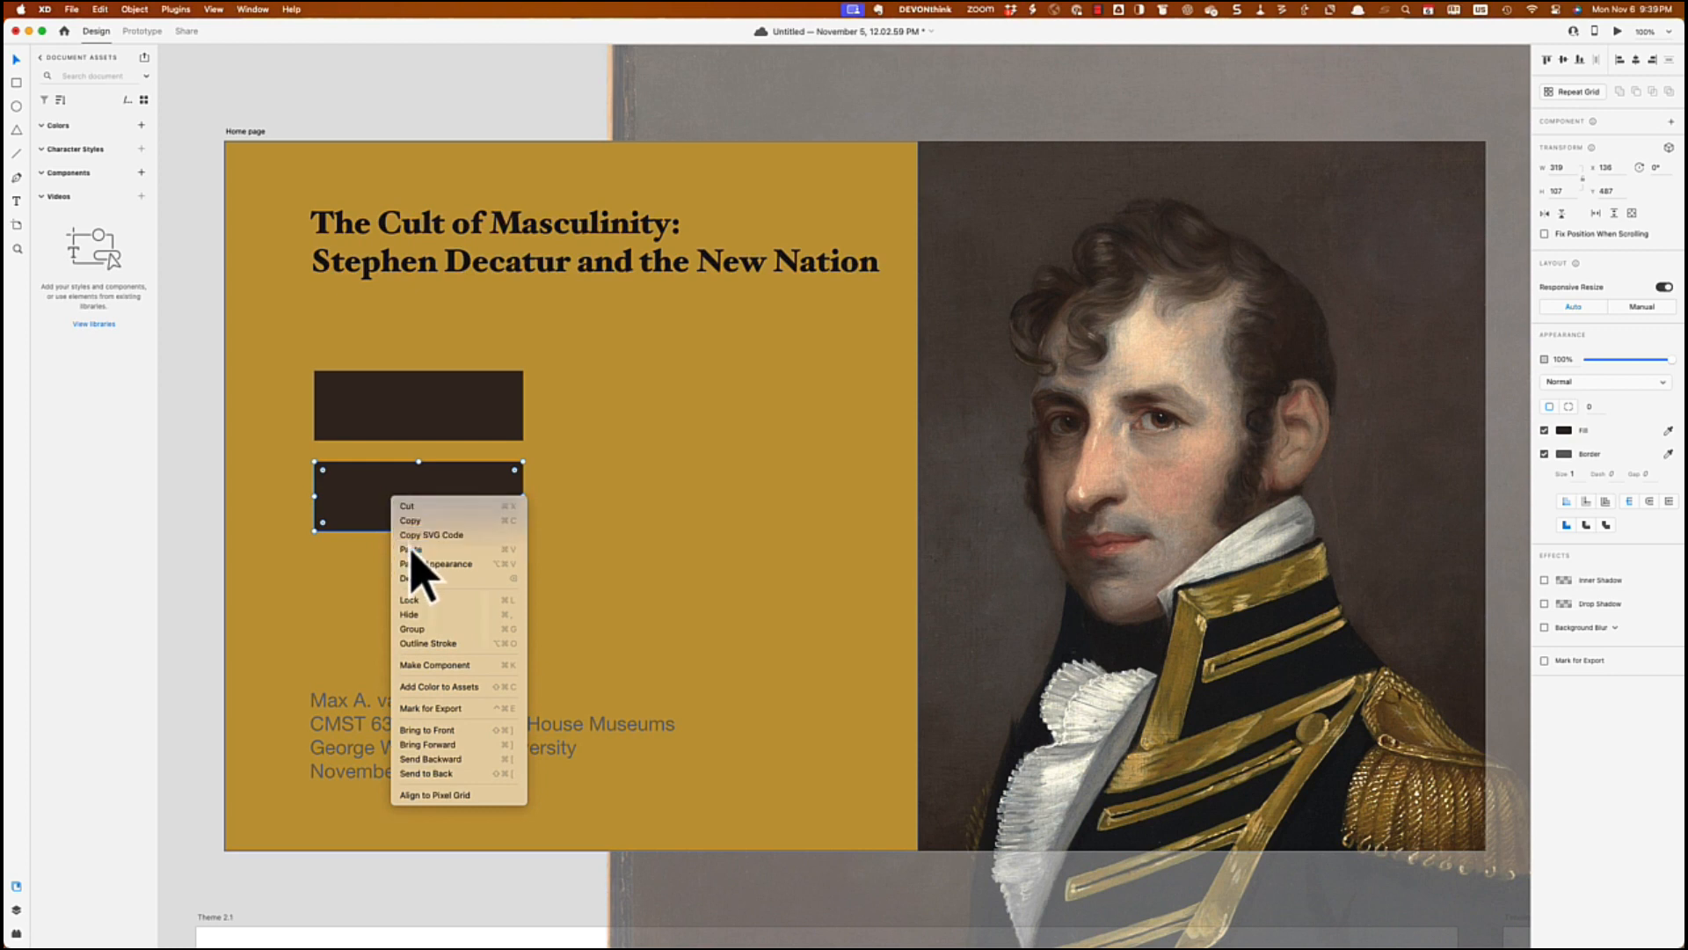
drag(403, 426, 397, 591)
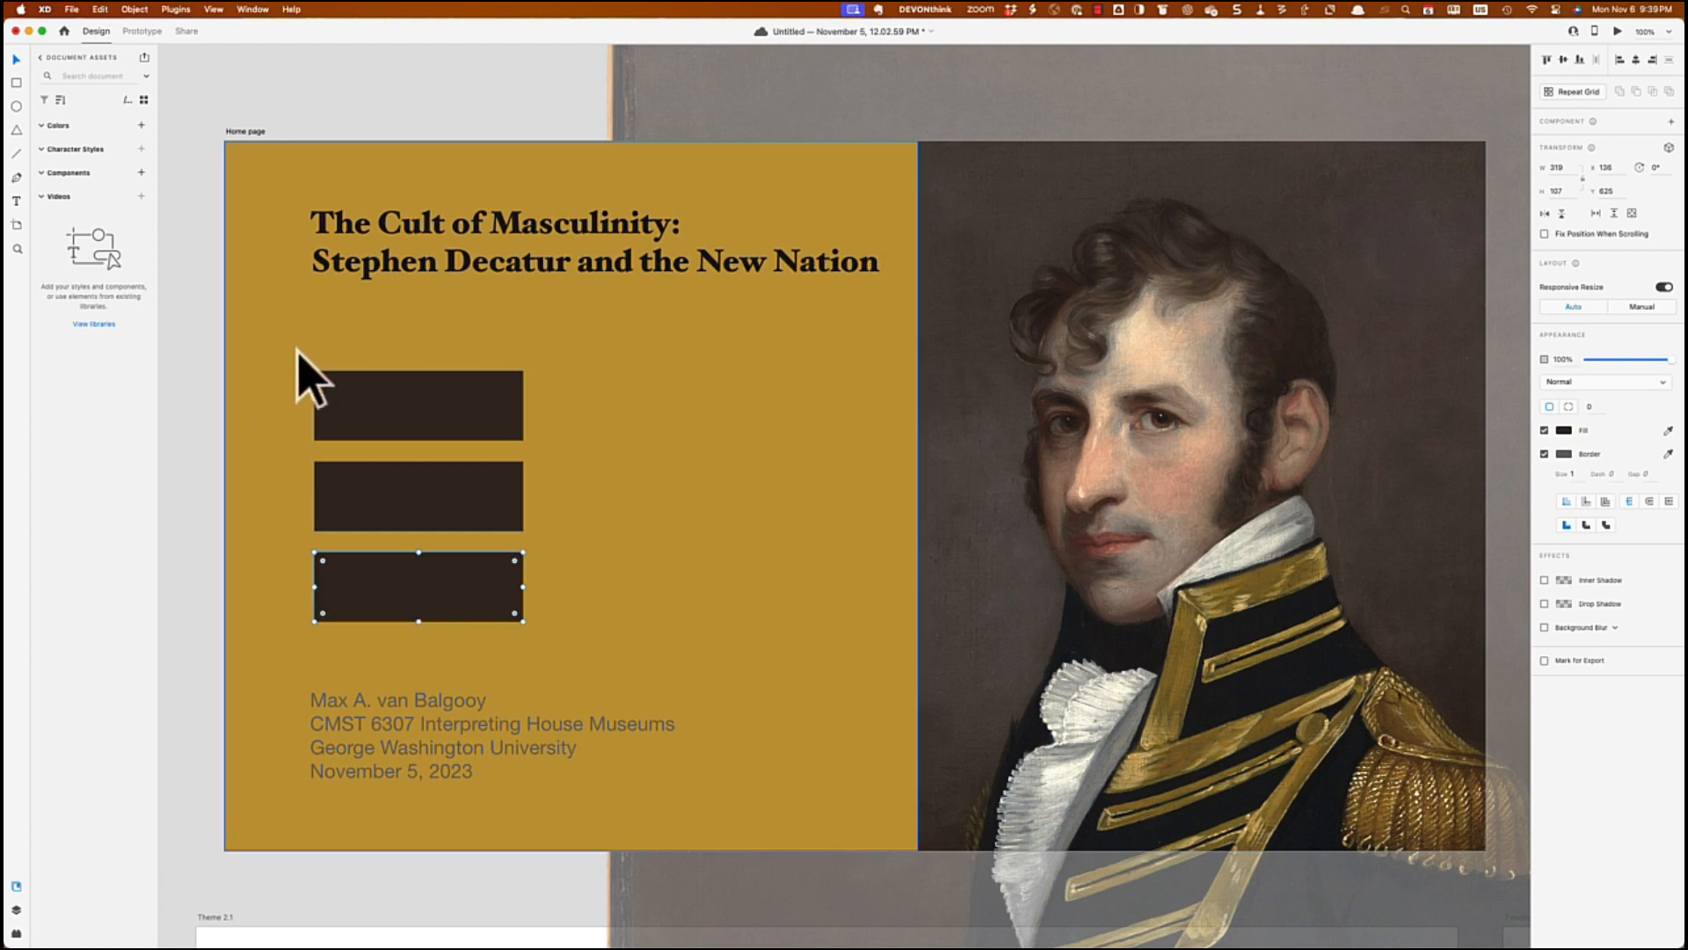
Step: Change the fill of all three stacked rectangles to a pale pinkish beige of the same hue, and deselect them
shift+click(376, 519)
shift+click(387, 427)
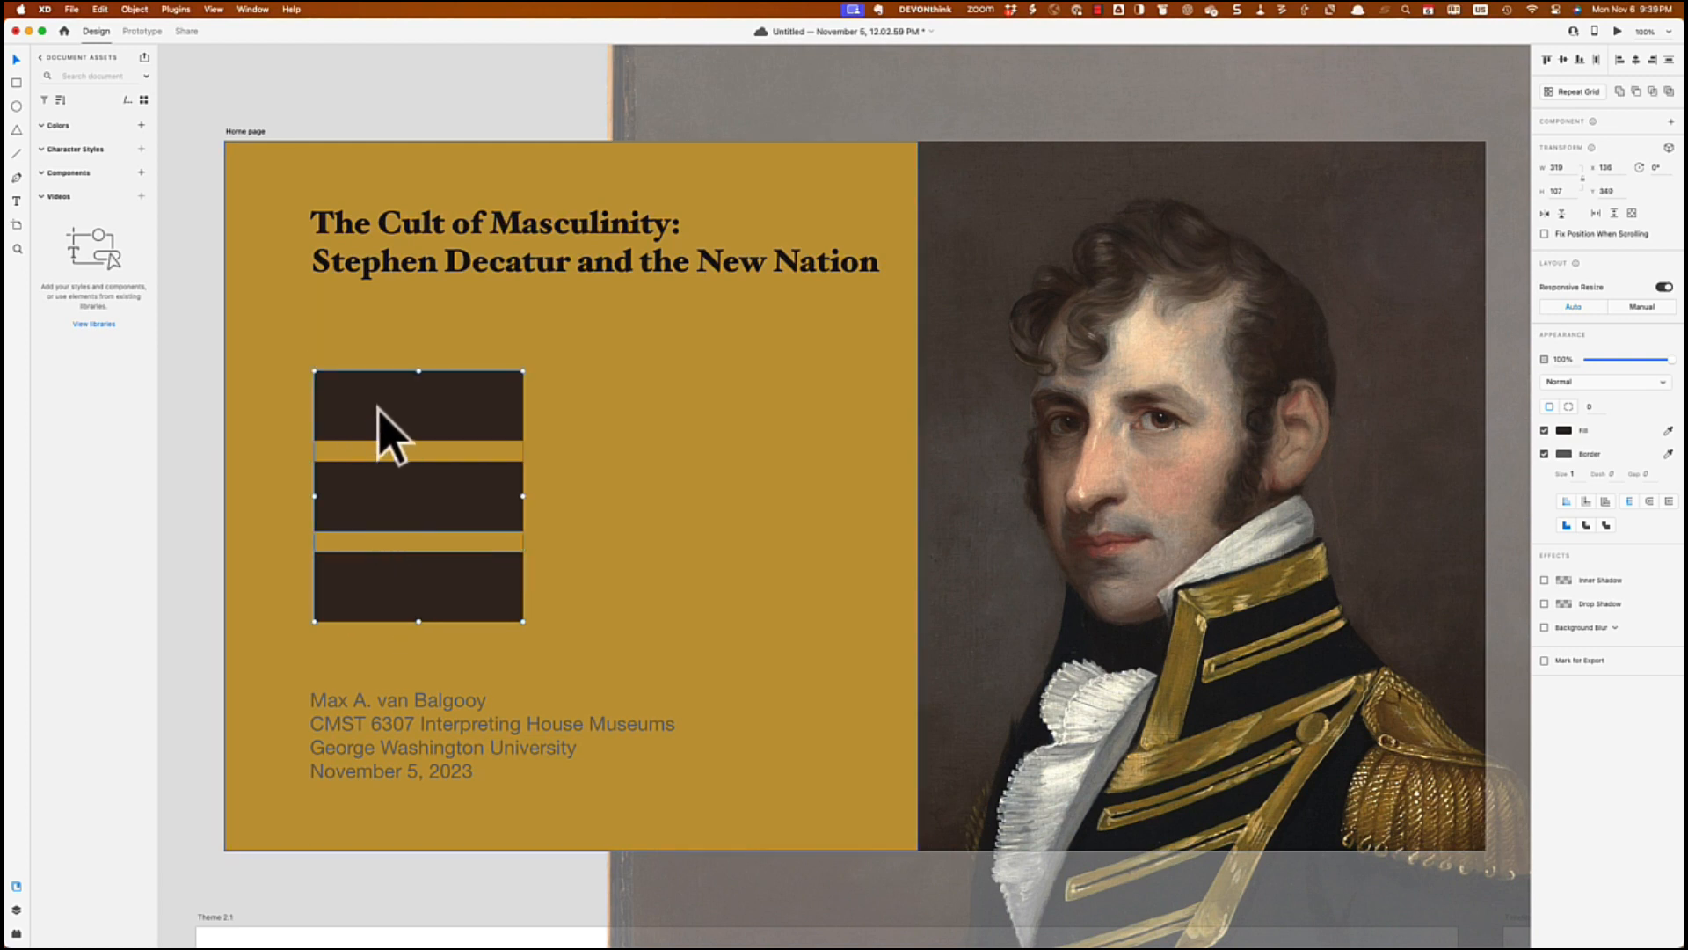
click(1566, 433)
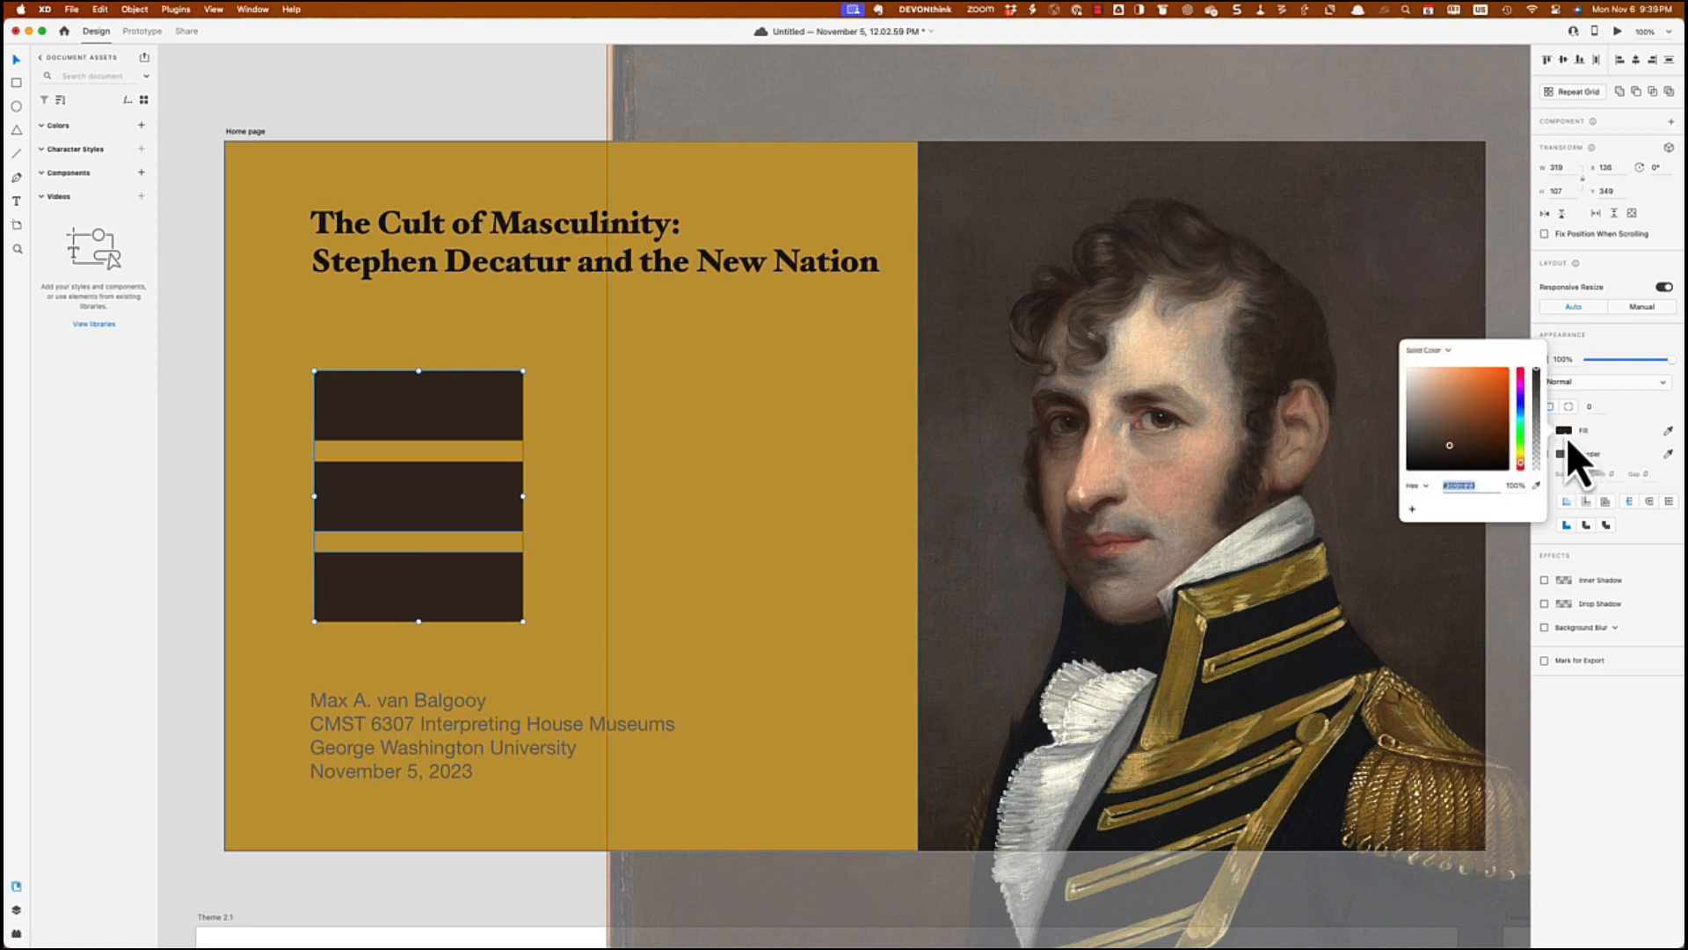
click(1422, 380)
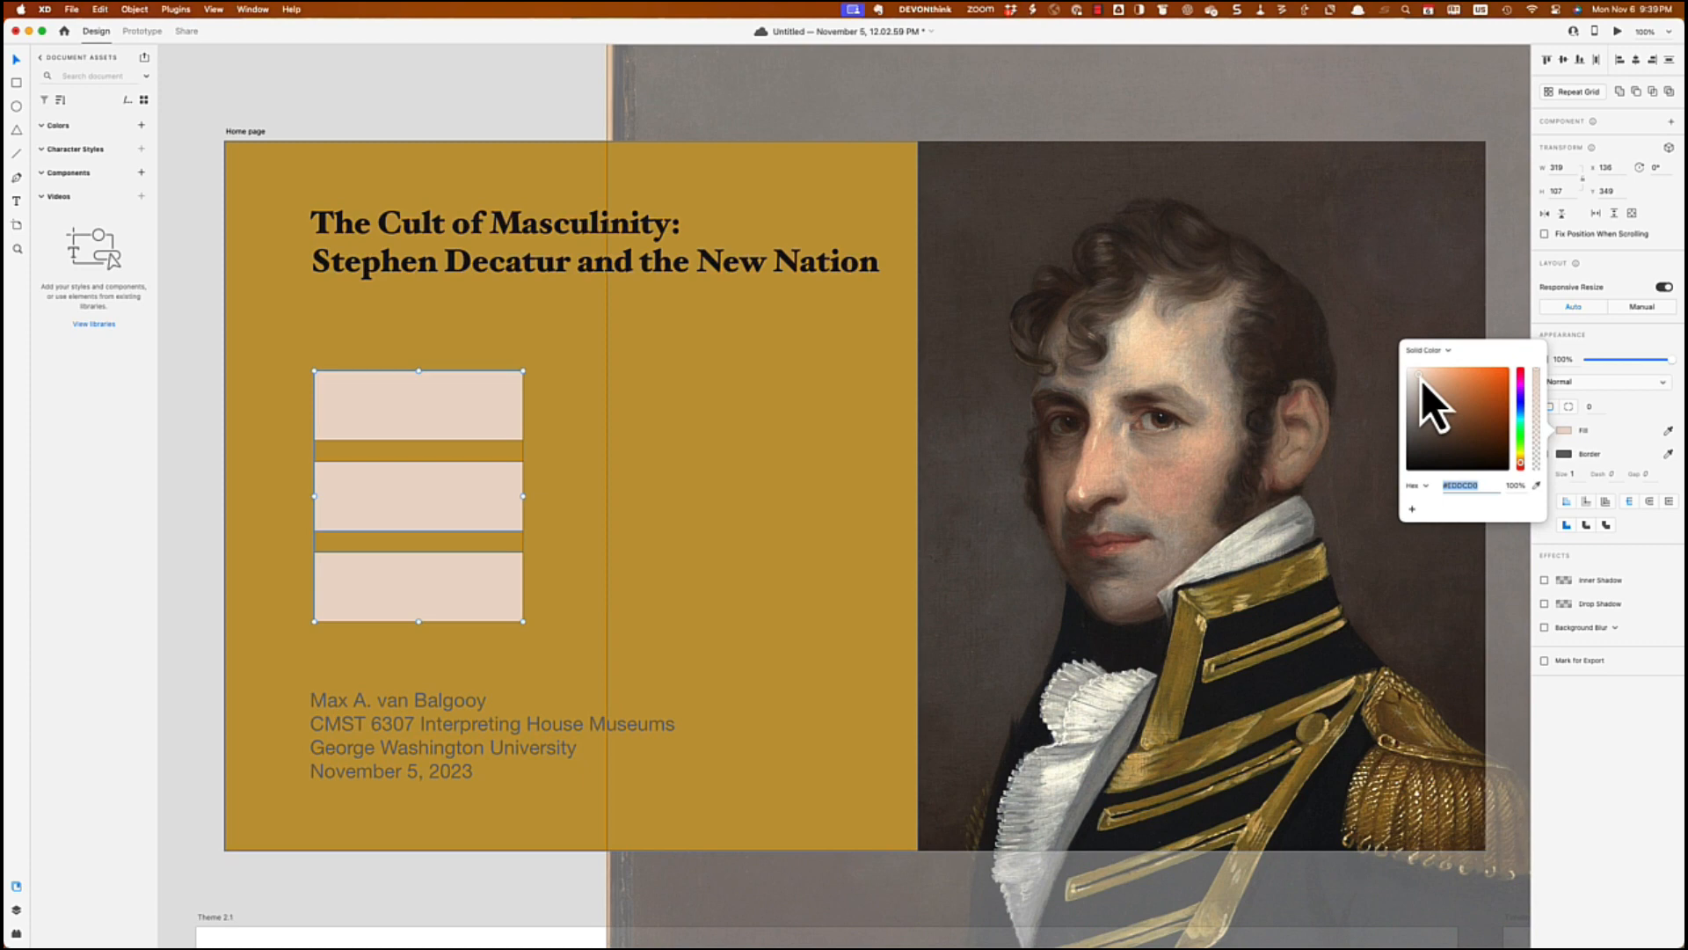
click(1509, 283)
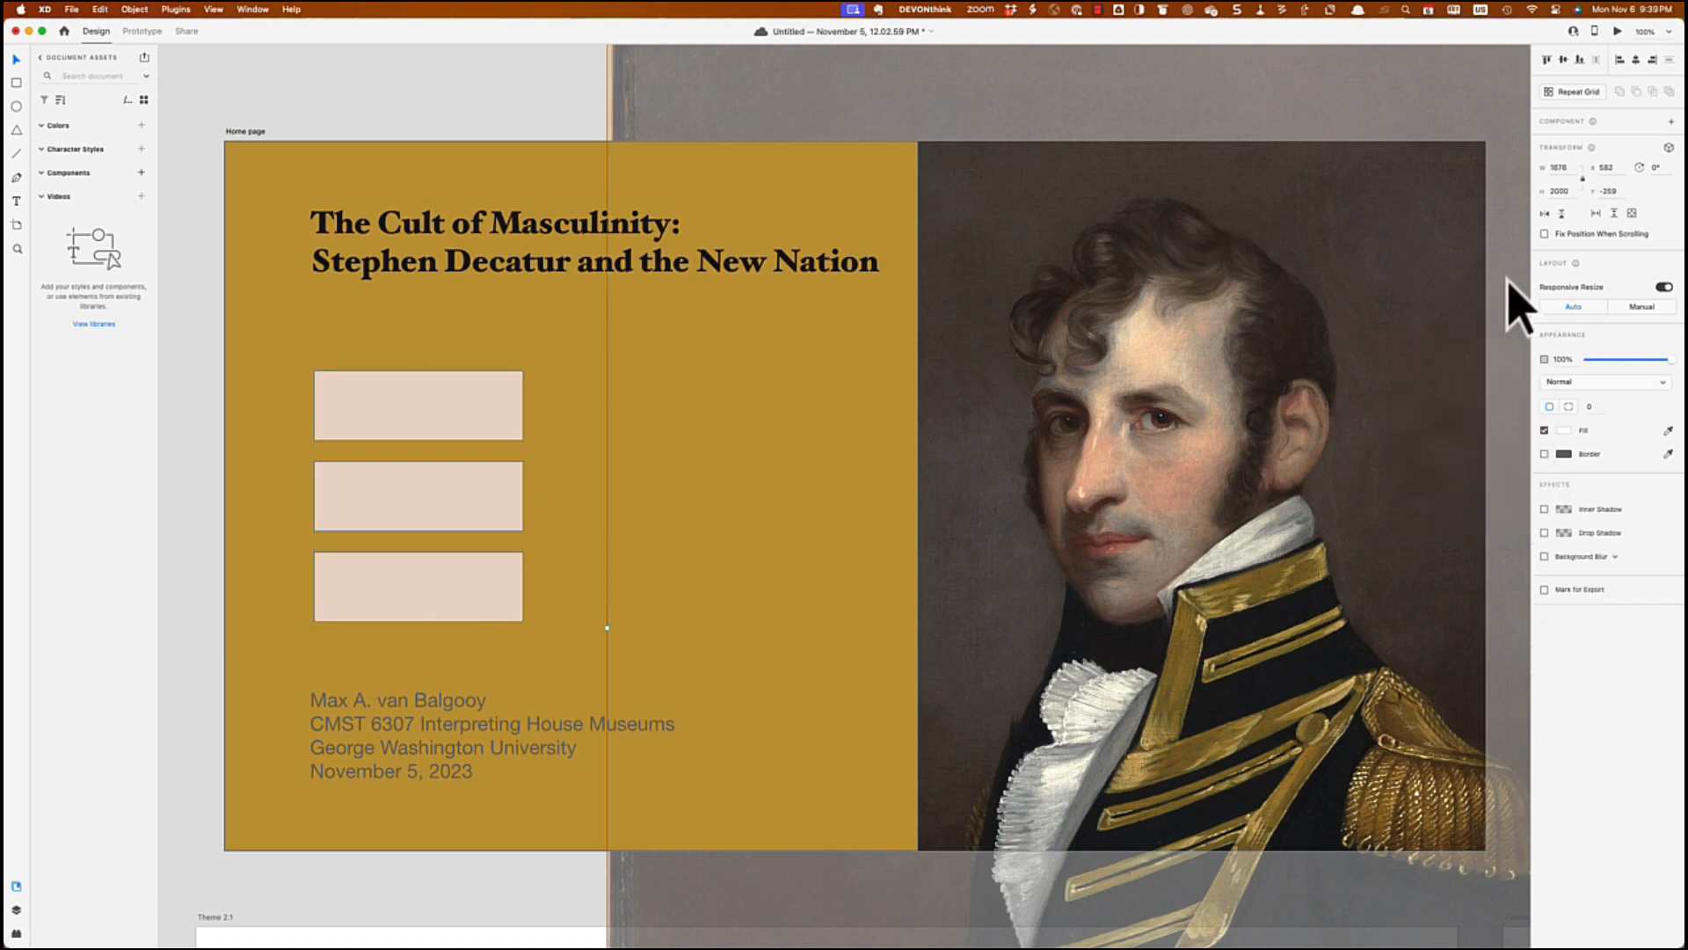
Step: Add the text label "Theme 1" on the uppermost rectangle and place it in the middle at about X 197, Y 379
click(17, 204)
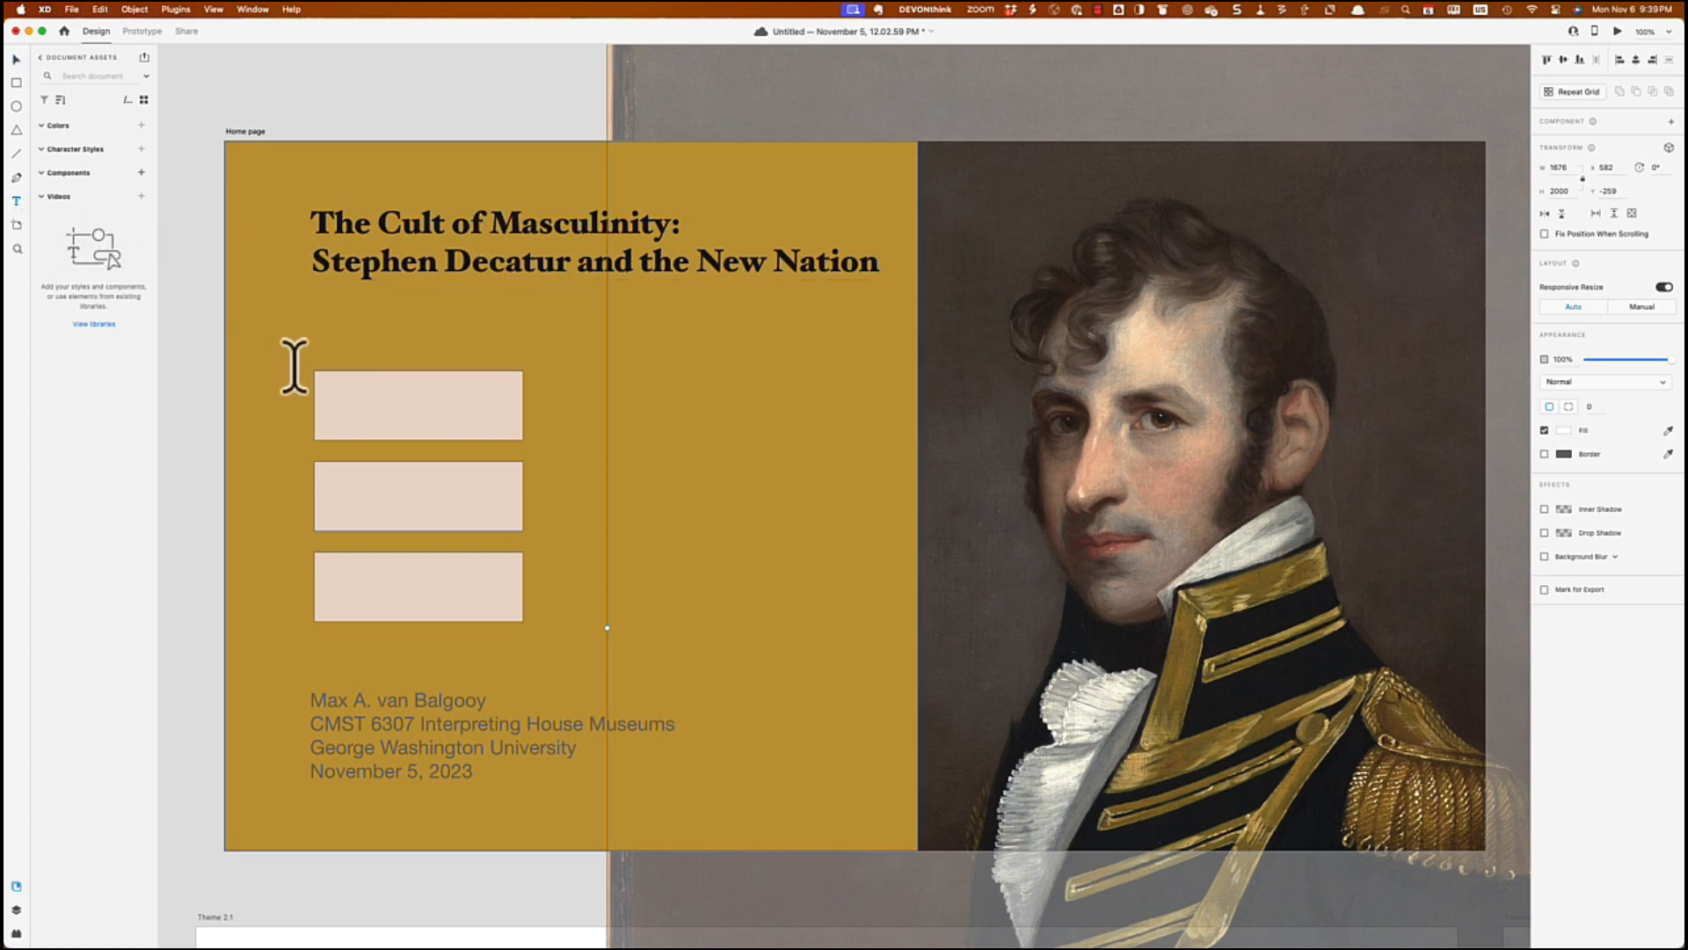
click(372, 400)
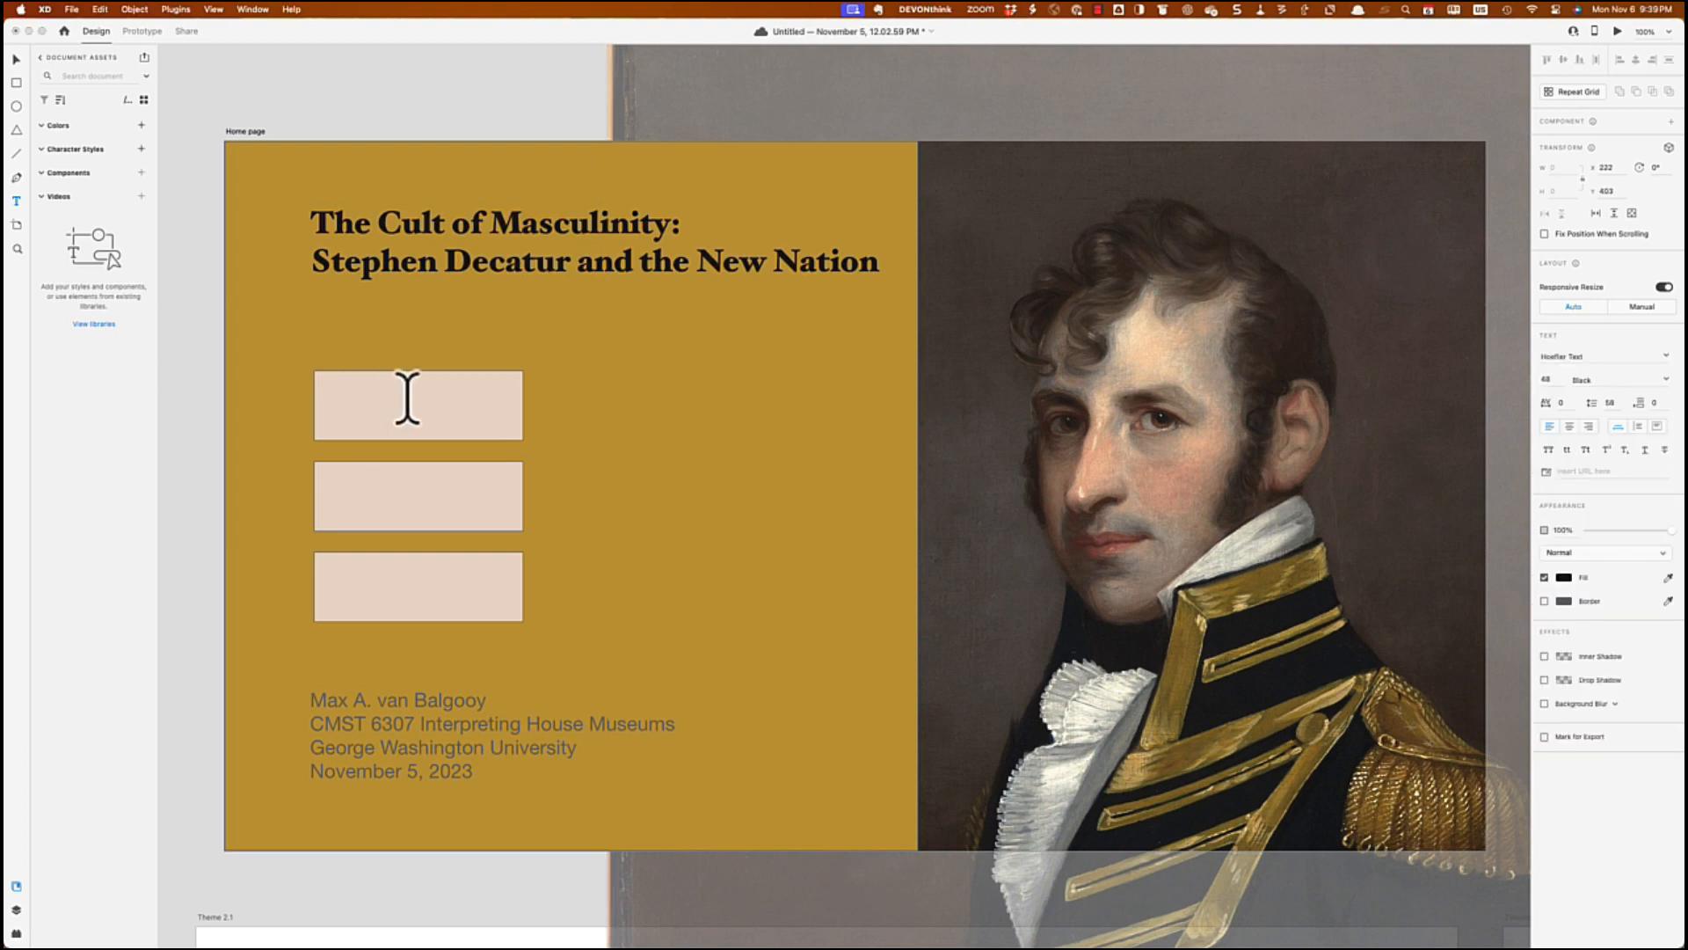
text(Theme)
key(BackSpace)
text(me 1)
click(18, 65)
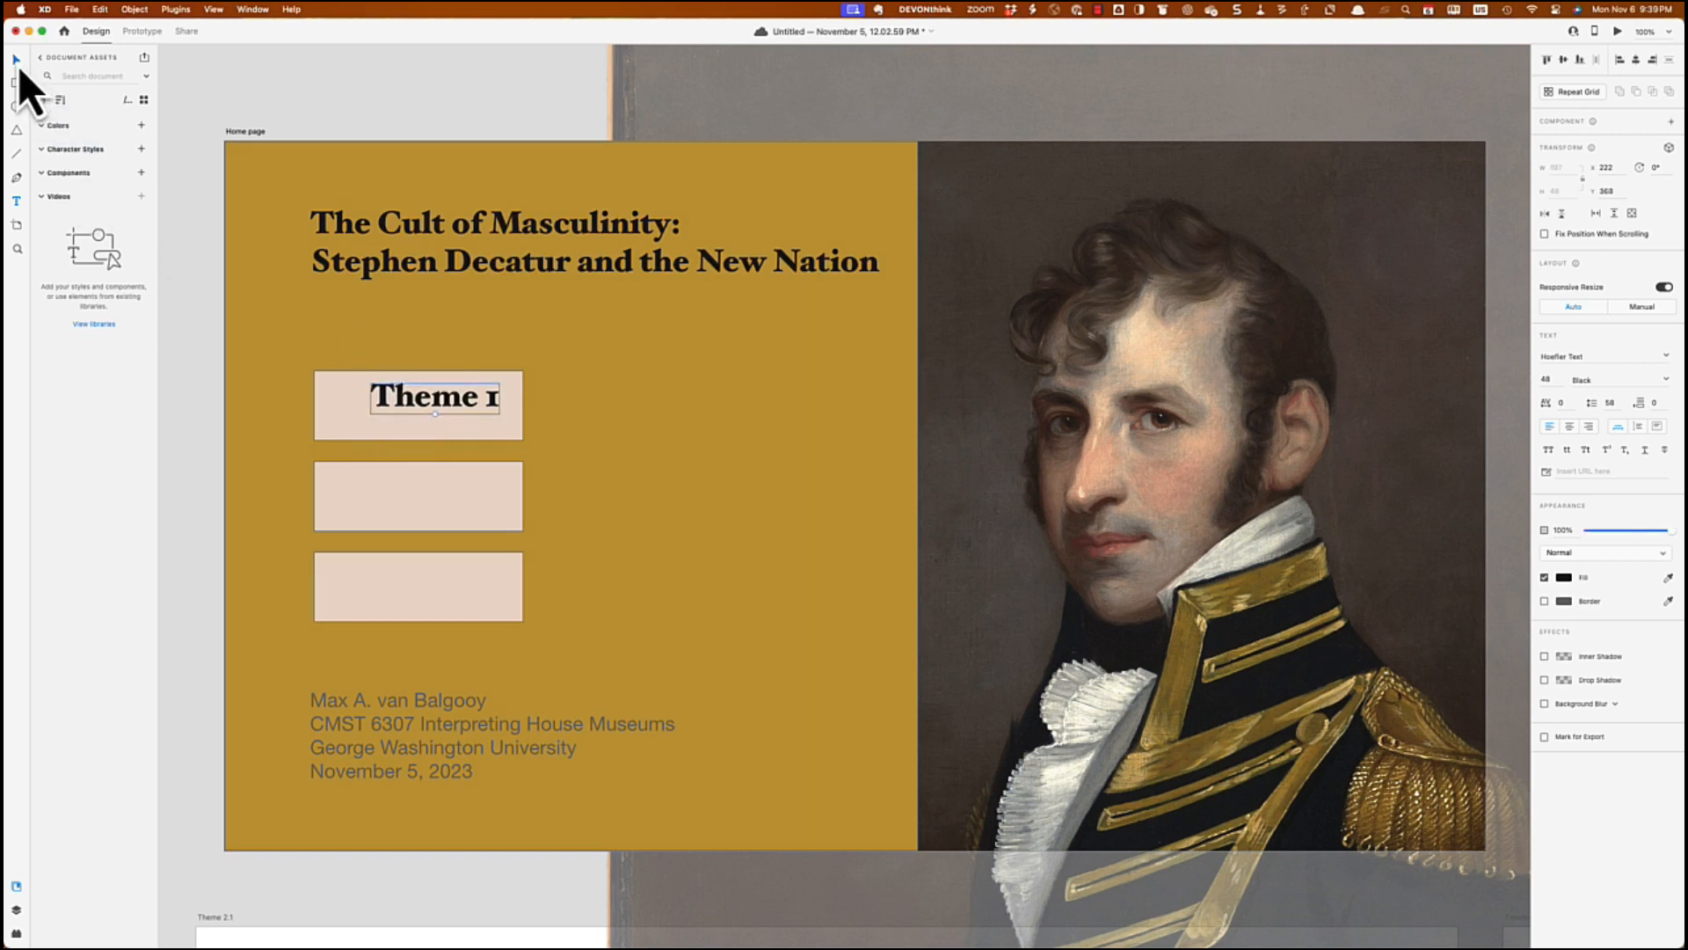
drag(415, 406, 400, 414)
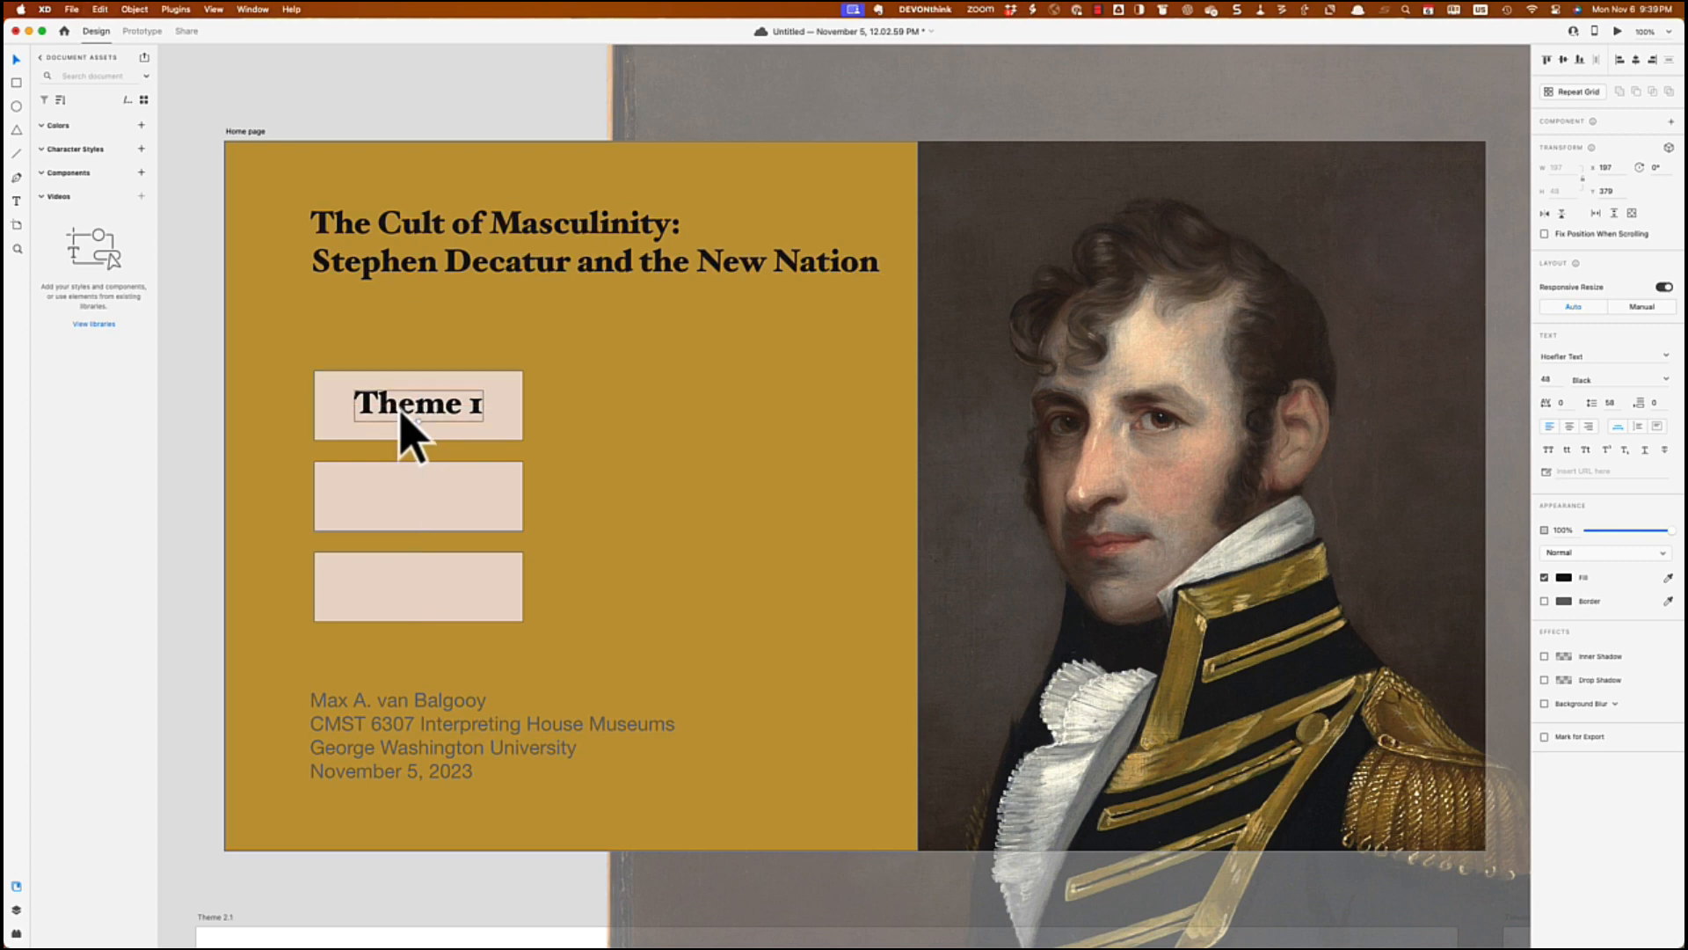
Step: Duplicate the Theme 1 label onto the second and third rectangles, keeping it in line with the original
drag(401, 417, 408, 502)
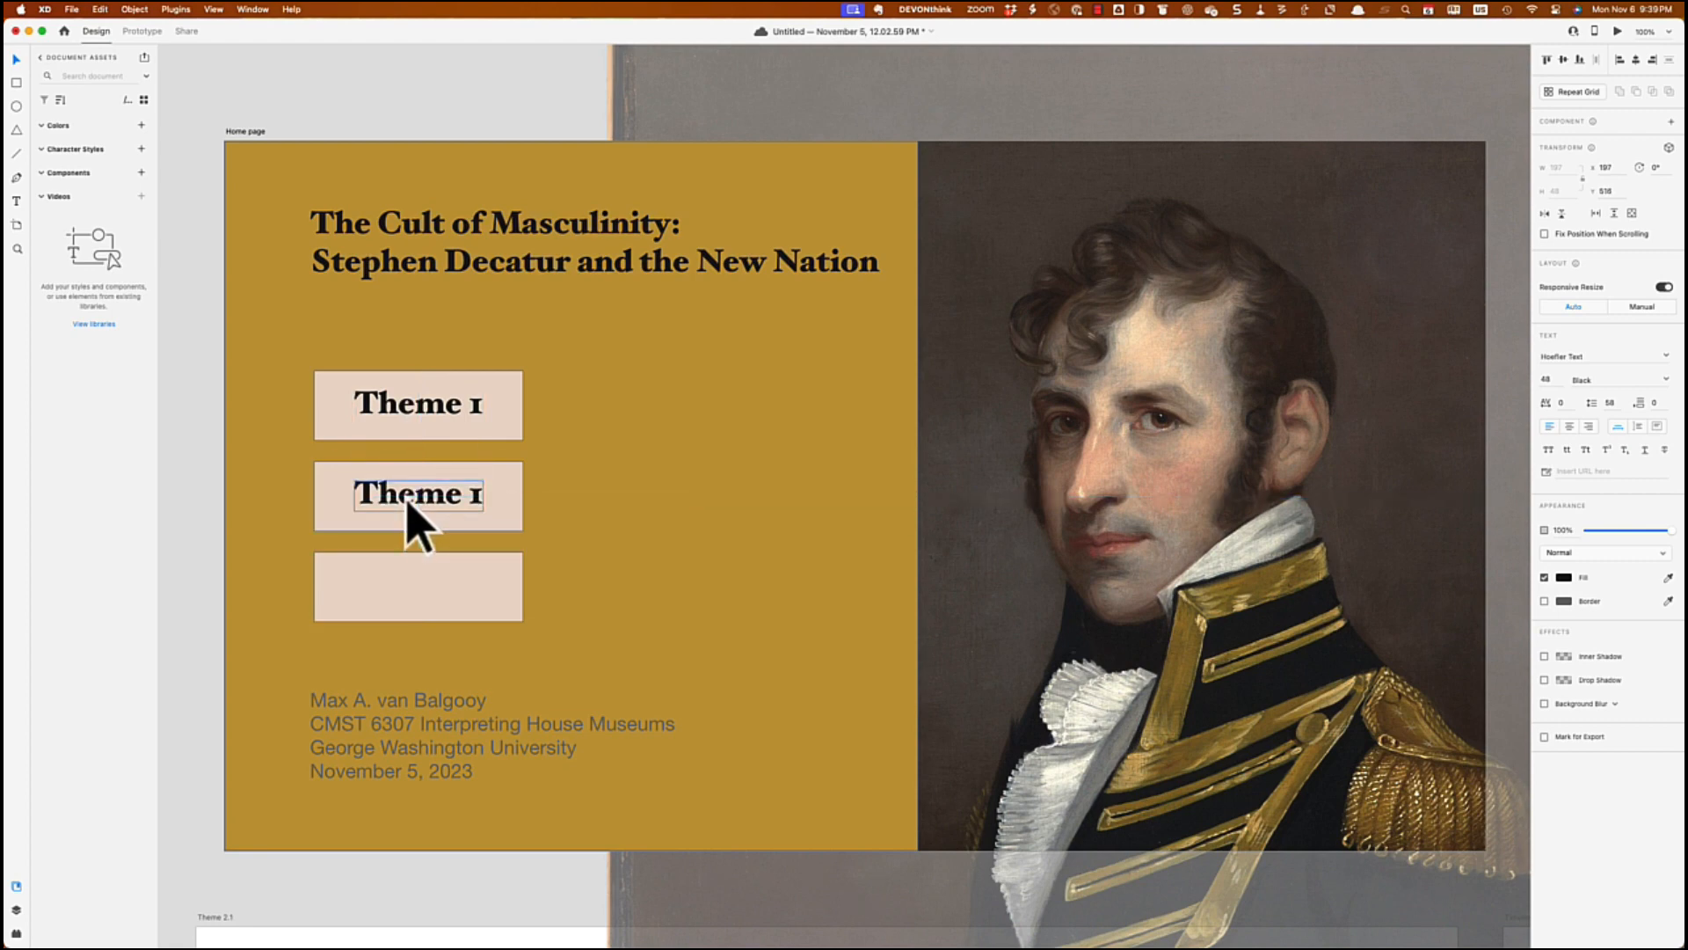
click(397, 412)
drag(397, 413, 396, 595)
Step: Change the second rectangle's label to "Theme 2" and the third rectangle's label to "Timeline"
click(460, 516)
double_click(469, 492)
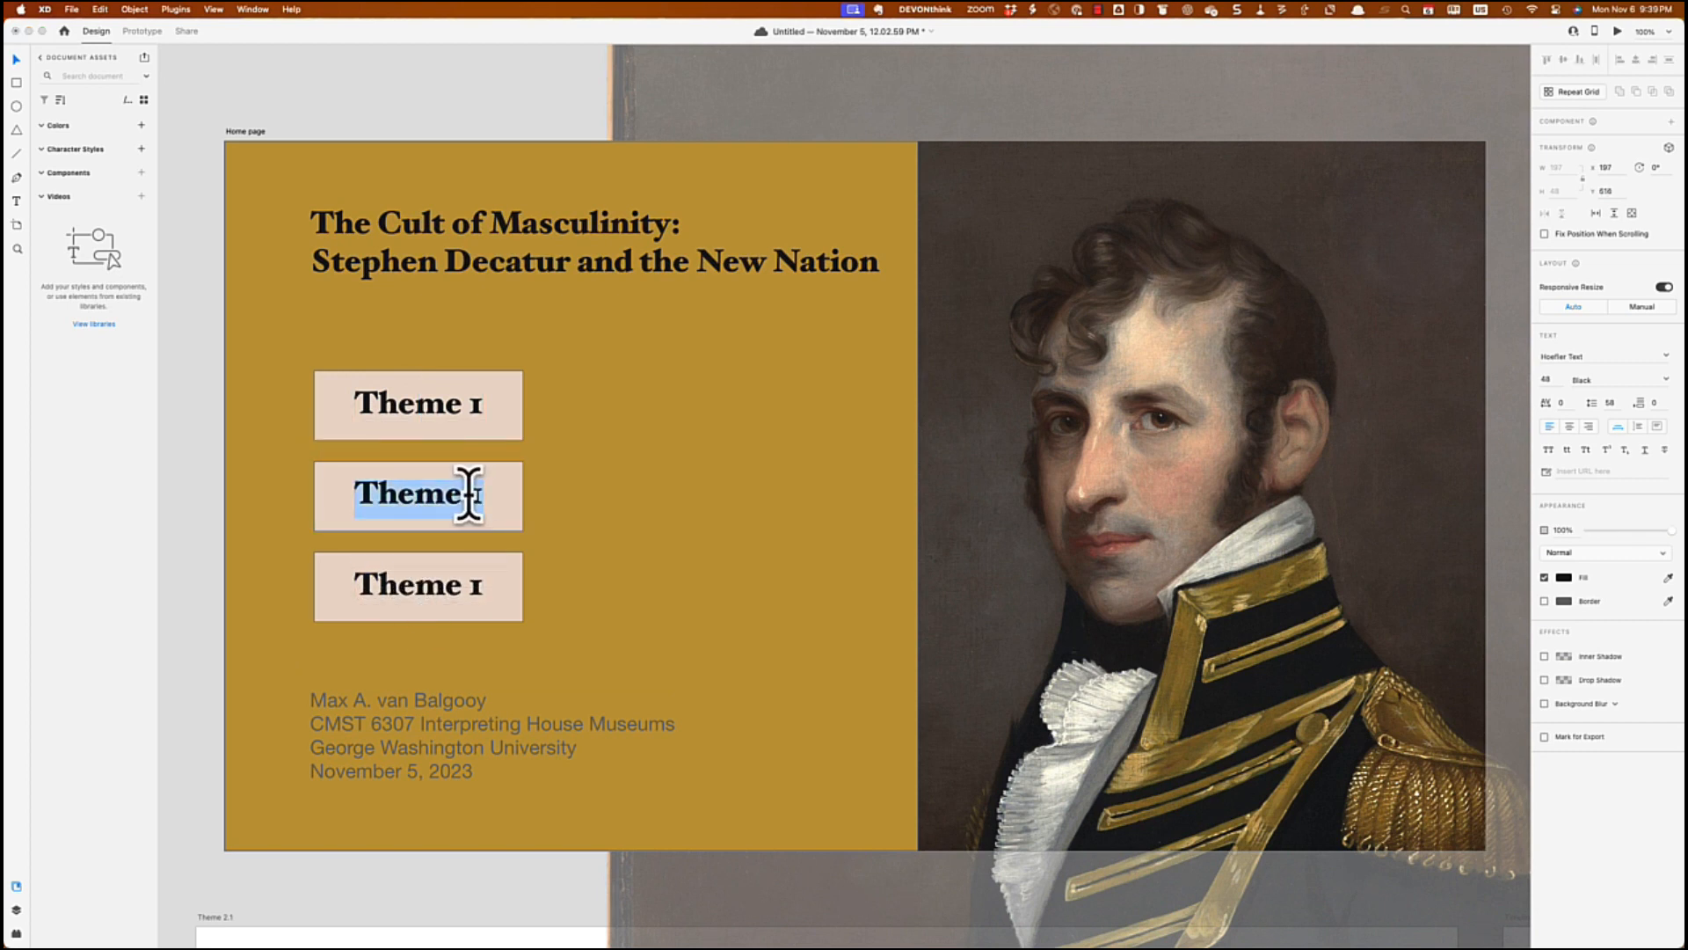
click(481, 492)
key(BackSpace)
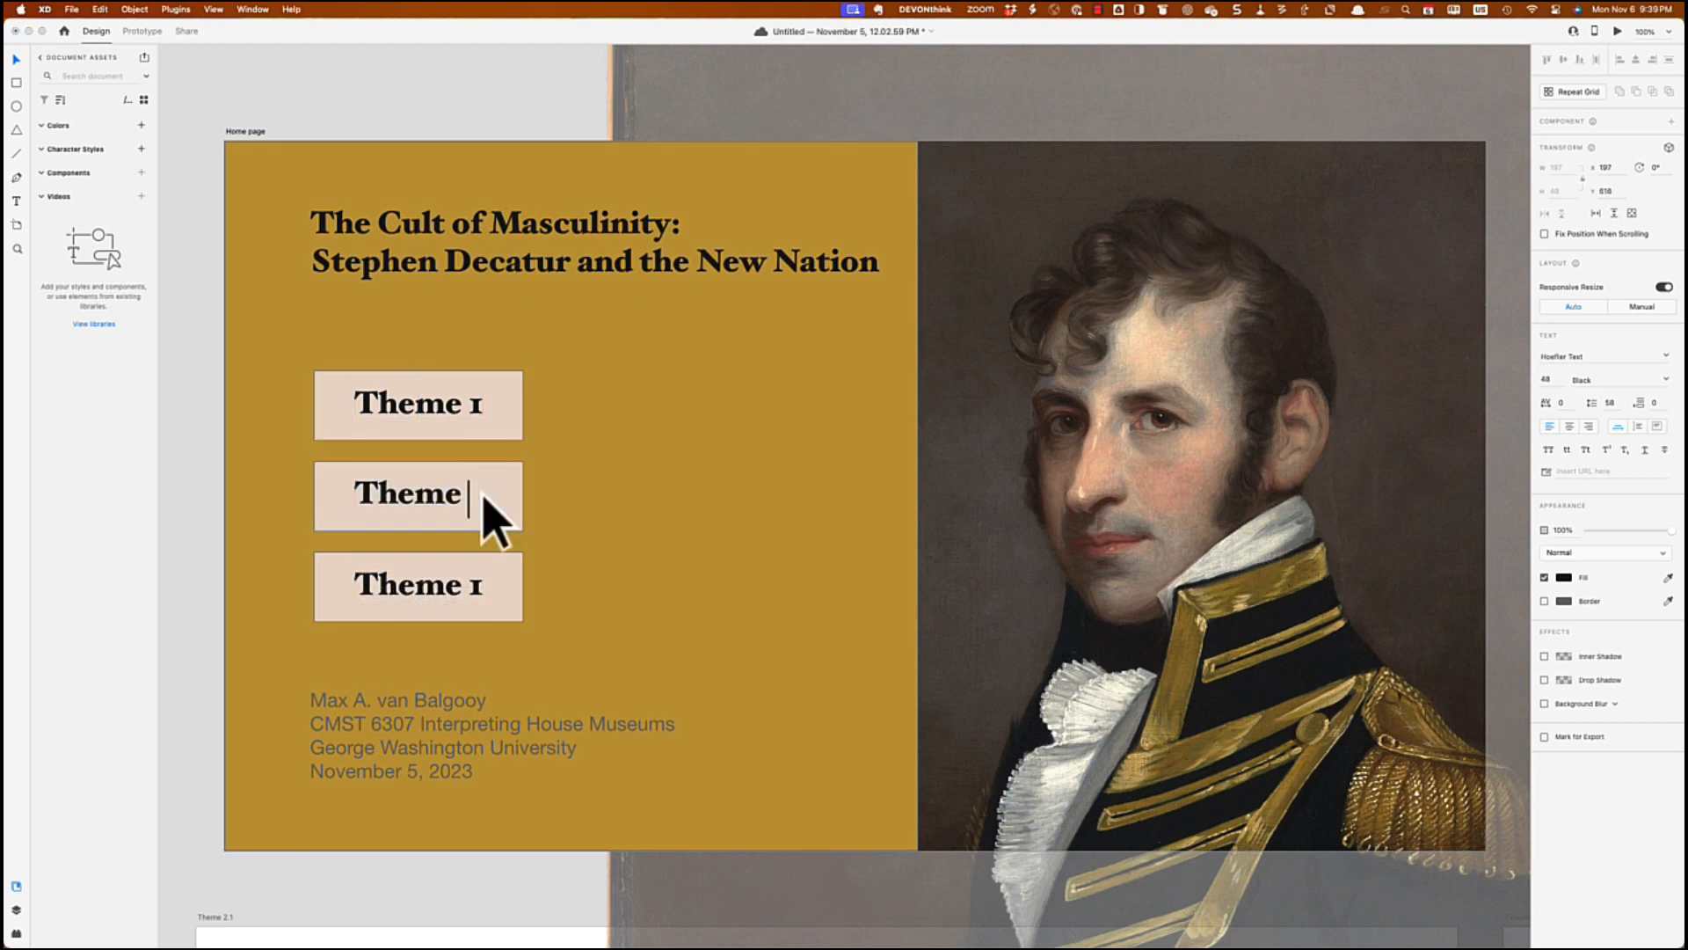
double_click(394, 589)
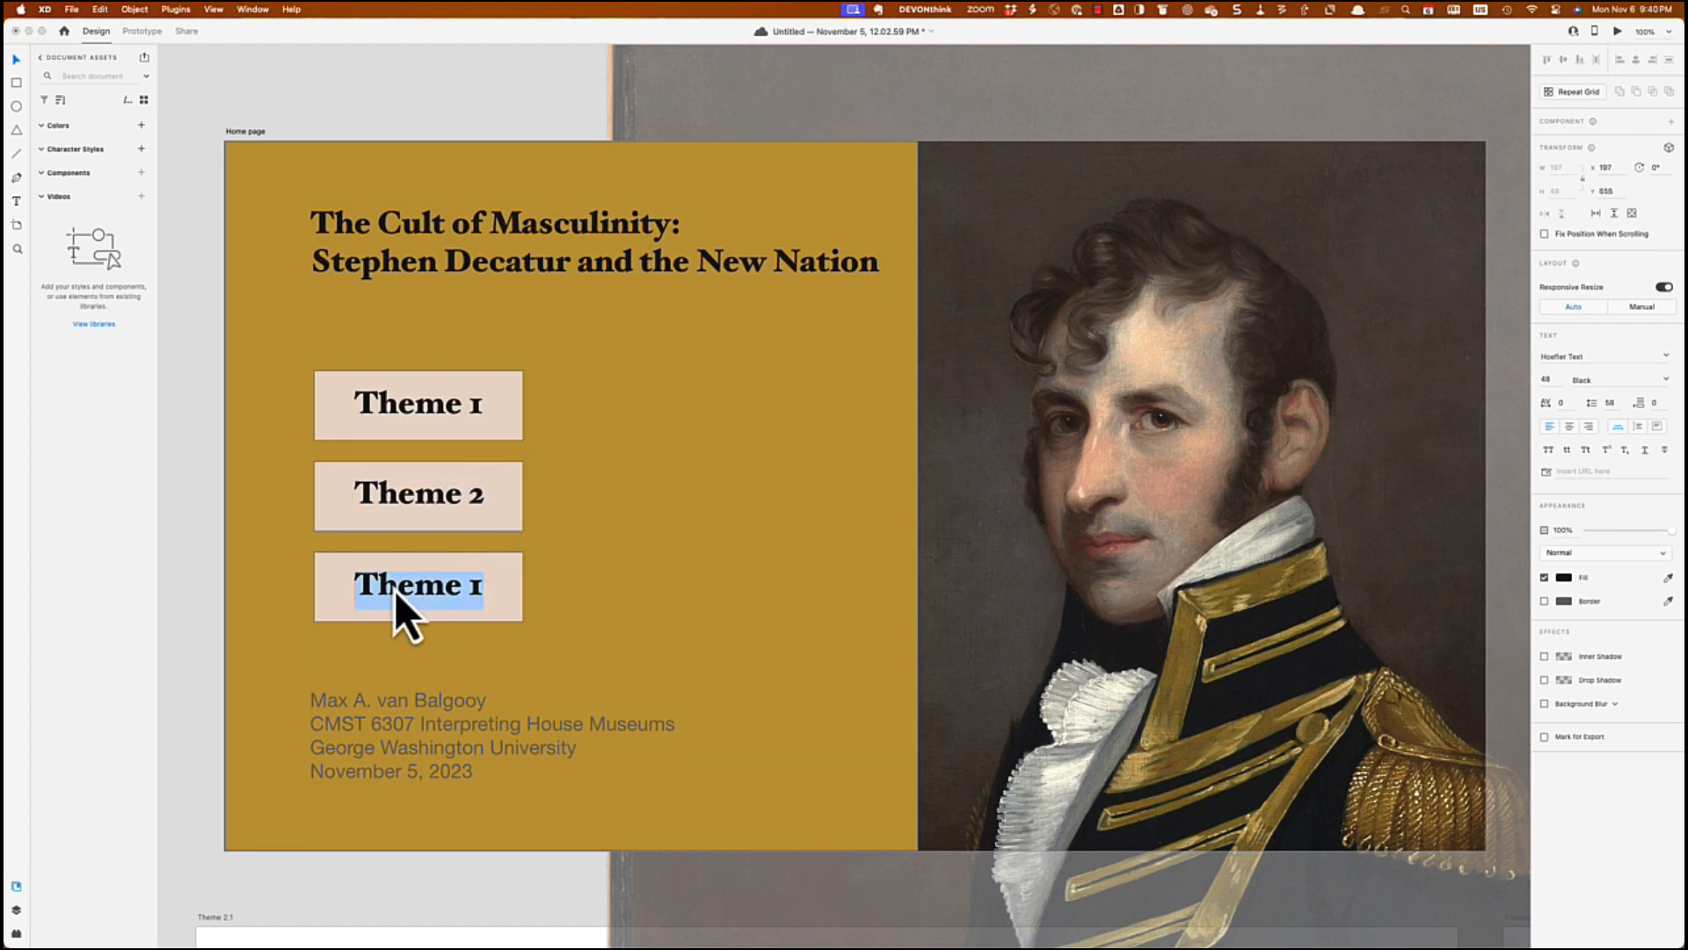
text(Timeline)
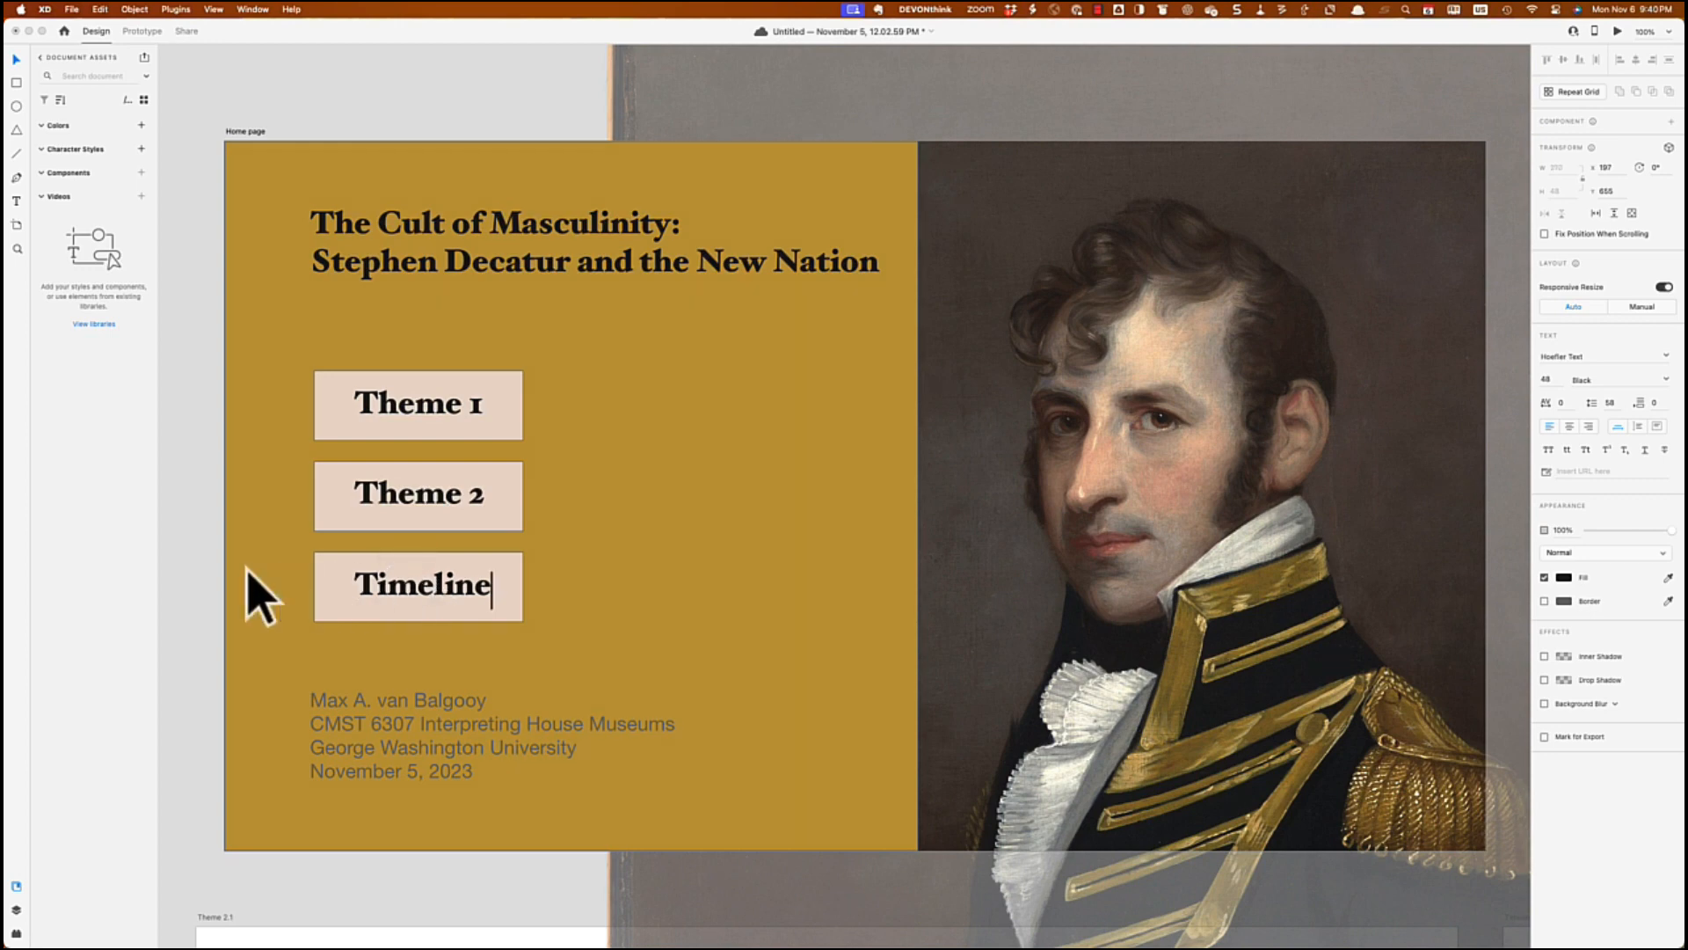
key(Escape)
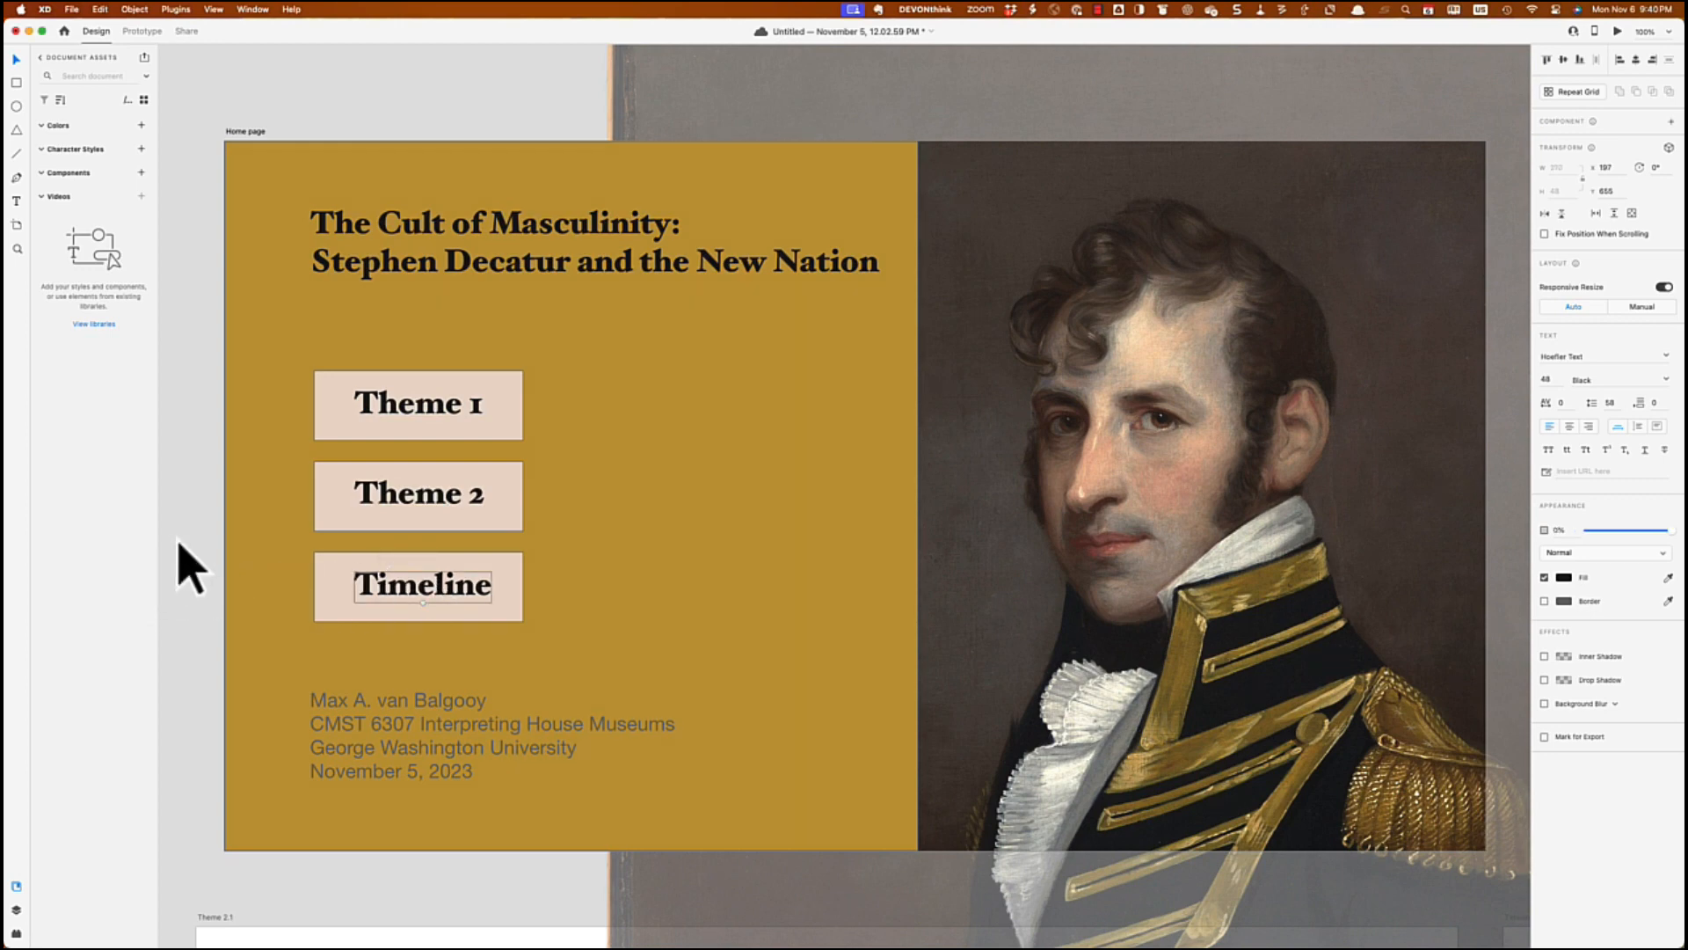
click(189, 567)
Step: Center the text of the Theme 1, Theme 2 and Timeline labels, align their horizontal centers with each other, and deselect them
click(459, 611)
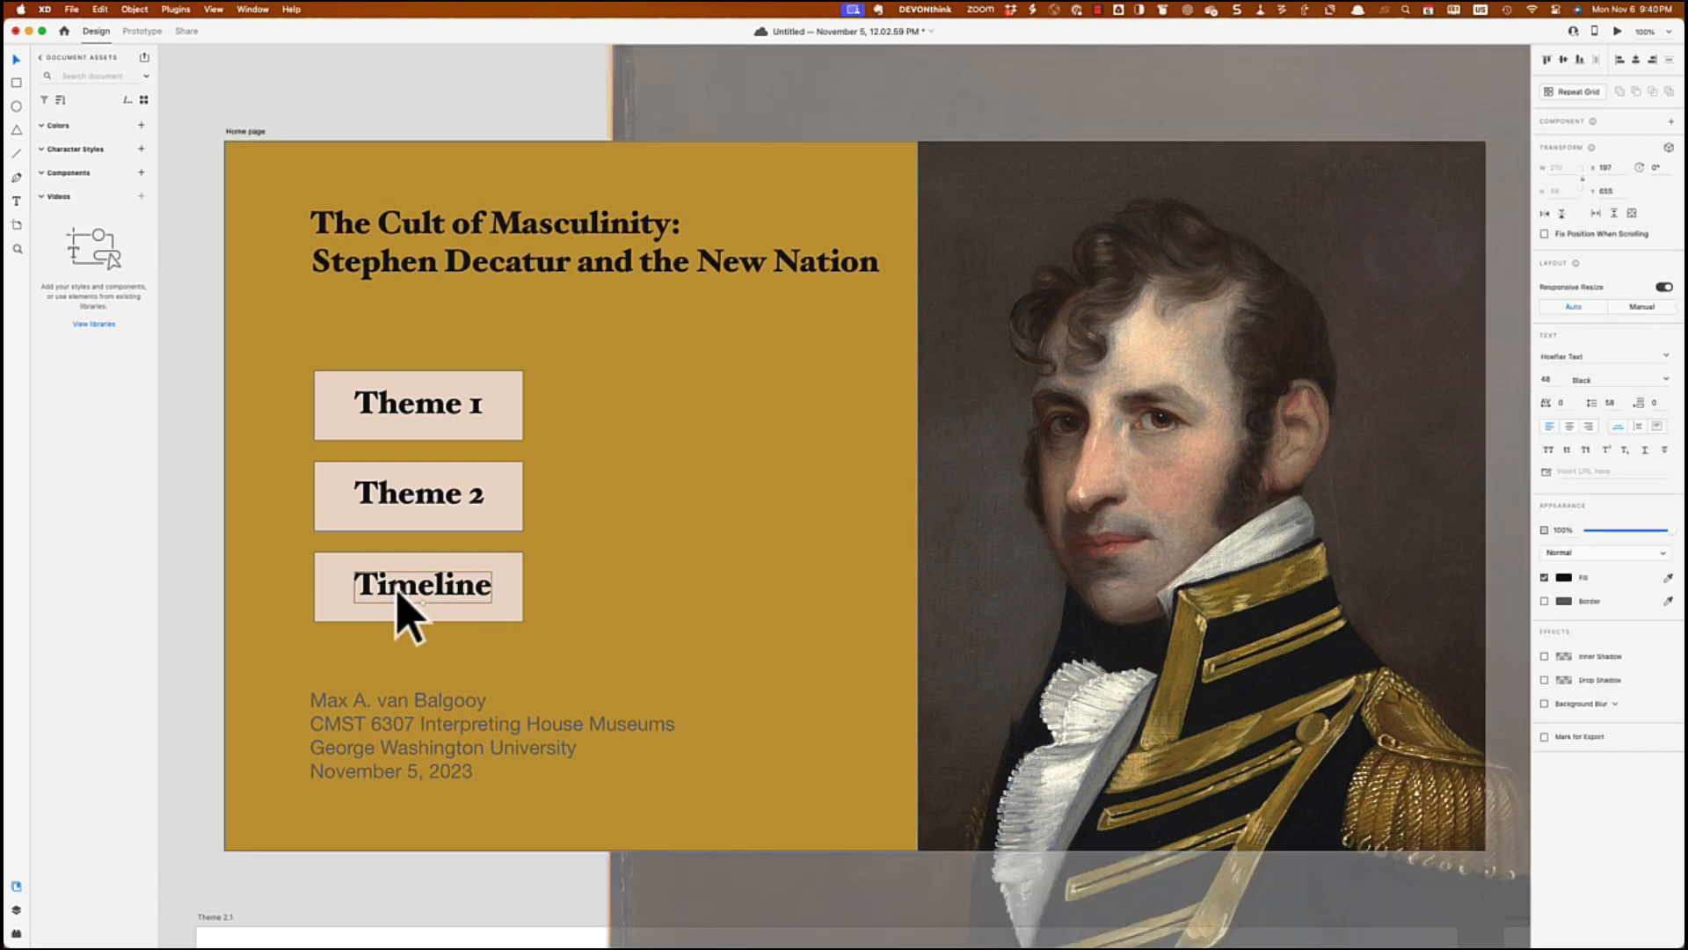
shift+click(414, 503)
shift+click(422, 420)
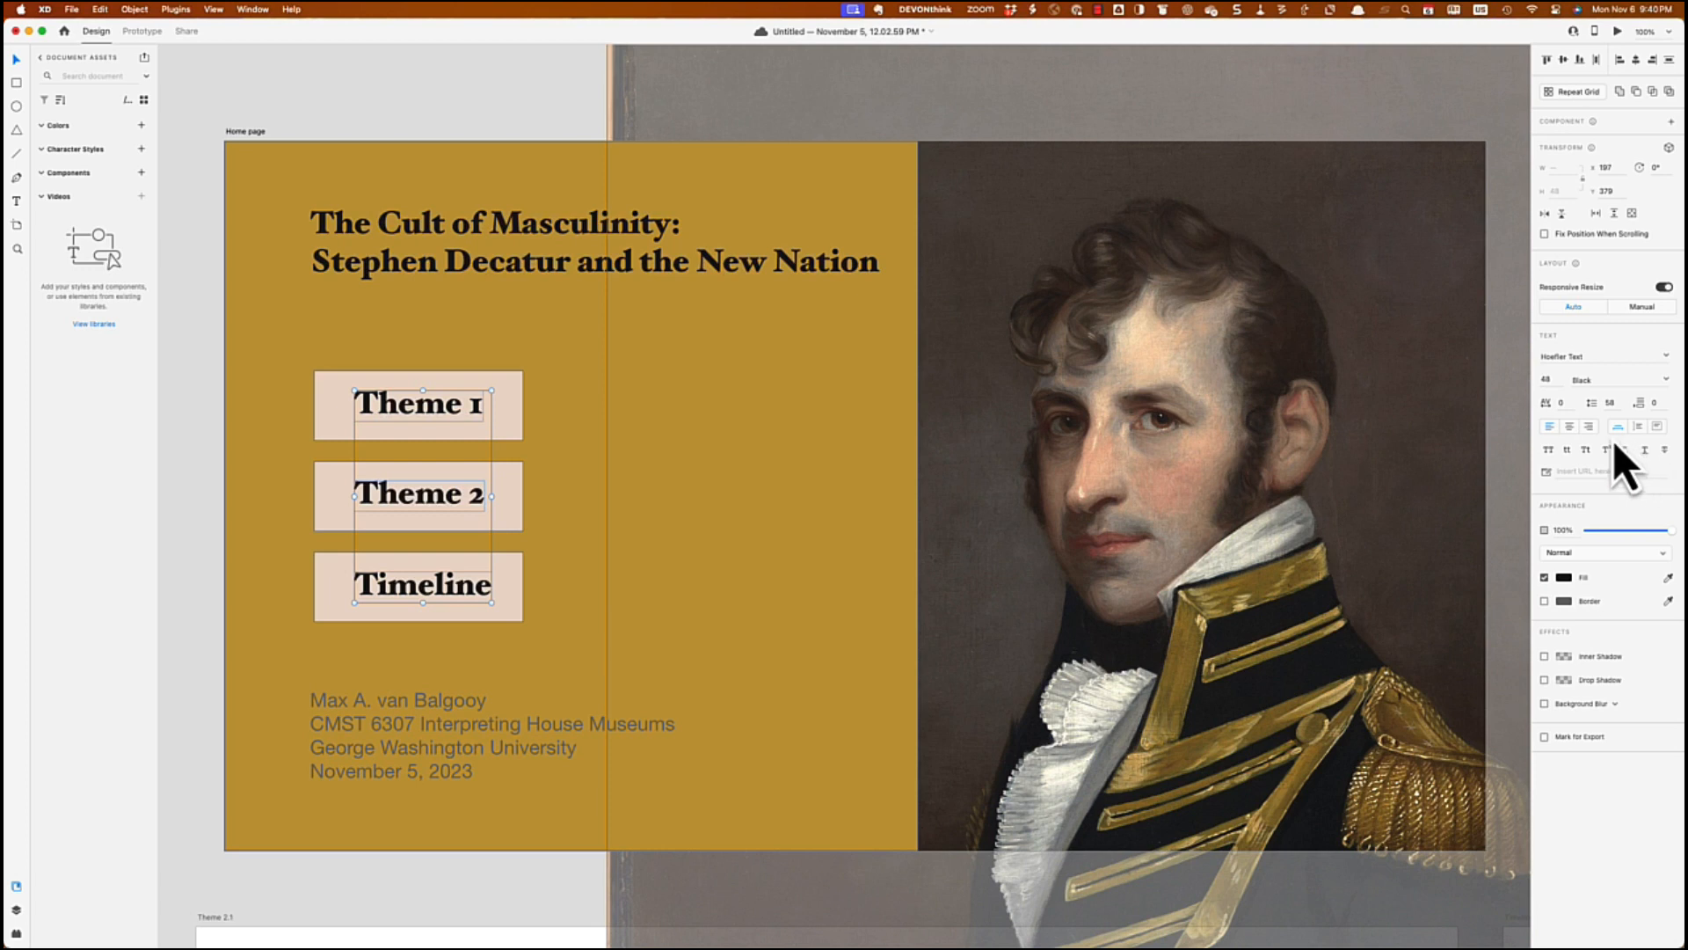
click(1570, 434)
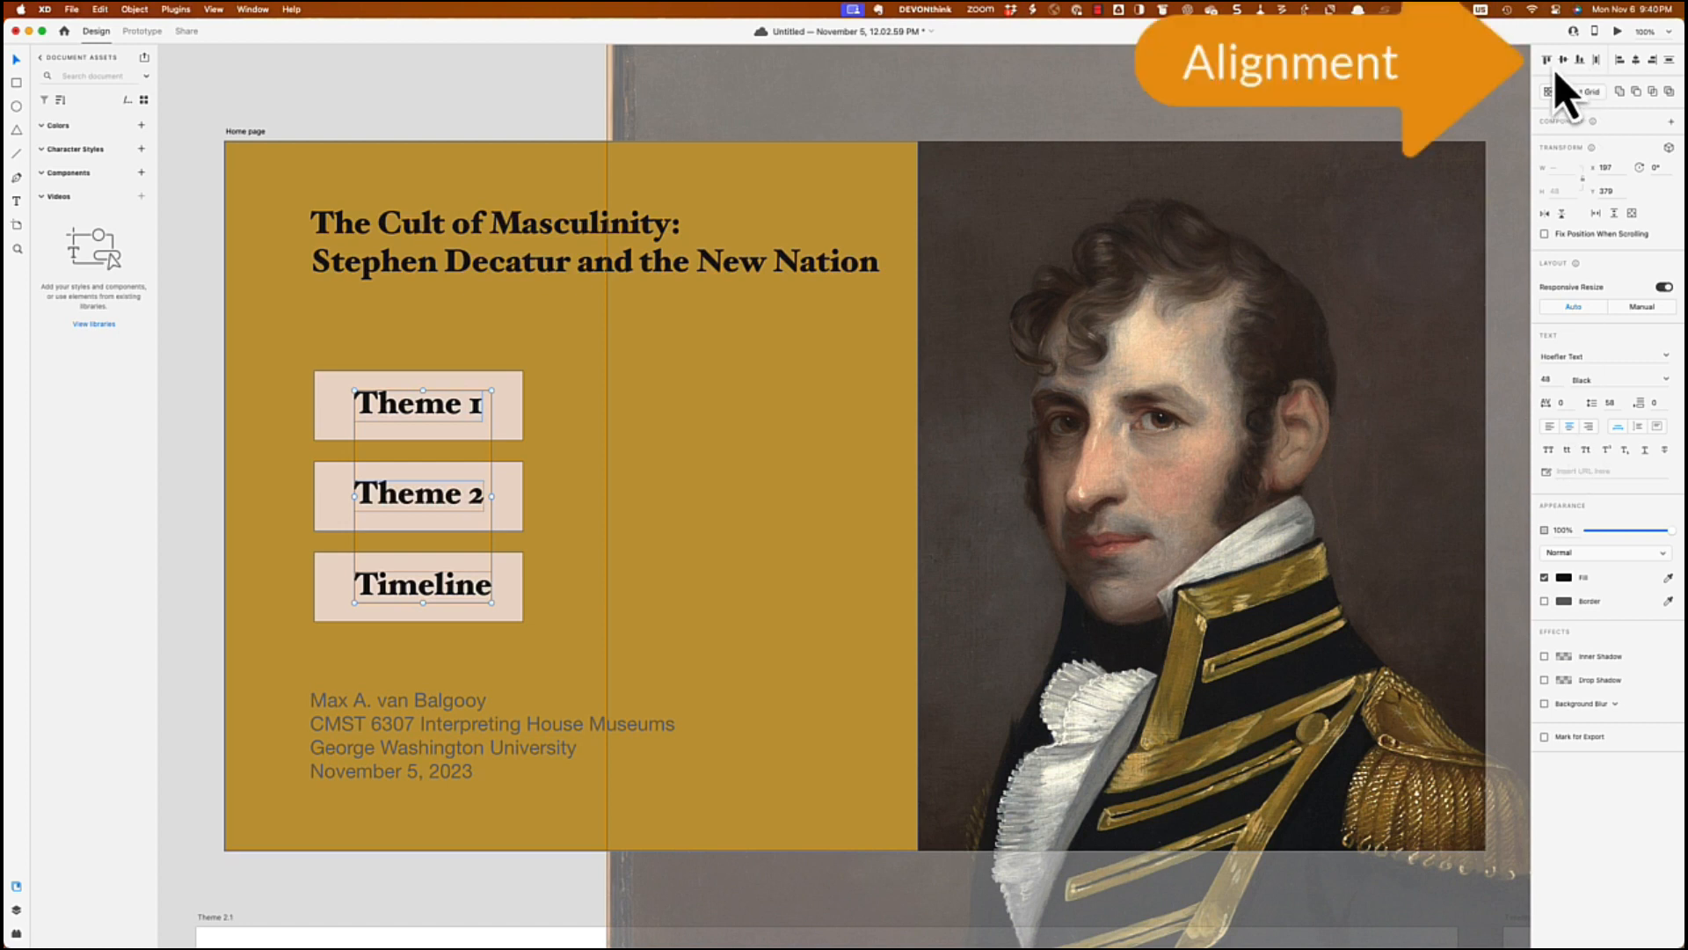
click(1641, 69)
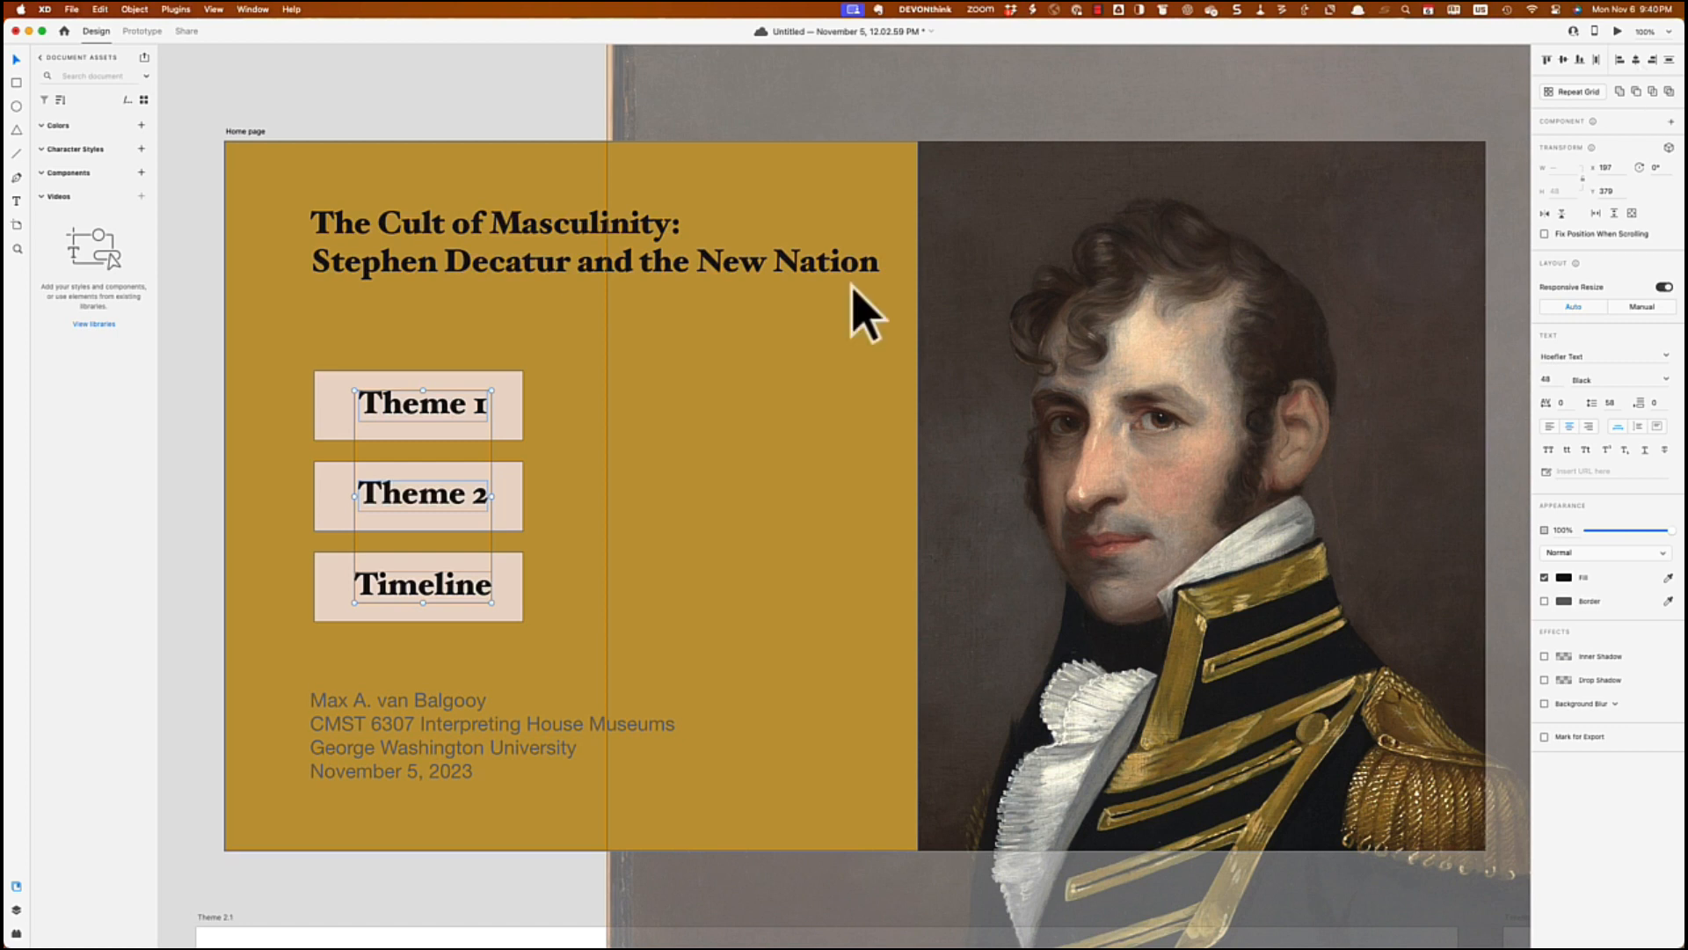
click(192, 429)
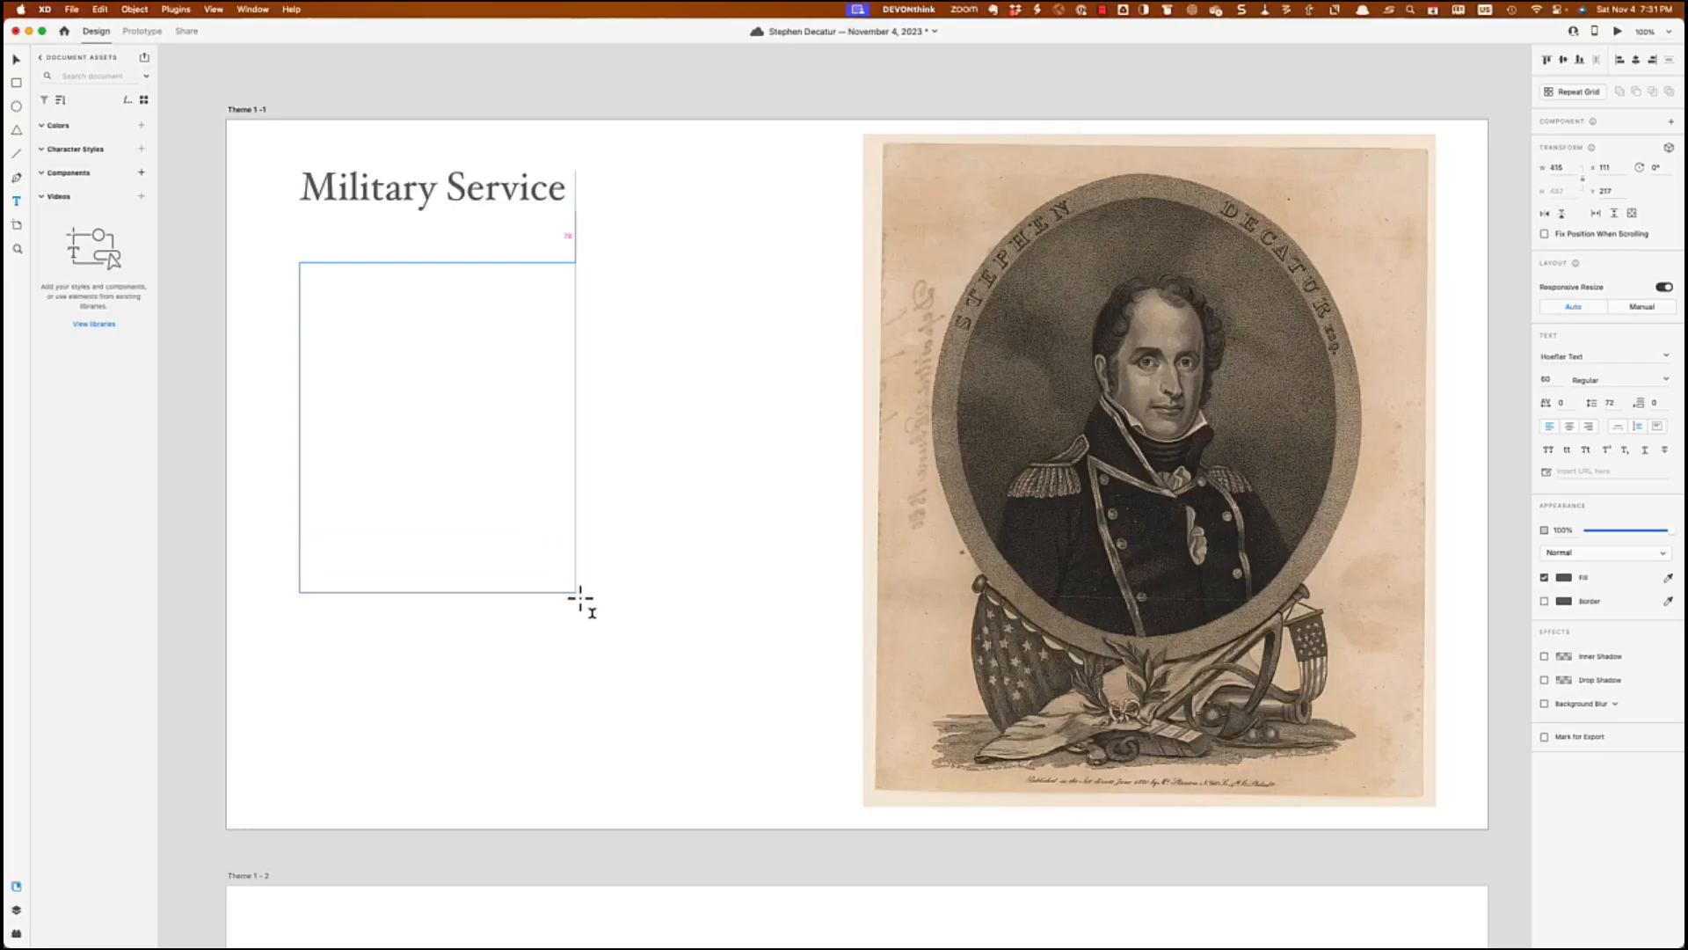
Step: On Theme 1 -1, add a 764-wide text box below the Military Service heading introducing Decatur as an esteemed U.S. naval officer, at font size 30
drag(576, 598, 800, 784)
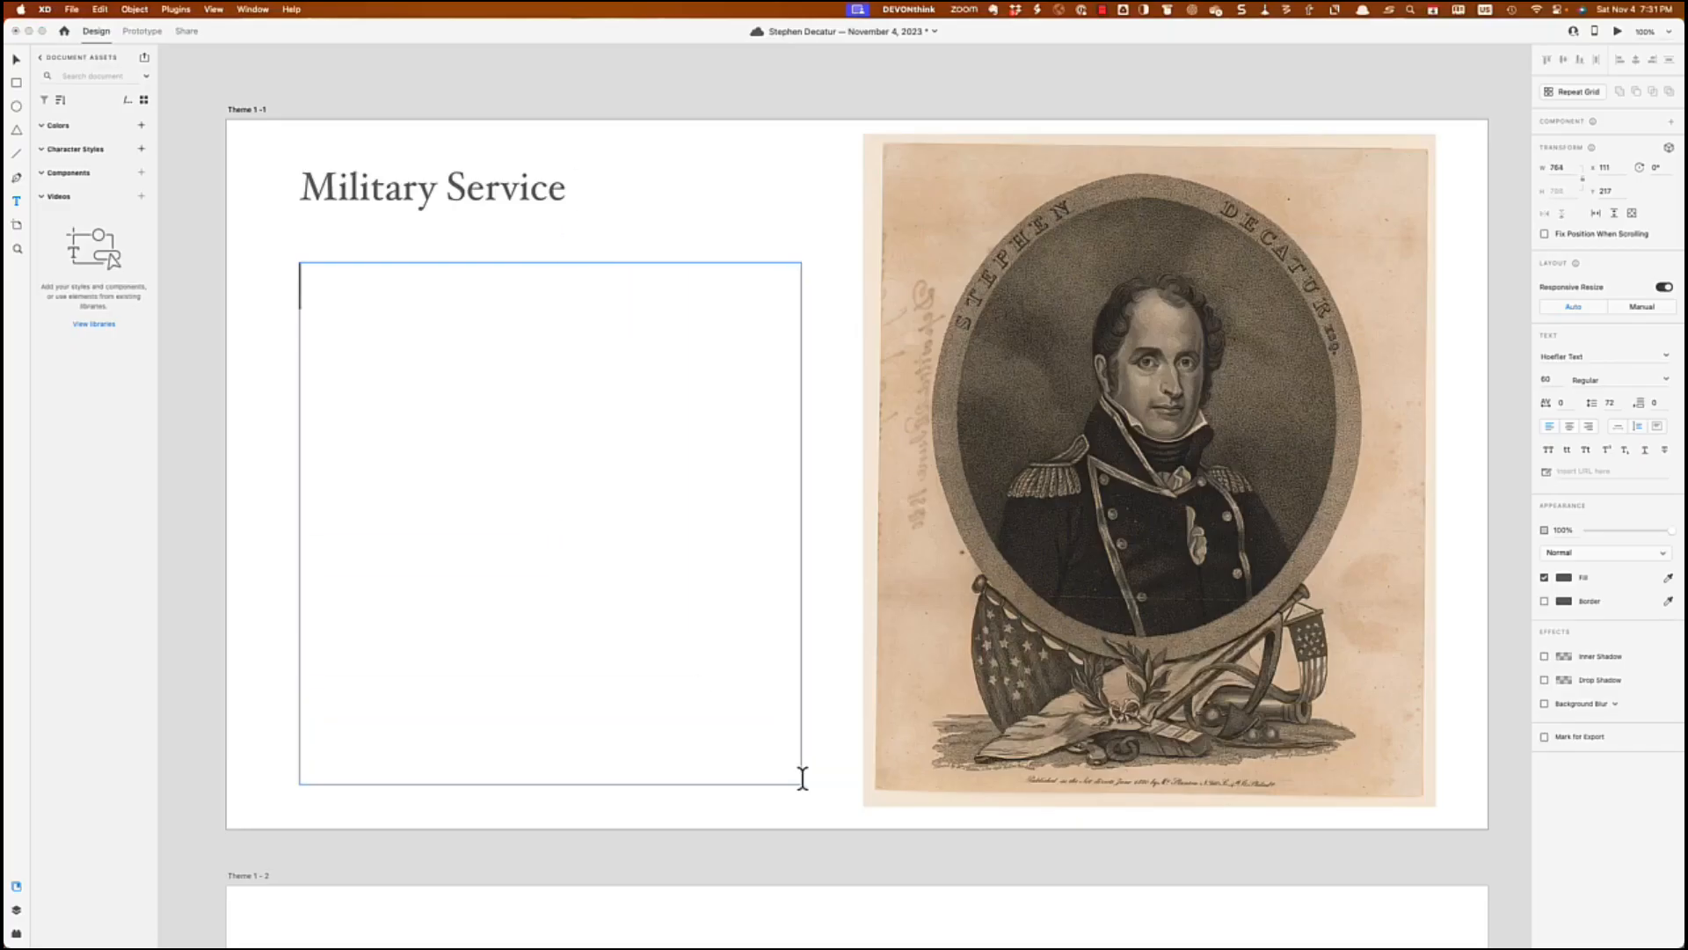
text(Stephen Decatur was an esteemed U.S. naval officer in the early 19th century. He distinguished himself in both the Barbary Wars and the War of 1812. Known for his bravery and strategic acumen, Decatur’s leadership significantly contributed to the early development of the U.S. Navy.)
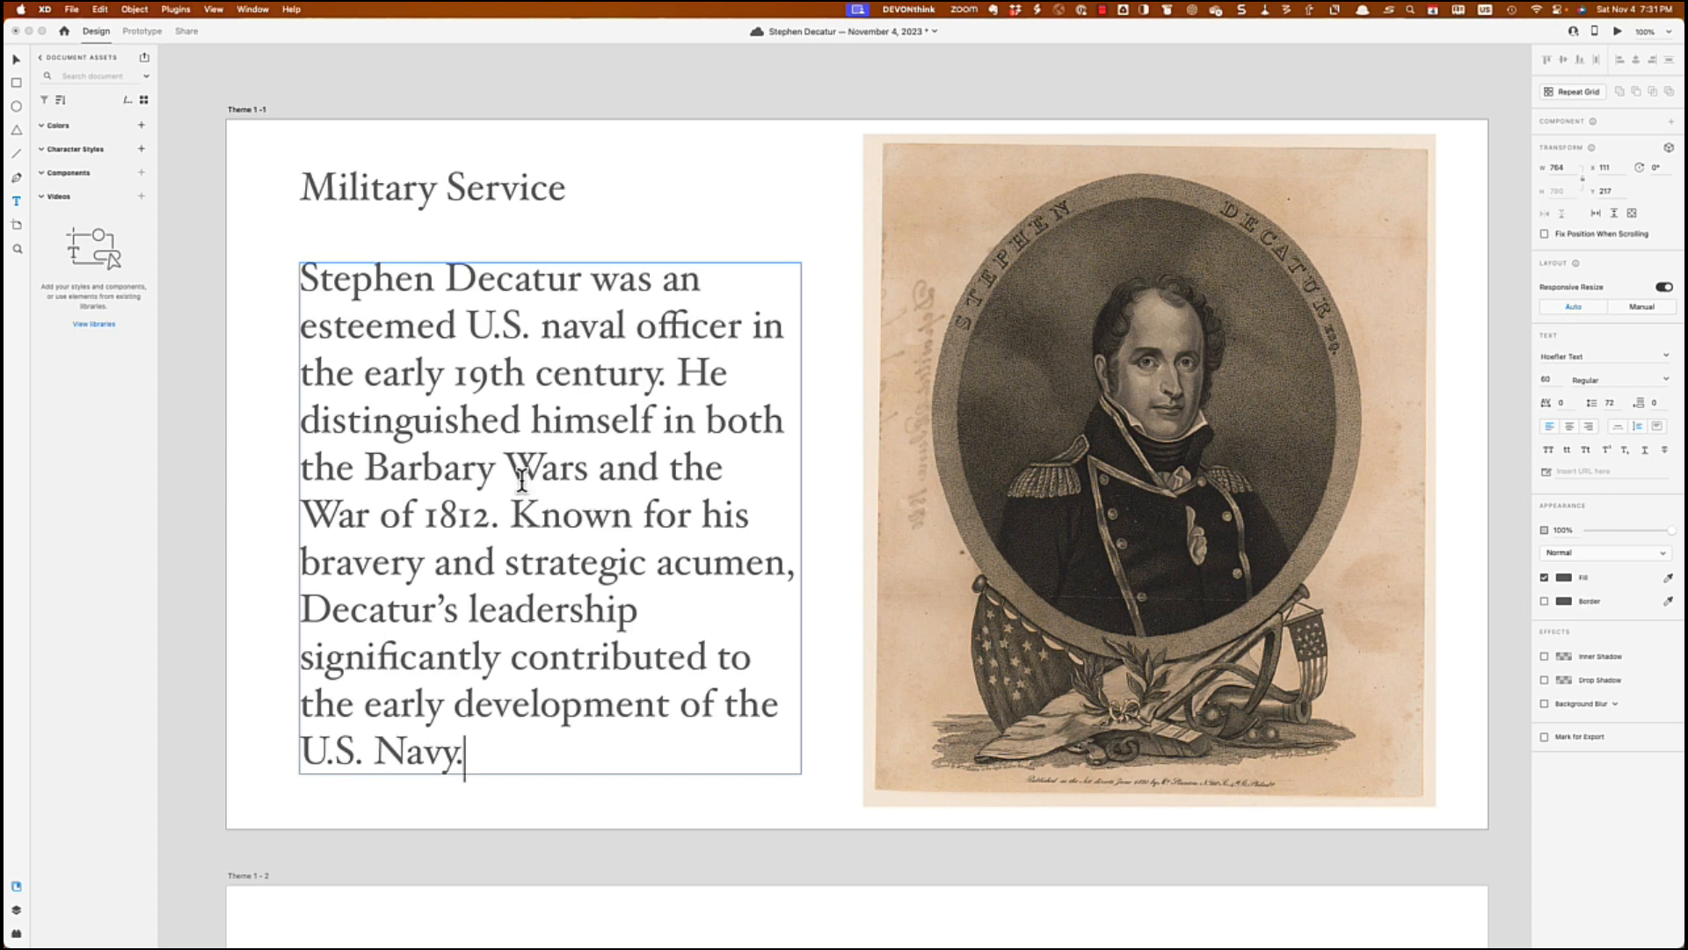
key(super+a)
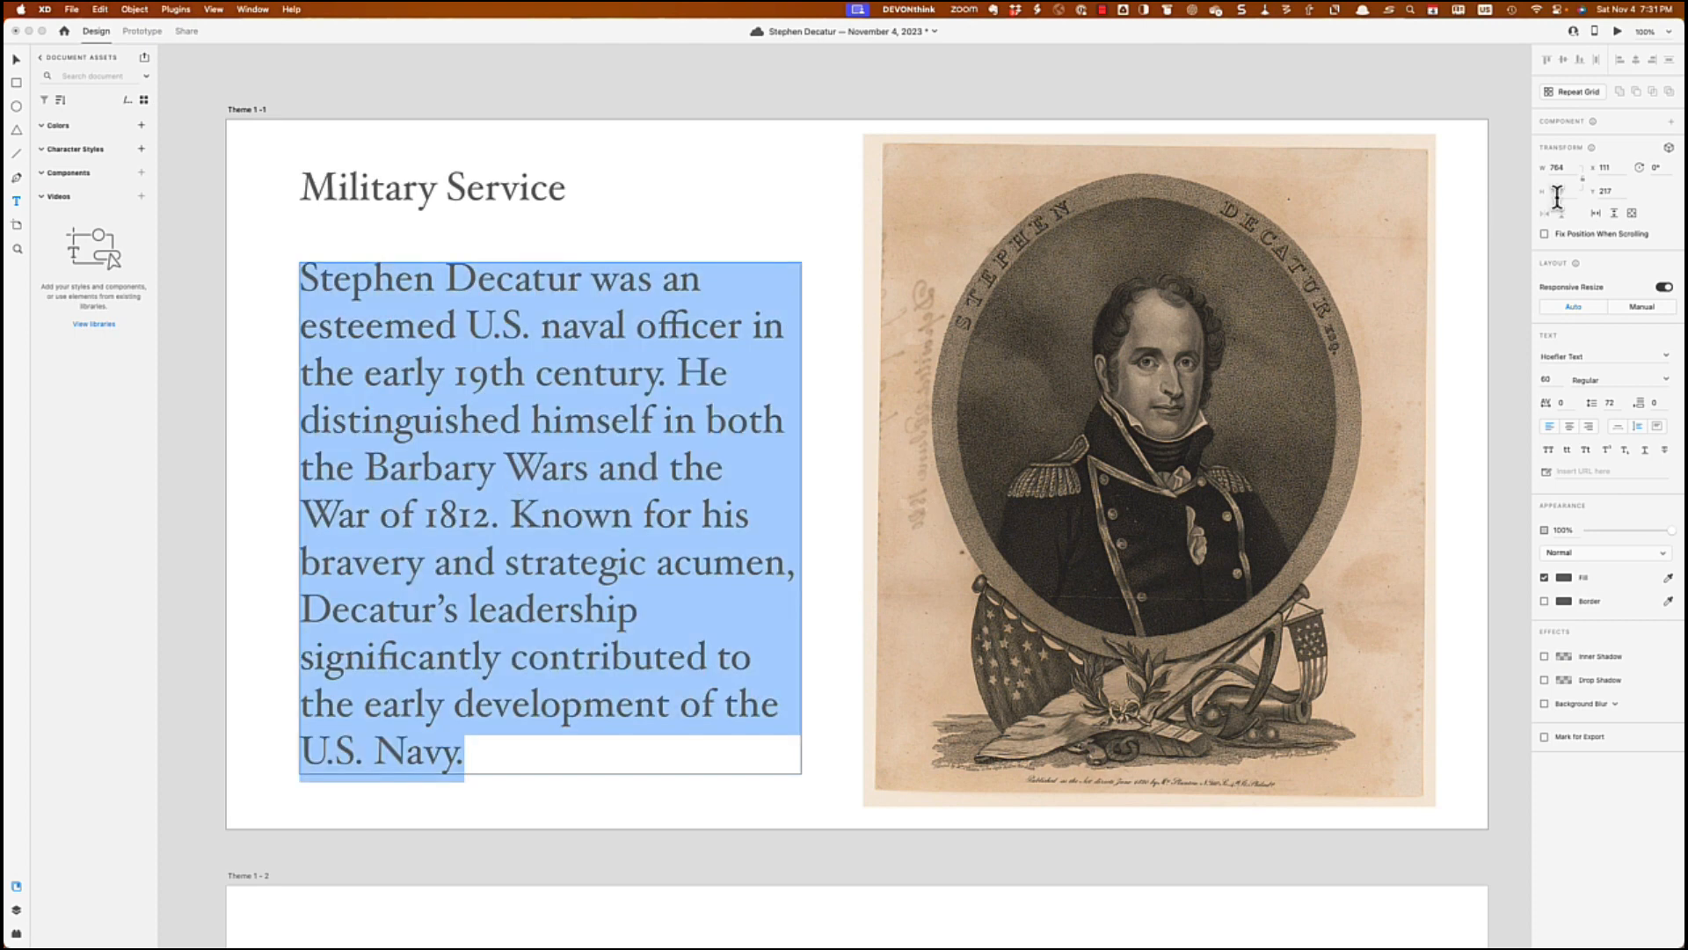
click(1550, 380)
text(30)
key(Return)
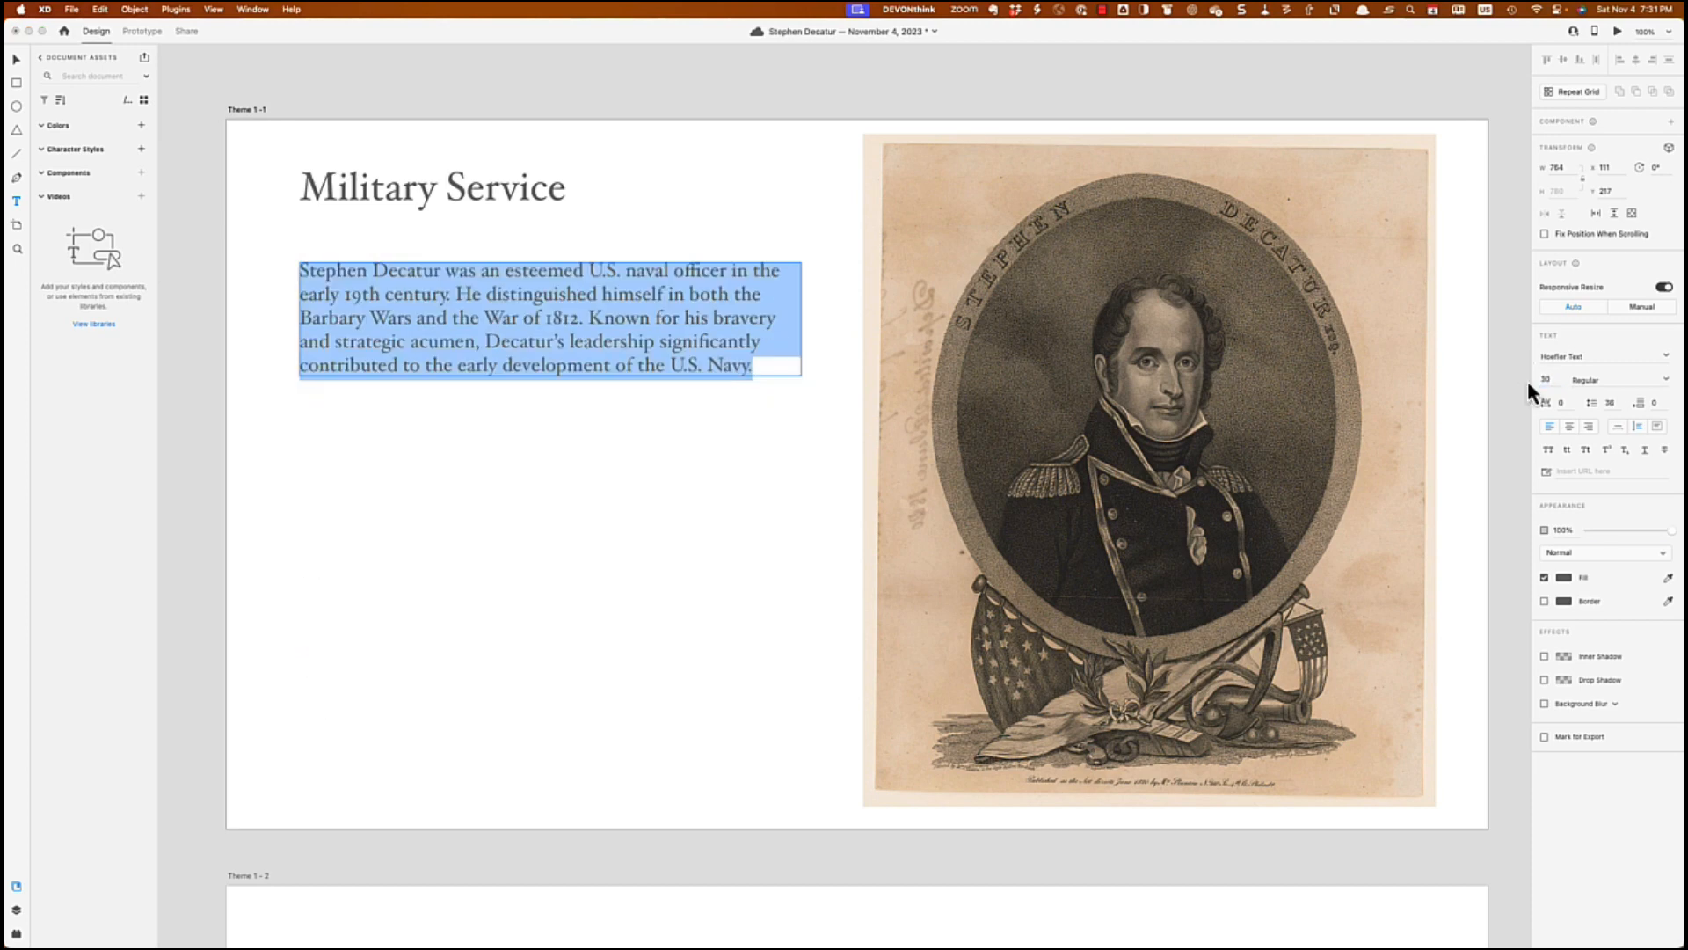
click(670, 321)
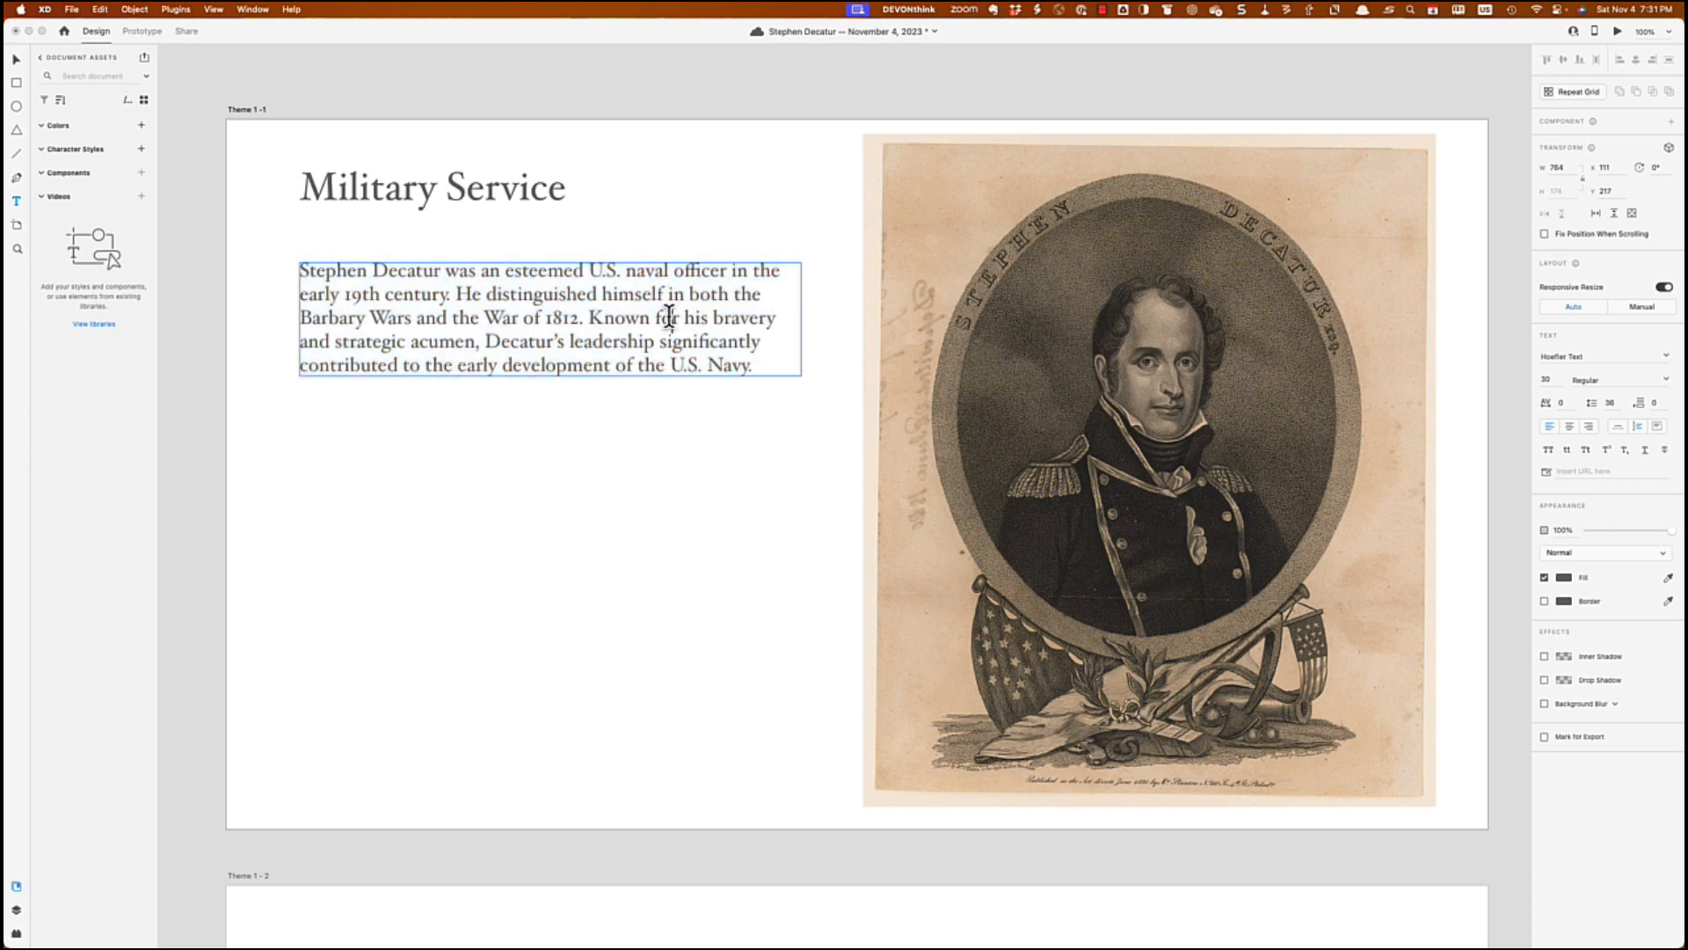
Step: Append two paragraphs on how Decatur became a naval officer and his 1798 midshipman commission, separated by blank lines, and save the document
click(757, 366)
key(Return)
key(Return)
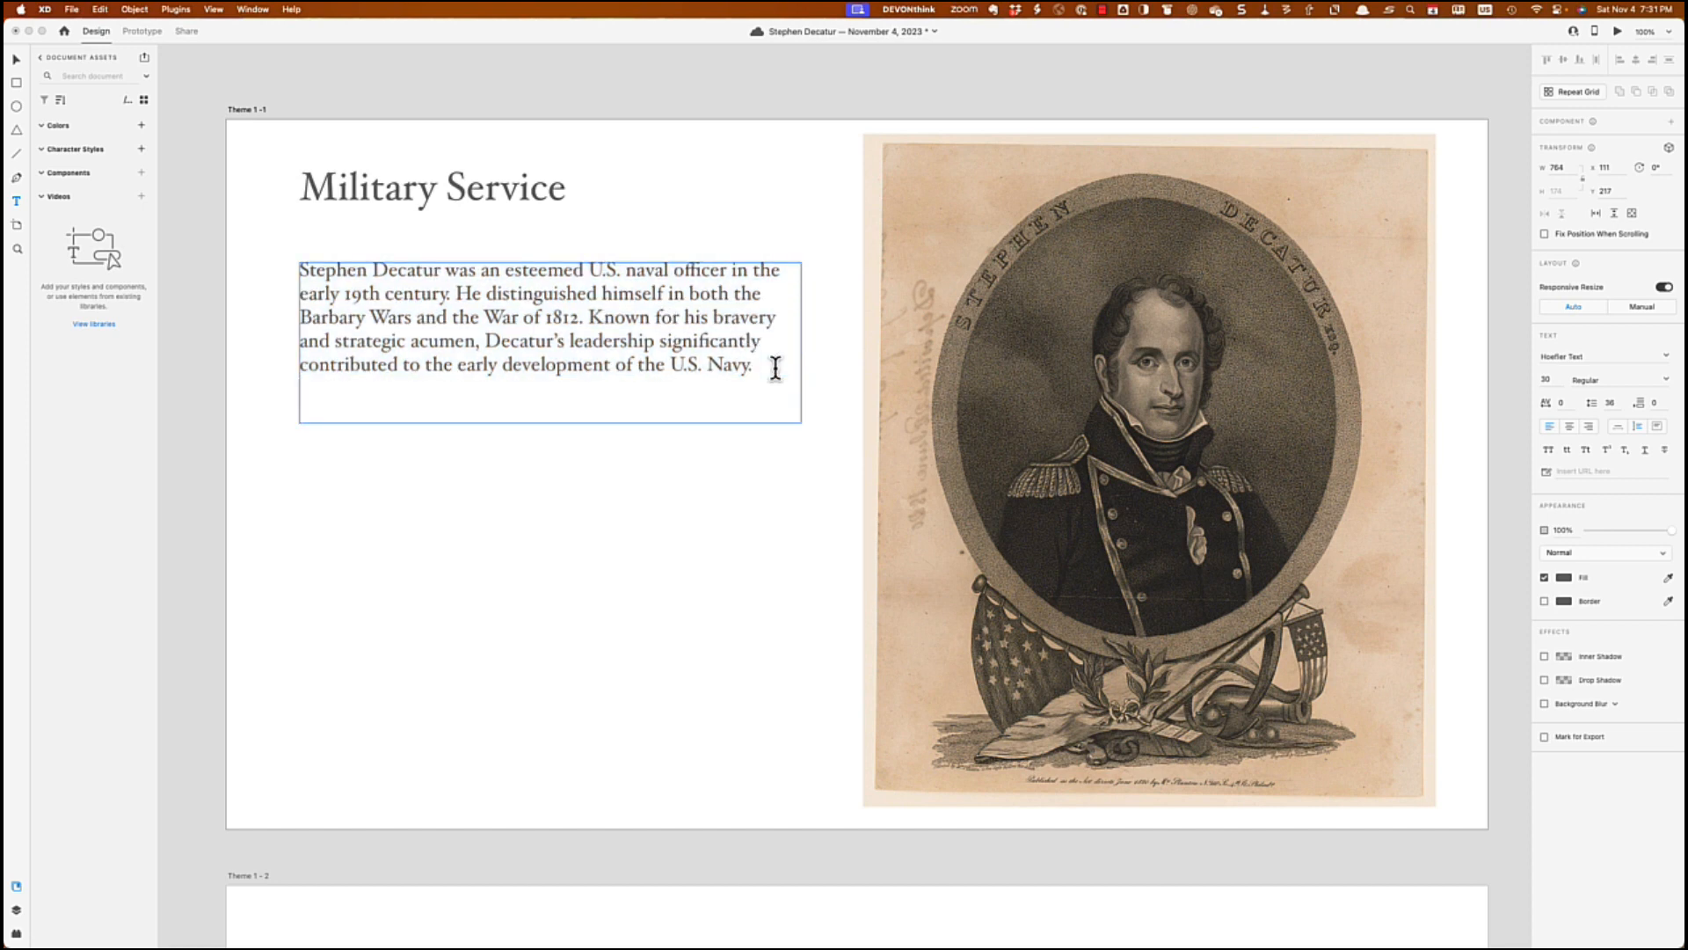
text(Stephen Decatur became a naval officer through a combination of family connections and personal ambition. Born in 1779 in Maryland, Decatur came from a family with a strong naval tradition; his father was a naval officer during the American Revolutionary War.  In 1798, at the age of 19, Decatur was commissioned as a midshipman, thanks to the influence of his father’s connections. He quickly proved his abilities and rose through the ranks. His notable bravery and leadership during the Barbary Wars, particularly his daring raid to burn the captured USS Philadelphia, earned him a promotion to Captain at the age of 25, making him the youngest man to hold the rank in the history of the U.S. Navy.)
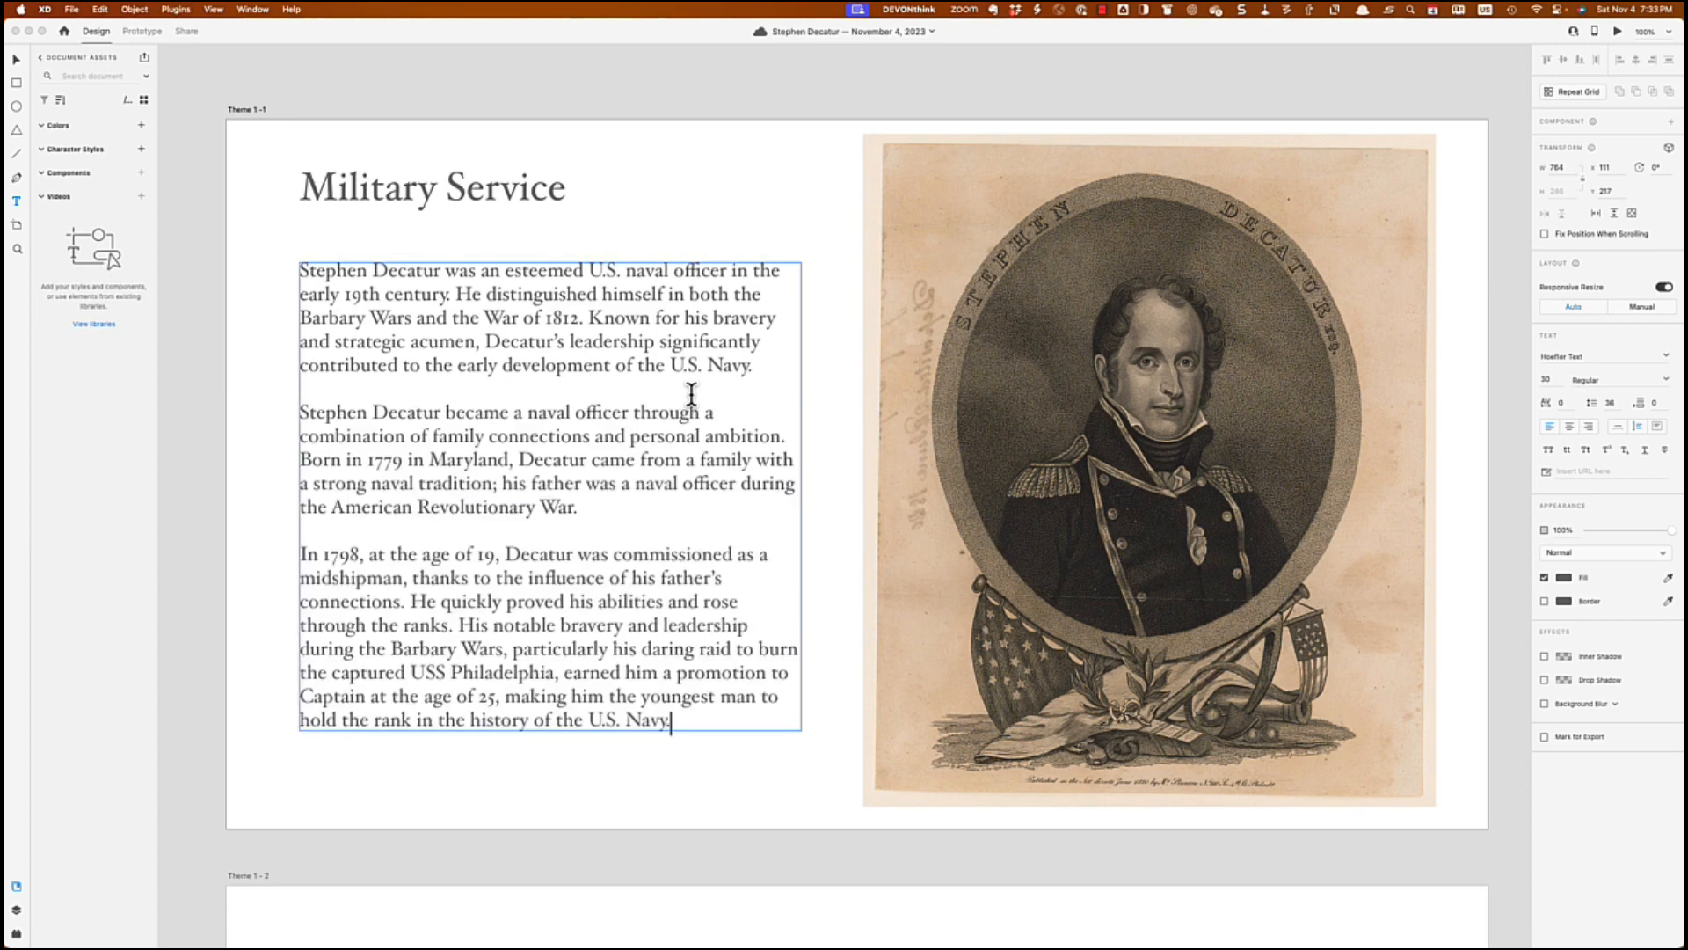
key(Escape)
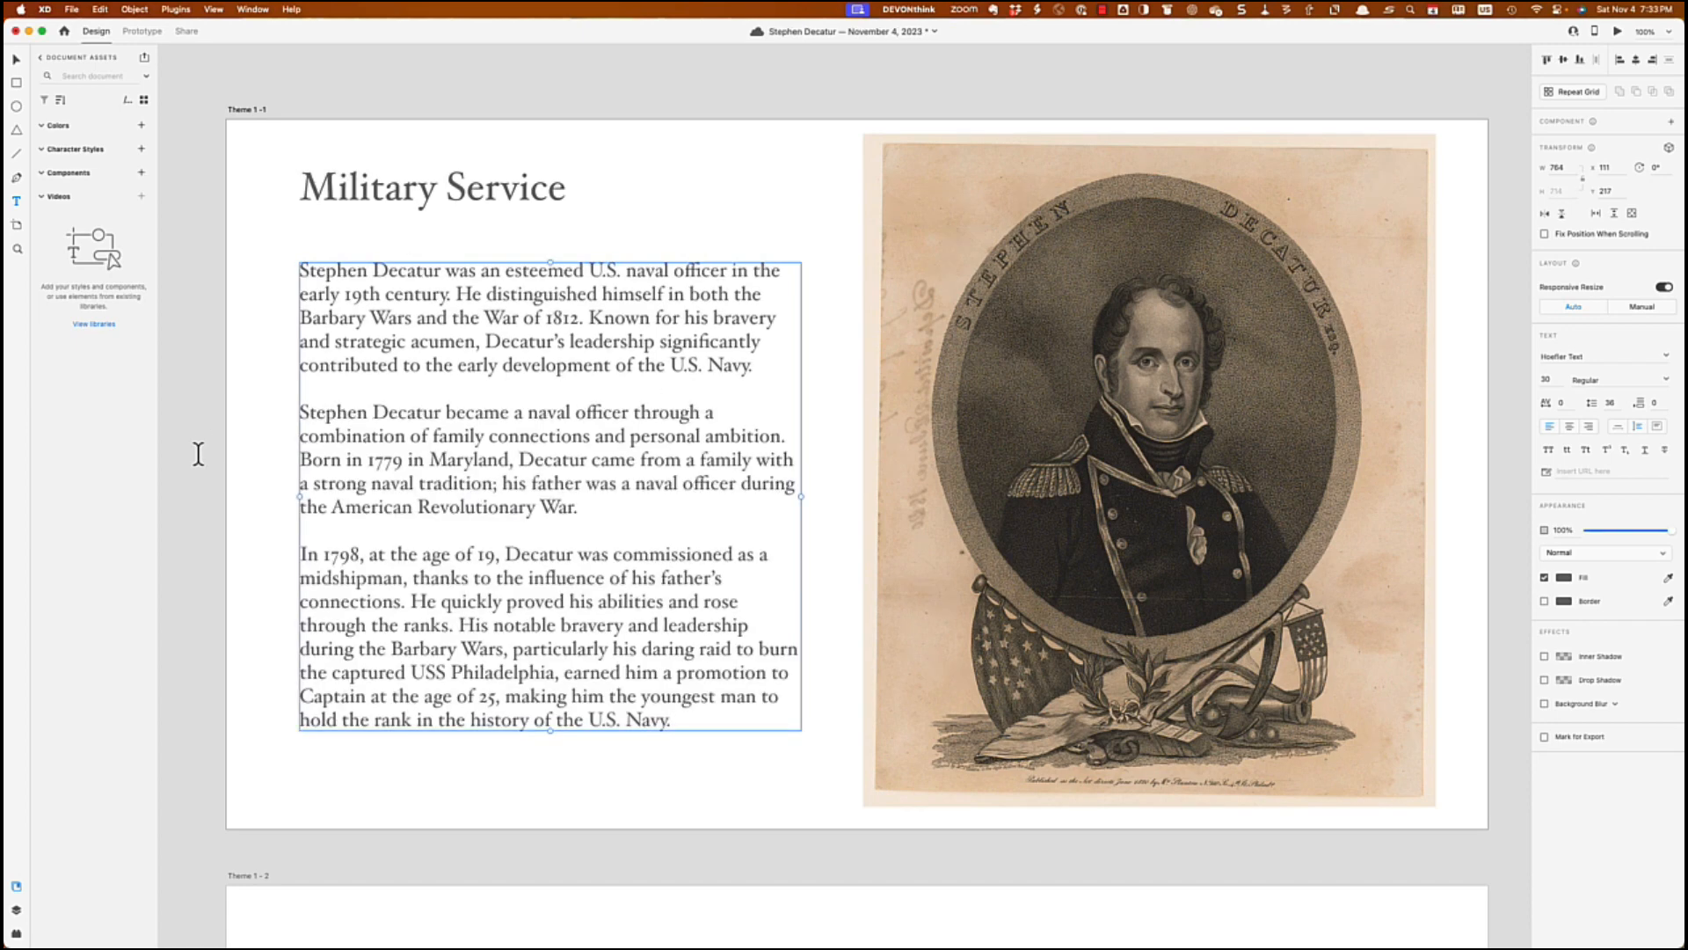
key(super+s)
click(255, 451)
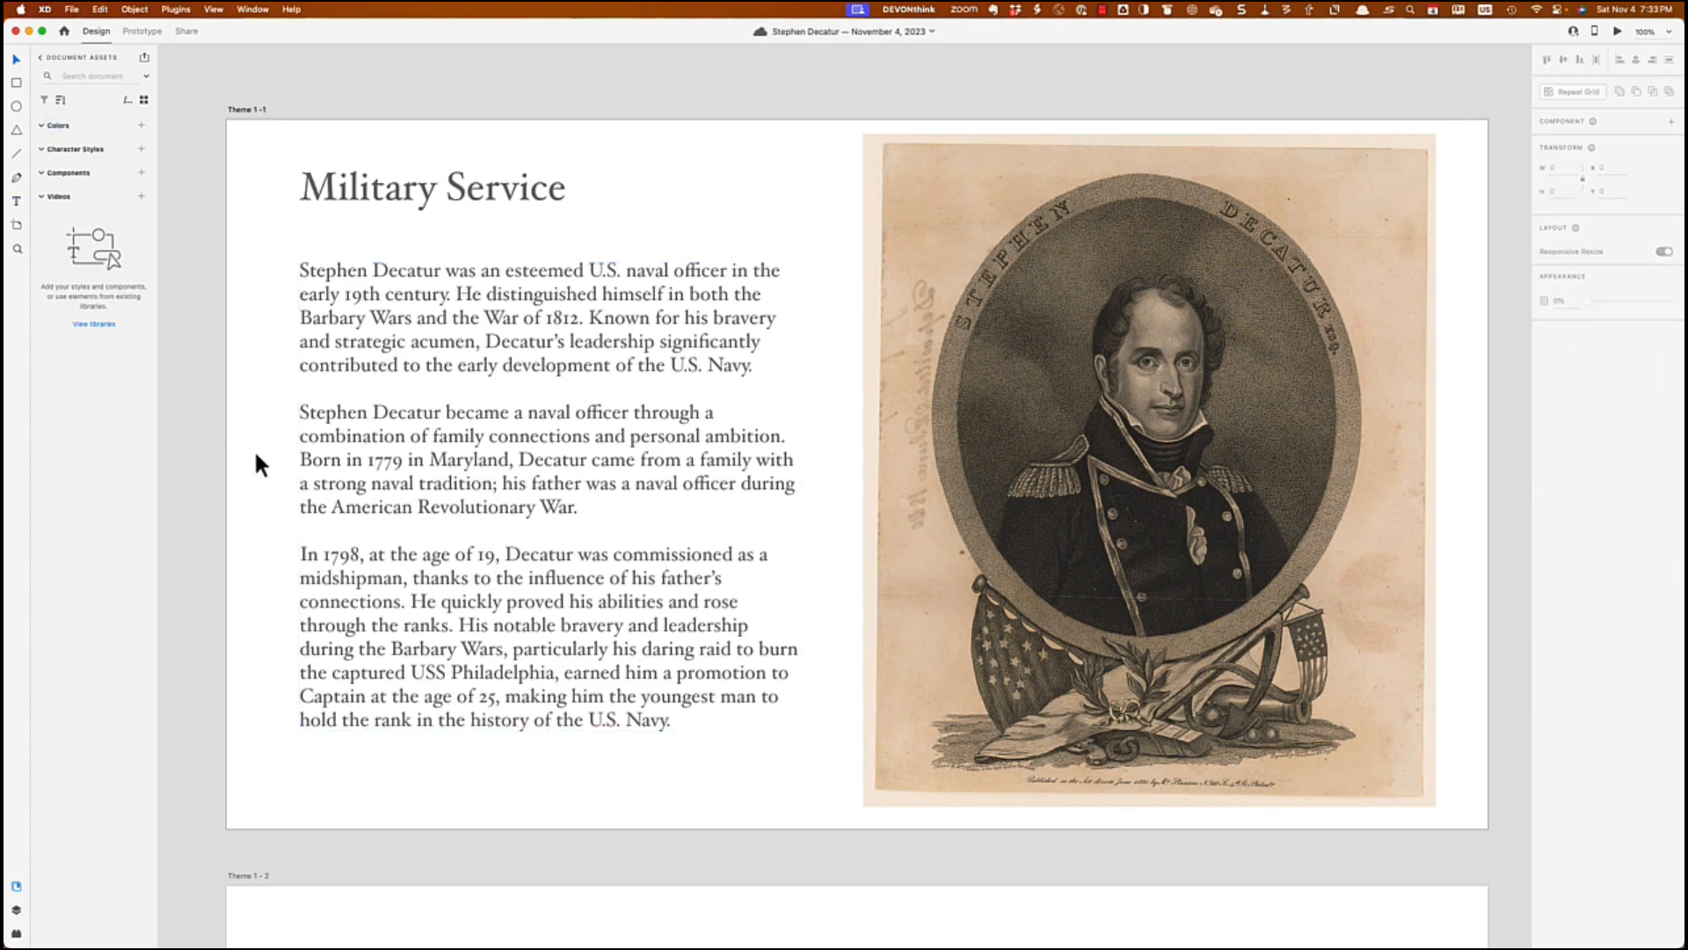
Step: Draw a small rectangle about 67 high below the Military Service text, at about X 111, Y 979
click(16, 83)
drag(300, 764, 460, 807)
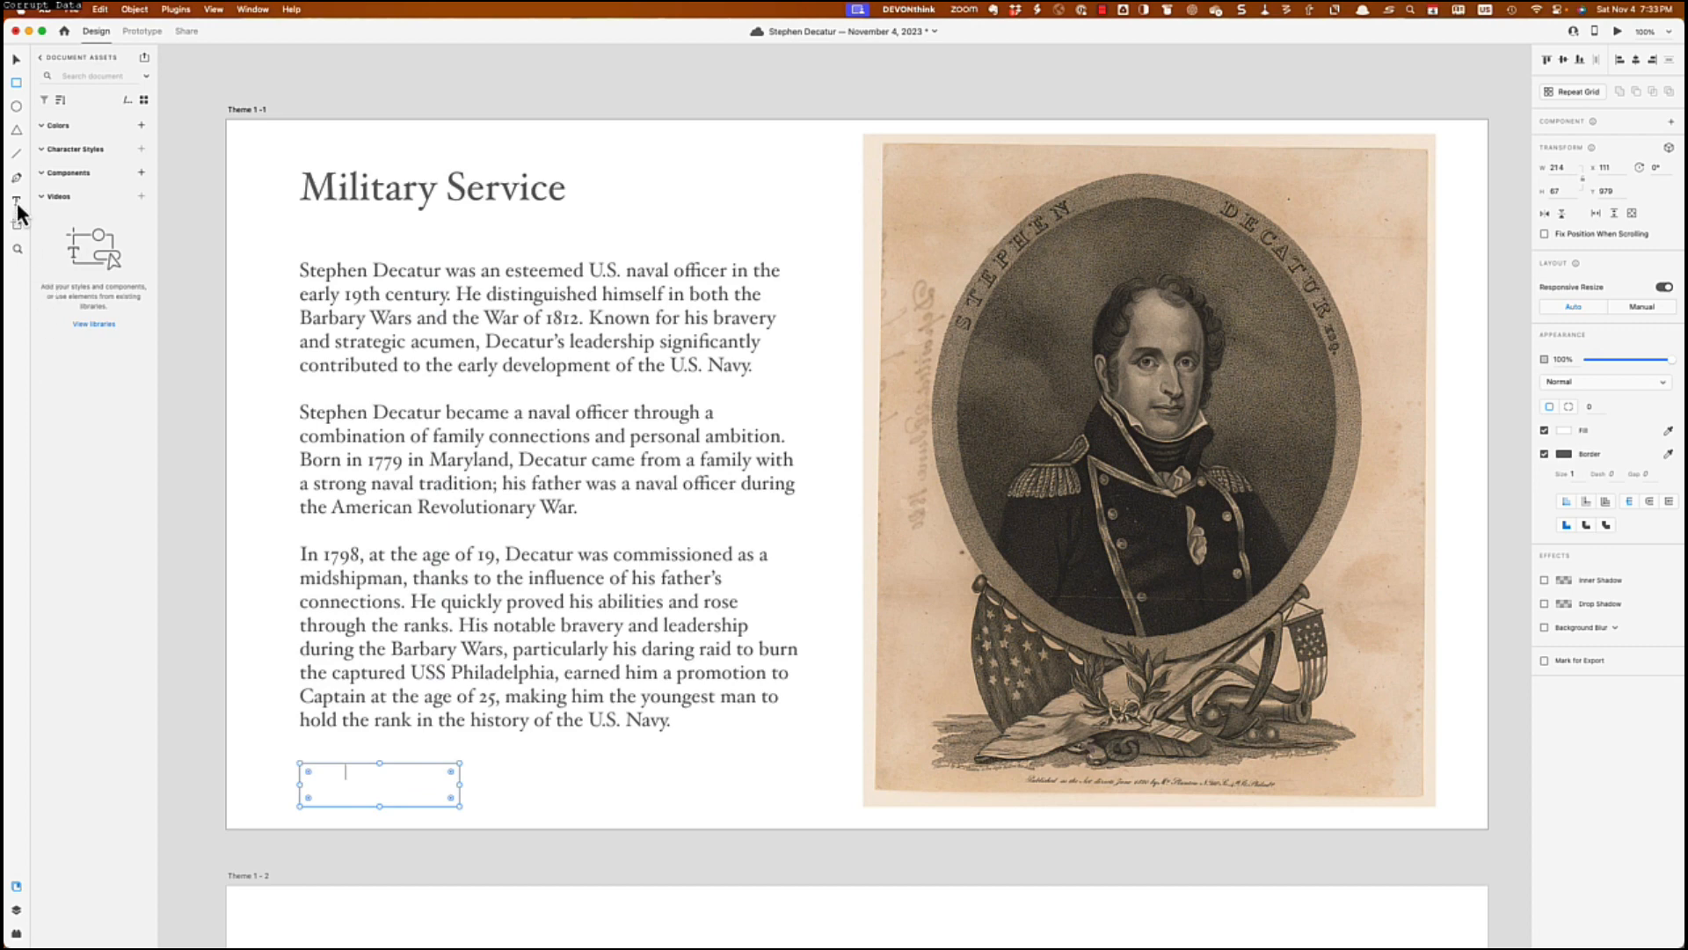
Step: Fill the small rectangle below the Military Service text with the tan colour sampled from the portrait's paper background
click(1583, 431)
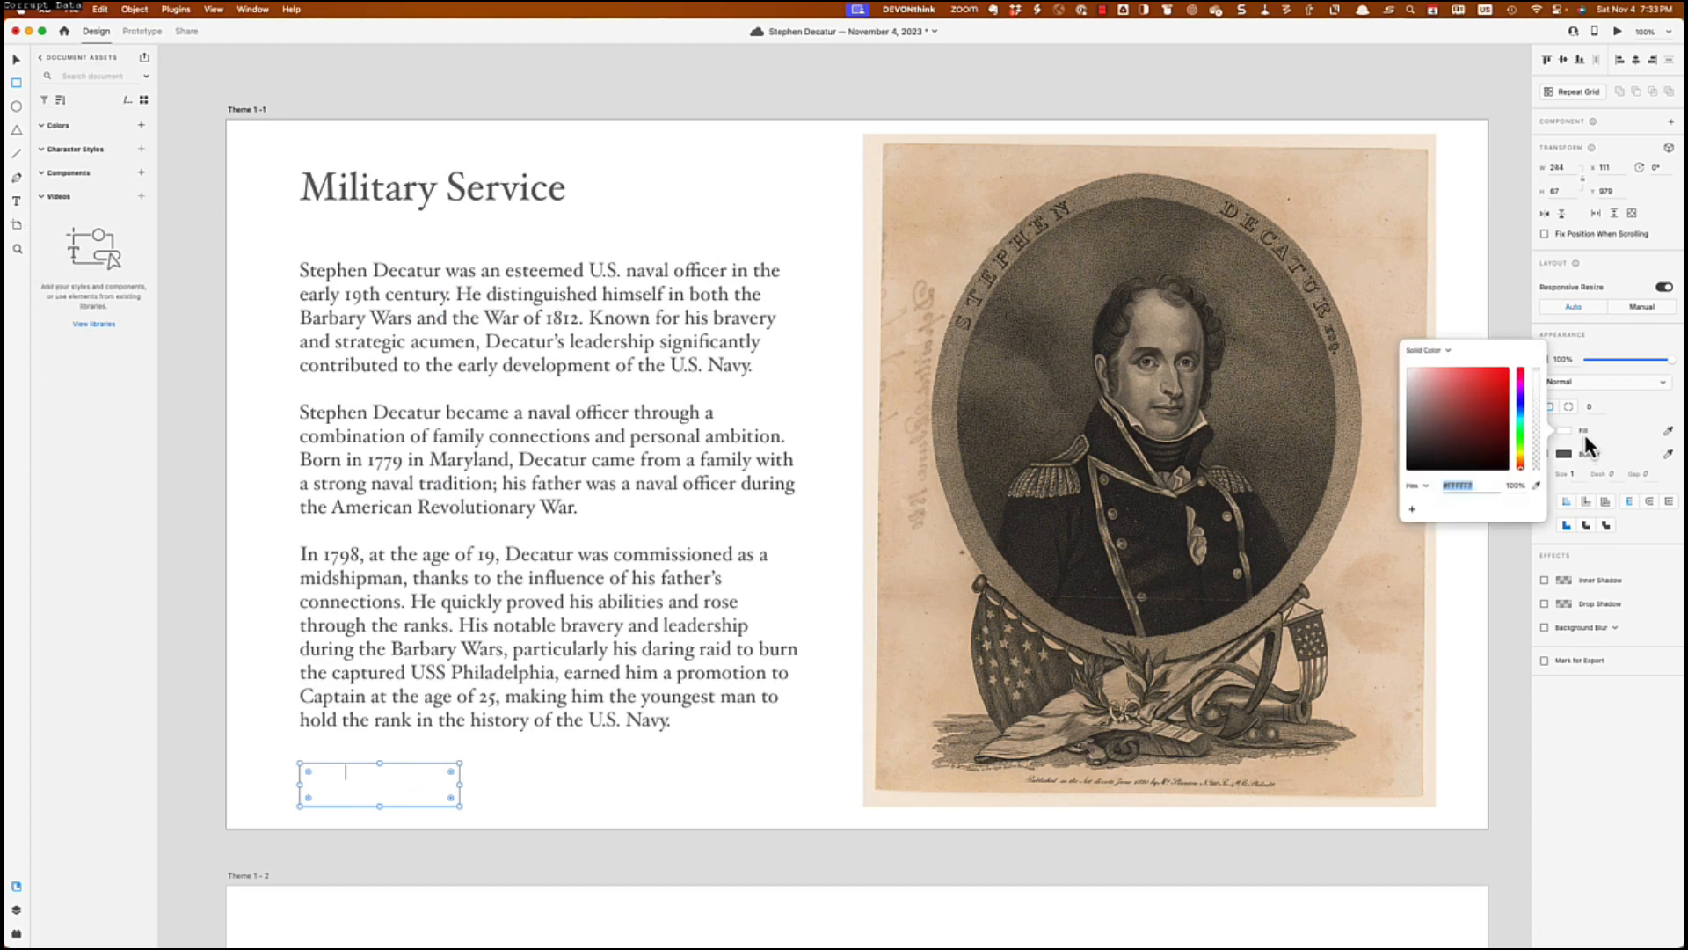
click(1537, 485)
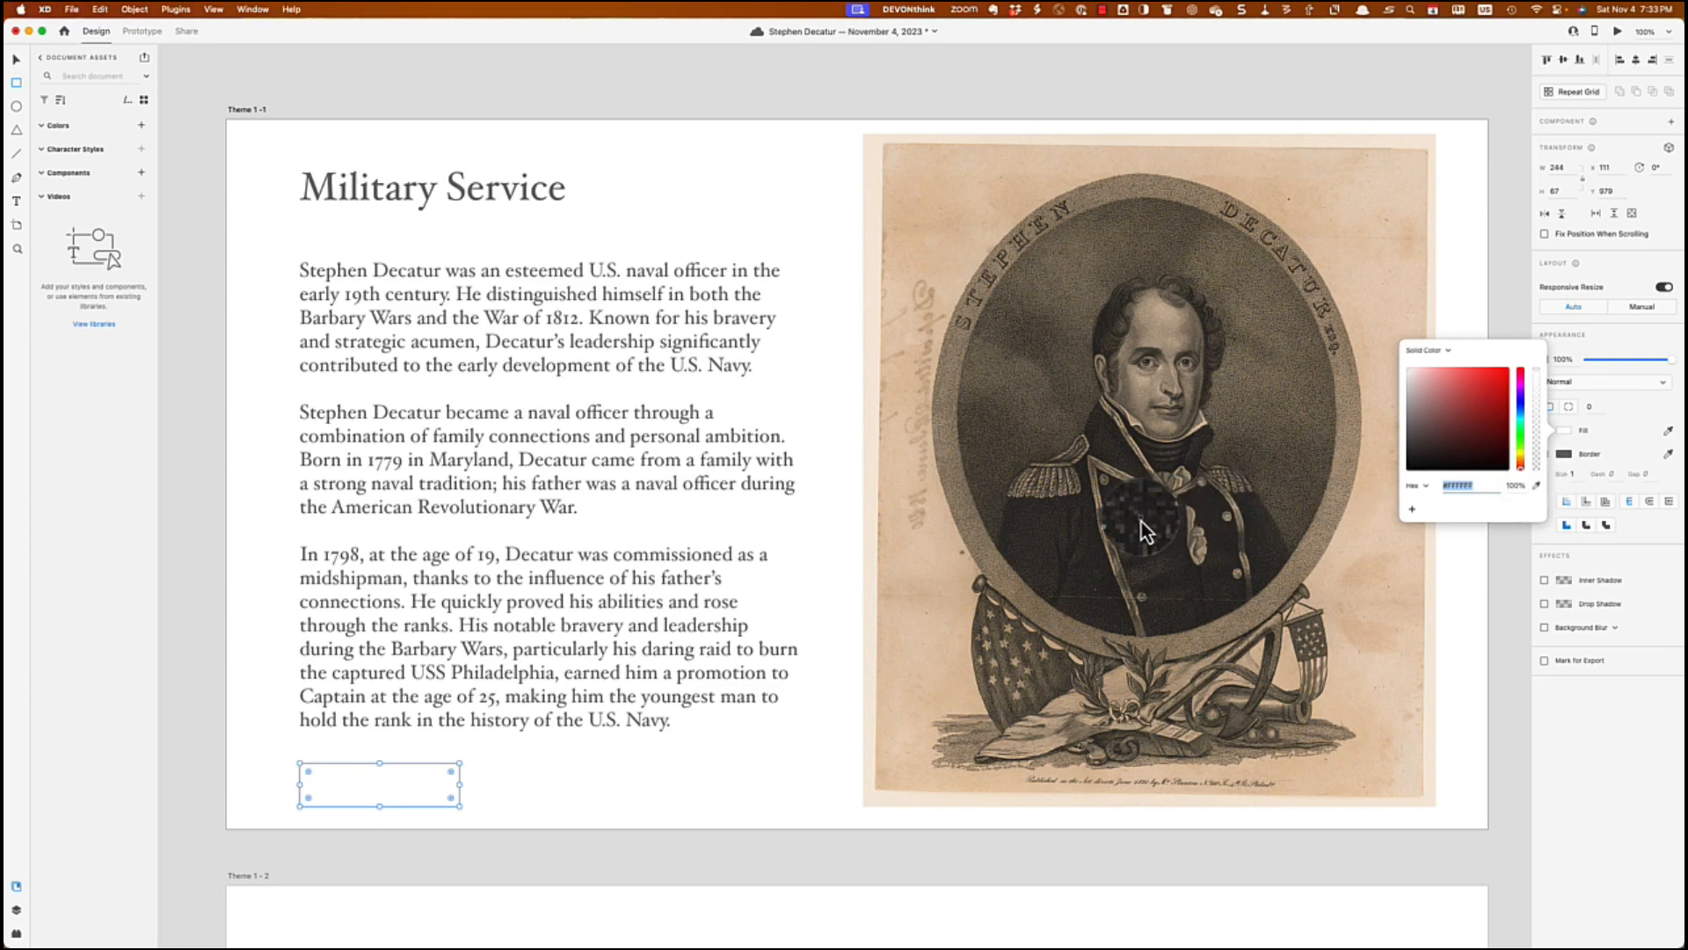
click(939, 561)
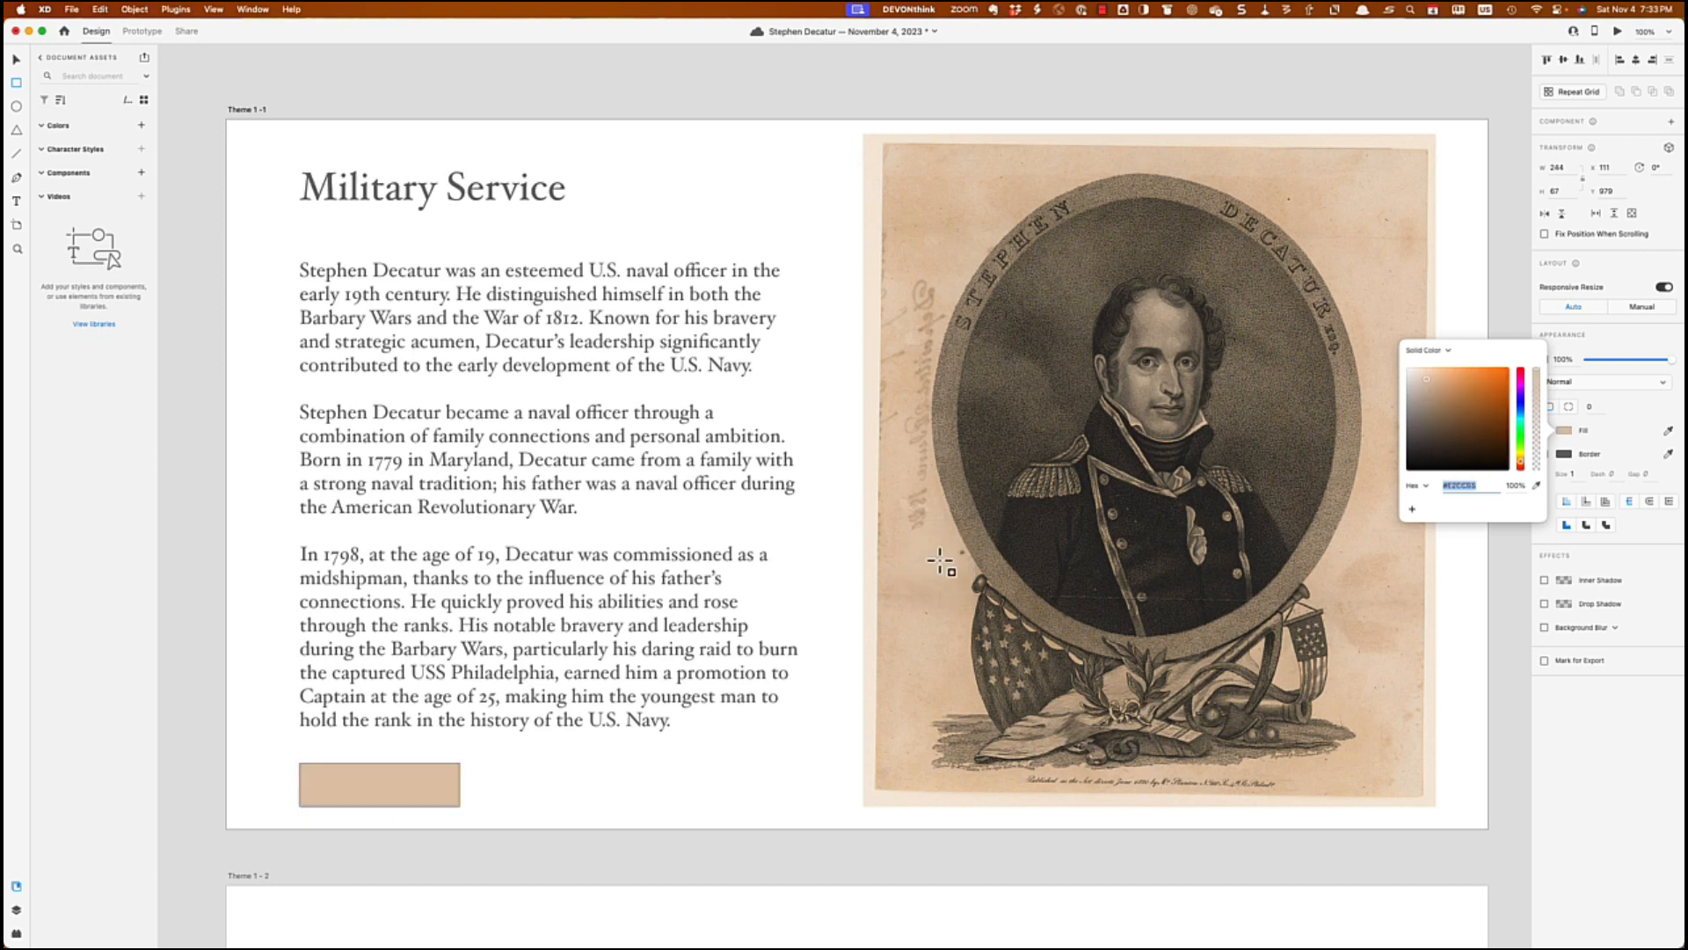
click(1528, 330)
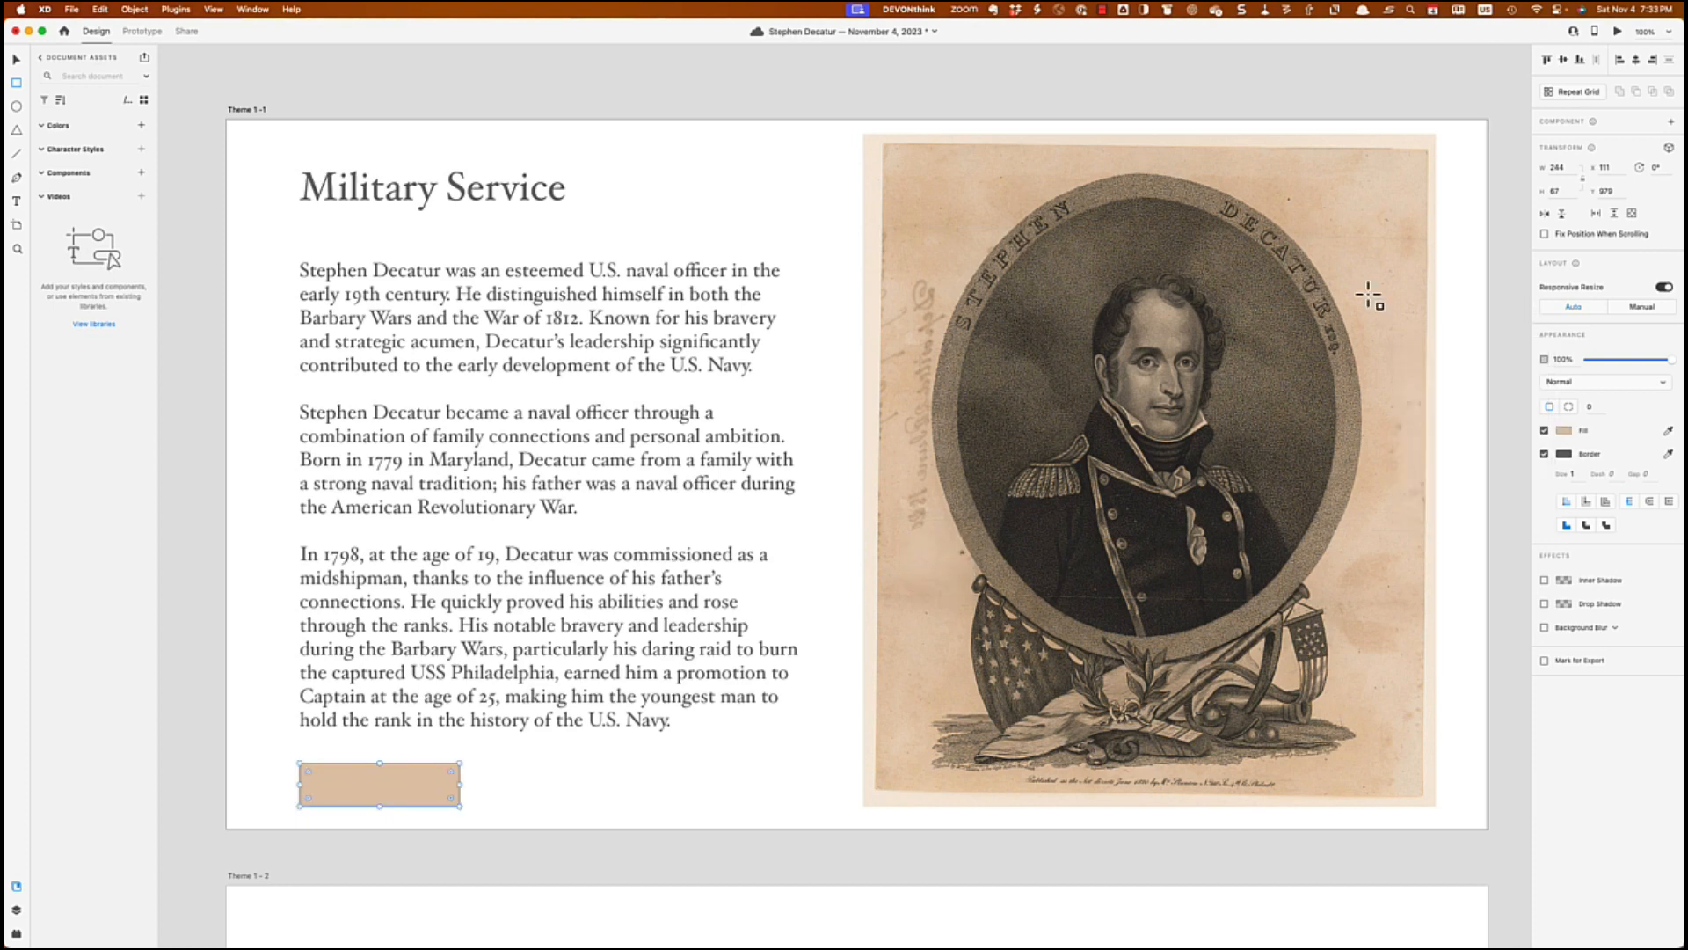
Step: Add the text label "Home" inside the tan rectangle and move it to the rectangle's centre
click(16, 200)
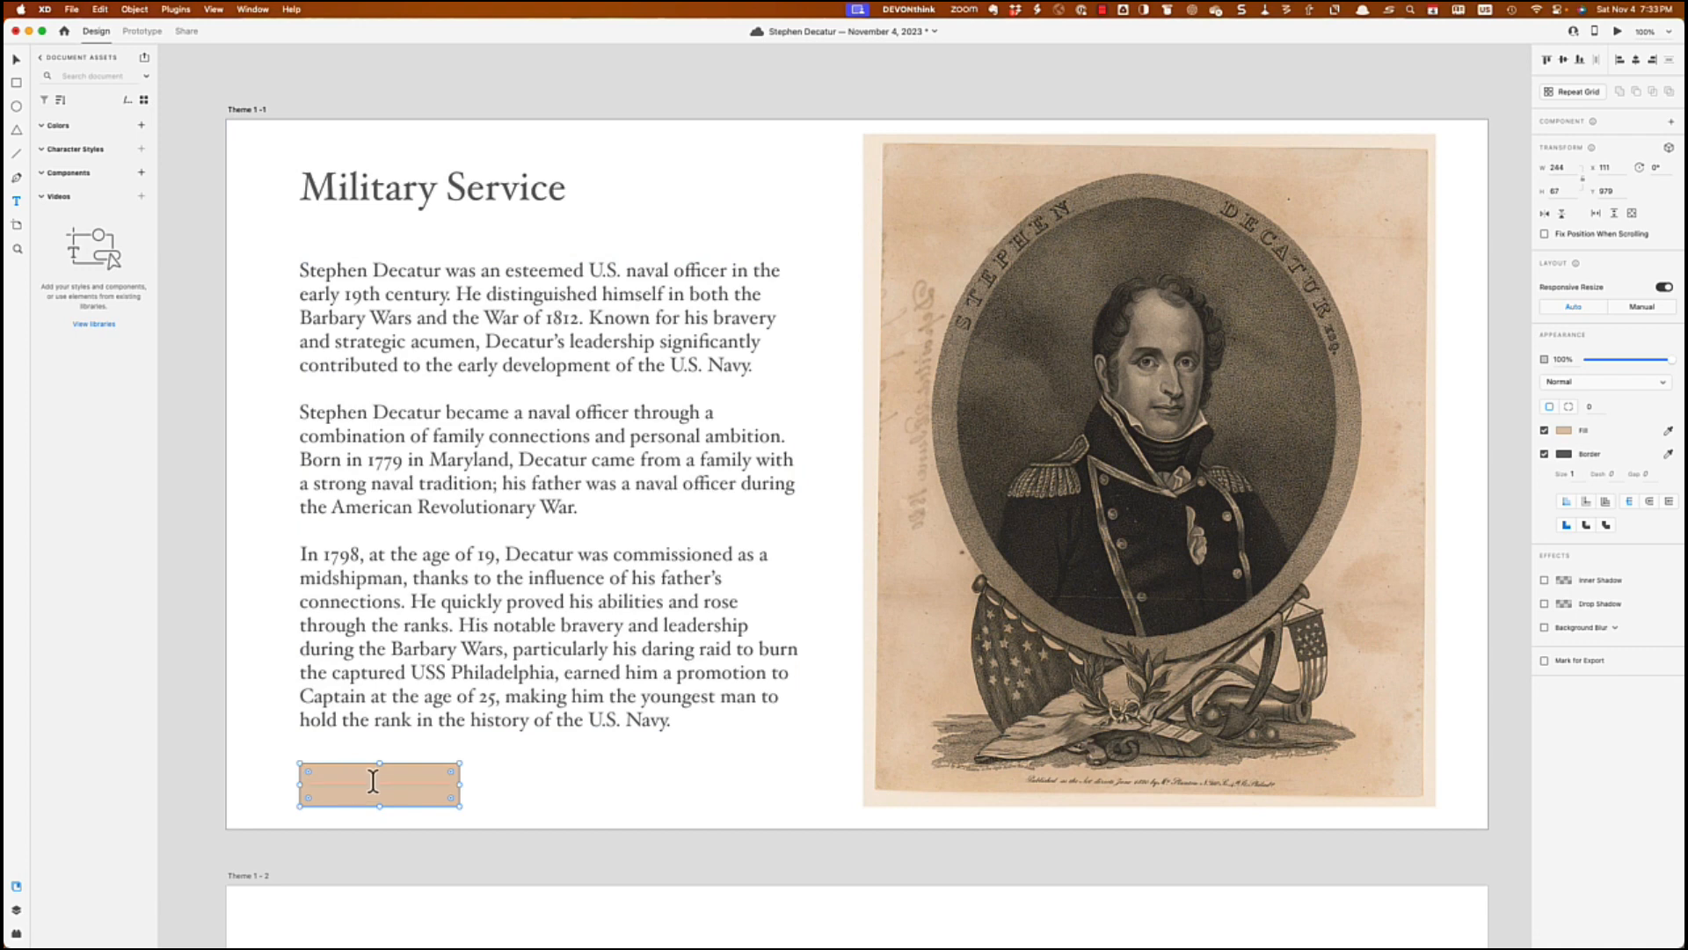
click(344, 784)
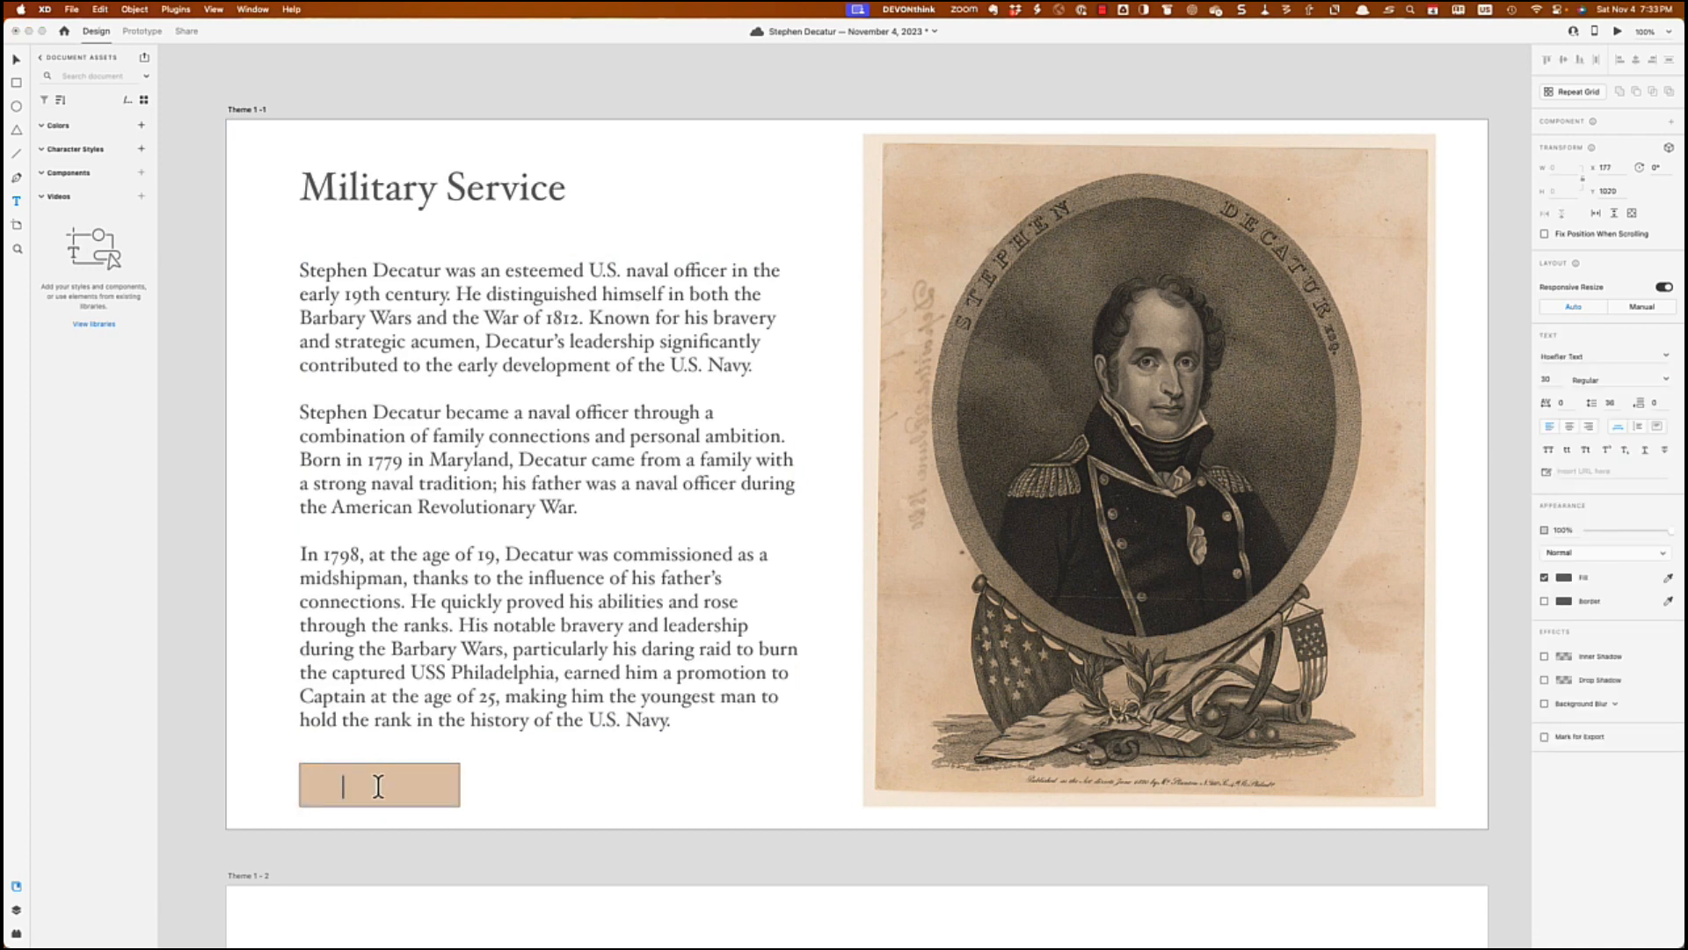
text(Home)
click(15, 59)
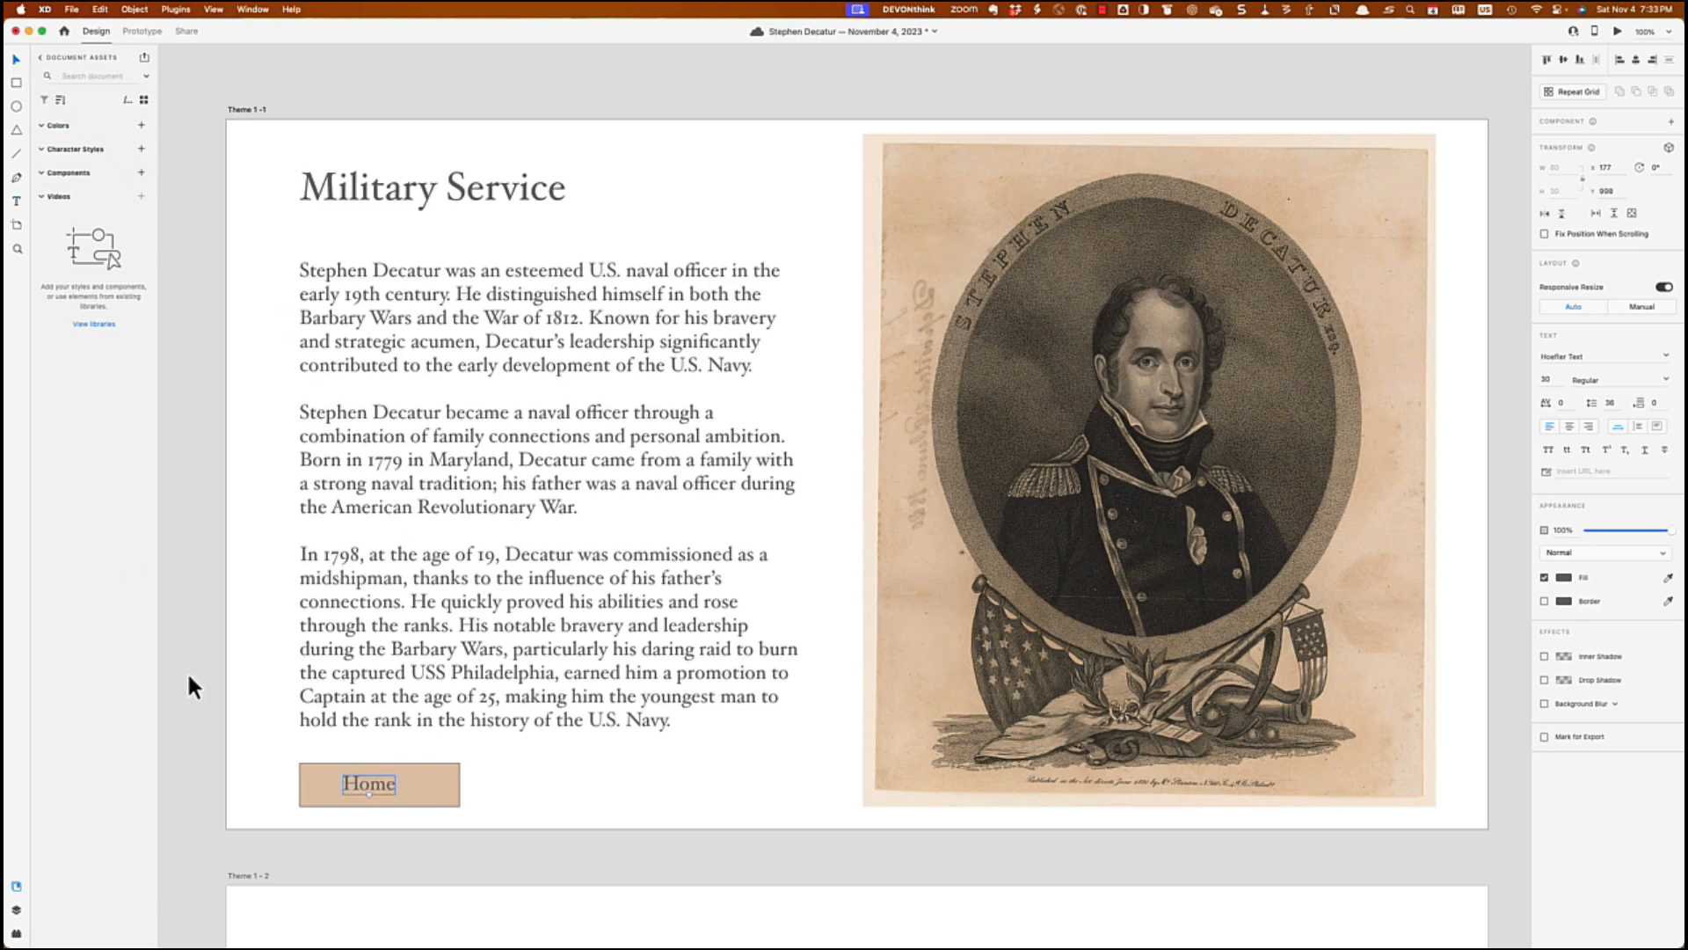
drag(367, 783, 377, 783)
Step: Duplicate the Home button with its label just to its right, relabel the copy "Next", and save the document
click(323, 796)
shift+click(377, 788)
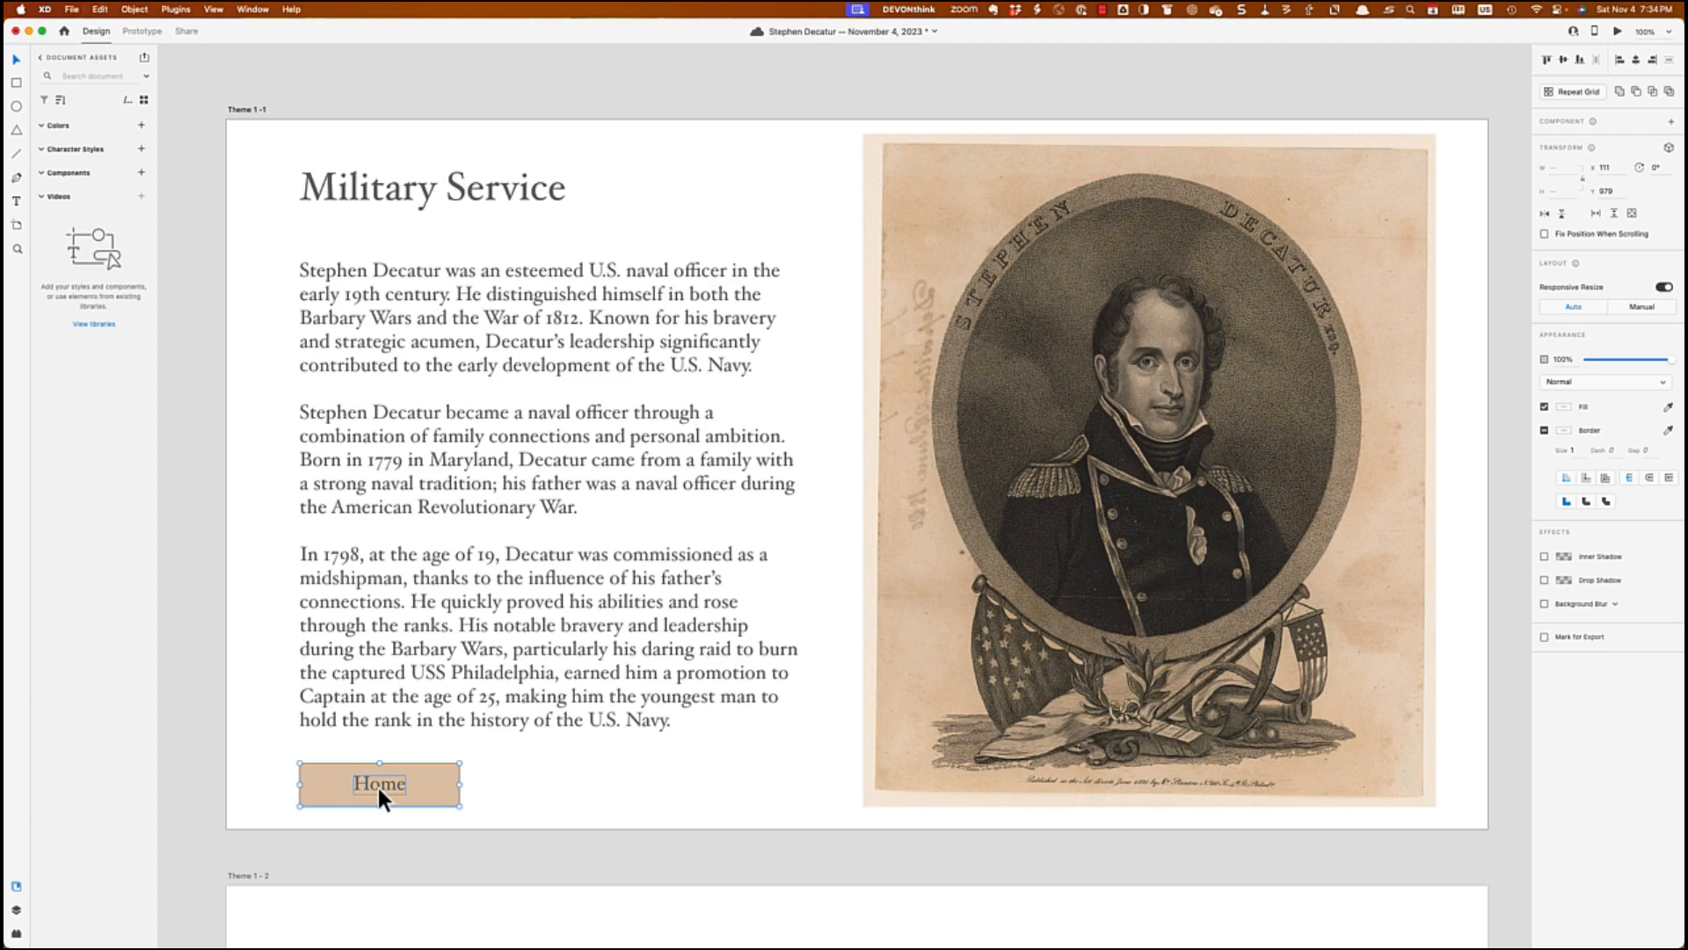
drag(335, 785, 518, 785)
double_click(553, 782)
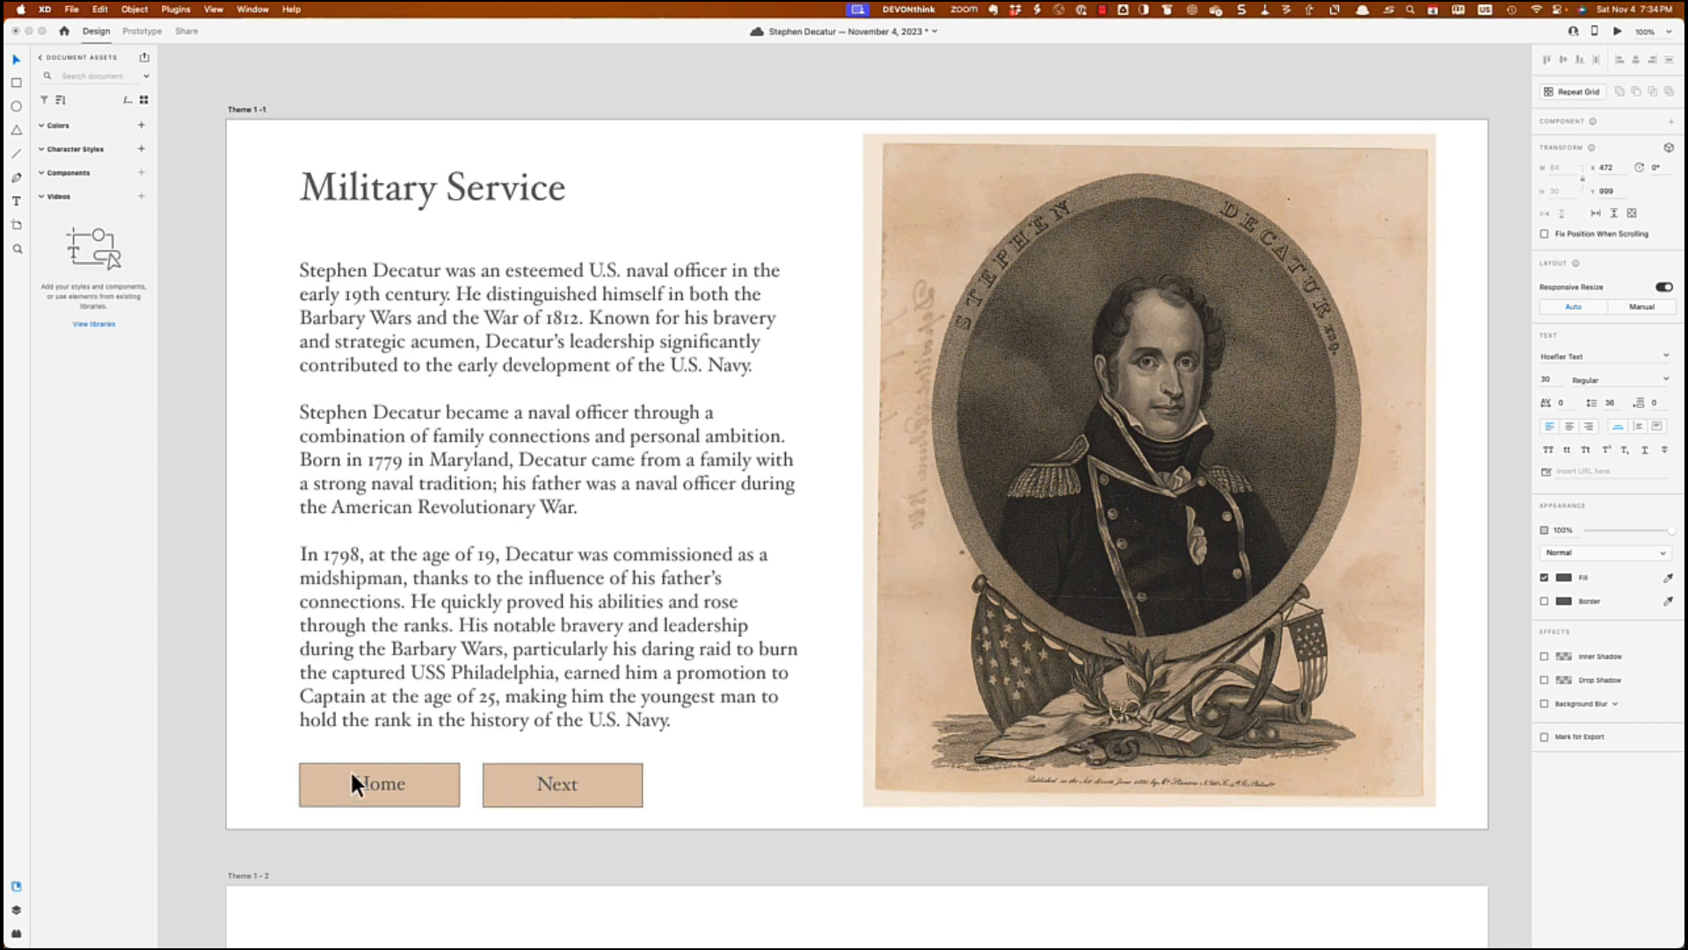
key(Escape)
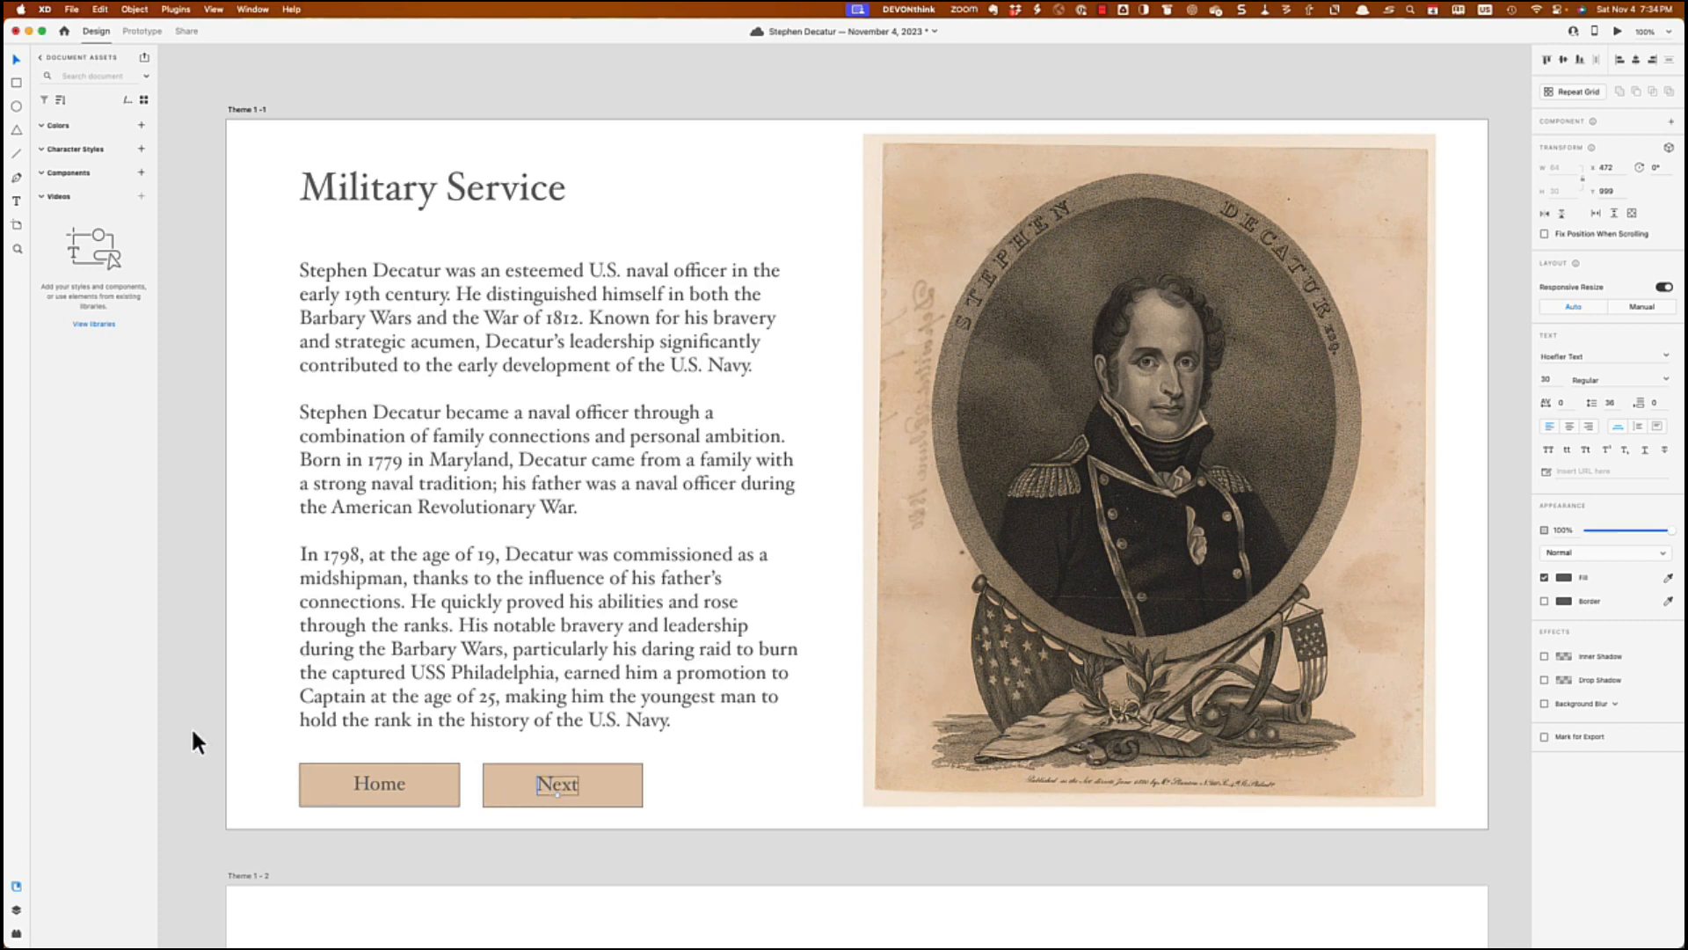
click(260, 786)
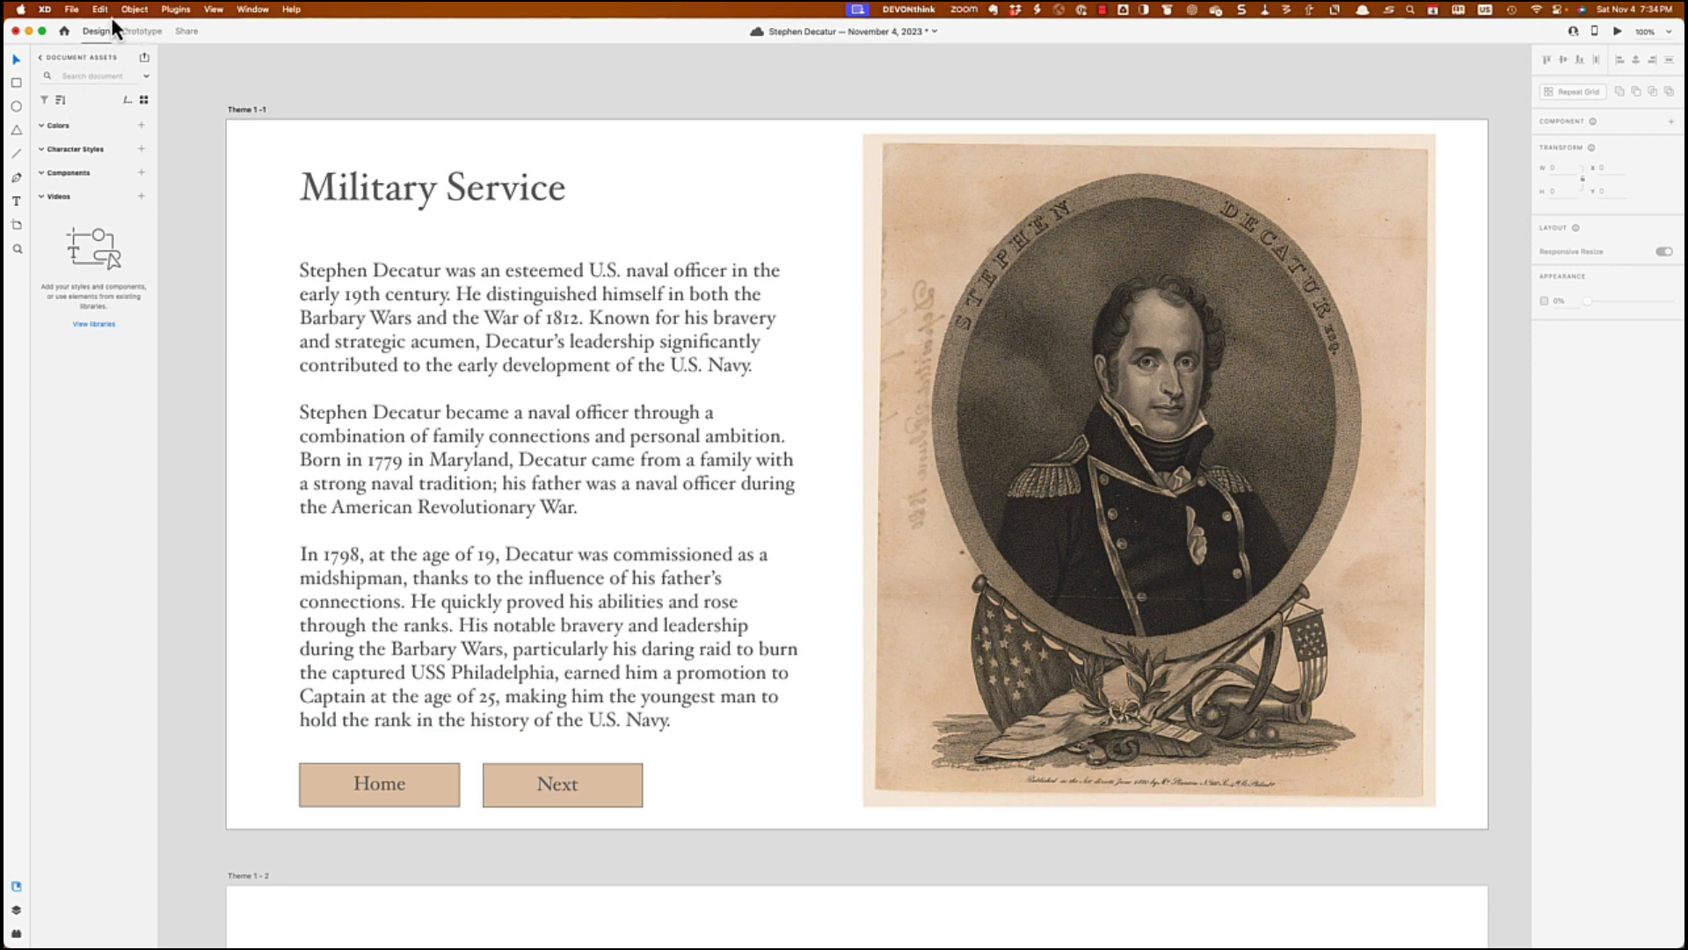
click(69, 13)
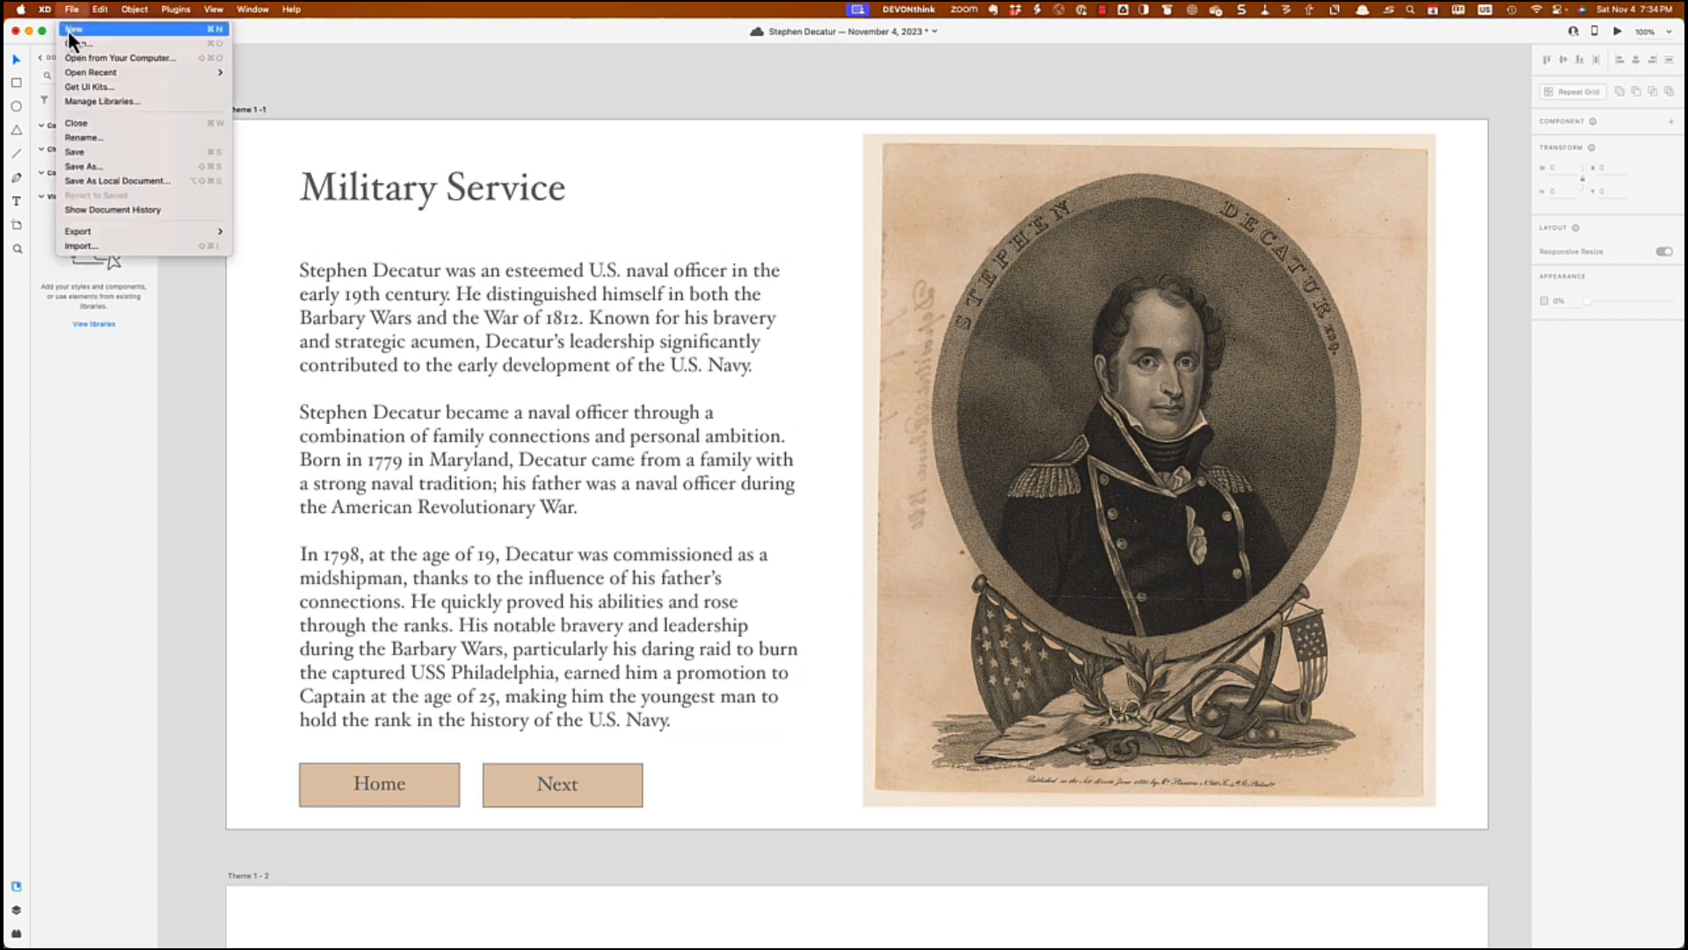
click(76, 150)
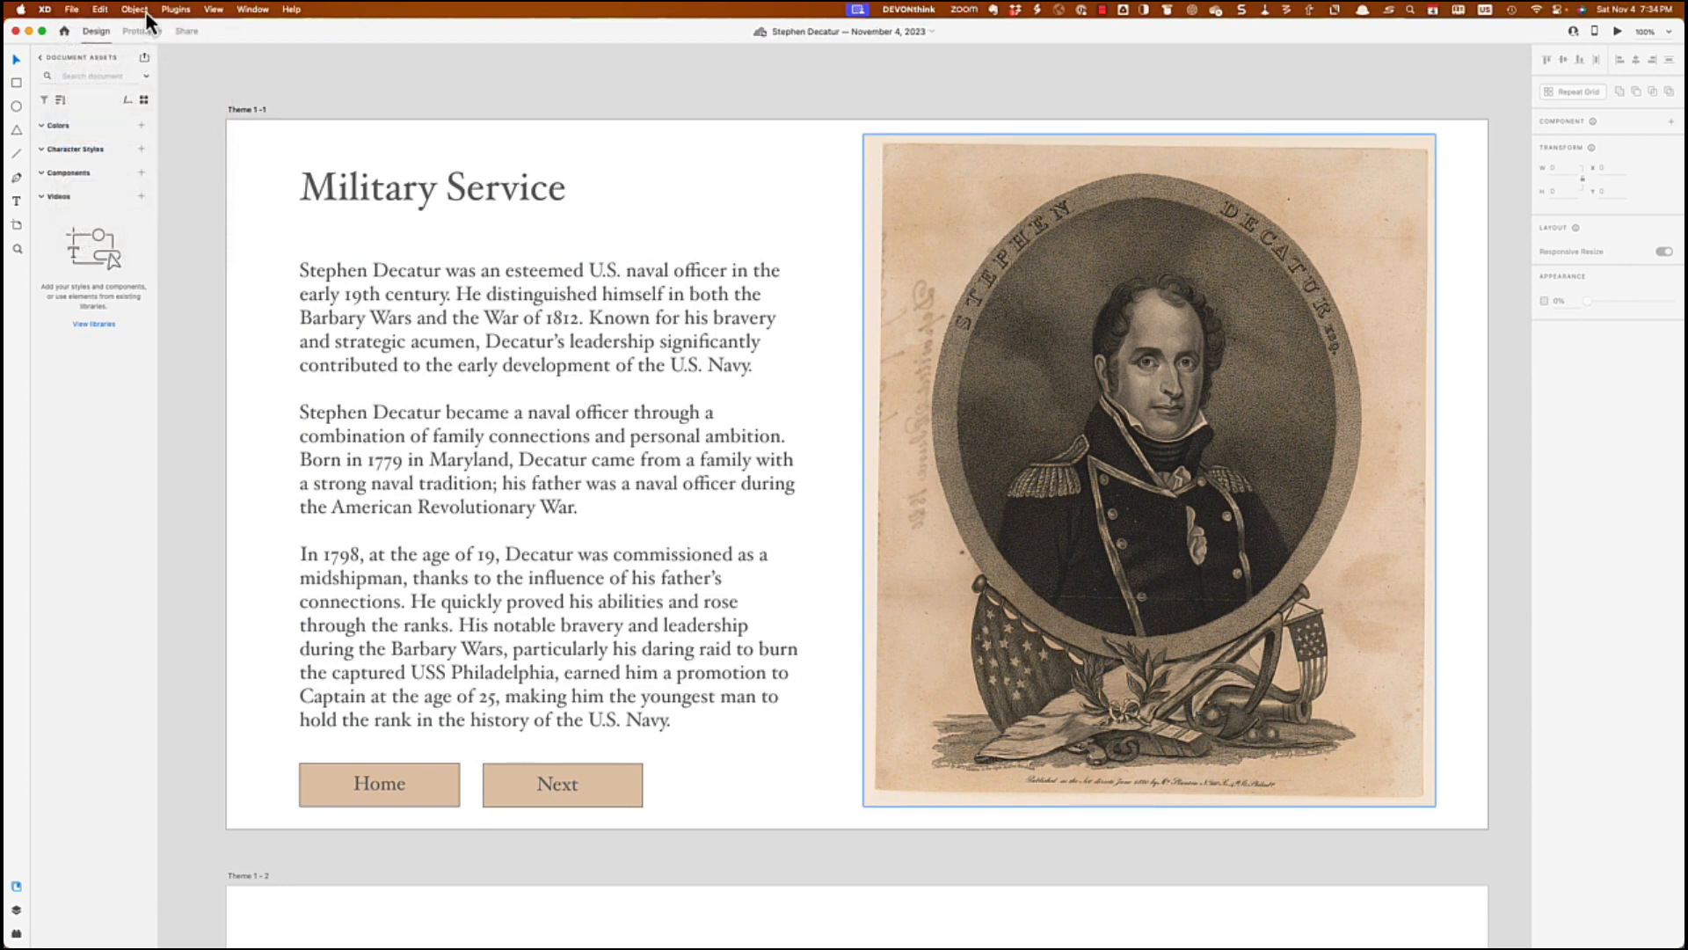
Step: In prototype mode, link the Home button on Theme 1 -1 to the Home Page artboard
click(213, 11)
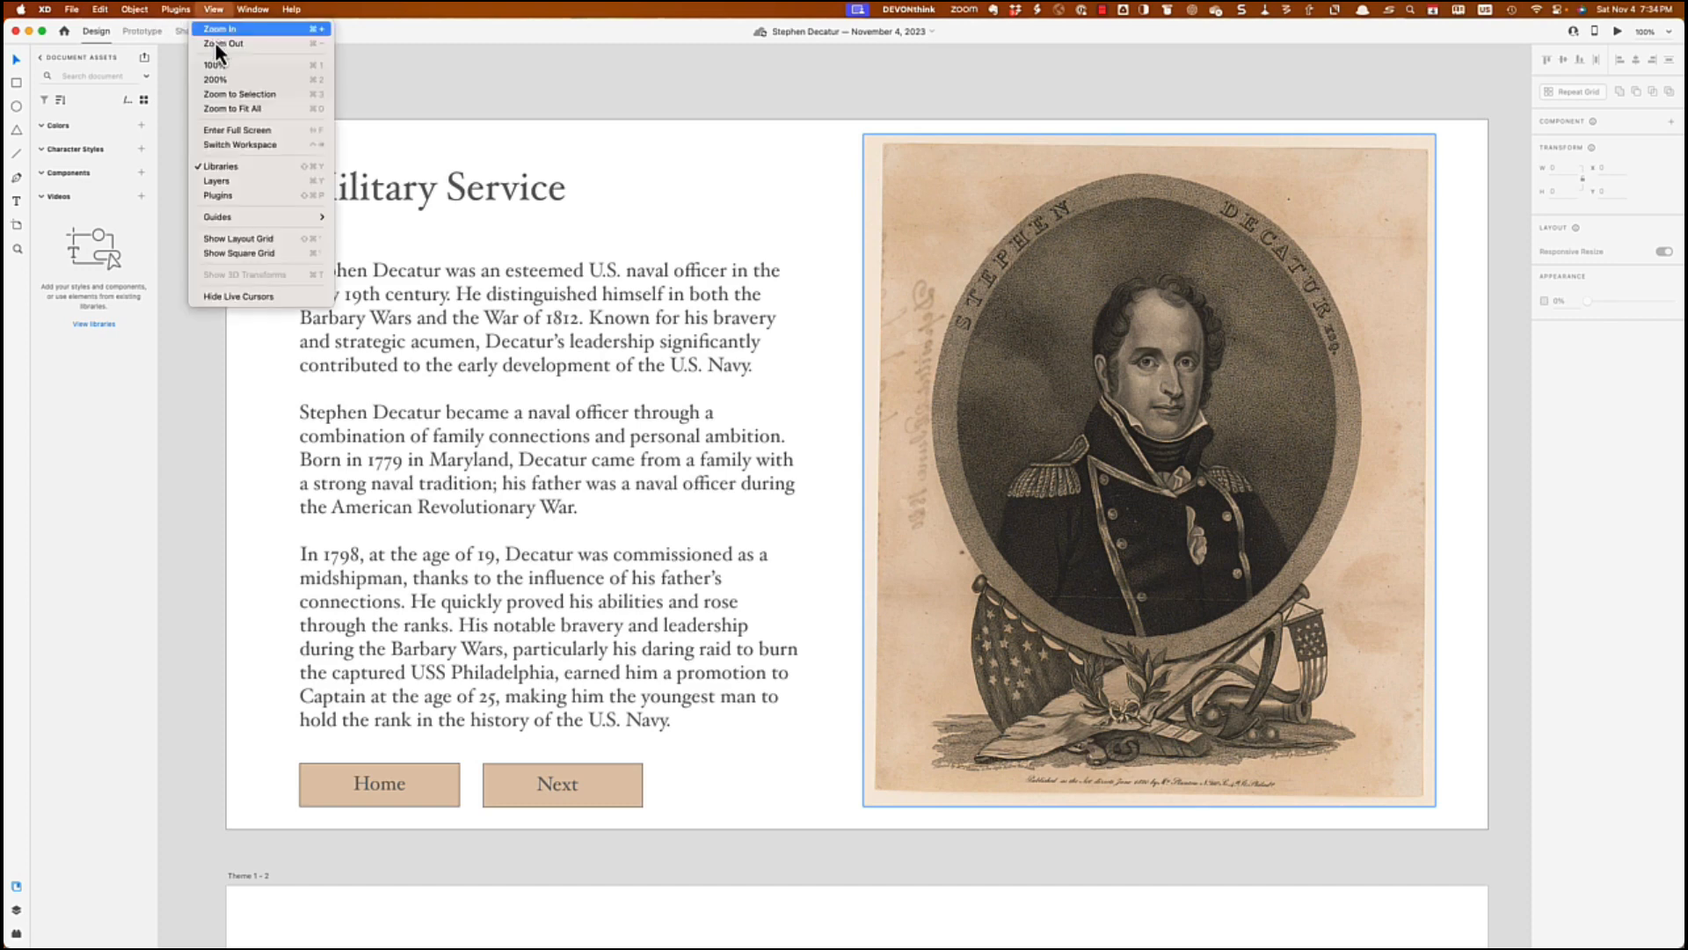
click(230, 109)
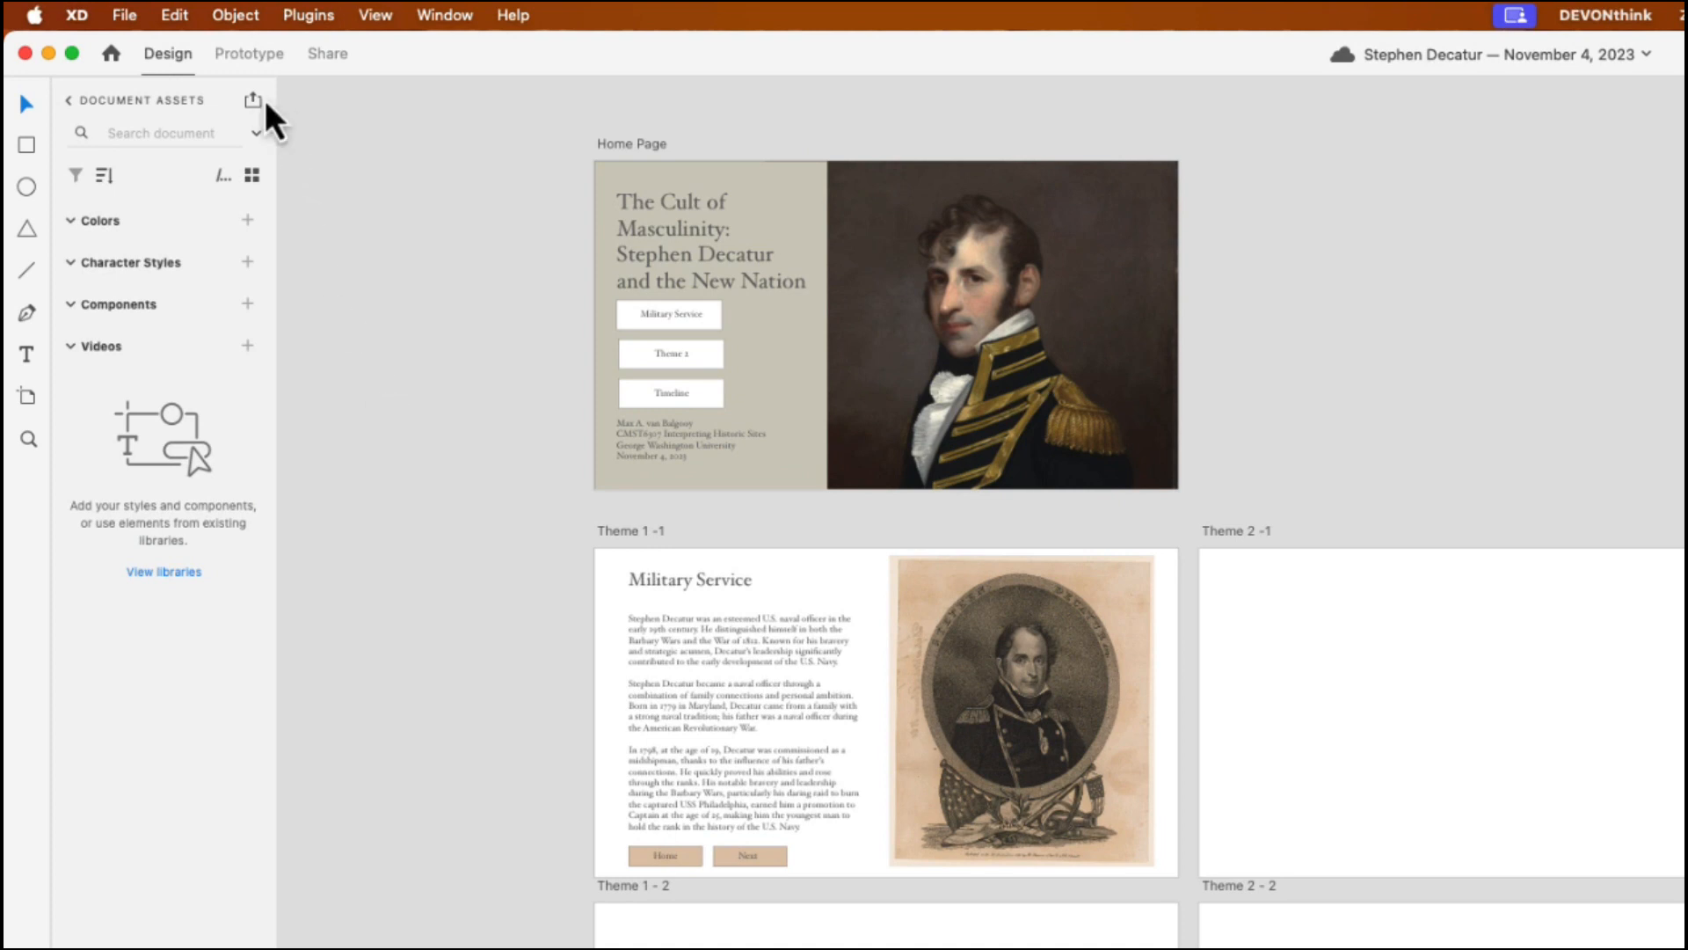
click(252, 58)
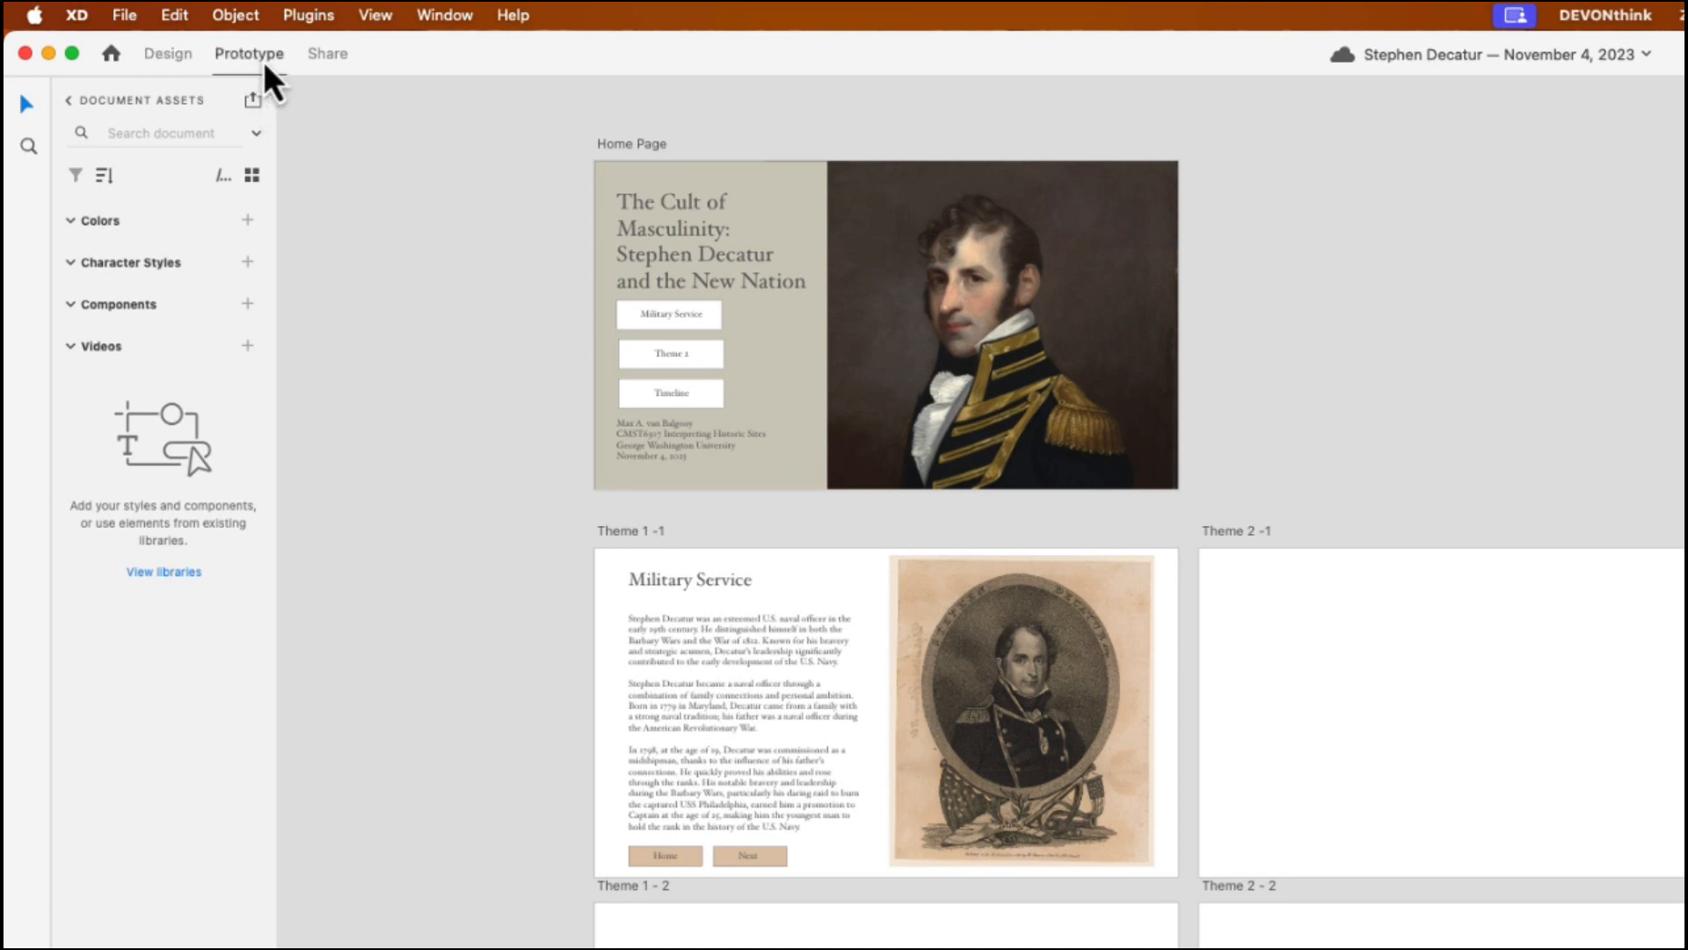
click(792, 347)
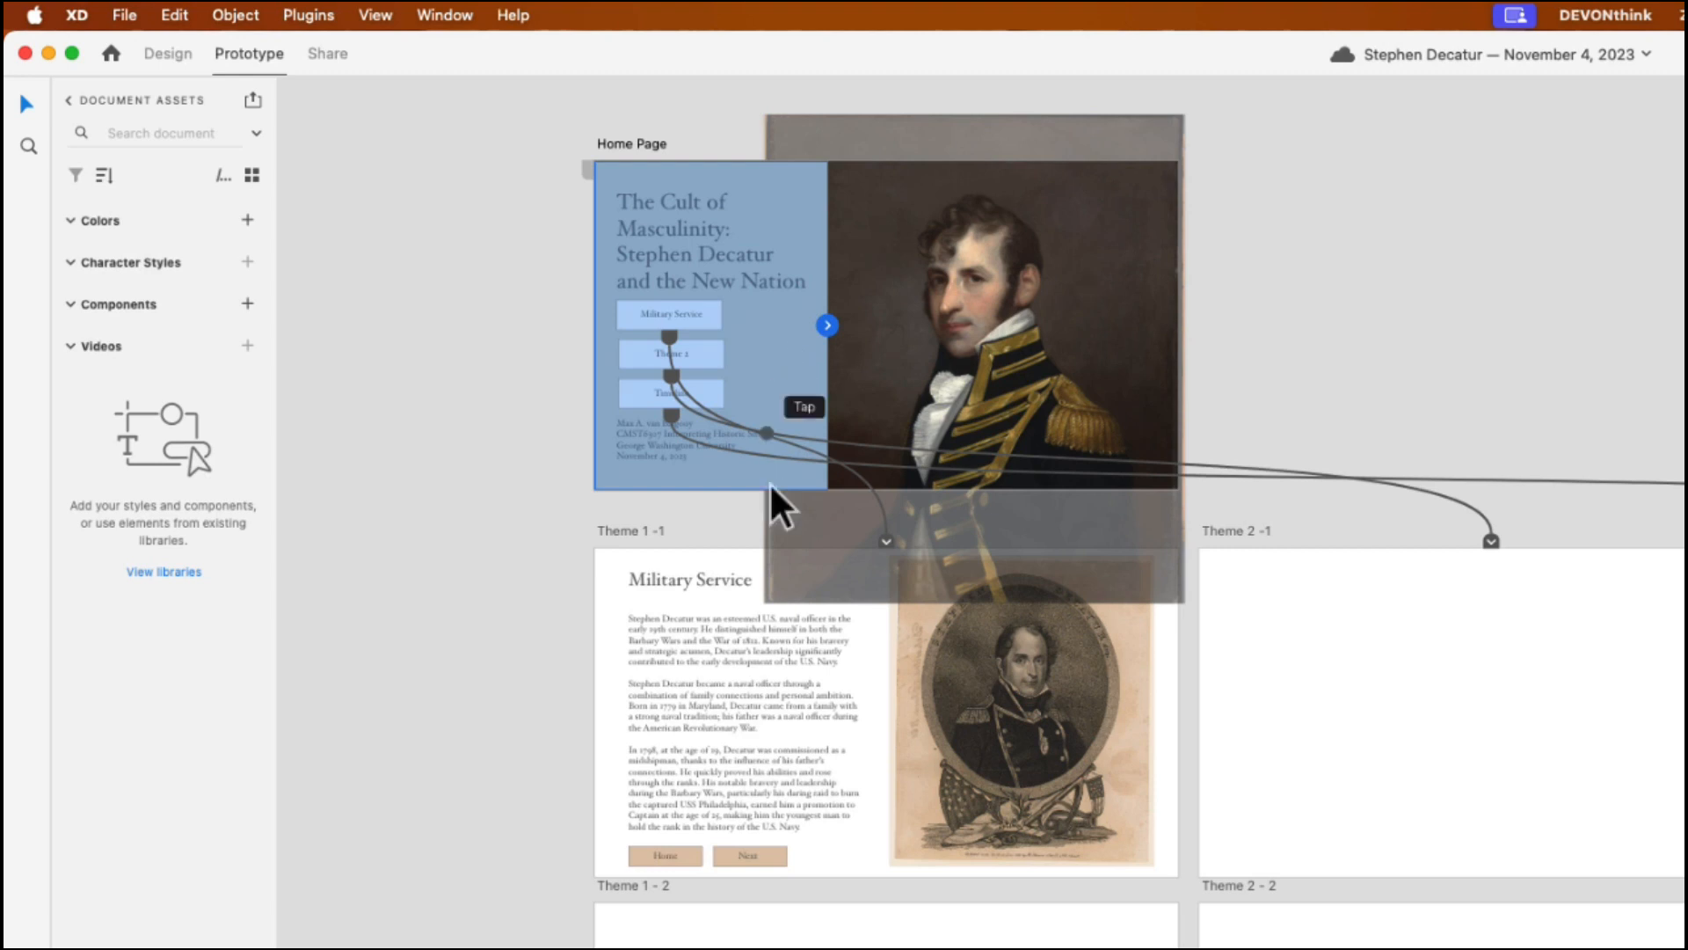
click(872, 842)
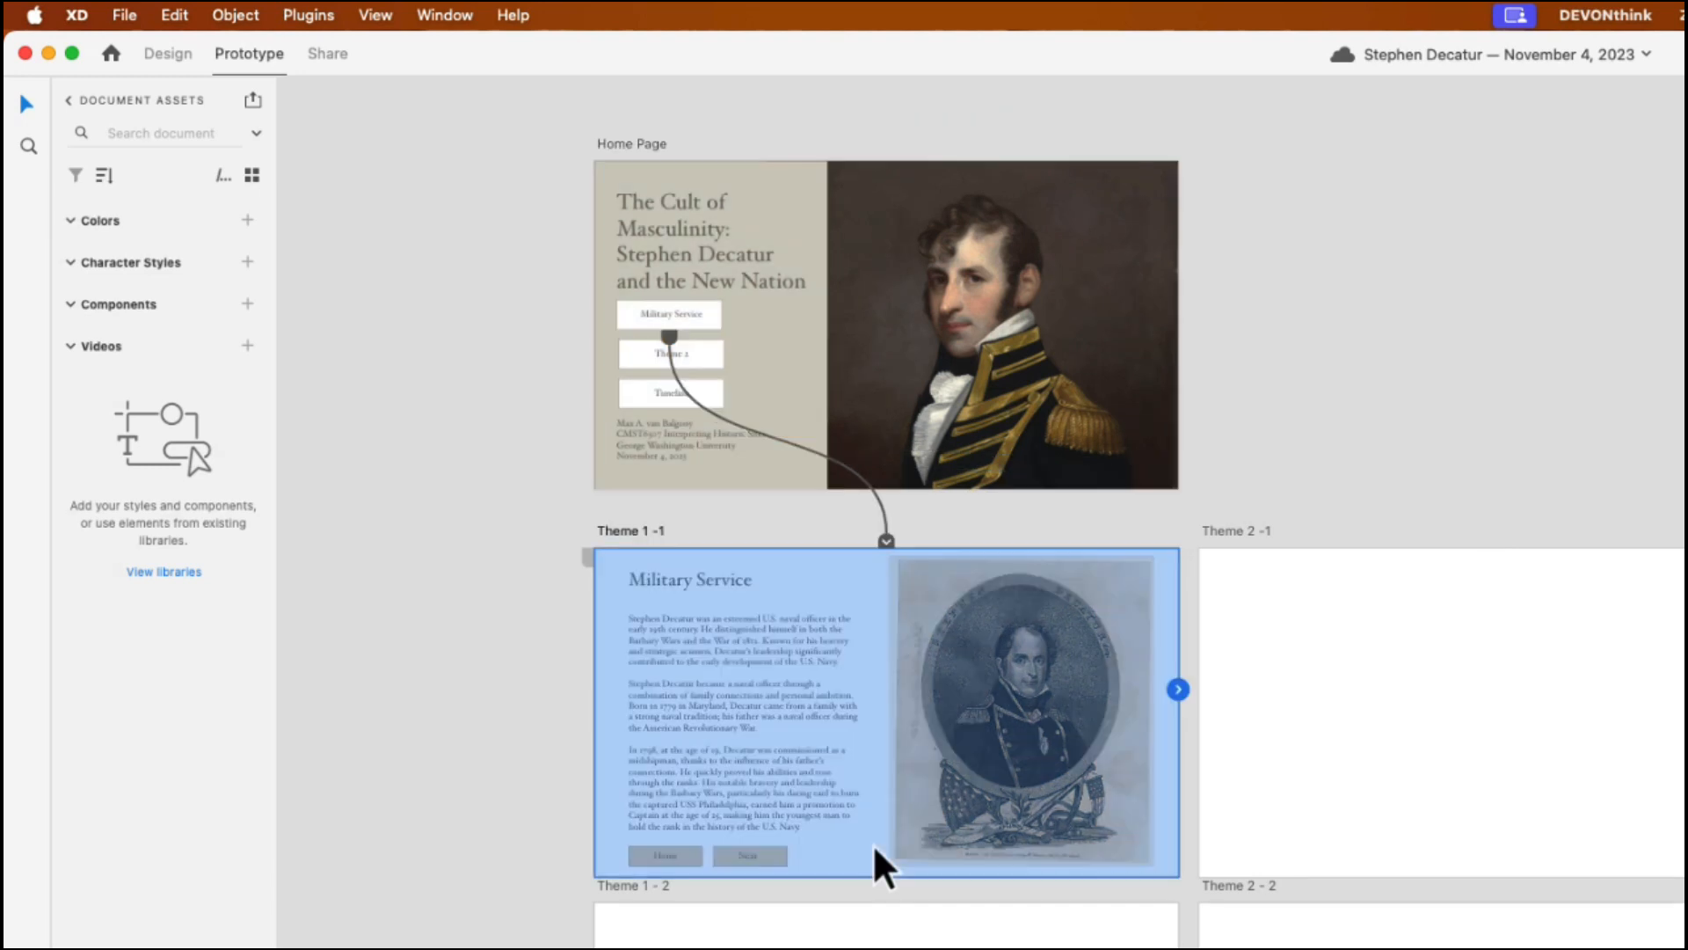
click(693, 853)
drag(704, 855, 644, 479)
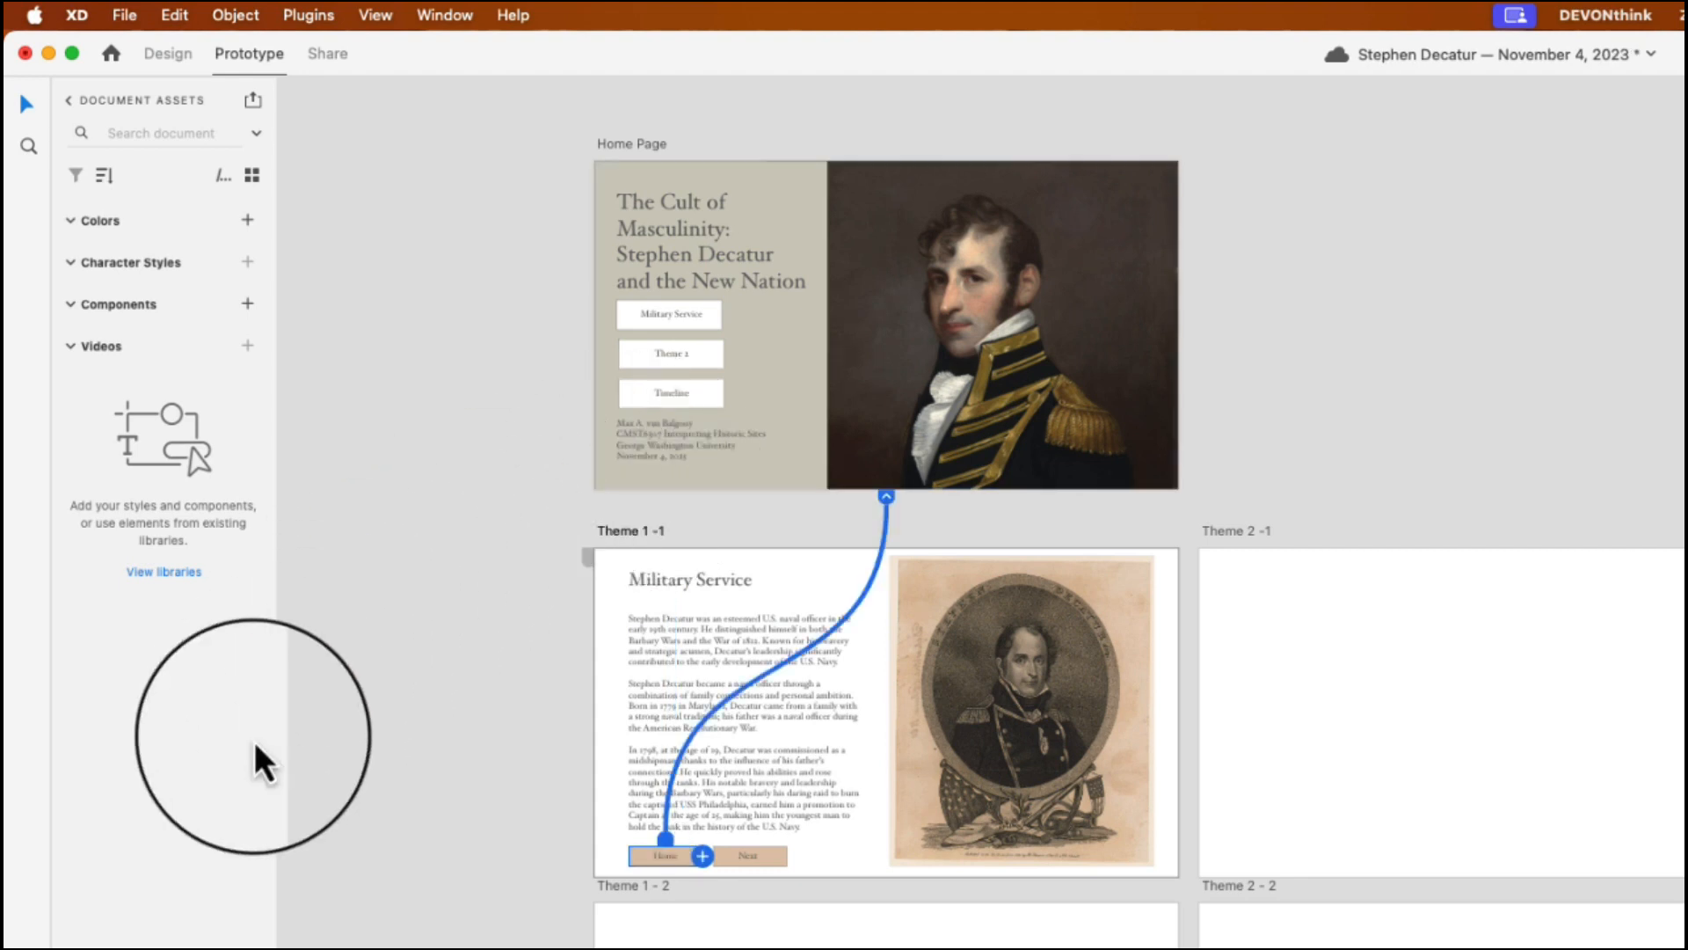
Step: Link the Next button on Theme 1 -1 to the Theme 1 - 2 artboard and deselect it
click(749, 856)
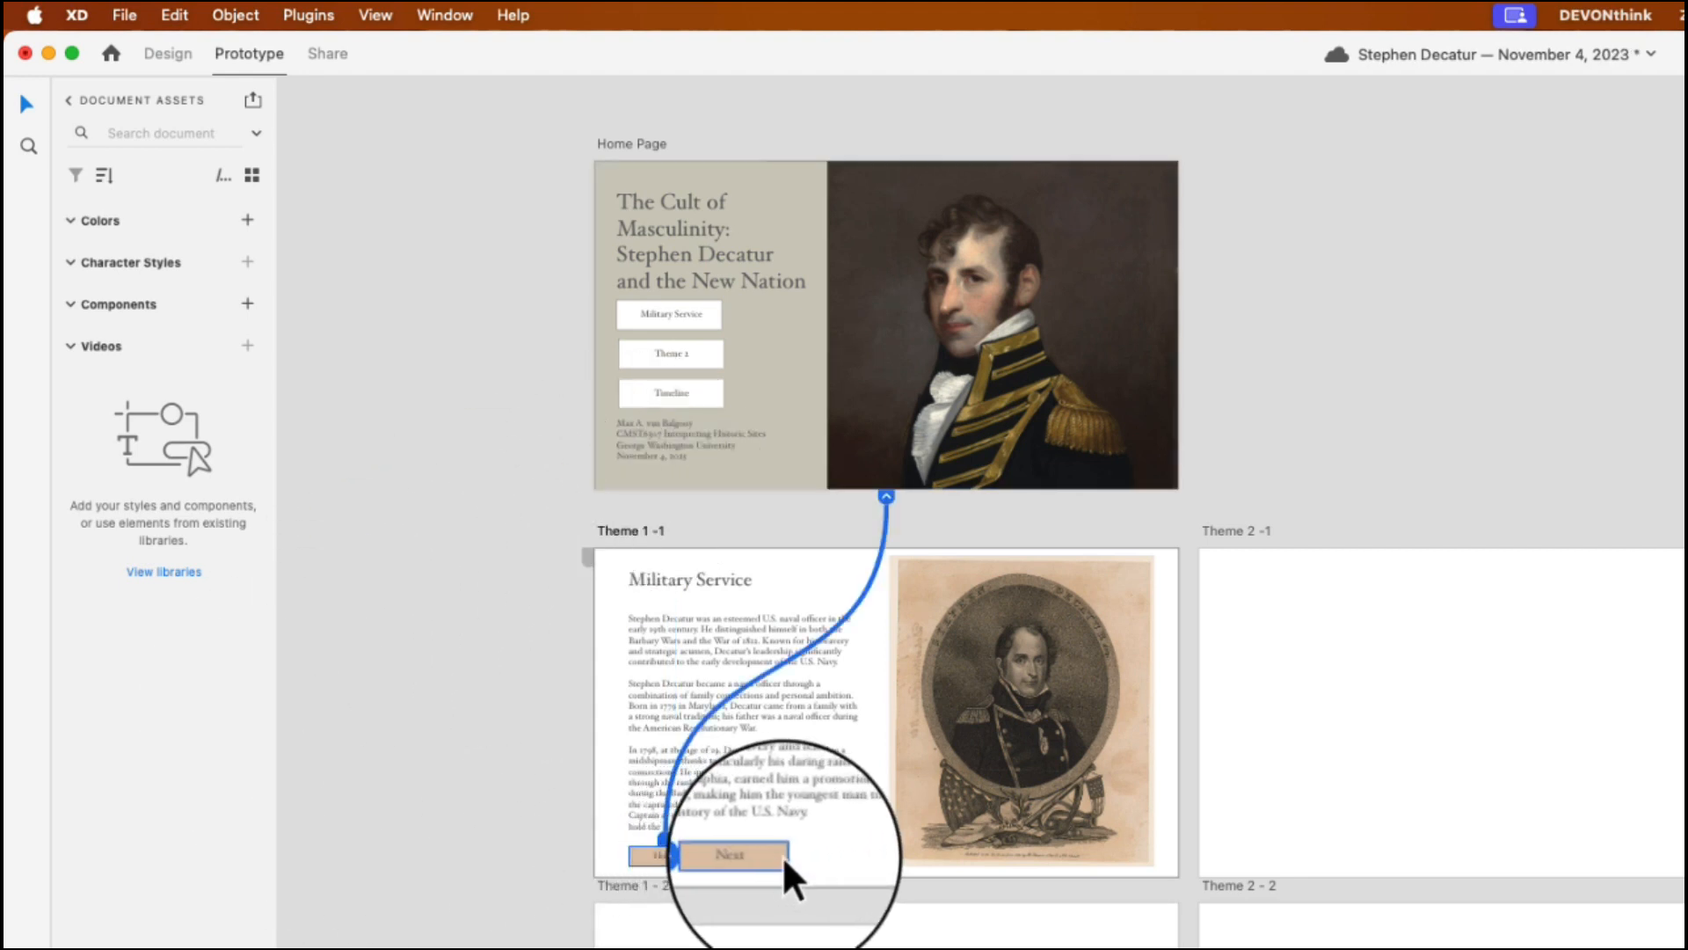
drag(779, 854, 799, 919)
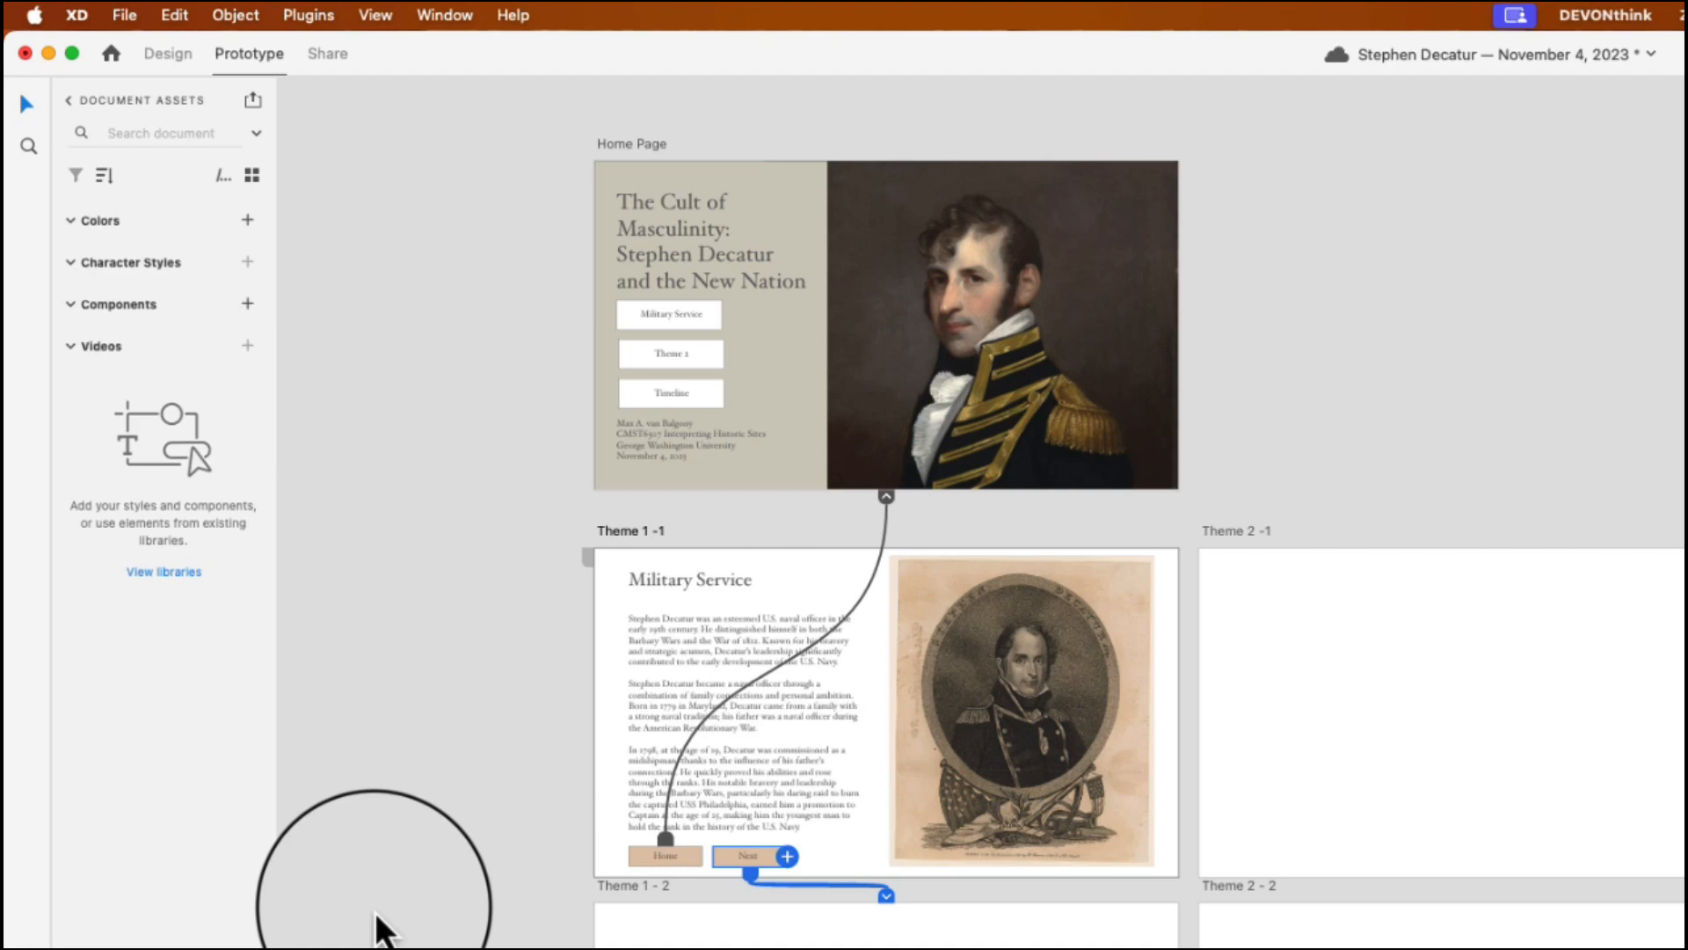
click(378, 928)
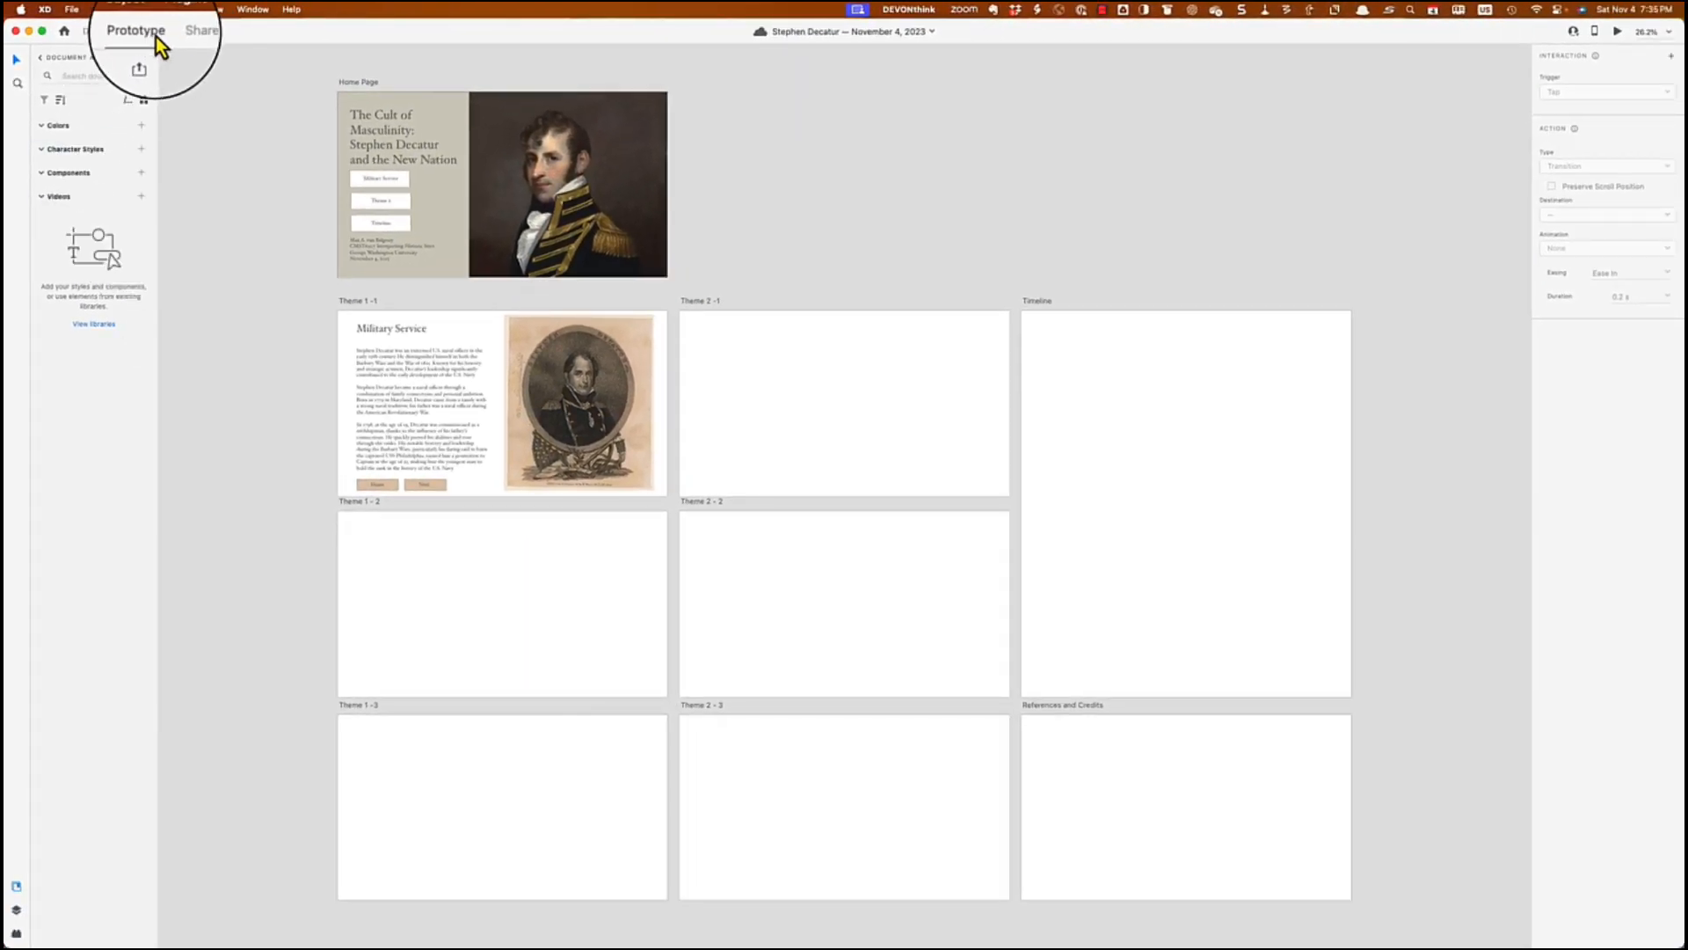
Step: Preview the prototype, testing the Military Service, Home and Theme 2 buttons, and close the preview
click(1616, 32)
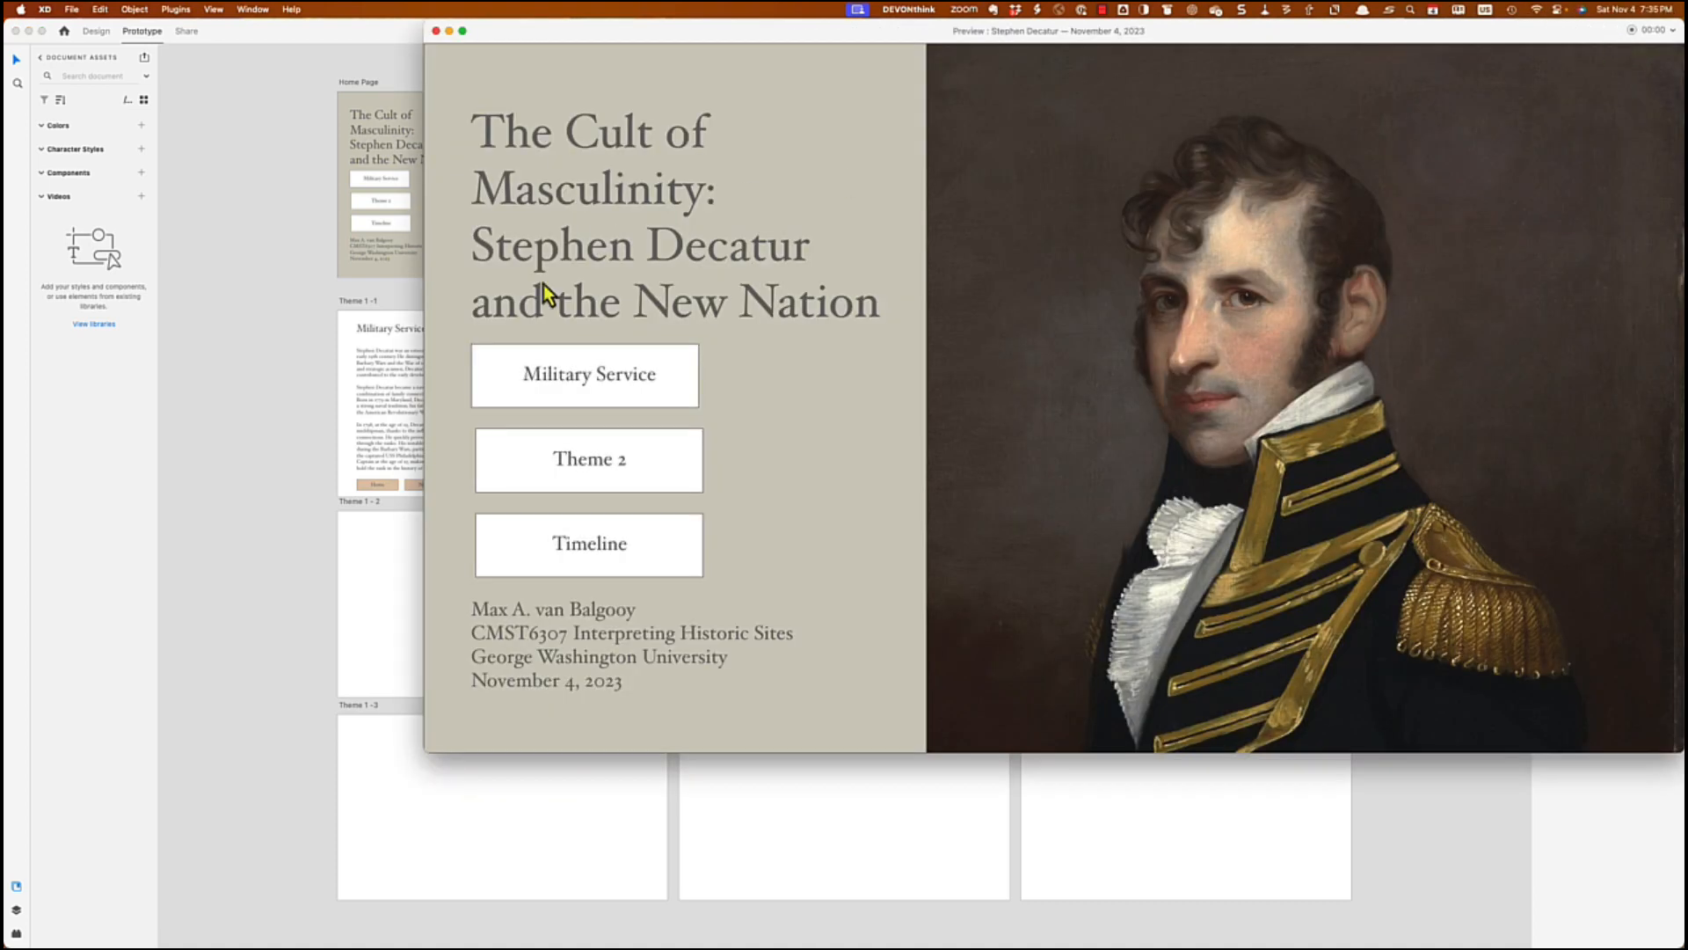
click(556, 381)
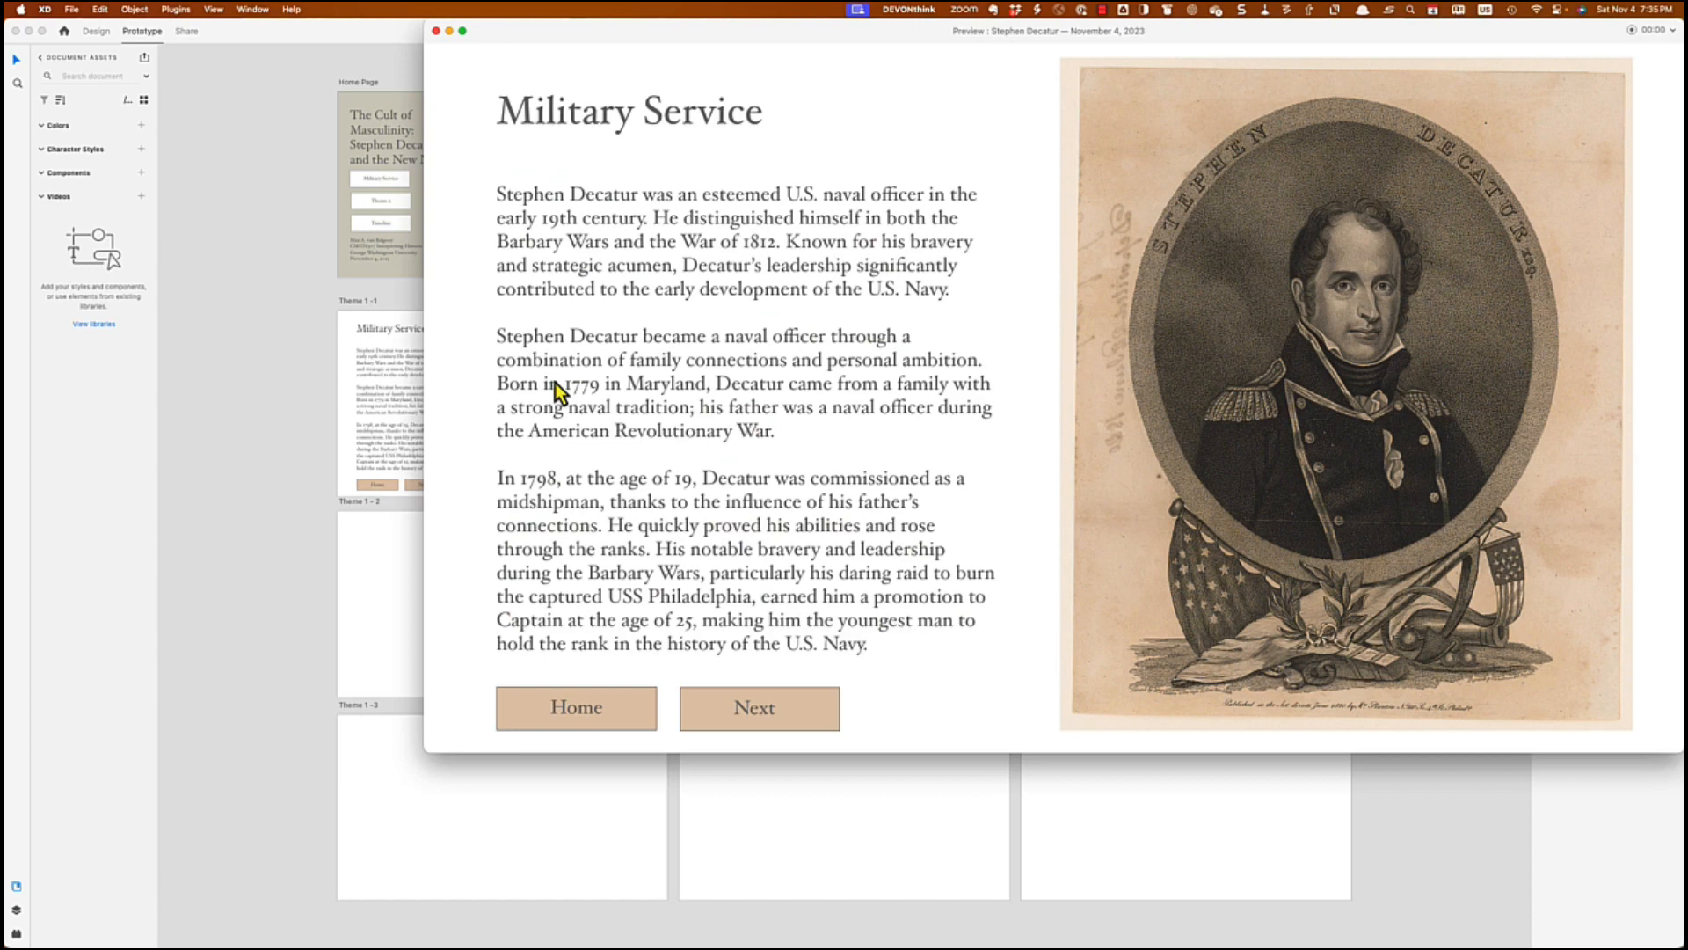
click(573, 717)
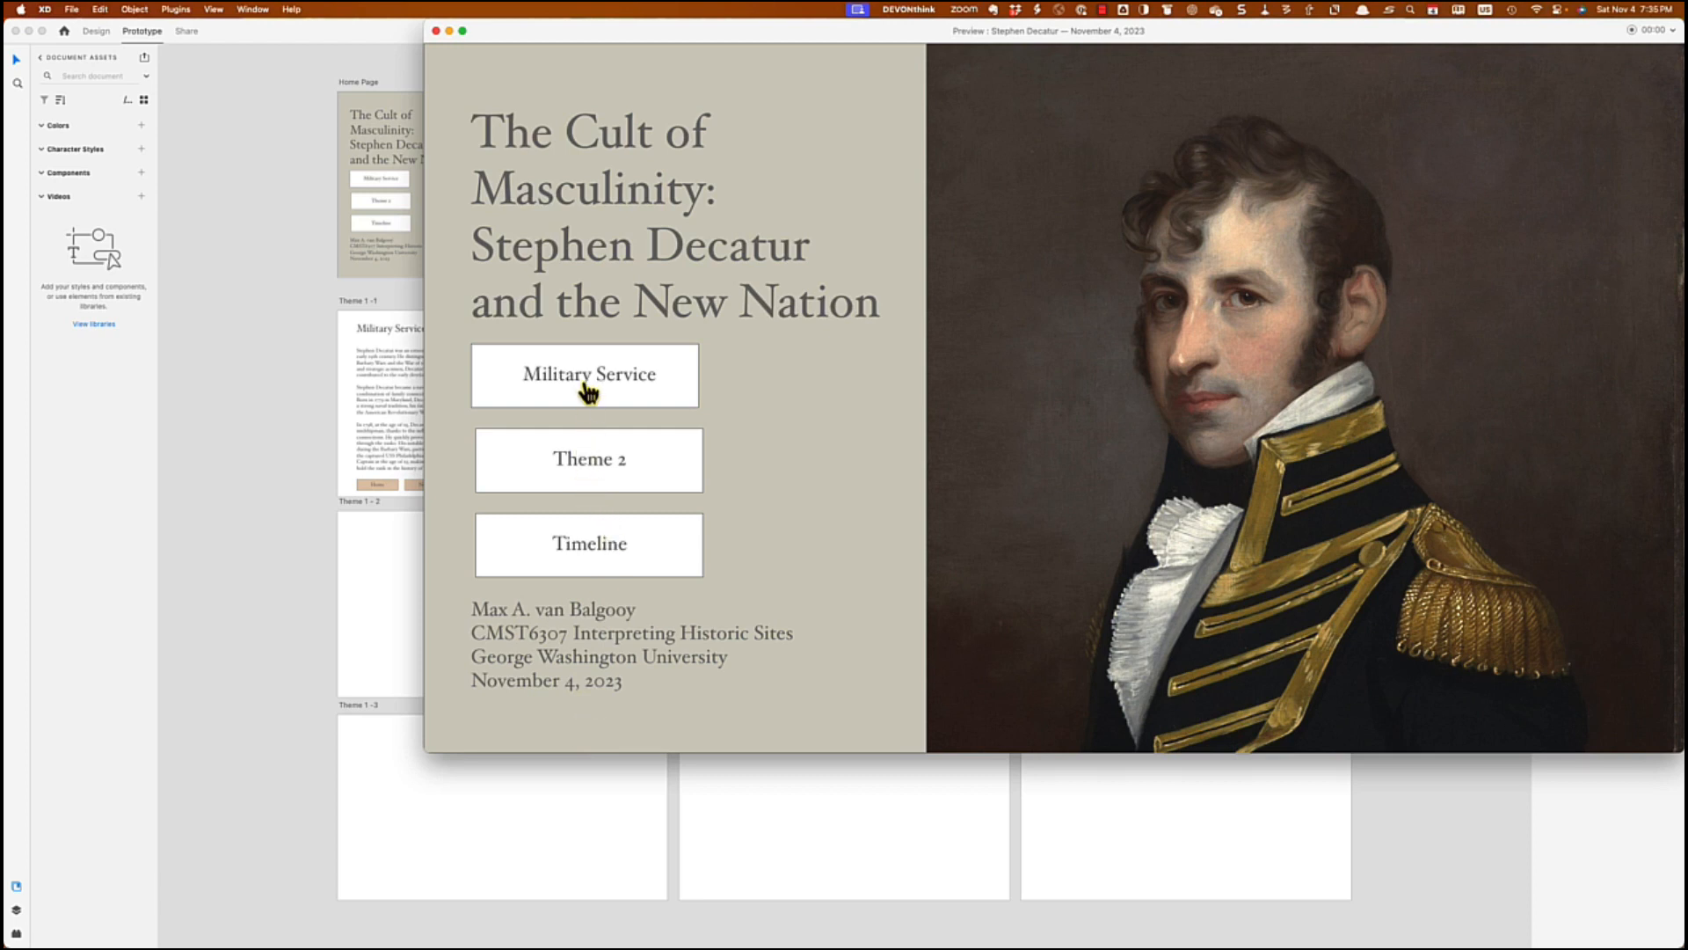
click(598, 461)
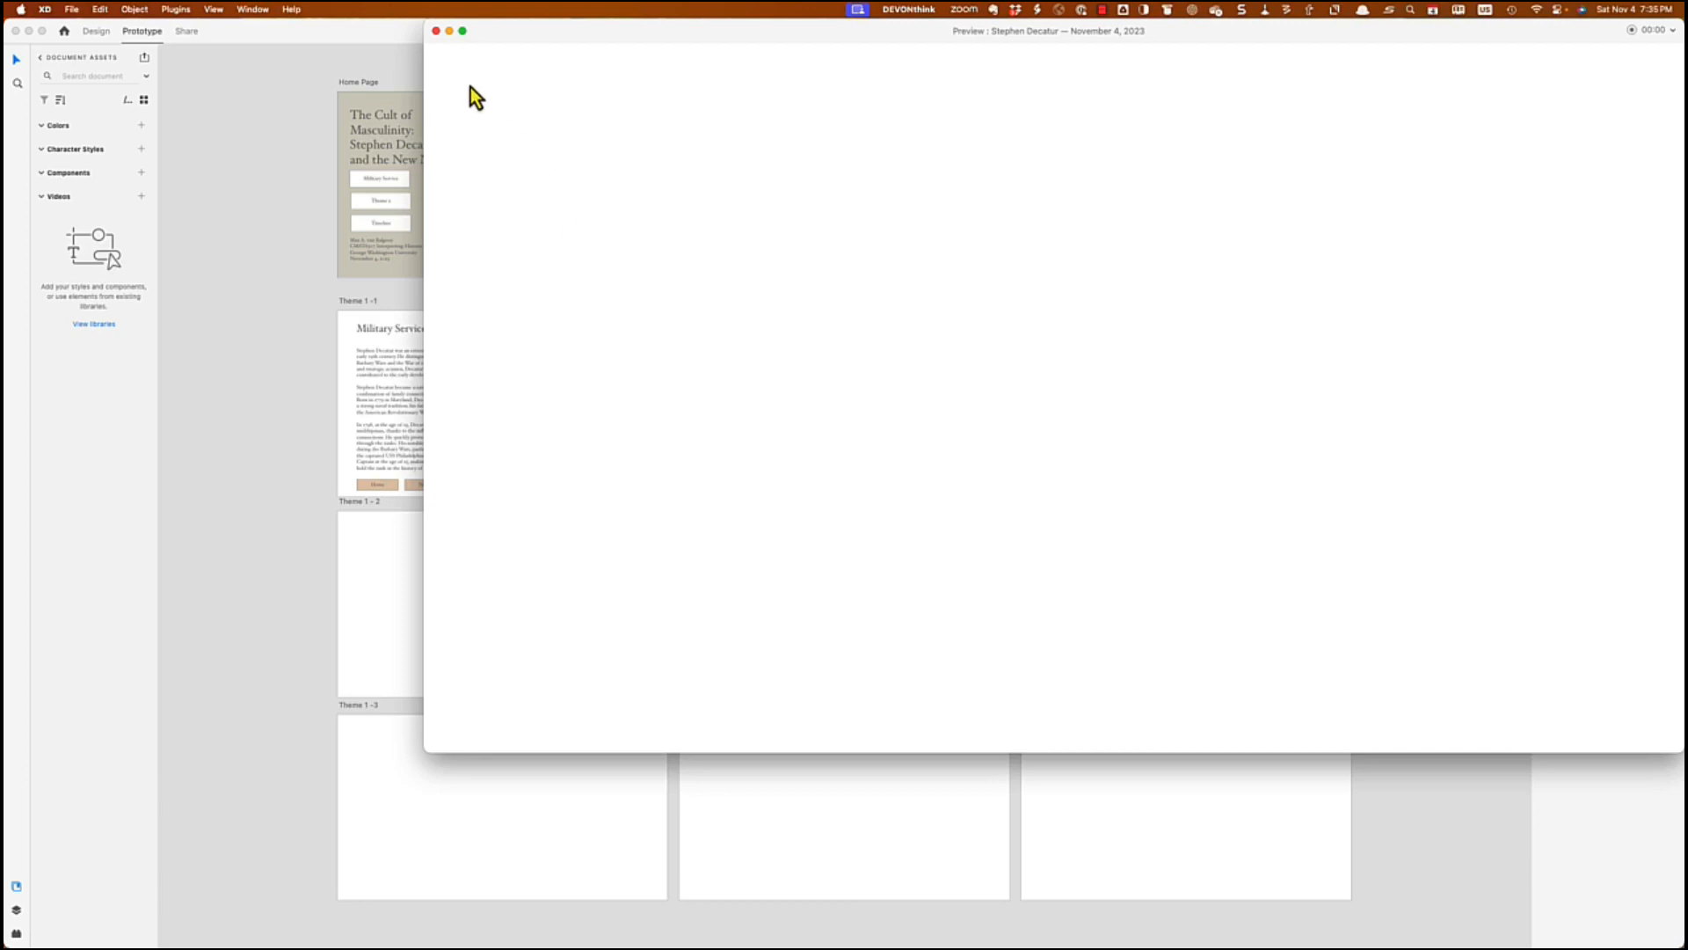
click(435, 32)
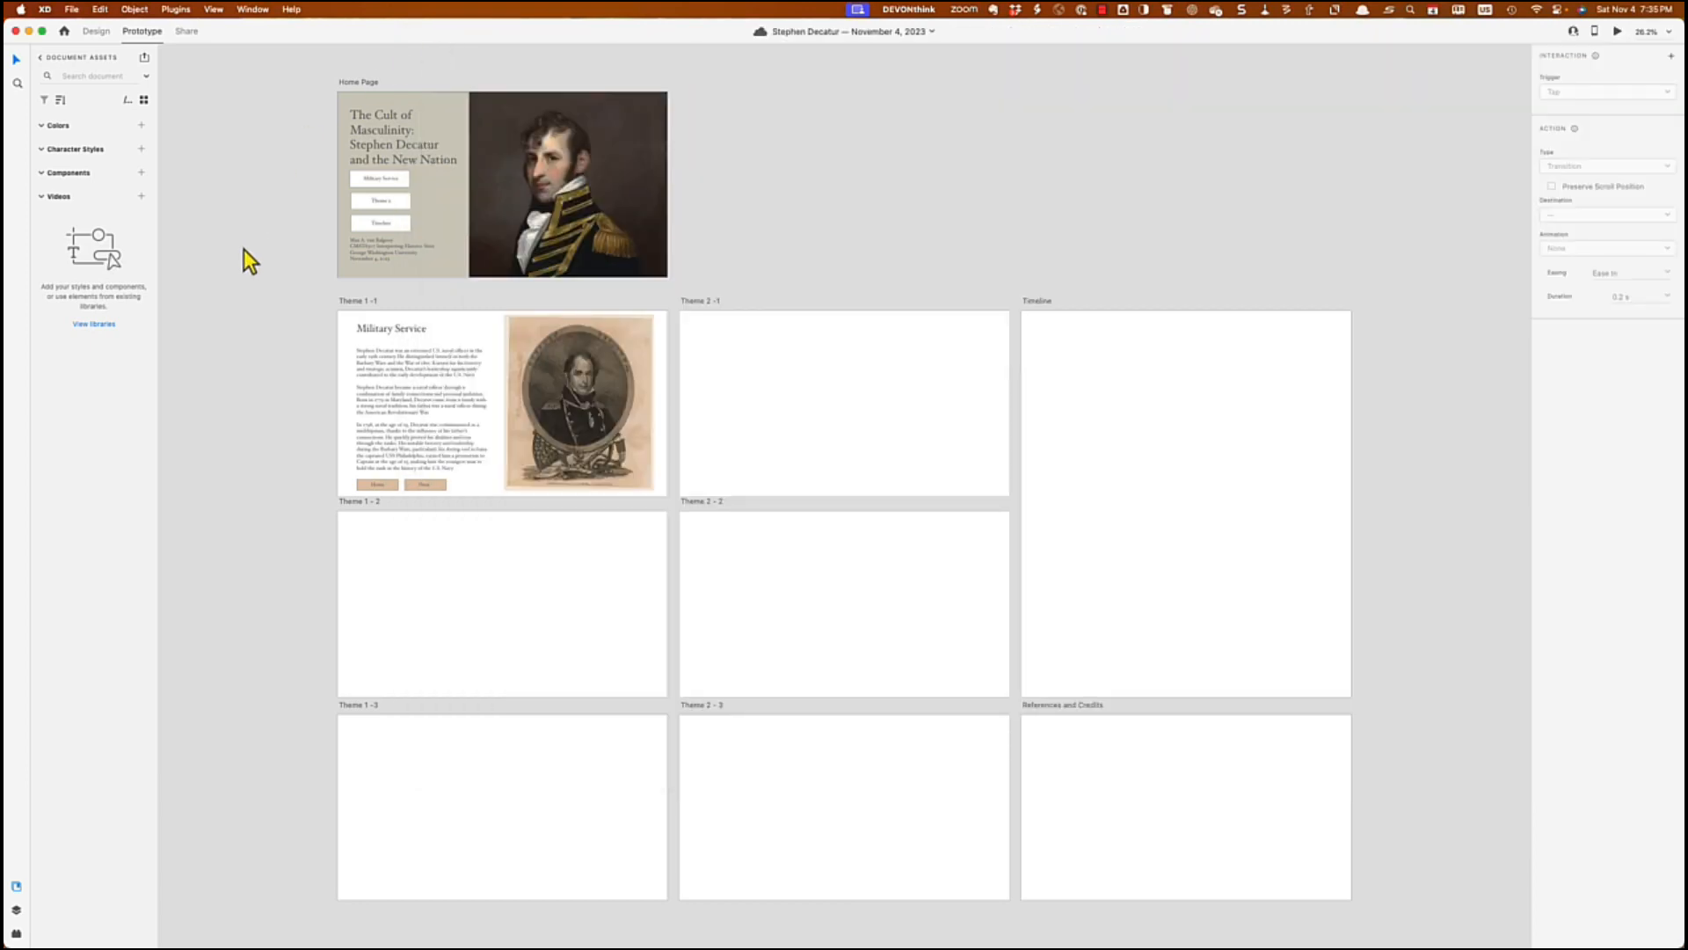